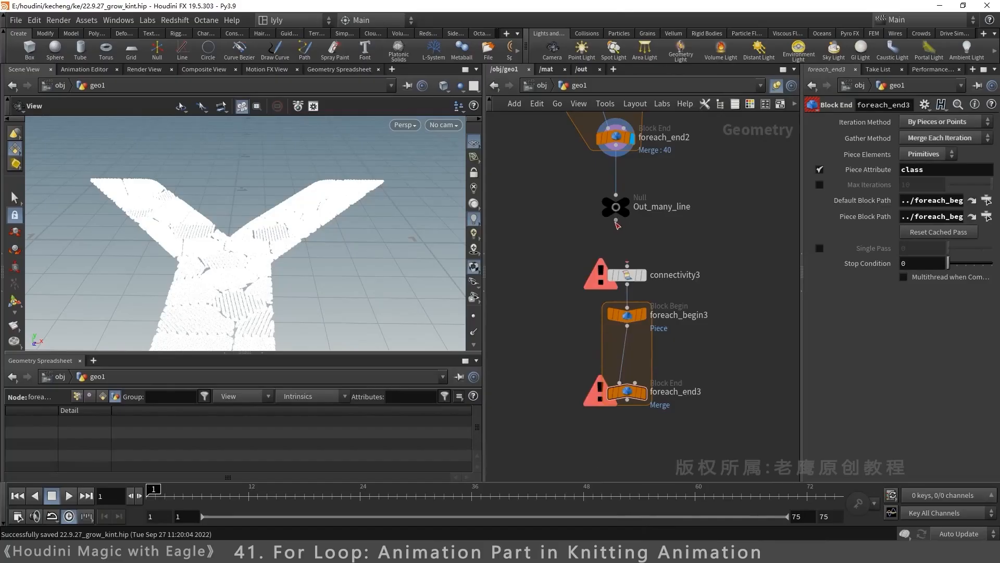
Step: Connect Out_many_line to connectivity3 and preview foreach_end3 with Single Pass enabled and set to 3
{"action": "left_click_drag", "start_coordinate": [616, 225], "coordinate": [627, 267]}
{"action": "left_click", "coordinate": [642, 392]}
{"action": "left_click_drag", "start_coordinate": [627, 396], "coordinate": [627, 427]}
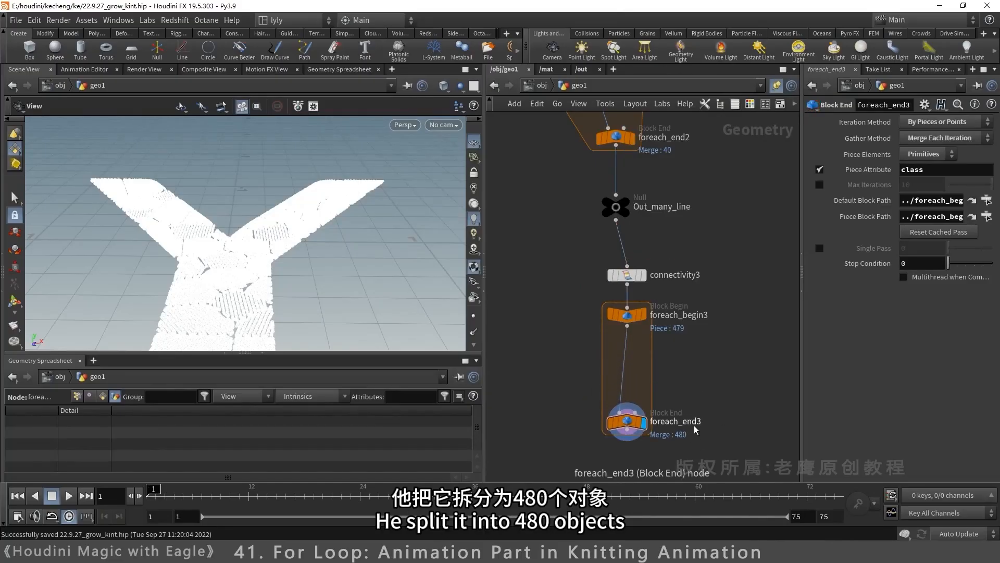
{"action": "left_click", "coordinate": [827, 248]}
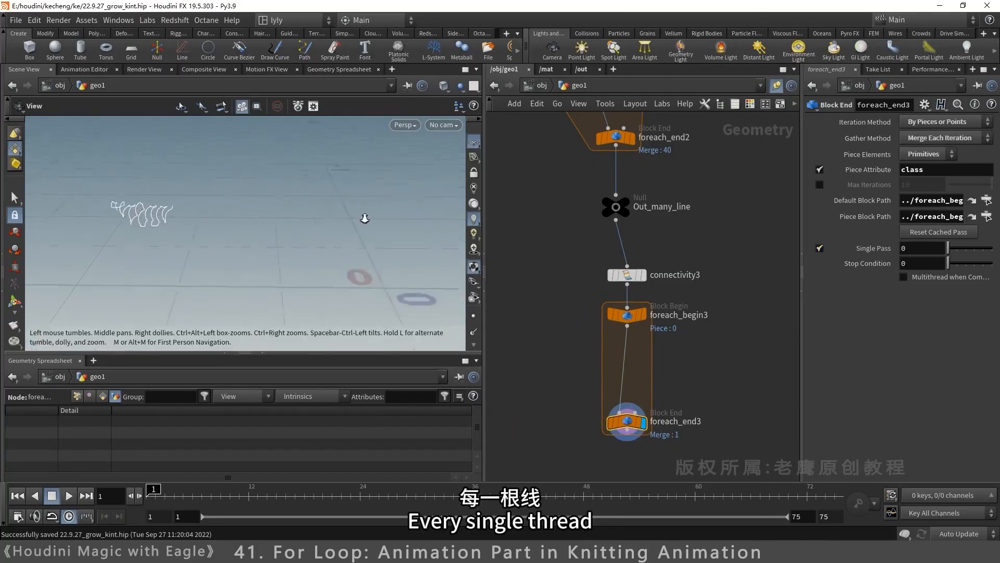
{"action": "left_click_drag", "start_coordinate": [948, 250], "coordinate": [962, 256]}
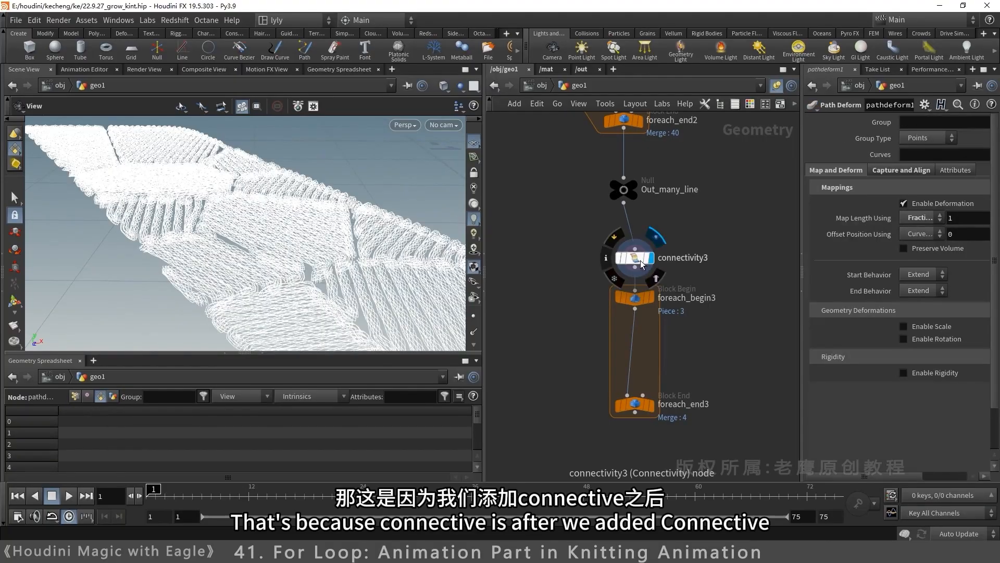
Step: Display connectivity3 and examine the class values it assigns to the primitives
{"action": "left_click", "coordinate": [639, 261]}
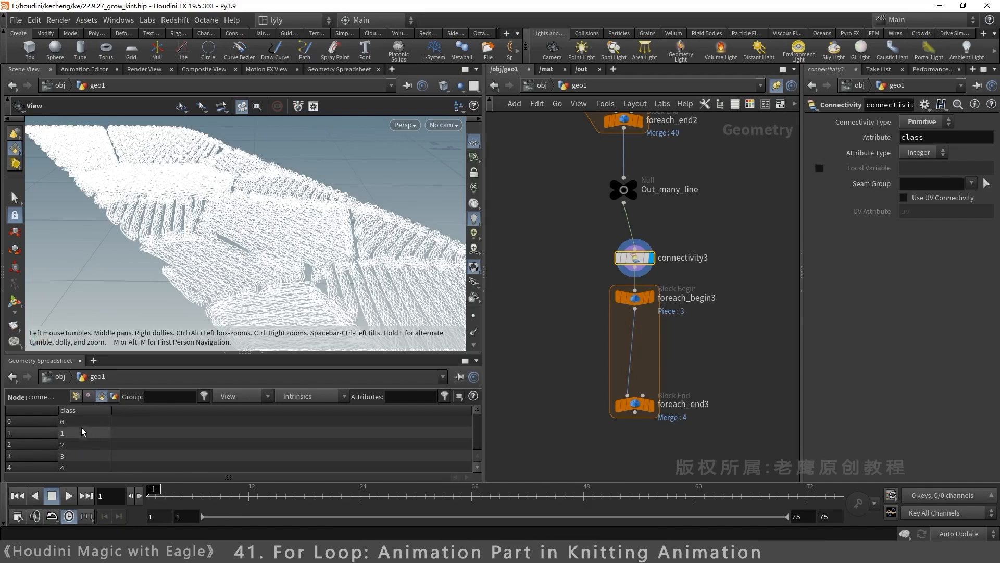
{"action": "scroll", "coordinate": [83, 427], "scroll_direction": "down", "scroll_amount": 2}
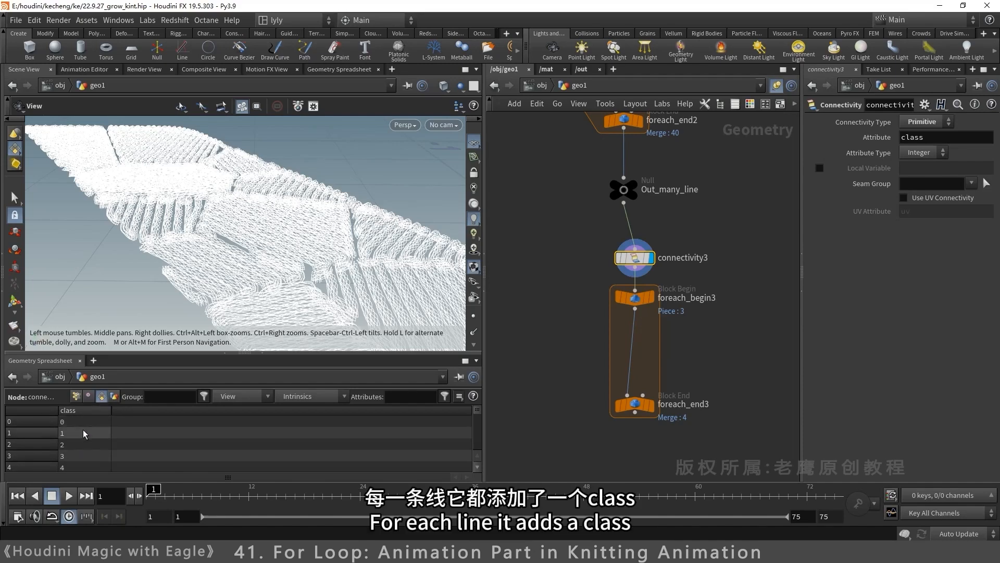
{"action": "scroll", "coordinate": [77, 442], "scroll_direction": "up", "scroll_amount": 2}
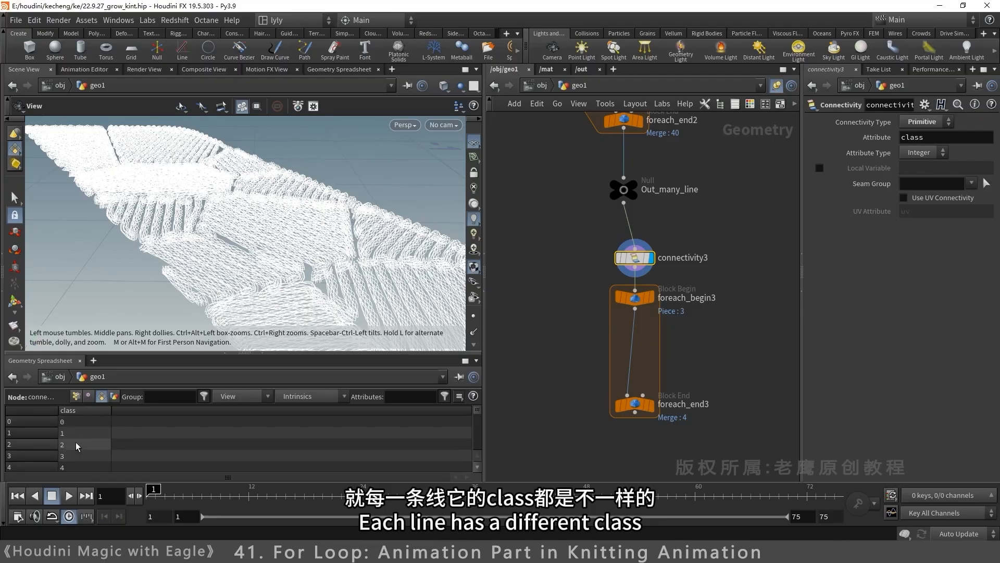
Step: Insert an Attribute Wrangle running over Primitives between pathdeform1 and foreach_end2
{"action": "middle_click_drag", "start_coordinate": [725, 210], "coordinate": [711, 415]}
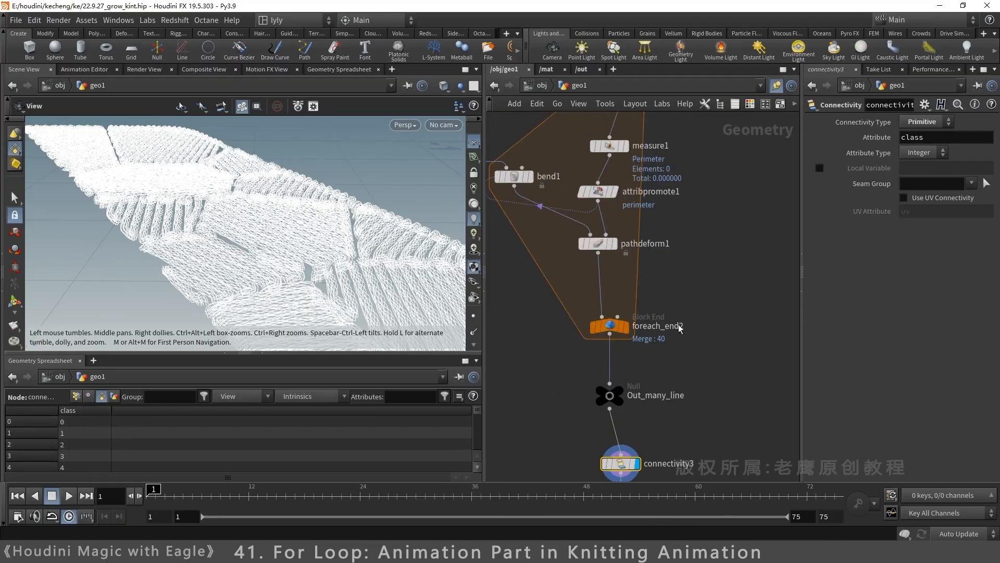
{"action": "left_click", "coordinate": [615, 243]}
{"action": "key", "text": "Tab"}
{"action": "type", "text": "a"}
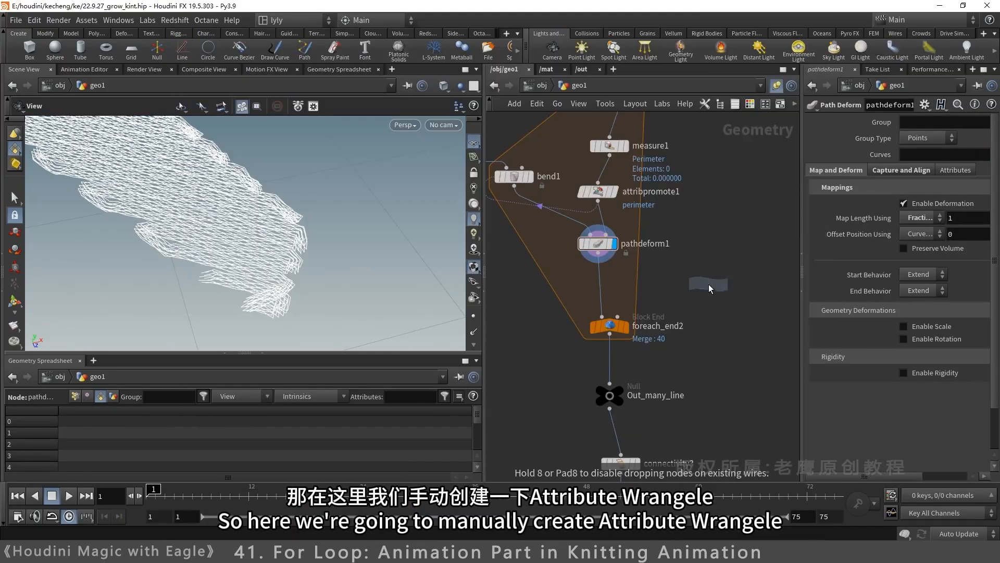
{"action": "left_click", "coordinate": [603, 286]}
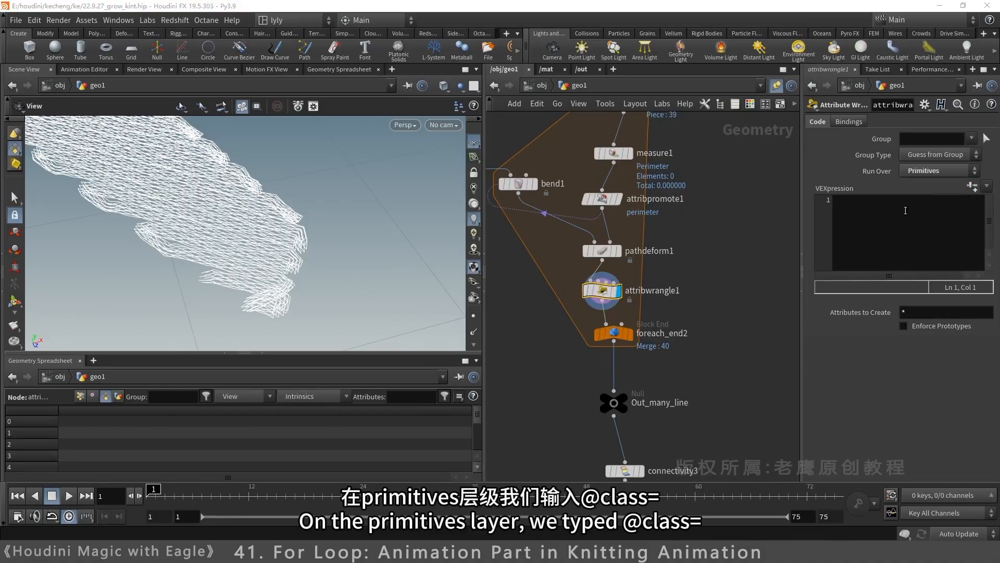
Step: Begin the wrangle's VEX expression with "i@class =" and add a spare input to the node
{"action": "left_click", "coordinate": [882, 219]}
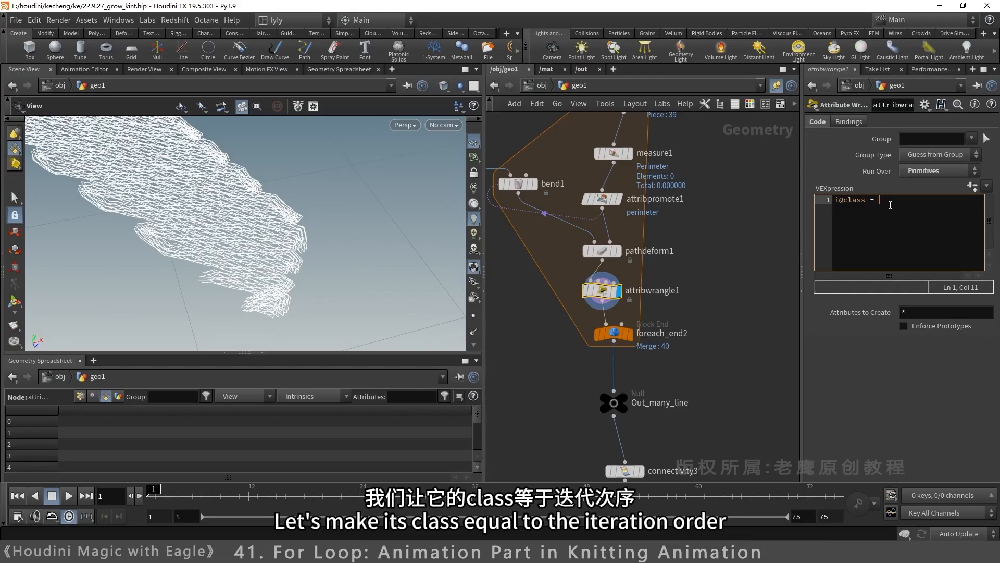
{"action": "left_click", "coordinate": [925, 104]}
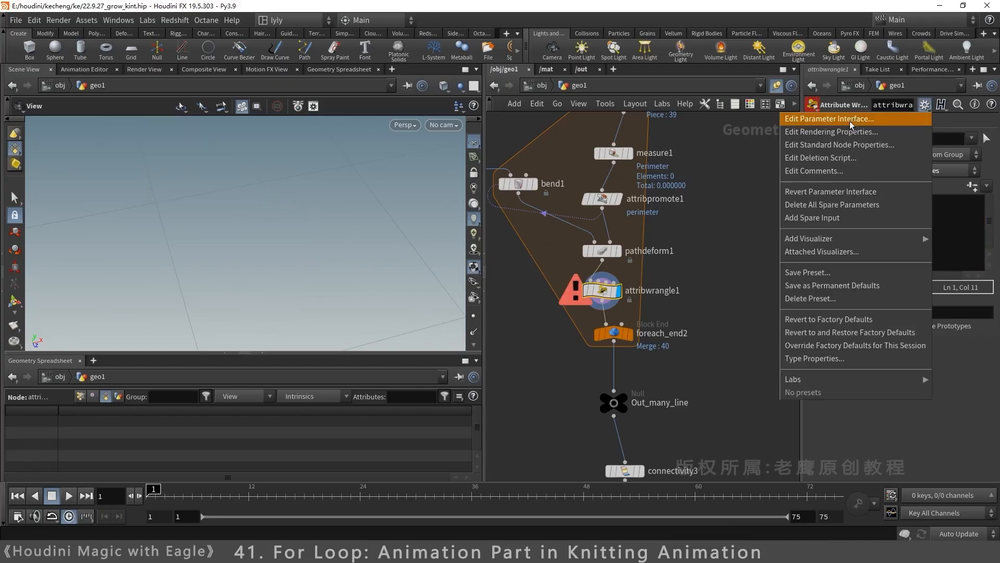
{"action": "left_click", "coordinate": [797, 218]}
Step: Create a metadata import node from foreach_begin2 and assign it to attribwrangle1's Spare Input 0
{"action": "middle_click_drag", "start_coordinate": [739, 192], "coordinate": [785, 292]}
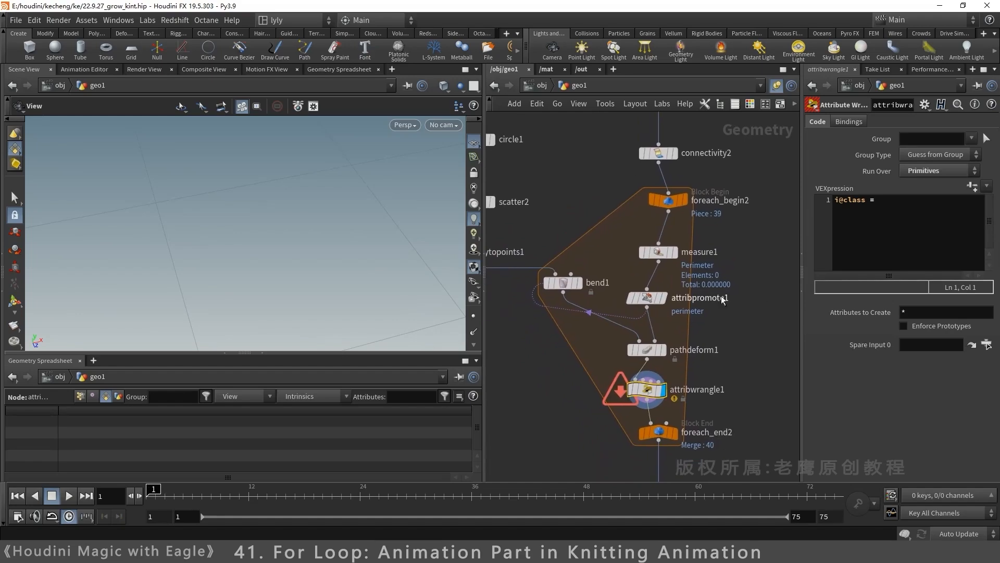
{"action": "middle_click_drag", "start_coordinate": [729, 242], "coordinate": [660, 263]}
{"action": "left_click", "coordinate": [600, 222]}
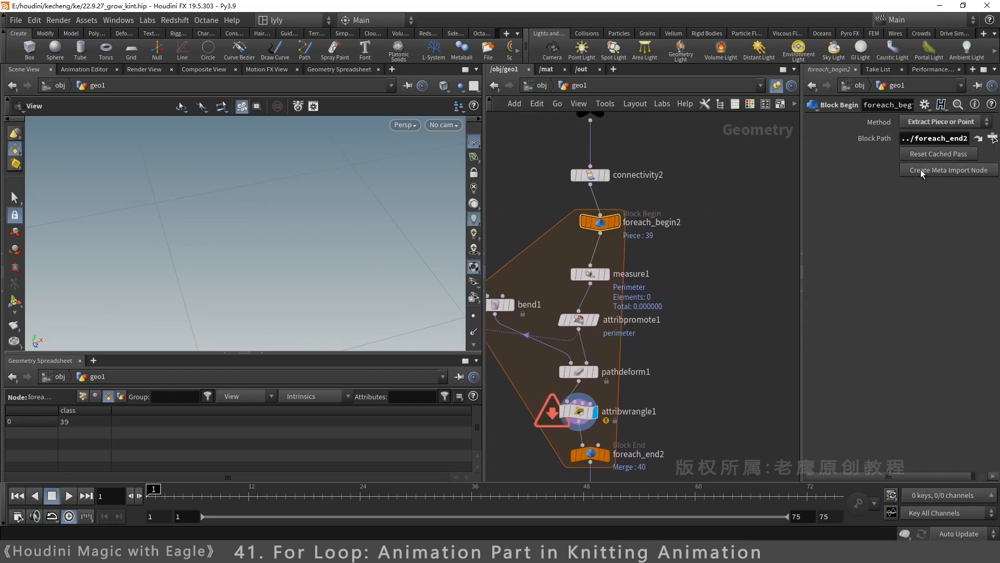
{"action": "left_click", "coordinate": [920, 171]}
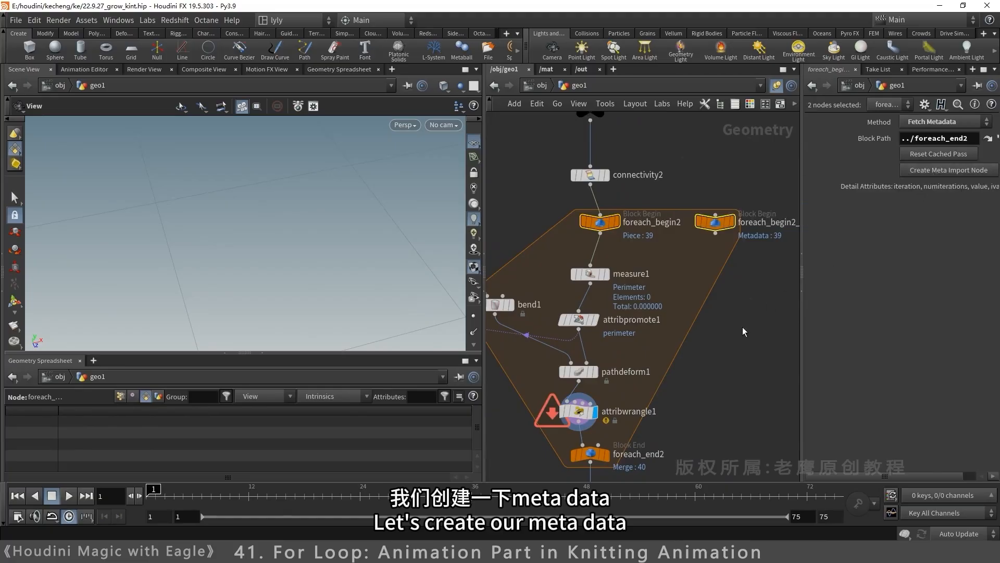
{"action": "left_click", "coordinate": [578, 411]}
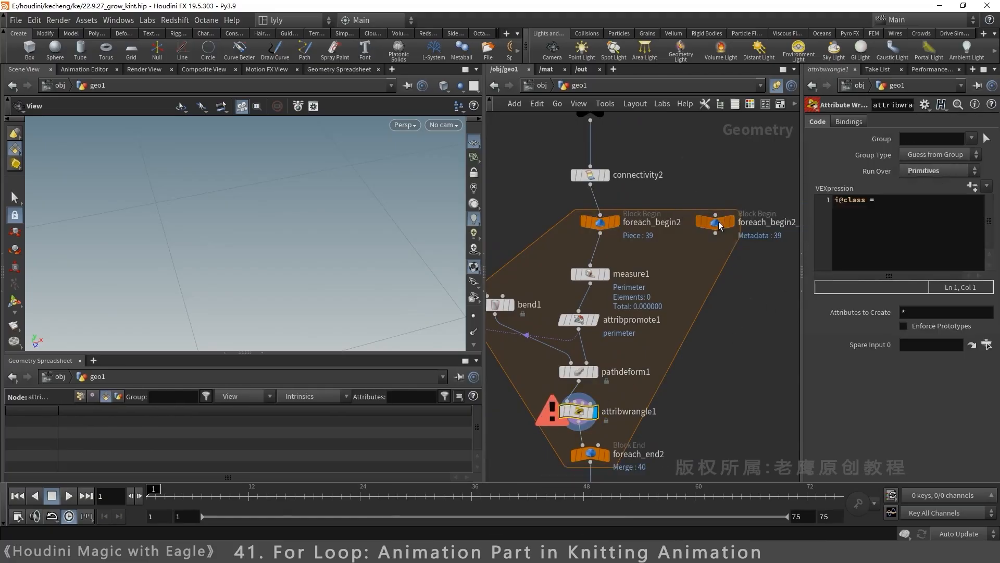
{"action": "left_click_drag", "start_coordinate": [921, 345], "coordinate": [921, 344]}
Step: Complete the wrangle's expression as i@class = detail(-1,"iteration",0); and apply it
{"action": "left_click", "coordinate": [892, 203]}
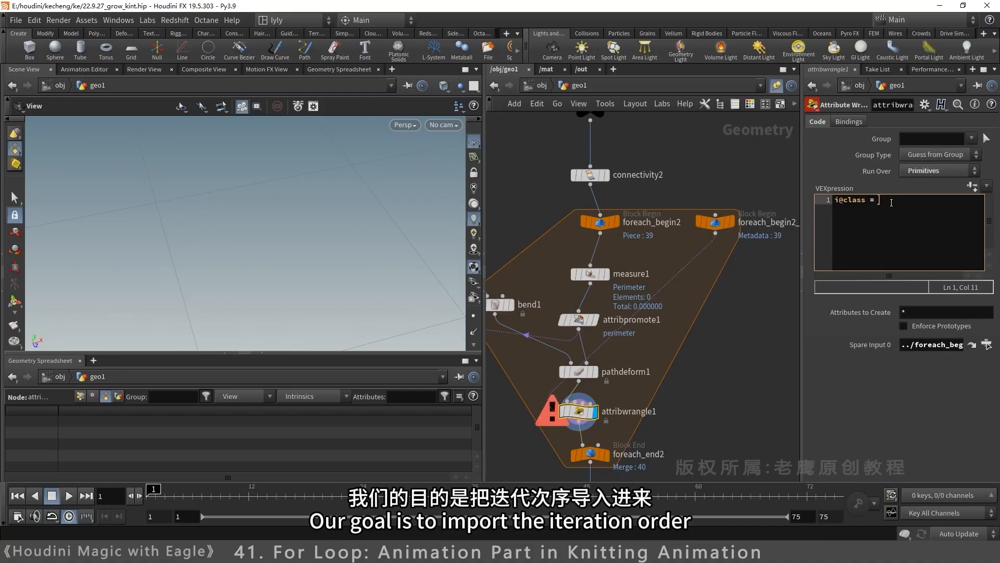
{"action": "type", "text": "deta"}
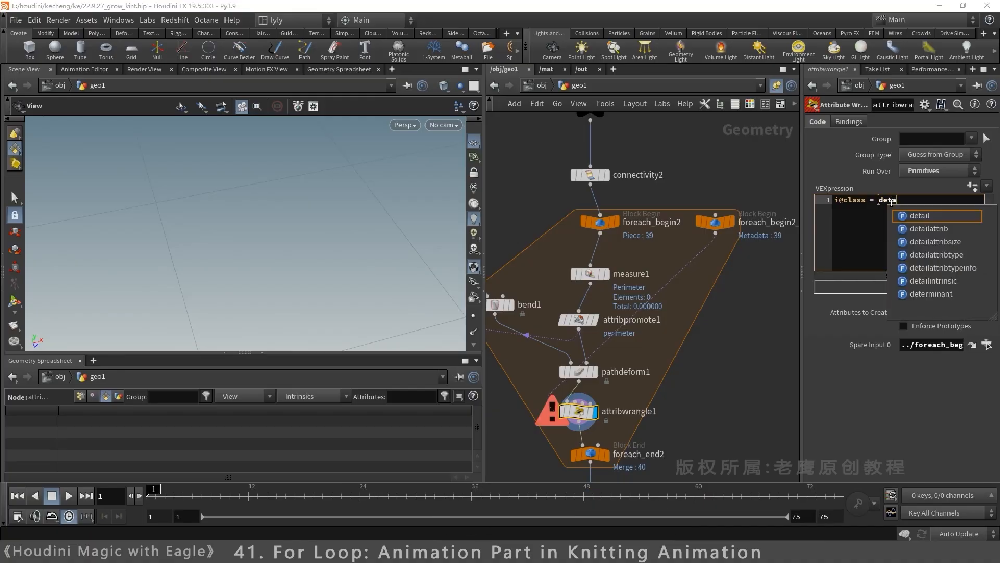
{"action": "type", "text": "il("}
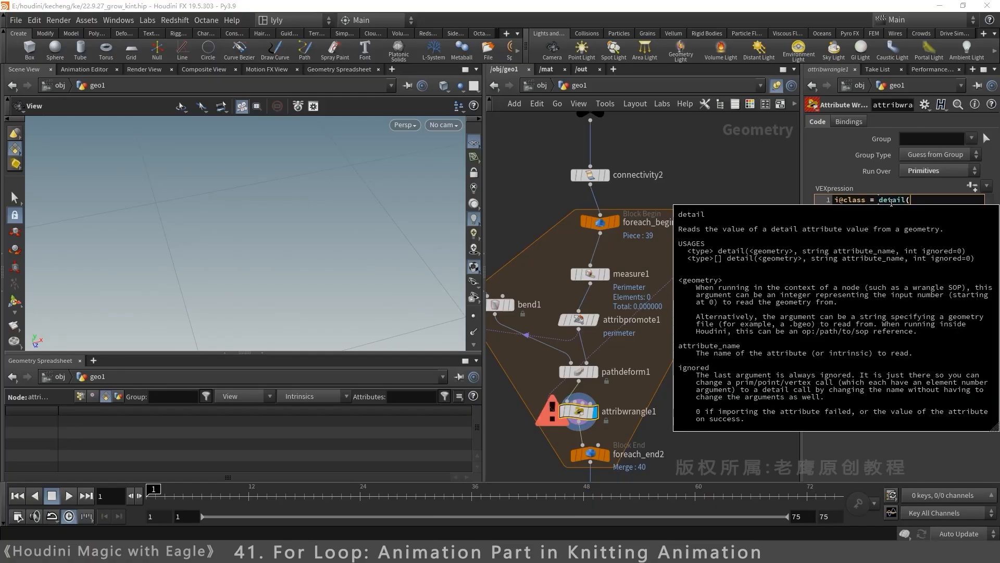
{"action": "type", "text": "-1,\""}
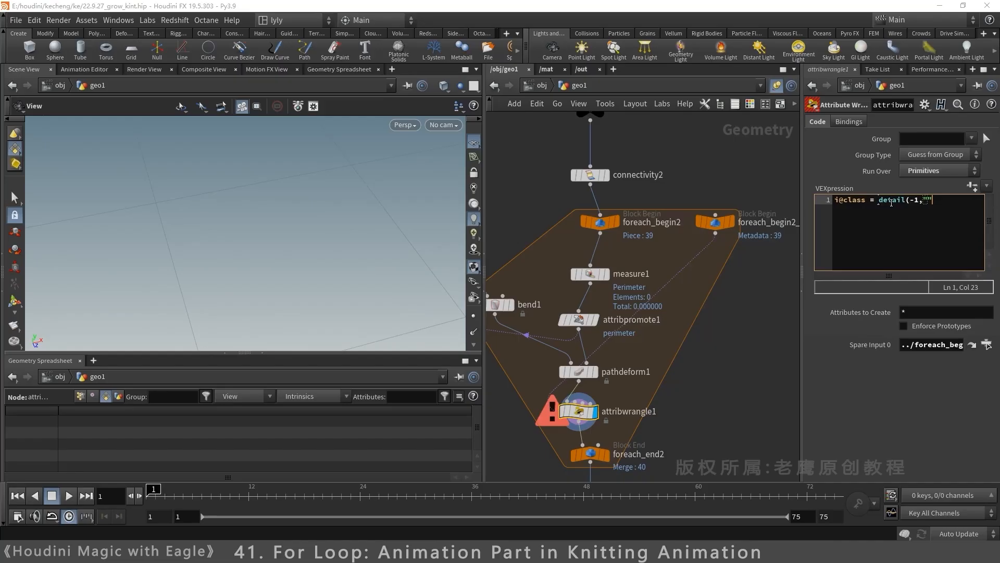
{"action": "type", "text": "iteration\",0)"}
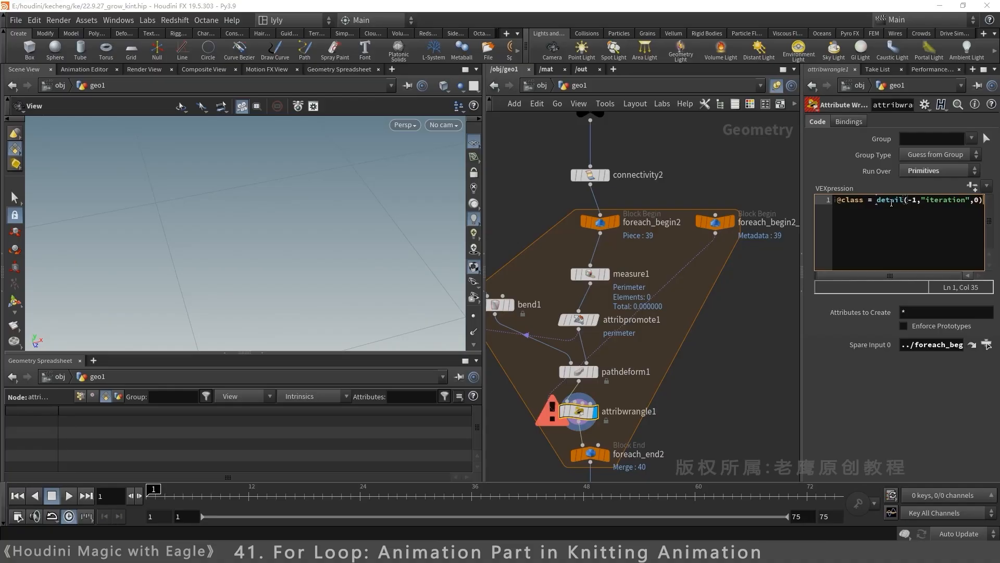
{"action": "type", "text": ";"}
{"action": "key", "text": "ctrl+Return"}
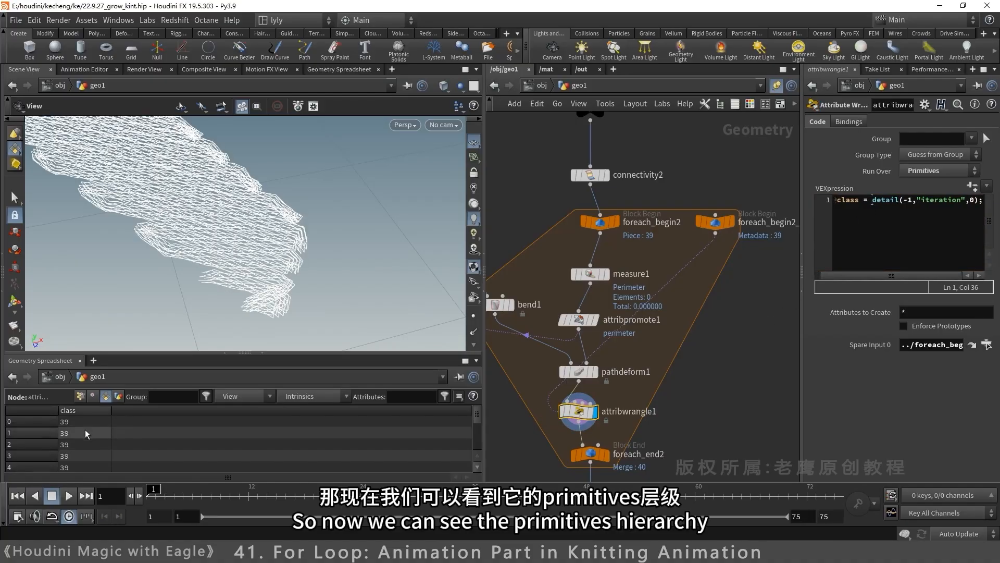
Step: Display foreach_end2 and check the class values from the first to the last primitive
{"action": "left_click", "coordinate": [608, 455]}
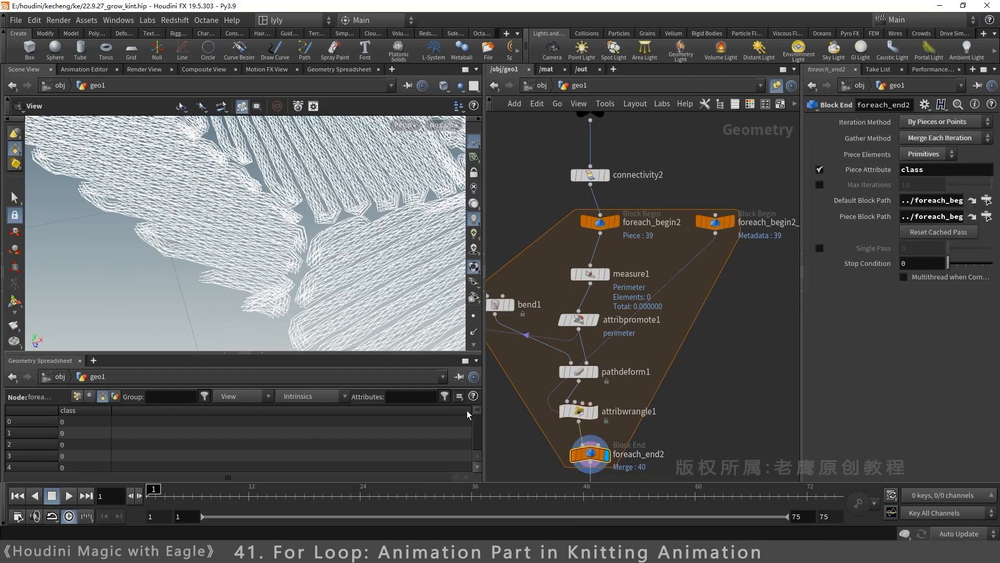
{"action": "left_click_drag", "start_coordinate": [480, 411], "coordinate": [486, 449]}
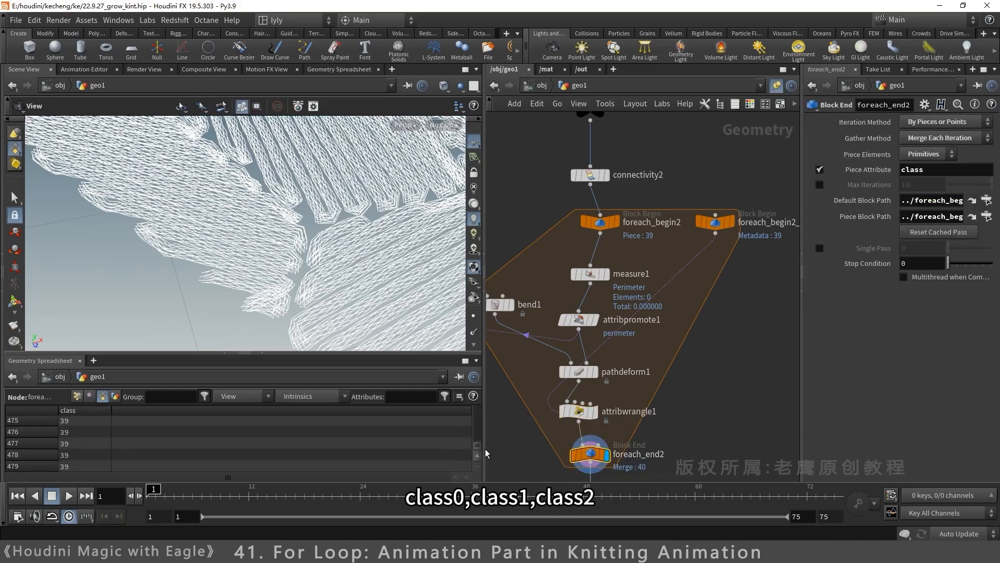
Step: Bypass the connectivity3 node below Out_many_line
{"action": "middle_click_drag", "start_coordinate": [654, 452], "coordinate": [679, 270]}
{"action": "left_click", "coordinate": [627, 409]}
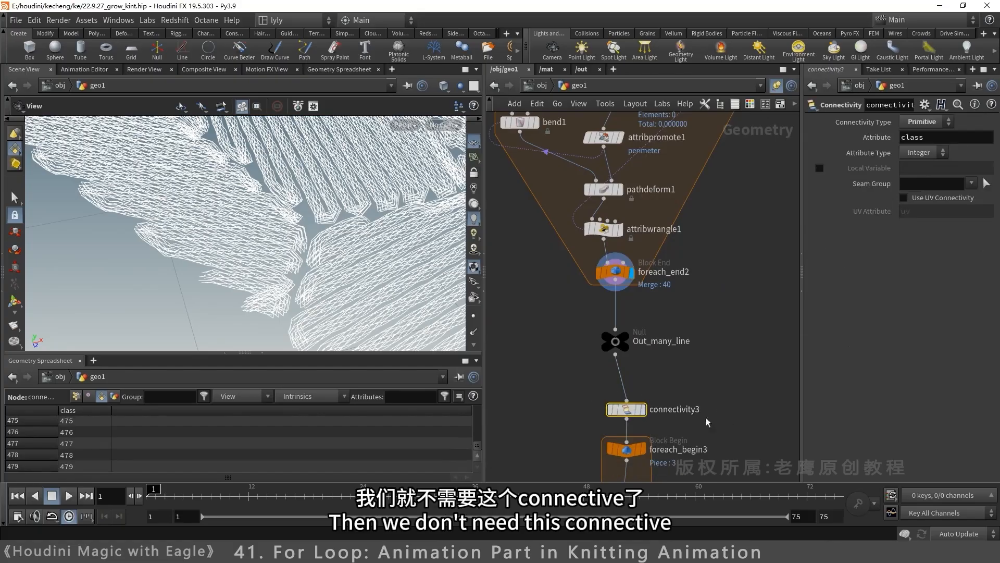
{"action": "left_click", "coordinate": [605, 388]}
Step: Display foreach_end3 and examine the piece produced by its single pass
{"action": "middle_click_drag", "start_coordinate": [739, 407], "coordinate": [738, 302]}
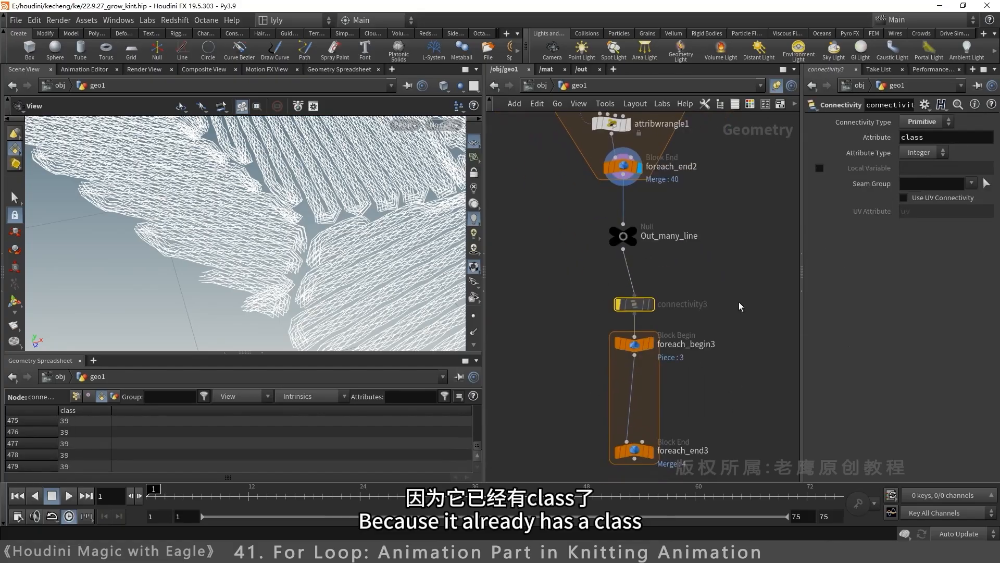
{"action": "left_click", "coordinate": [651, 451]}
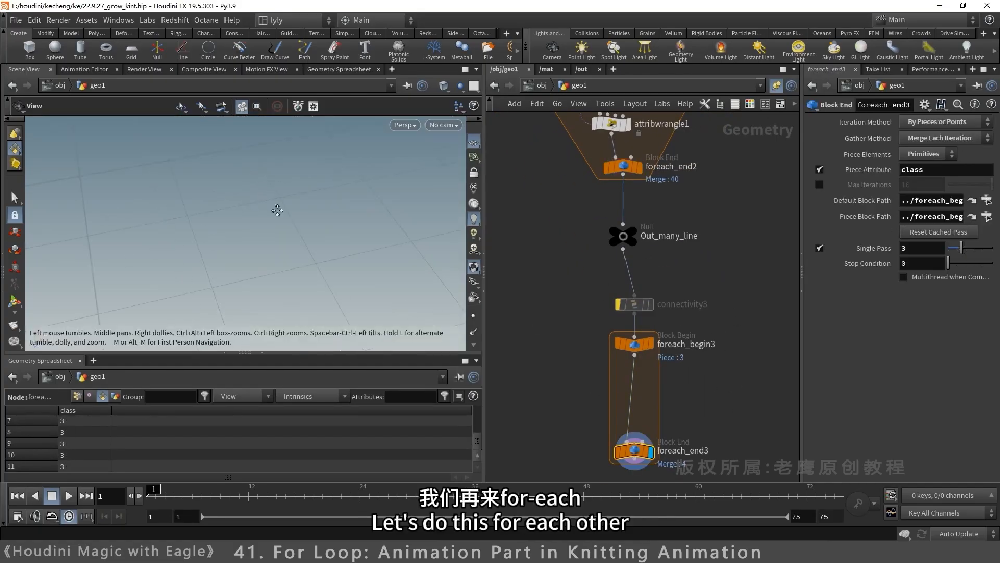
{"action": "right_click_drag", "start_coordinate": [277, 210], "coordinate": [101, 330]}
{"action": "right_click_drag", "start_coordinate": [291, 192], "coordinate": [151, 293]}
{"action": "right_click_drag", "start_coordinate": [328, 186], "coordinate": [298, 207]}
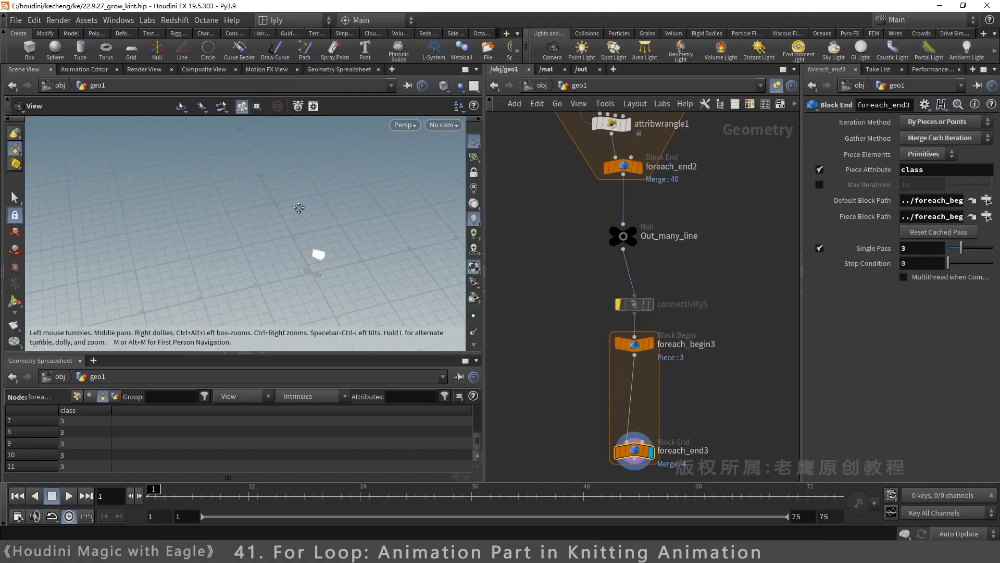
{"action": "right_click_drag", "start_coordinate": [329, 255], "coordinate": [729, 224]}
{"action": "middle_click_drag", "start_coordinate": [350, 299], "coordinate": [256, 262]}
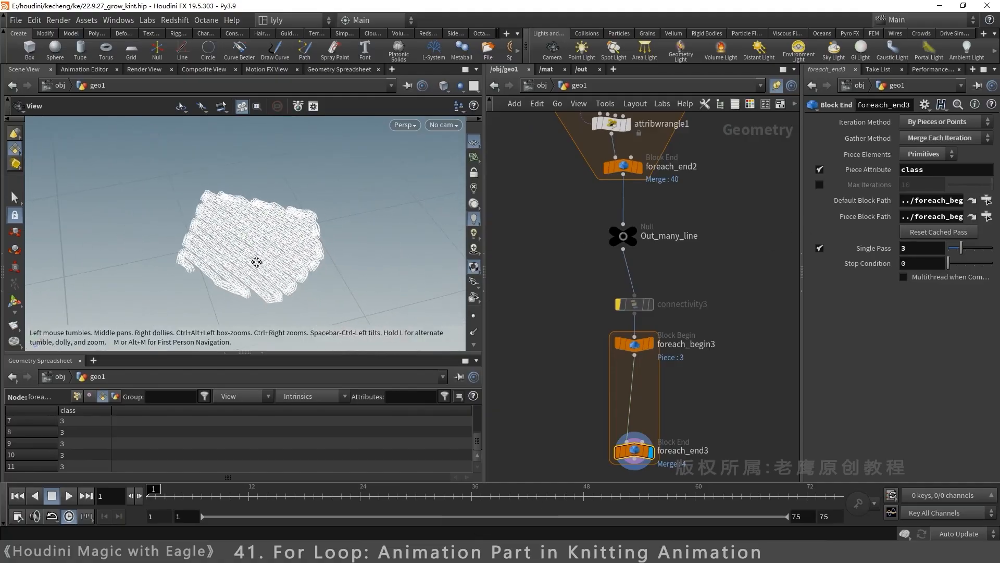
Step: Bypass attribwrangle1 inside the foreach_end2 loop
{"action": "middle_click_drag", "start_coordinate": [709, 204], "coordinate": [682, 401]}
{"action": "left_click", "coordinate": [611, 323]}
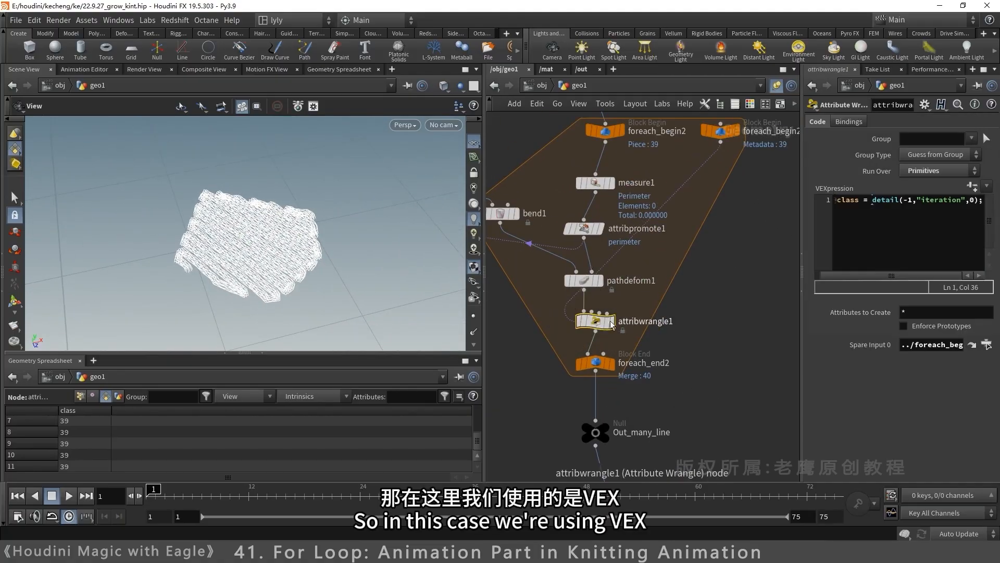
{"action": "left_click", "coordinate": [580, 321]}
Step: Insert an Attribute Transfer between attribwrangle1 and foreach_end2, with connectivity2 wired into its second input
{"action": "key", "text": "Tab"}
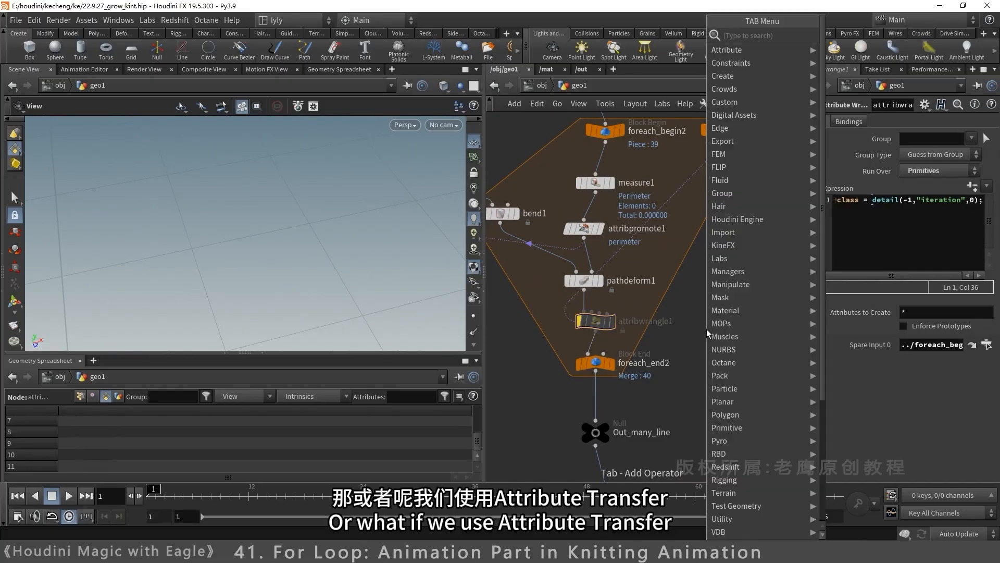
{"action": "type", "text": "atr"}
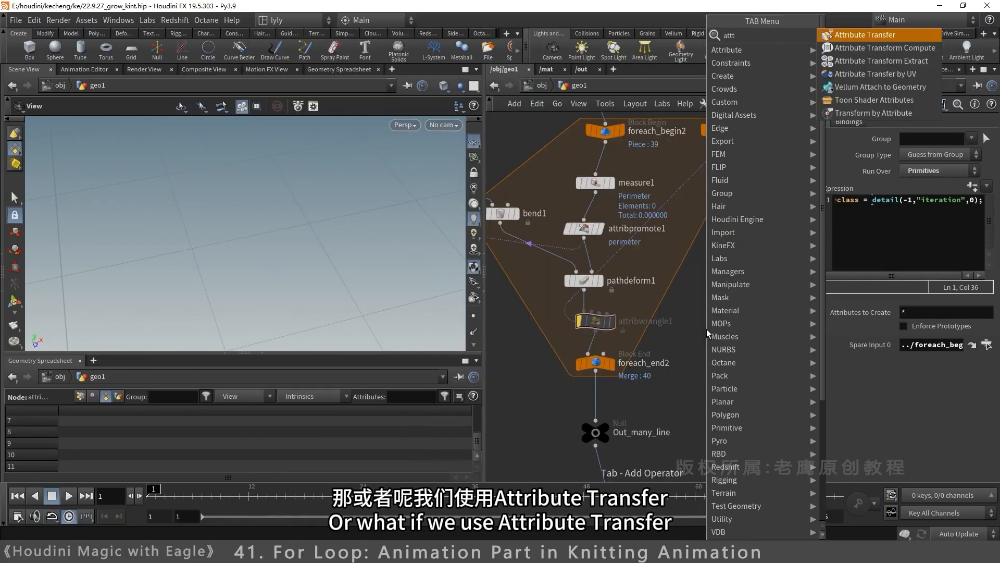
{"action": "key", "text": "Return"}
{"action": "left_click", "coordinate": [707, 330]}
{"action": "left_click_drag", "start_coordinate": [706, 330], "coordinate": [605, 356]}
{"action": "left_click", "coordinate": [604, 353]}
{"action": "middle_click_drag", "start_coordinate": [680, 167], "coordinate": [670, 245]}
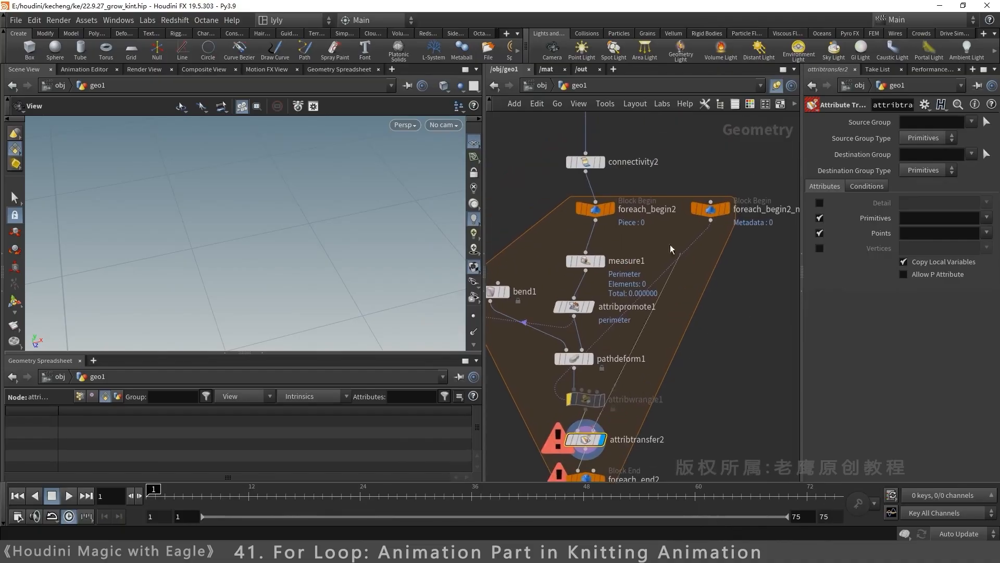
{"action": "left_click", "coordinate": [657, 163]}
Step: Set attribtransfer2 to transfer only the class primitive attribute, and display foreach_end2
{"action": "middle_click_drag", "start_coordinate": [600, 434], "coordinate": [606, 332]}
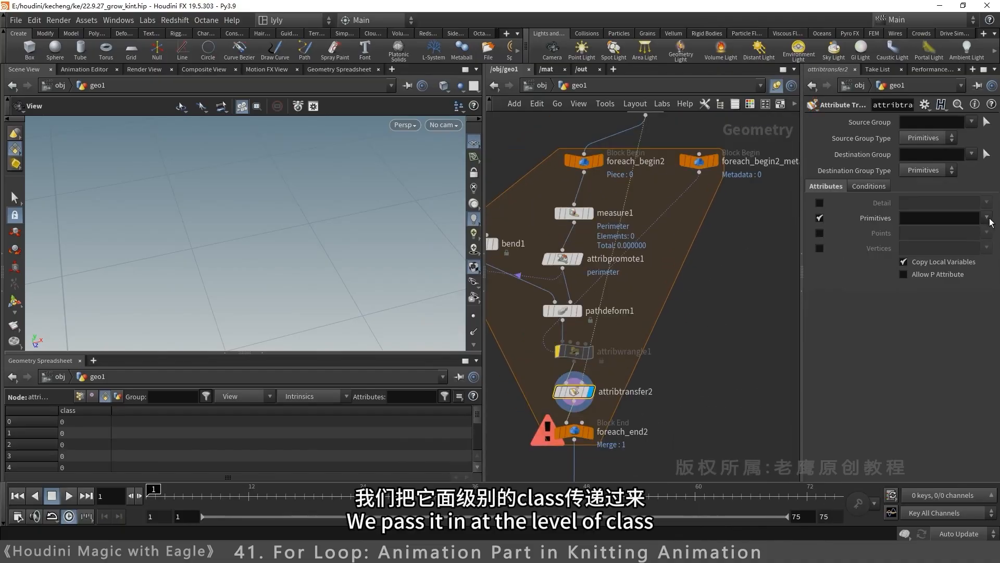
{"action": "left_click", "coordinate": [989, 218]}
{"action": "left_click", "coordinate": [980, 232]}
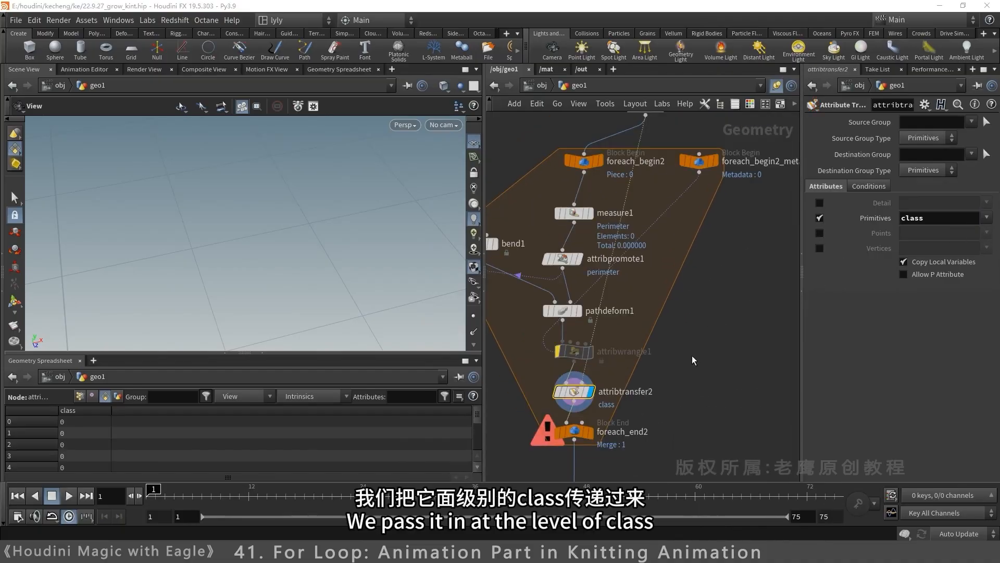
{"action": "left_click", "coordinate": [575, 434]}
{"action": "left_click", "coordinate": [575, 434]}
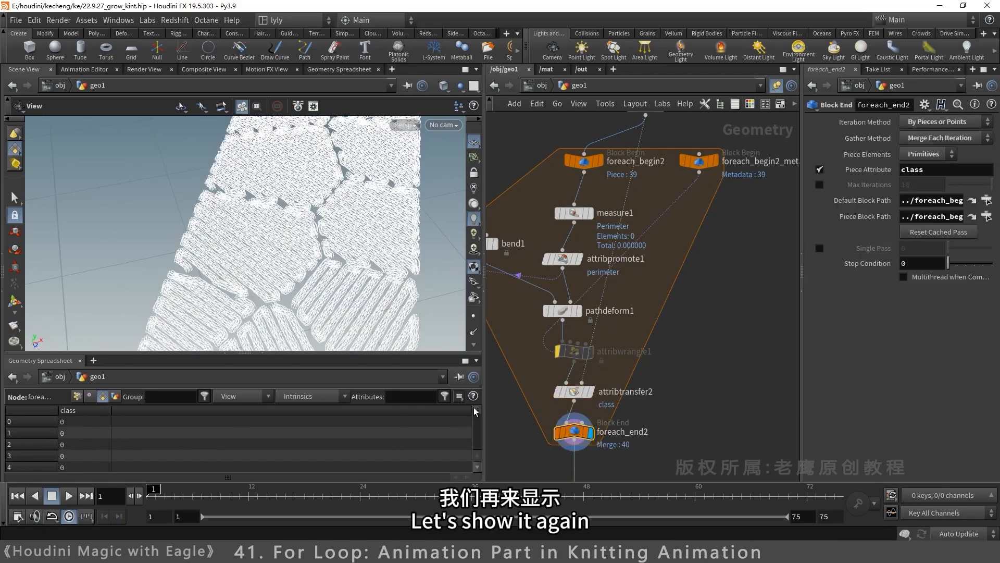
Step: Check the class values of foreach_end2 in the spreadsheet down to its last primitives
{"action": "left_click_drag", "start_coordinate": [474, 408], "coordinate": [477, 458]}
{"action": "middle_click_drag", "start_coordinate": [713, 349], "coordinate": [711, 406]}
{"action": "middle_click_drag", "start_coordinate": [726, 308], "coordinate": [723, 317]}
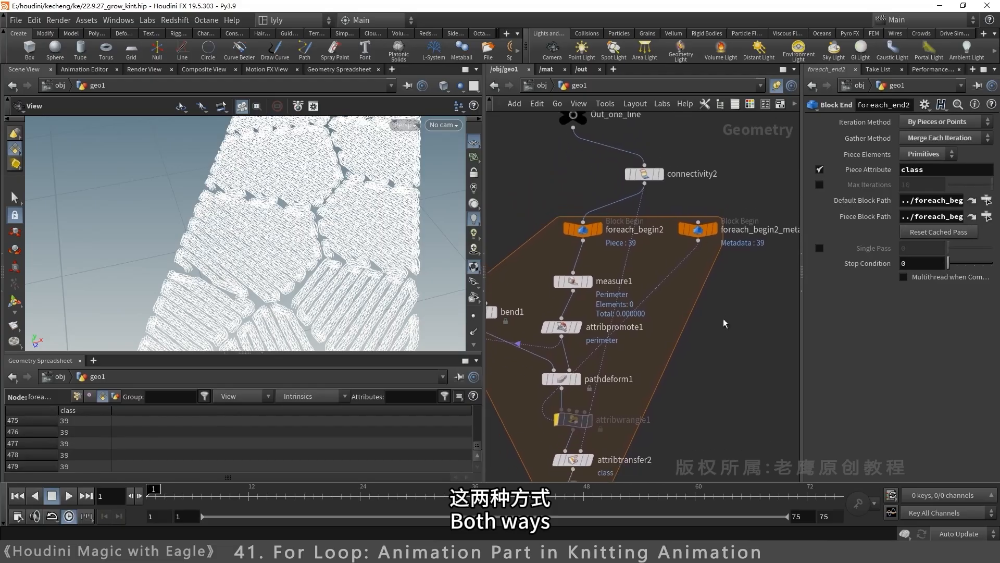
Step: Move the foreach_begin2_metadata1 node down beside attribwrangle1 in the network
{"action": "scroll", "coordinate": [723, 318], "scroll_direction": "down", "scroll_amount": 2}
{"action": "left_click", "coordinate": [599, 398]}
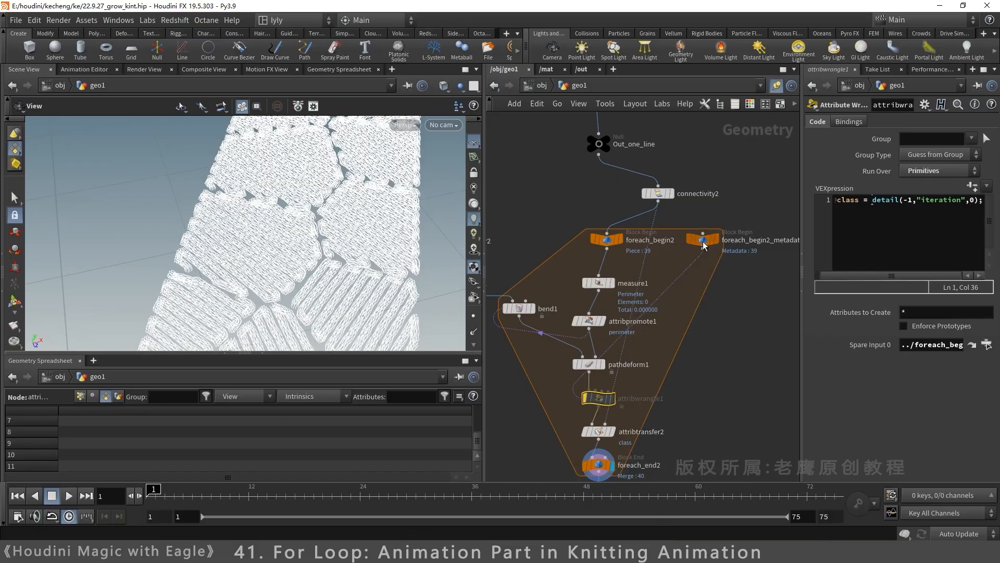
{"action": "left_click_drag", "start_coordinate": [703, 243], "coordinate": [549, 395]}
Step: Display foreach_end3 with its single pass and save the scene file
{"action": "middle_click_drag", "start_coordinate": [748, 404], "coordinate": [767, 296]}
{"action": "left_click", "coordinate": [626, 358]}
{"action": "middle_click_drag", "start_coordinate": [720, 463], "coordinate": [736, 292]}
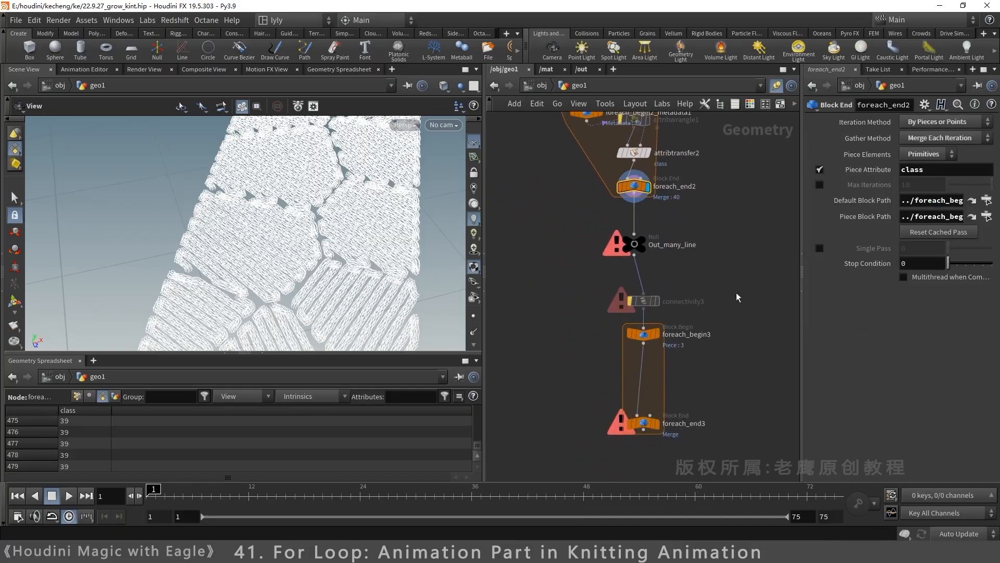
{"action": "left_click", "coordinate": [661, 428]}
{"action": "key", "text": "ctrl+s"}
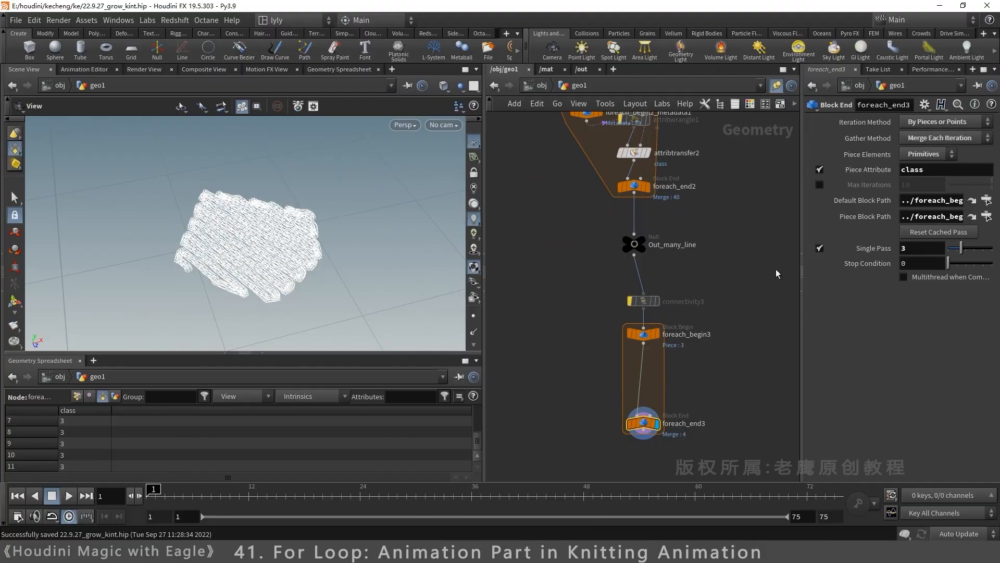
Step: Move foreach_end3 further below foreach_begin3 to make room inside the loop, and save the scene
{"action": "middle_click_drag", "start_coordinate": [697, 345], "coordinate": [688, 196]}
{"action": "scroll", "coordinate": [689, 196], "scroll_direction": "down", "scroll_amount": 2}
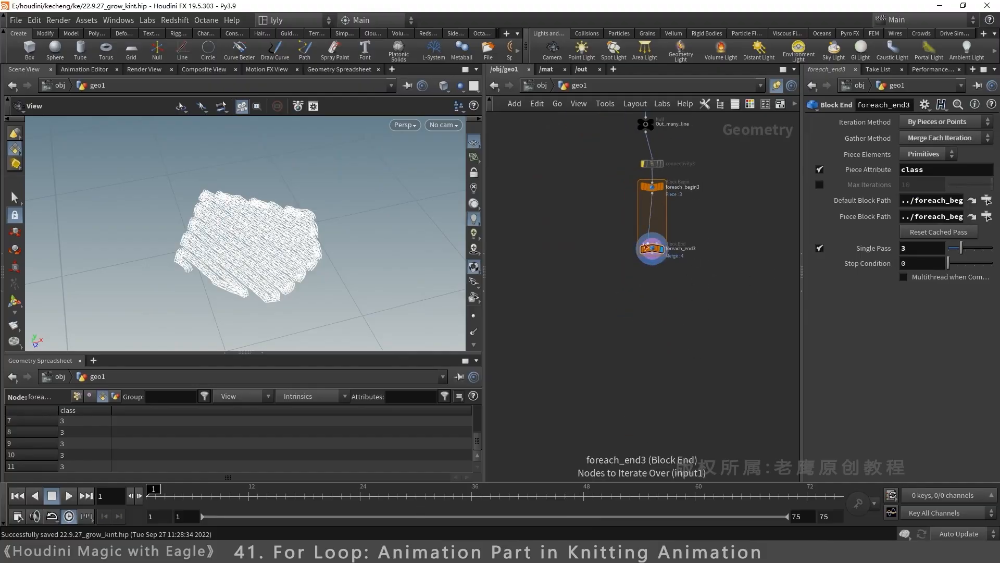
{"action": "left_click_drag", "start_coordinate": [652, 250], "coordinate": [655, 358]}
{"action": "key", "text": "ctrl+s"}
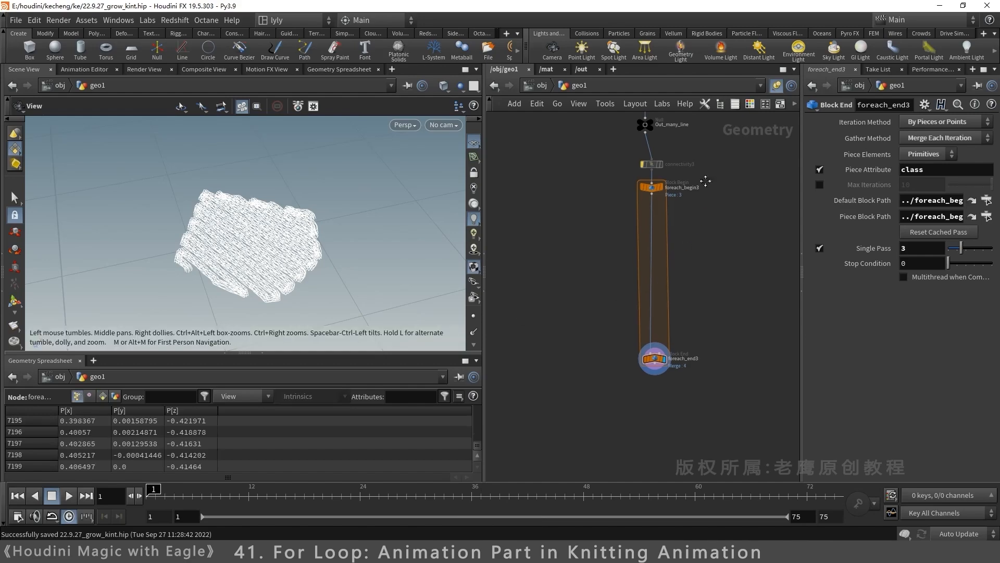
Step: Move line1 up in the network and insert a Resample node between line1 and copytopoints1
{"action": "middle_click_drag", "start_coordinate": [614, 287], "coordinate": [614, 324]}
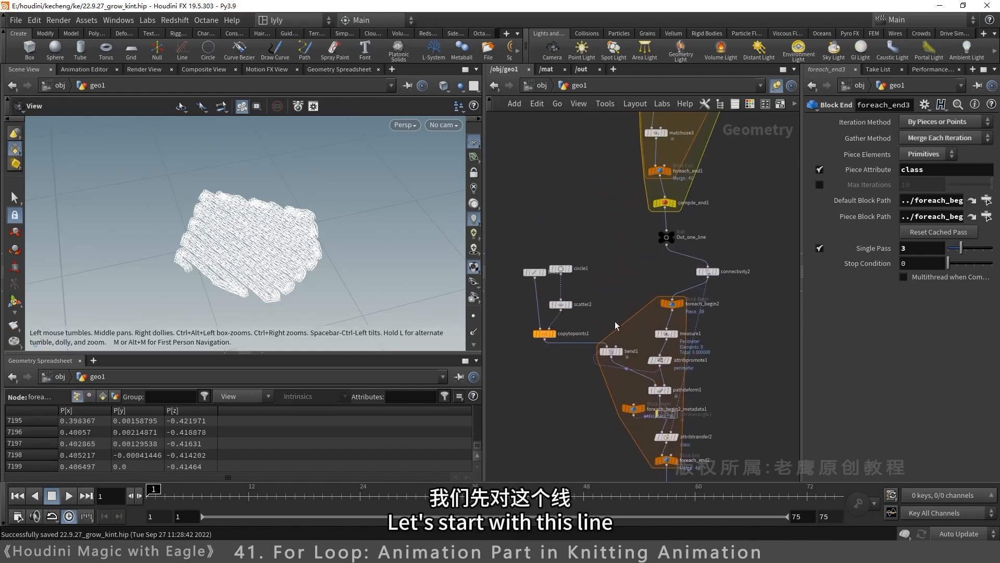
{"action": "scroll", "coordinate": [612, 319], "scroll_direction": "up", "scroll_amount": 1}
{"action": "left_click_drag", "start_coordinate": [522, 265], "coordinate": [507, 189]}
{"action": "middle_click_drag", "start_coordinate": [571, 211], "coordinate": [608, 214]}
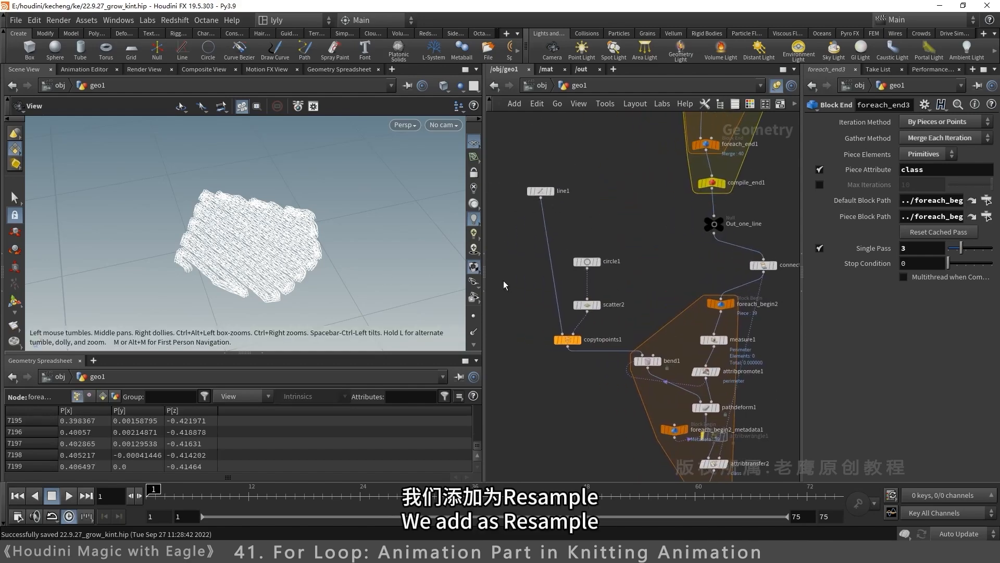
{"action": "key", "text": "Tab"}
{"action": "type", "text": "resample"}
{"action": "key", "text": "Return"}
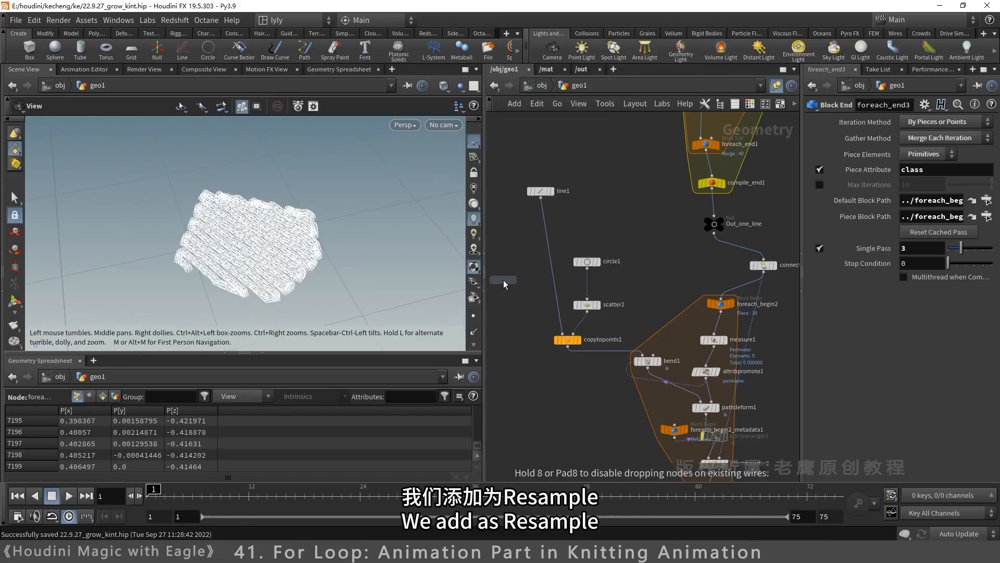
{"action": "left_click", "coordinate": [503, 281]}
{"action": "left_click_drag", "start_coordinate": [503, 281], "coordinate": [541, 278]}
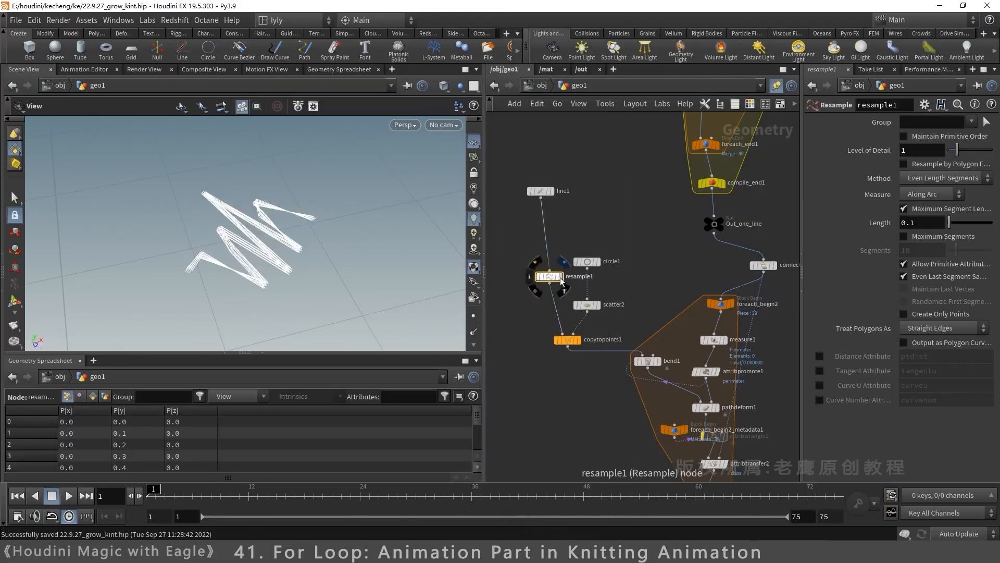
Step: Set resample1's maximum segment length to 0.02 and display bend1
{"action": "left_click", "coordinate": [898, 222]}
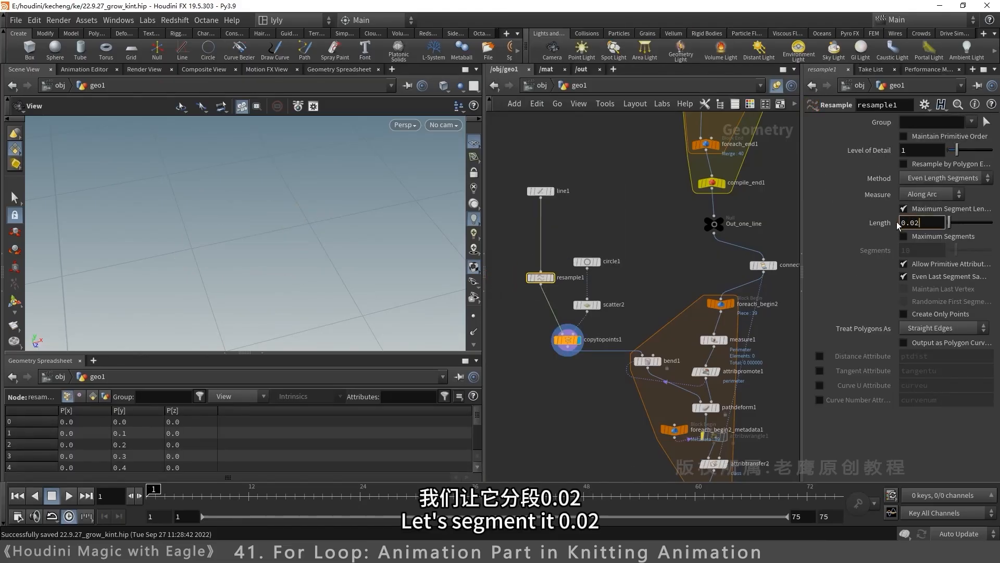
{"action": "middle_click_drag", "start_coordinate": [591, 381], "coordinate": [575, 307]}
{"action": "left_click", "coordinate": [641, 289]}
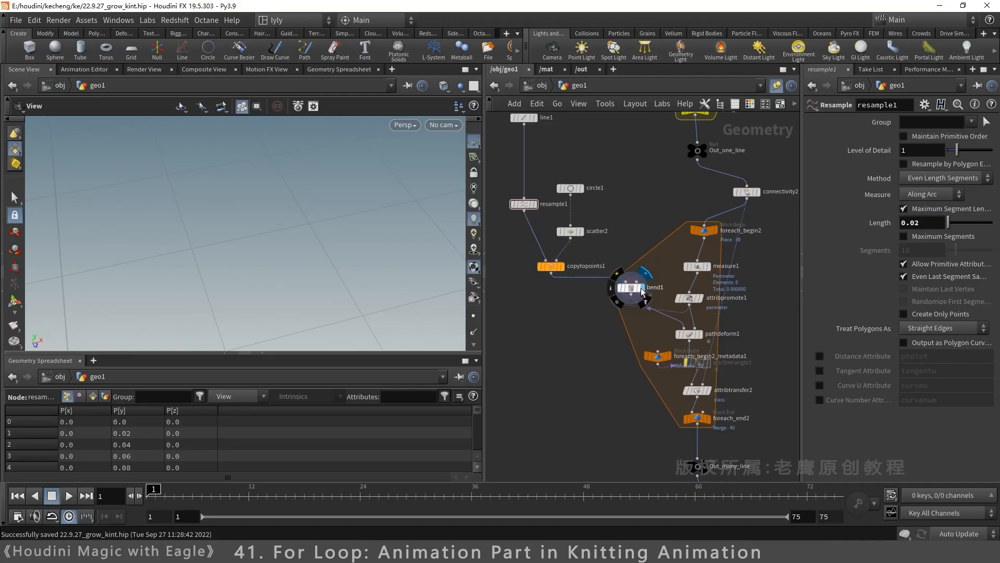
{"action": "left_click", "coordinate": [638, 288]}
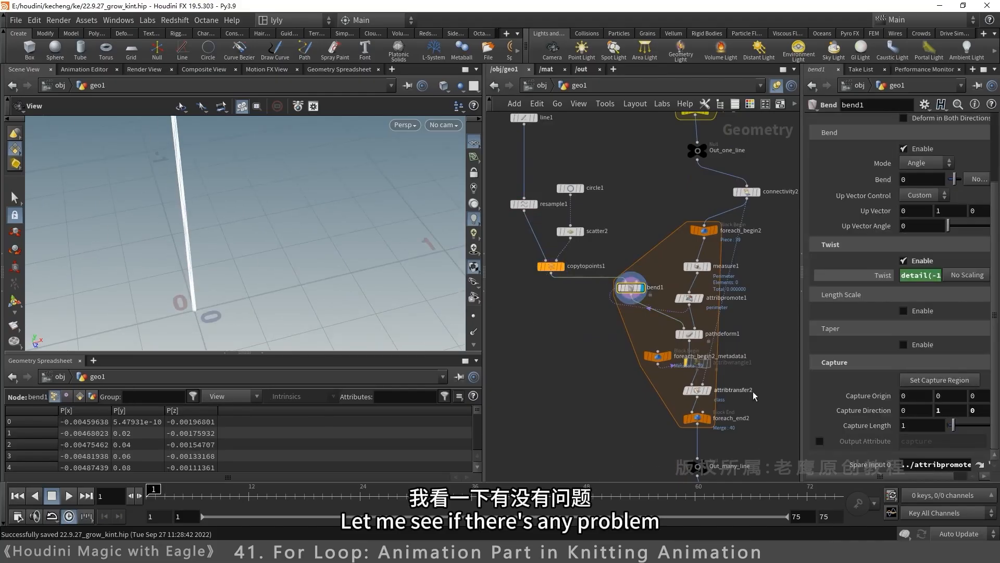
Step: Display foreach_end2 and examine the merged yarn curves up close
{"action": "middle_click_drag", "start_coordinate": [754, 396], "coordinate": [733, 360]}
{"action": "left_click", "coordinate": [688, 382]}
{"action": "left_click", "coordinate": [676, 383]}
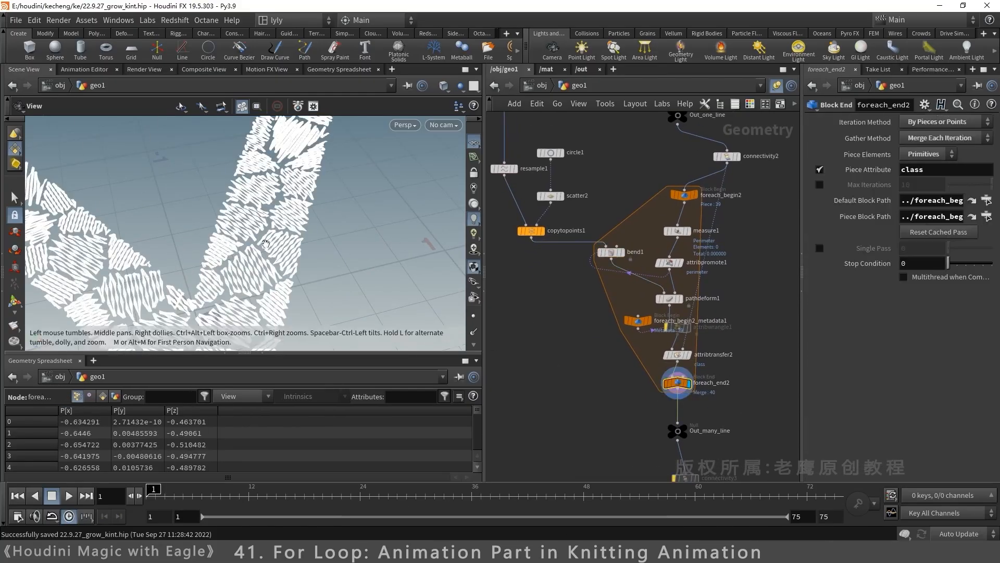
{"action": "scroll", "coordinate": [266, 244], "scroll_direction": "up", "scroll_amount": 10}
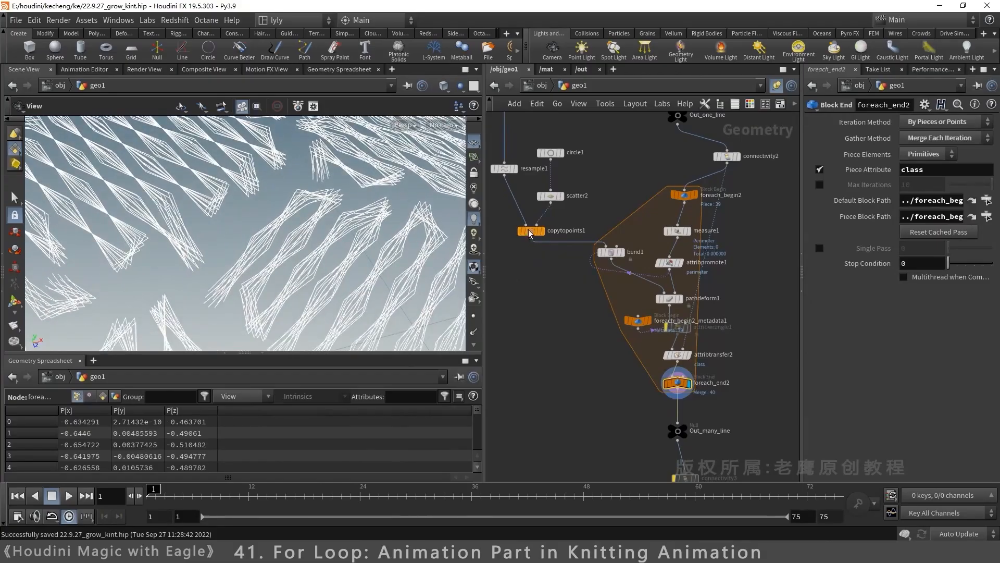
Step: Set resample1's maximum segment length to 0.003
{"action": "left_click", "coordinate": [504, 169]}
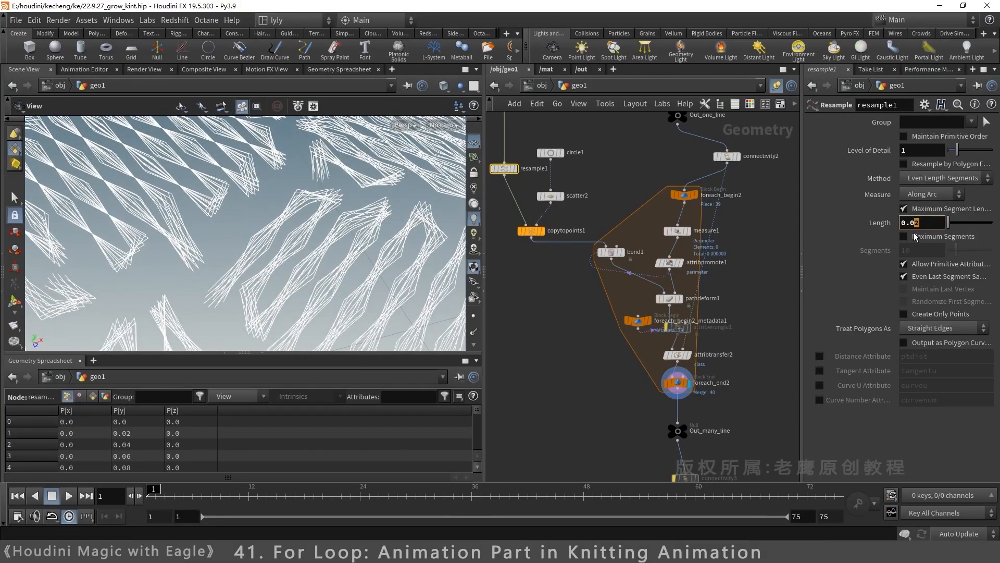
{"action": "type", "text": "0"}
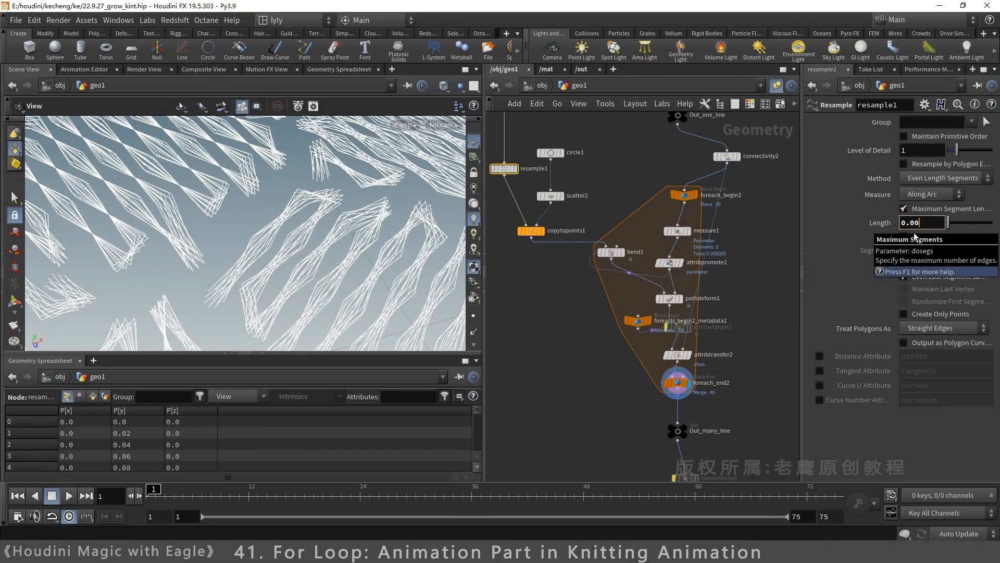
{"action": "type", "text": "3"}
{"action": "key", "text": "Return"}
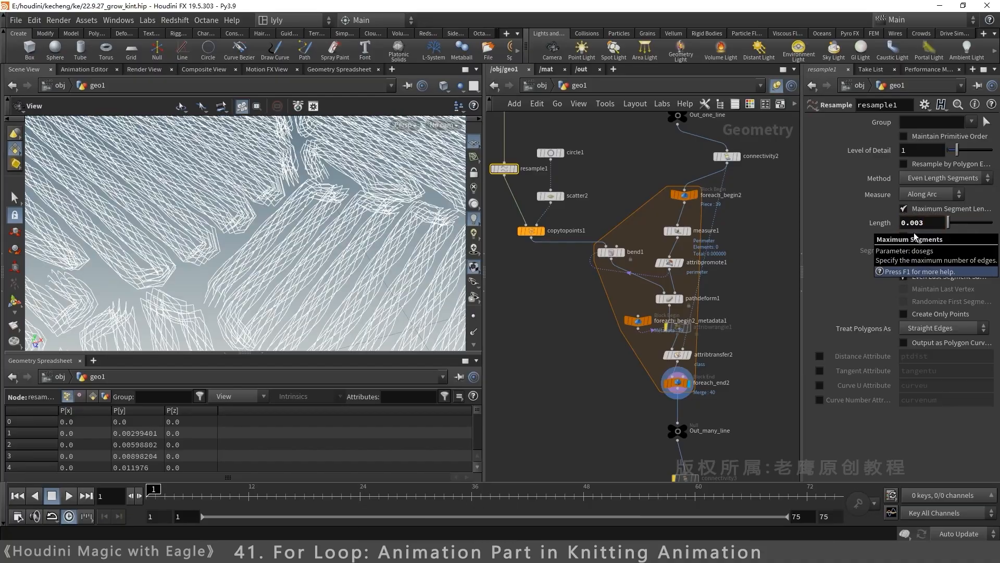
Step: Show the points to judge their density, set resample1's maximum segment length to 0.002, and hide the points again
{"action": "left_click", "coordinate": [474, 318]}
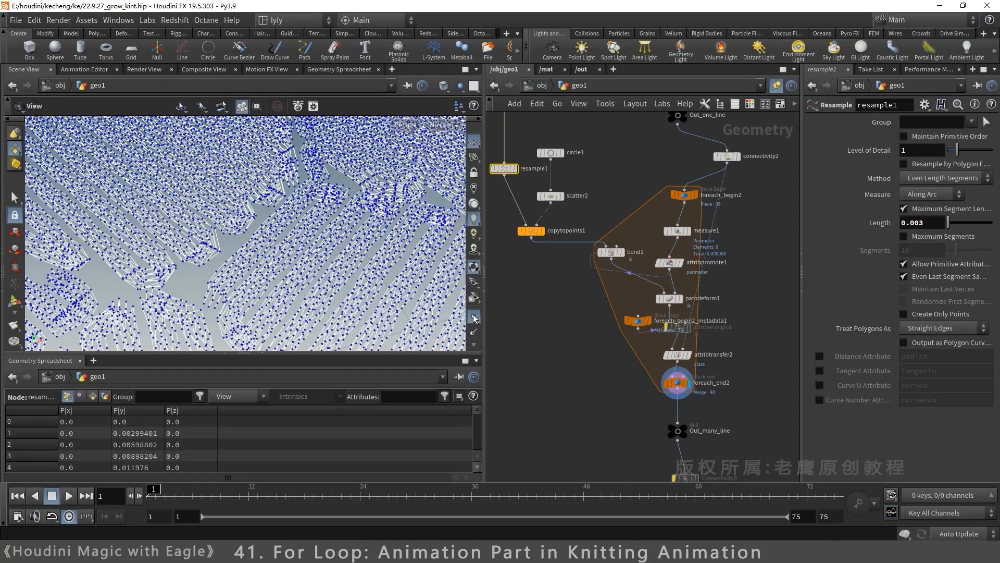
{"action": "type", "text": "2"}
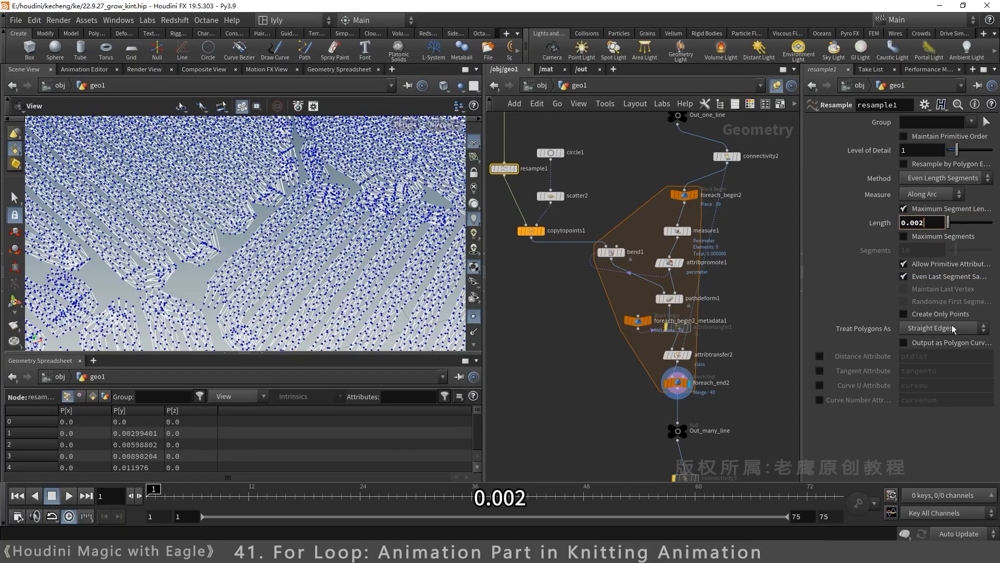
{"action": "key", "text": "Return"}
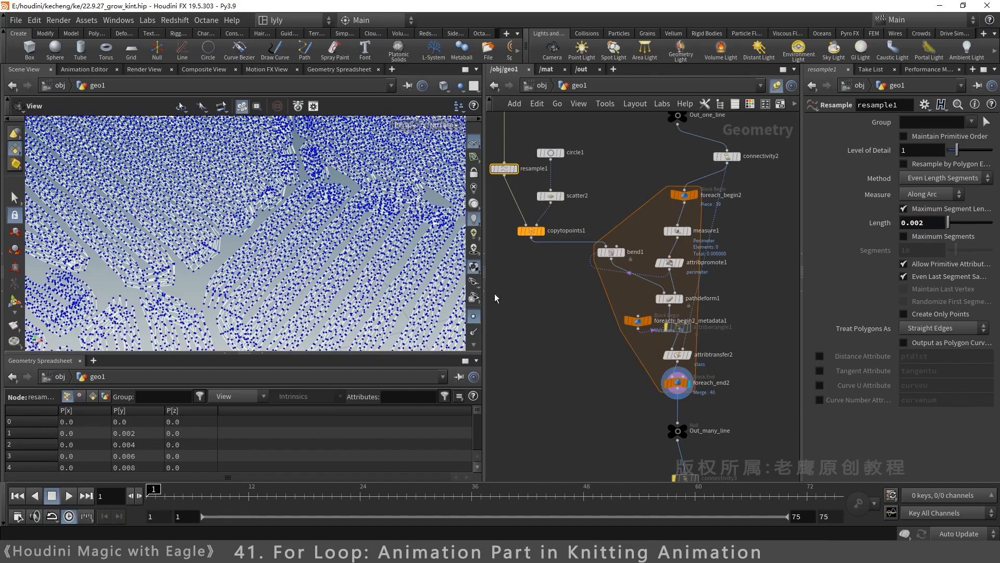
{"action": "left_click", "coordinate": [474, 315]}
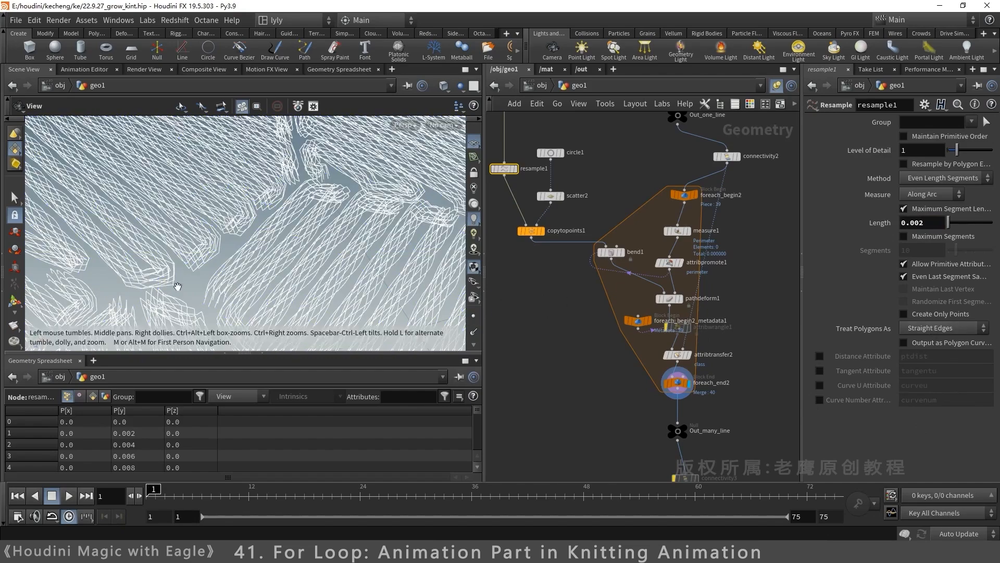
Step: Move resample1 between attribtransfer2 and foreach_end2, display it, and treat polygons as Subdivision Curves
{"action": "mouse_move", "coordinate": [177, 286]}
{"action": "right_mouse_down"}
{"action": "mouse_move", "coordinate": [252, 261]}
{"action": "mouse_move", "coordinate": [173, 268]}
{"action": "mouse_move", "coordinate": [183, 303]}
{"action": "right_mouse_up"}
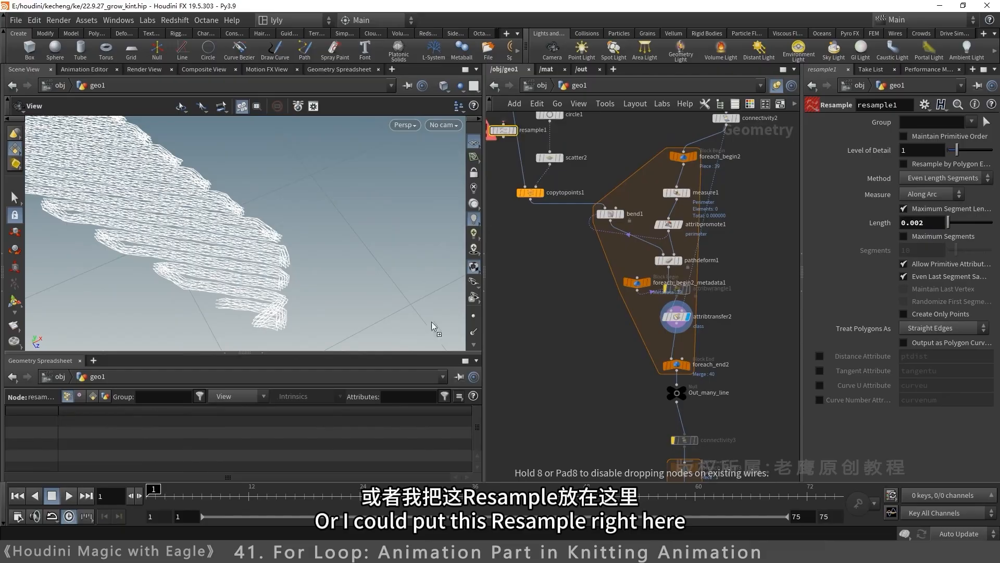
{"action": "left_click_drag", "start_coordinate": [431, 327], "coordinate": [685, 347]}
{"action": "left_click", "coordinate": [685, 344]}
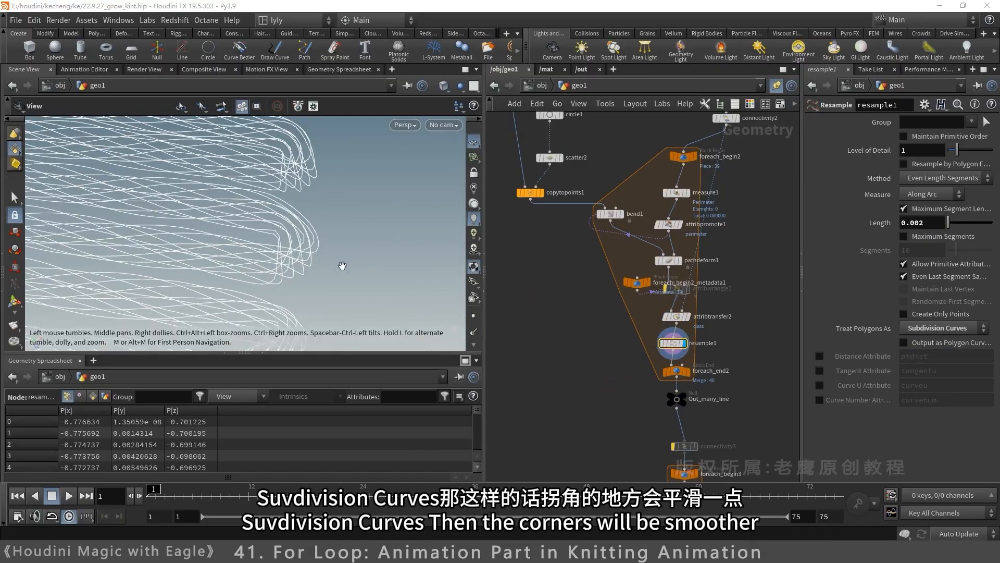
Step: Zoom in on the yarn corners and toggle resample1's bypass to compare them with and without resampling
{"action": "scroll", "coordinate": [265, 273], "scroll_direction": "up", "scroll_amount": 3}
{"action": "left_click_drag", "start_coordinate": [264, 274], "coordinate": [326, 235]}
{"action": "left_click_drag", "start_coordinate": [320, 271], "coordinate": [354, 258]}
{"action": "left_click", "coordinate": [659, 329]}
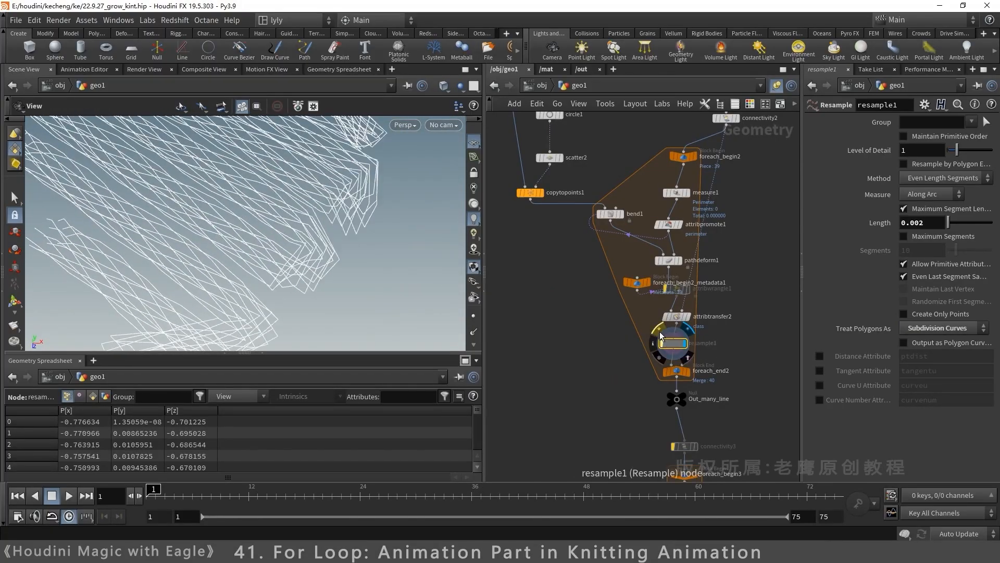
{"action": "left_click", "coordinate": [659, 330]}
{"action": "left_click", "coordinate": [659, 329]}
{"action": "left_click", "coordinate": [659, 329]}
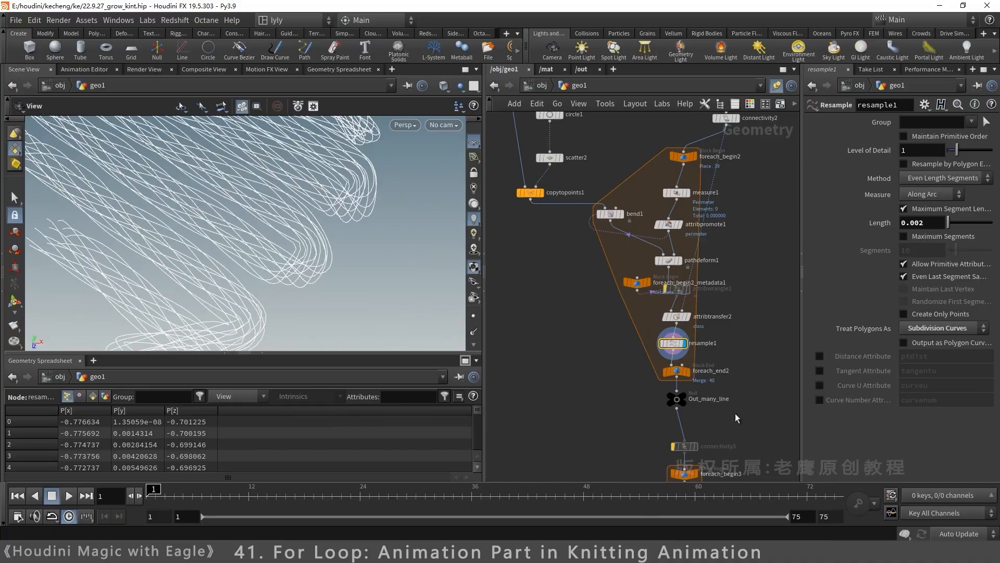
Step: Insert a Carve node between foreach_begin3 and foreach_end3, and display it
{"action": "key", "text": "Tab"}
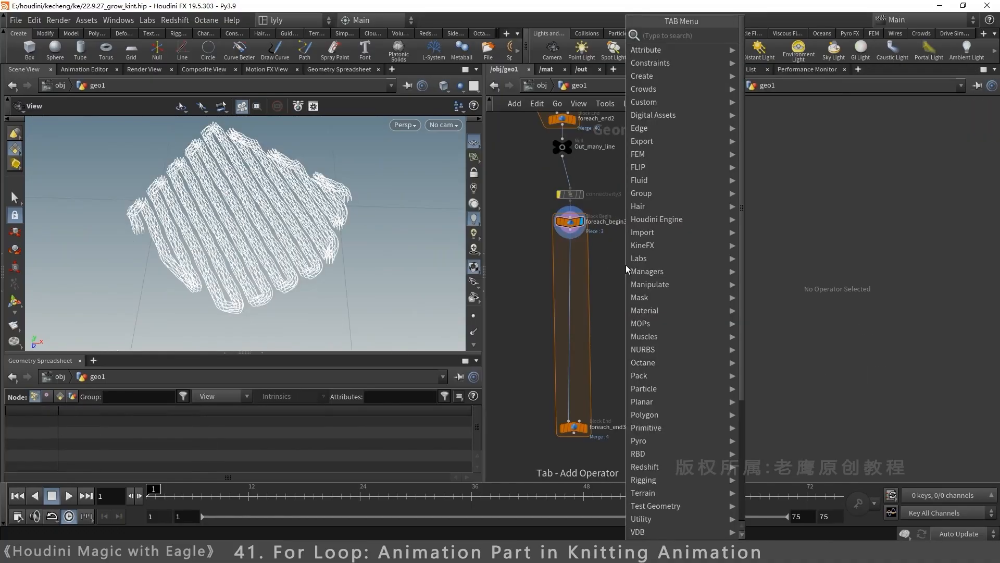
{"action": "type", "text": "carve"}
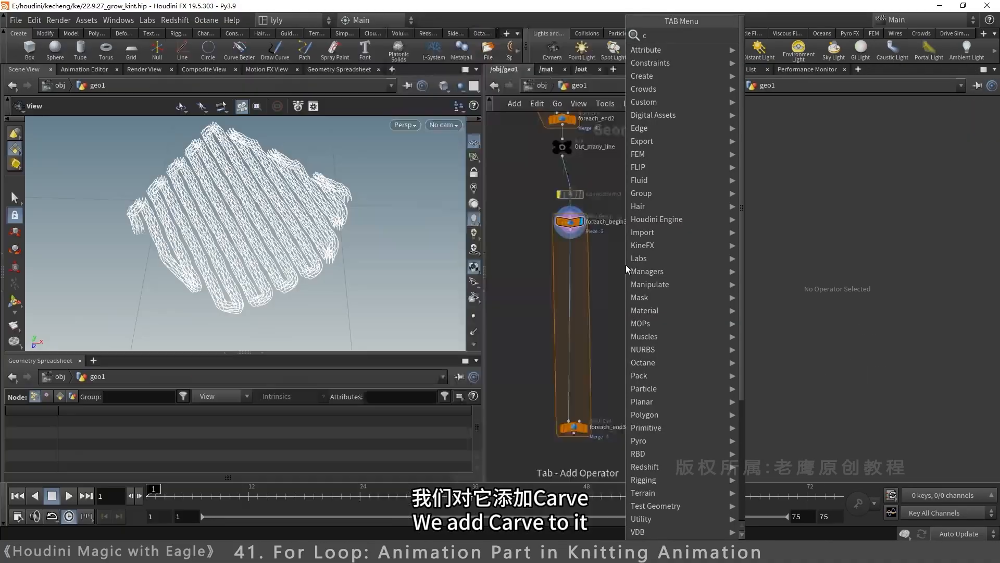
{"action": "key", "text": "Return"}
{"action": "left_click", "coordinate": [570, 256]}
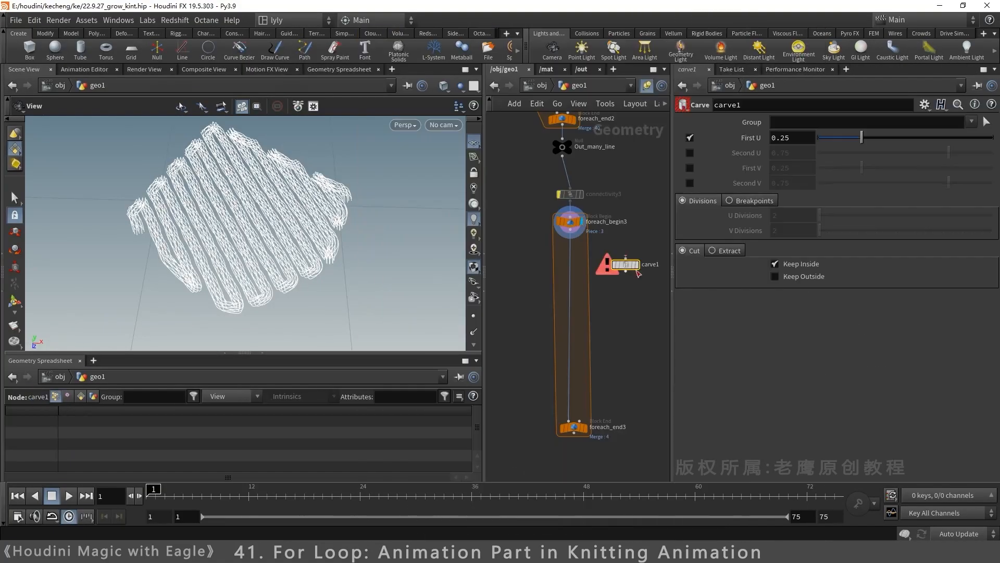
{"action": "left_click", "coordinate": [578, 258]}
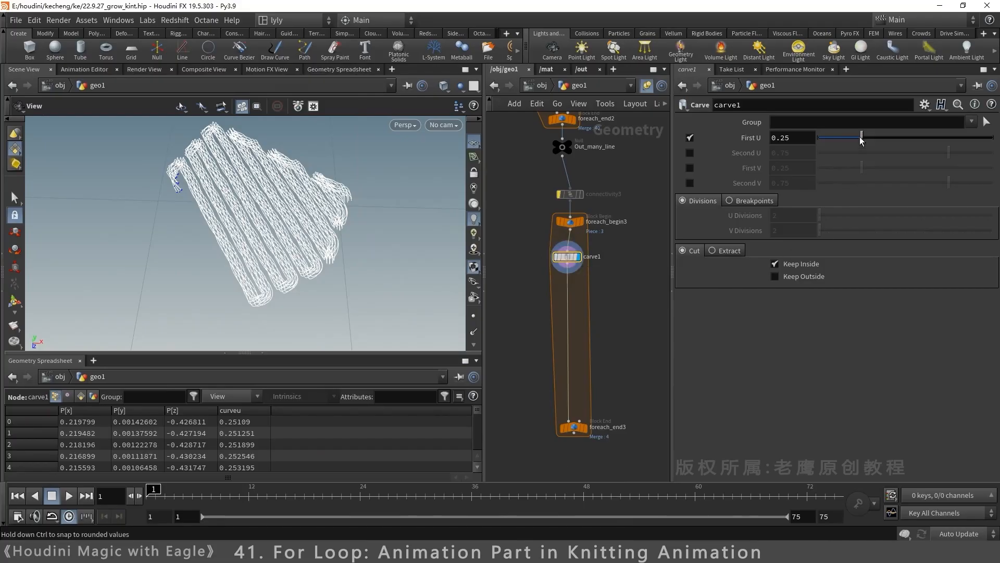
{"action": "left_click_drag", "start_coordinate": [862, 137], "coordinate": [931, 150]}
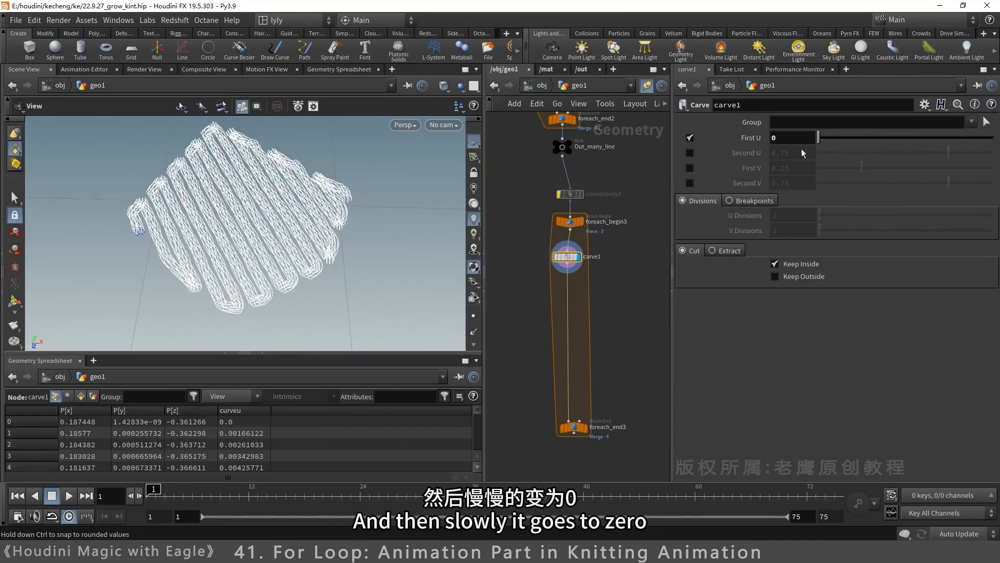
{"action": "left_click_drag", "start_coordinate": [801, 149], "coordinate": [993, 150]}
{"action": "double_click", "coordinate": [782, 140]}
{"action": "key", "text": "BackSpace"}
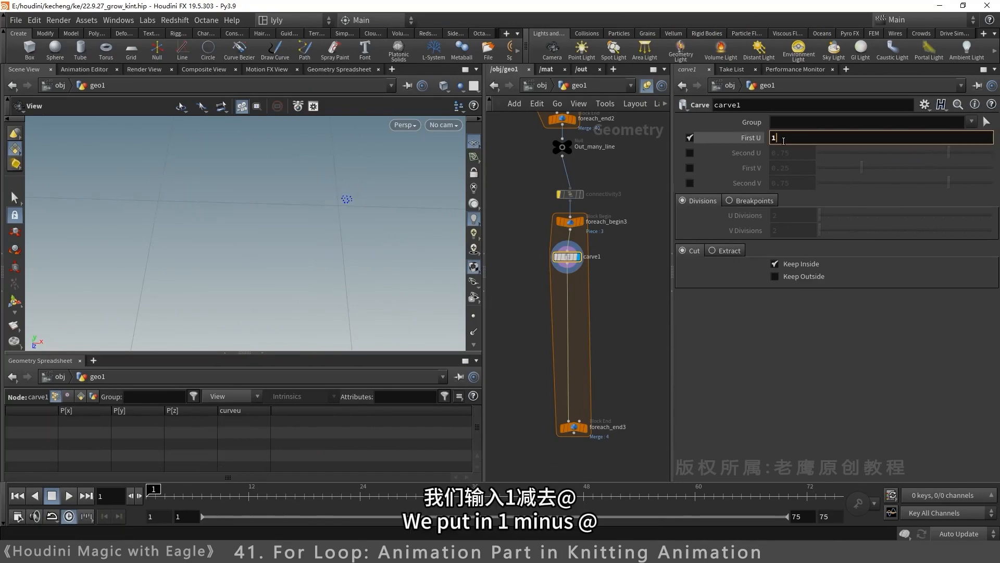
{"action": "type", "text": "1-@Time"}
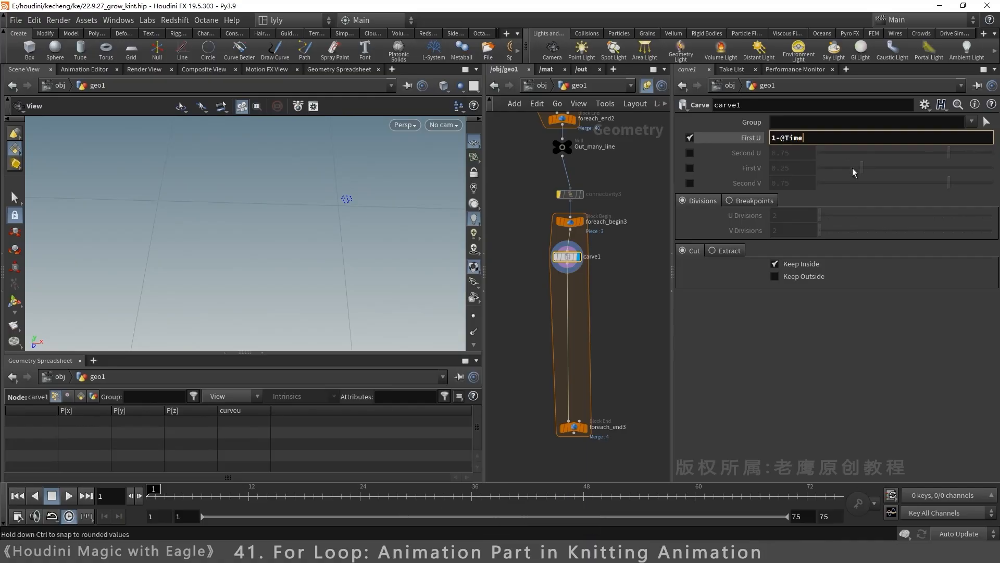
{"action": "key", "text": "Return"}
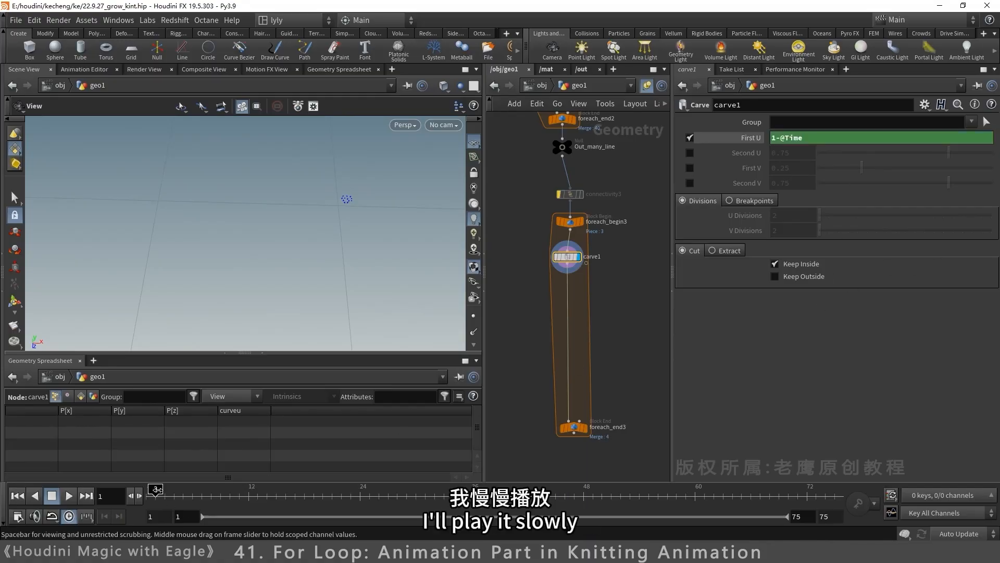
{"action": "mouse_move", "coordinate": [154, 491]}
{"action": "left_mouse_down"}
{"action": "mouse_move", "coordinate": [432, 494]}
{"action": "mouse_move", "coordinate": [148, 494]}
{"action": "left_mouse_up"}
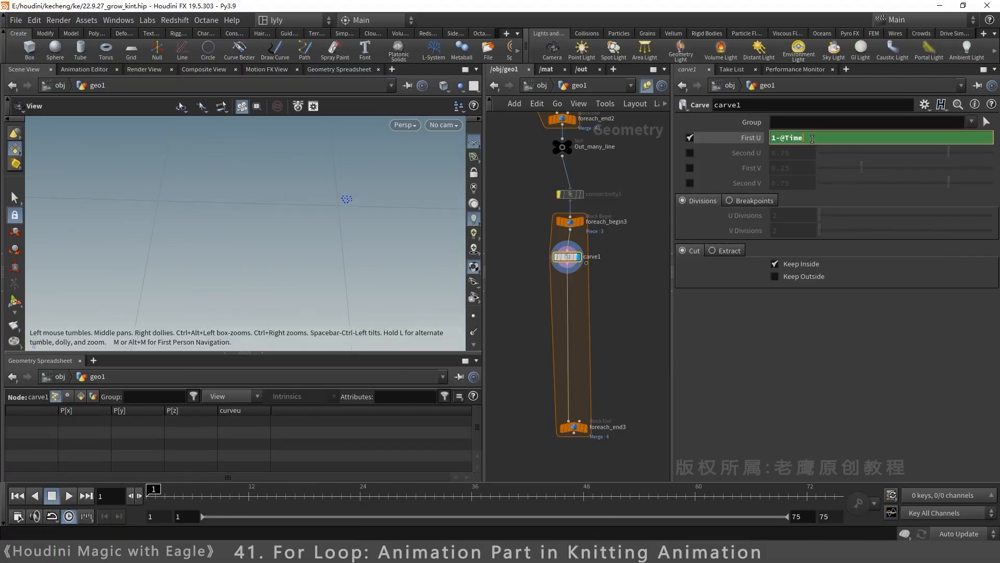
{"action": "type", "text": "/4"}
{"action": "key", "text": "Return"}
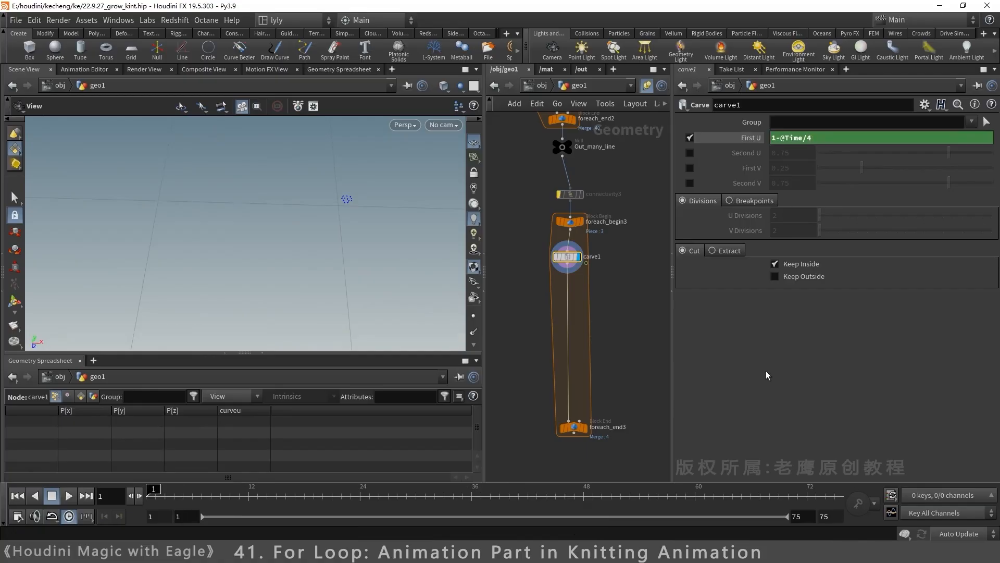
{"action": "left_click", "coordinate": [68, 499]}
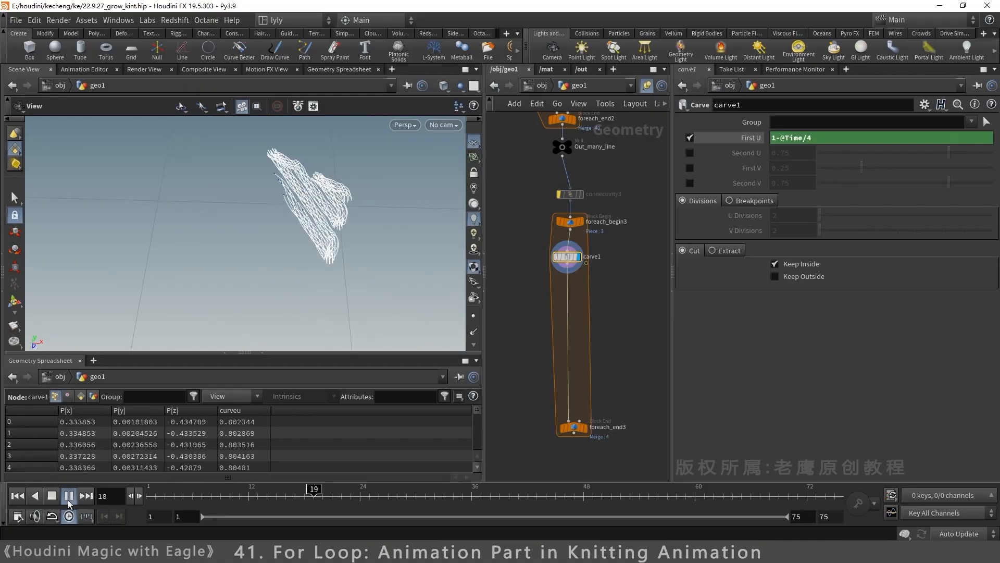
{"action": "left_click", "coordinate": [67, 499]}
{"action": "left_click_drag", "start_coordinate": [177, 495], "coordinate": [93, 495]}
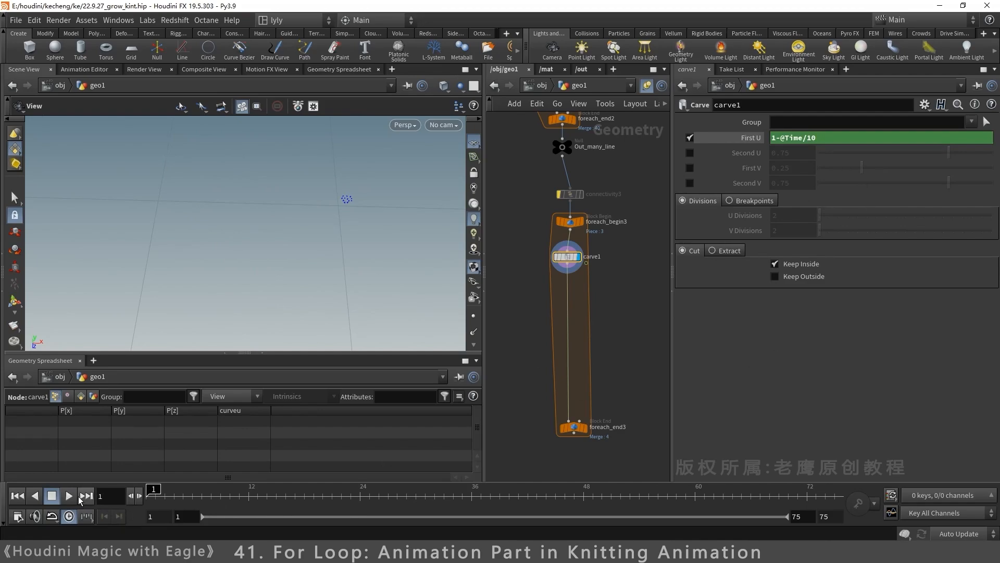
{"action": "left_click", "coordinate": [72, 498]}
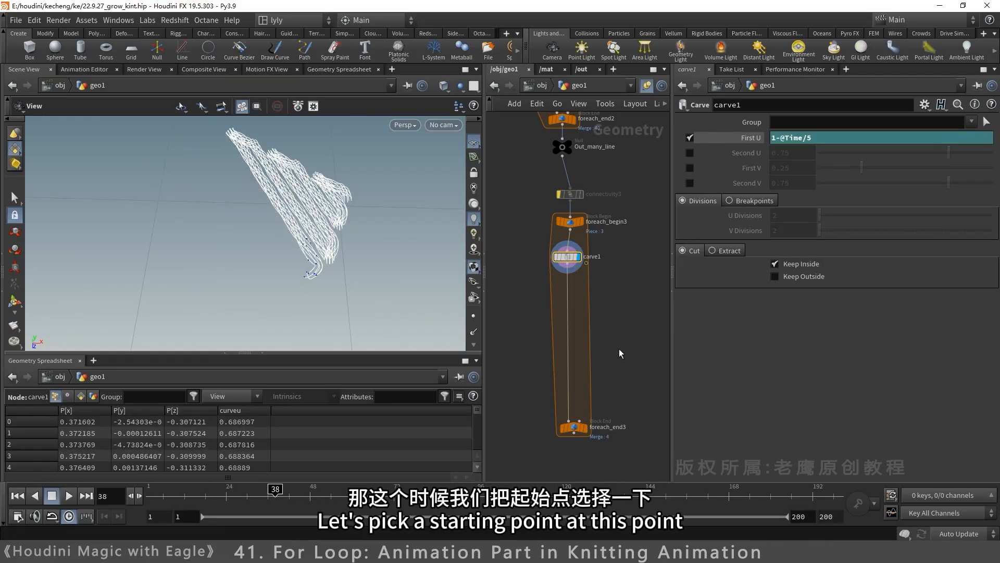
Step: Insert a Group Expression node after carve1 inside the for-each loop and display it
{"action": "key", "text": "Tab"}
{"action": "type", "text": "g"}
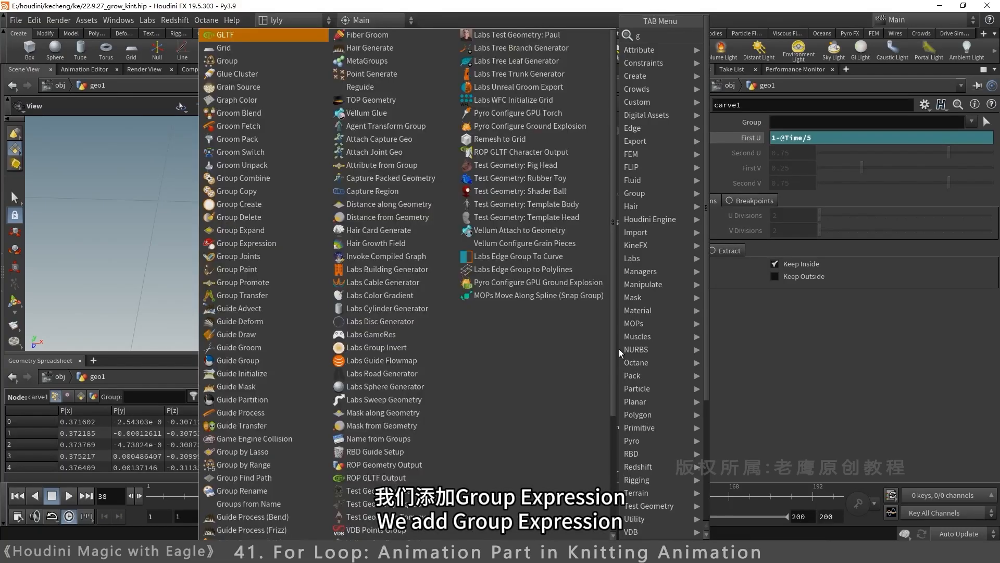
{"action": "type", "text": "rouex"}
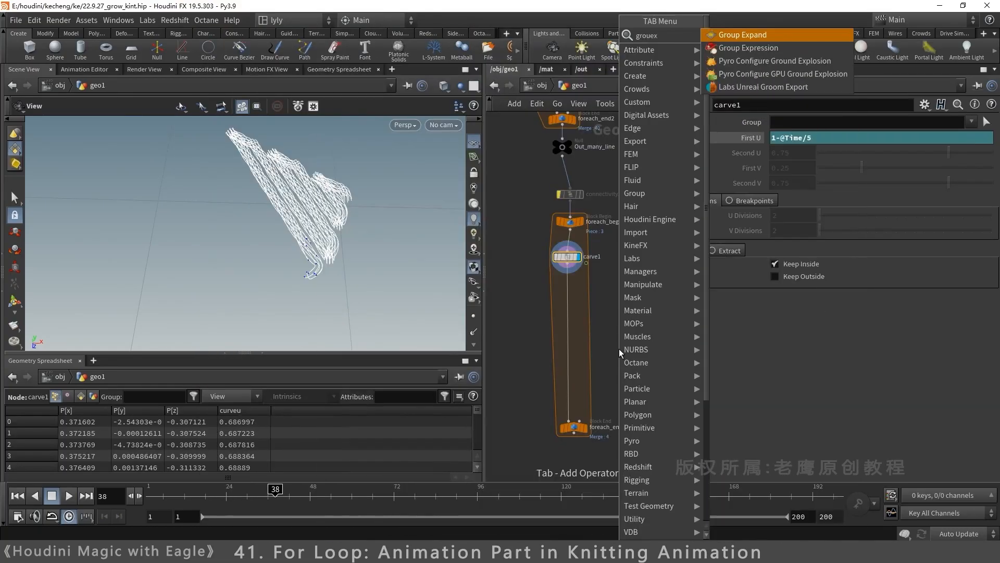
{"action": "key", "text": "Down"}
{"action": "key", "text": "Return"}
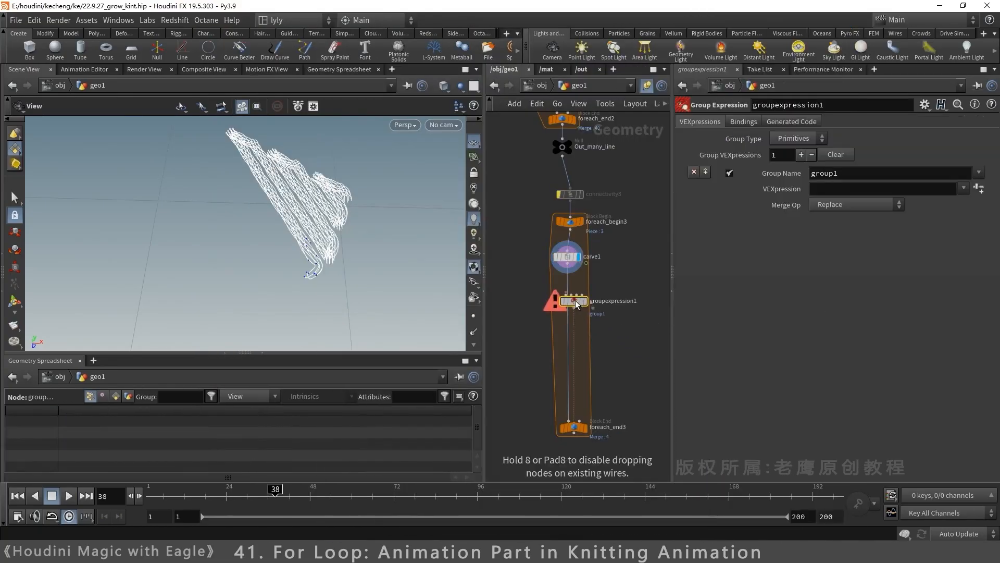
{"action": "left_click", "coordinate": [566, 288]}
Step: Make groupexpression1 a Points group named one using the First Point of Primitive preset expression, and save the scene
{"action": "left_click", "coordinate": [794, 138]}
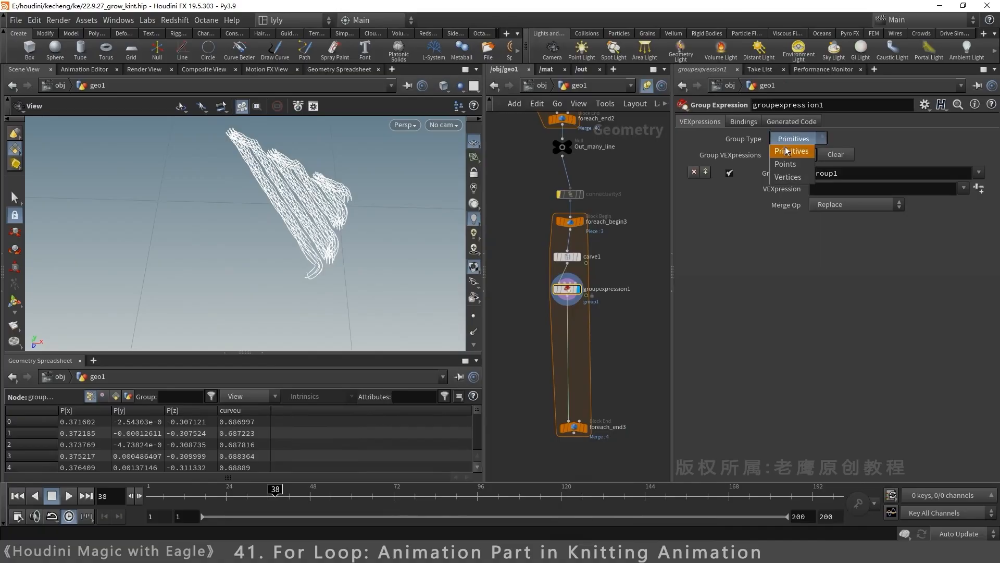
{"action": "left_click", "coordinate": [789, 148]}
{"action": "key", "text": "ctrl+s"}
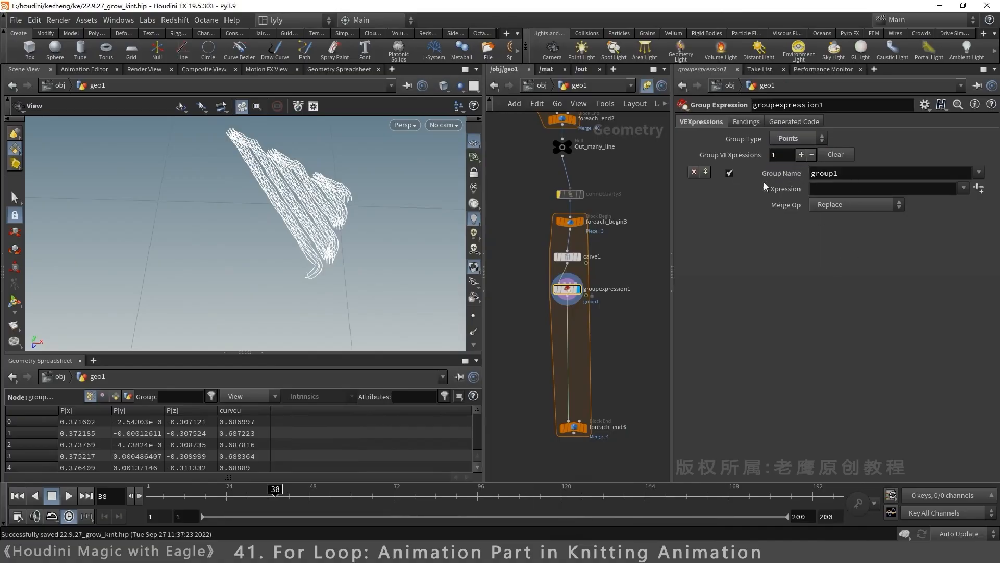
{"action": "type", "text": "one"}
{"action": "key", "text": "Return"}
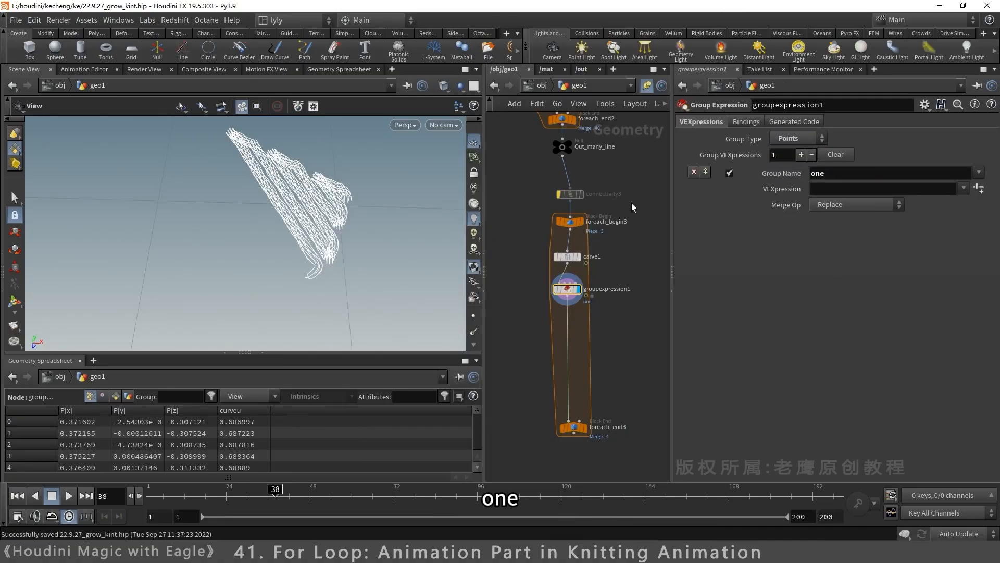
{"action": "left_click", "coordinate": [963, 188]}
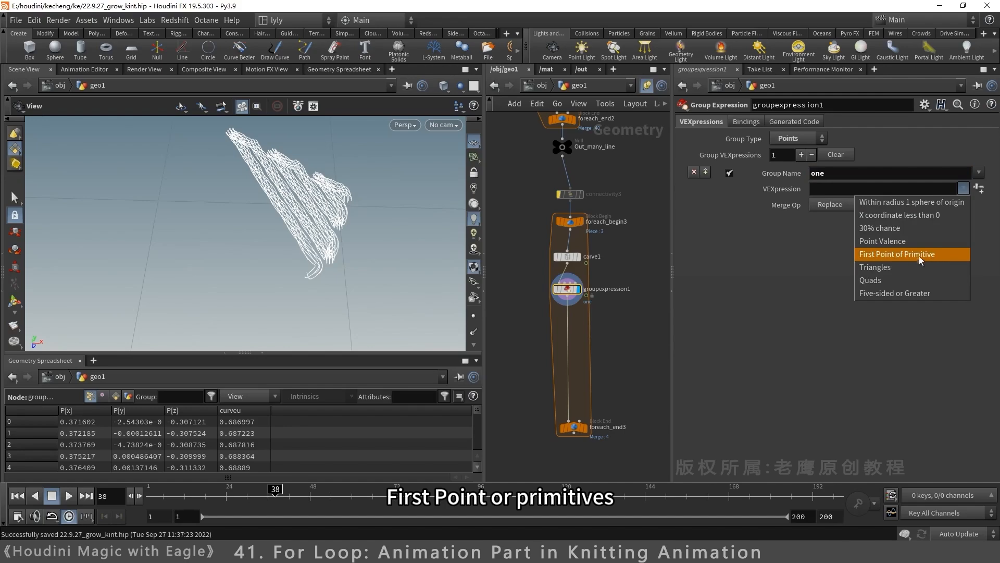
{"action": "left_click", "coordinate": [932, 254]}
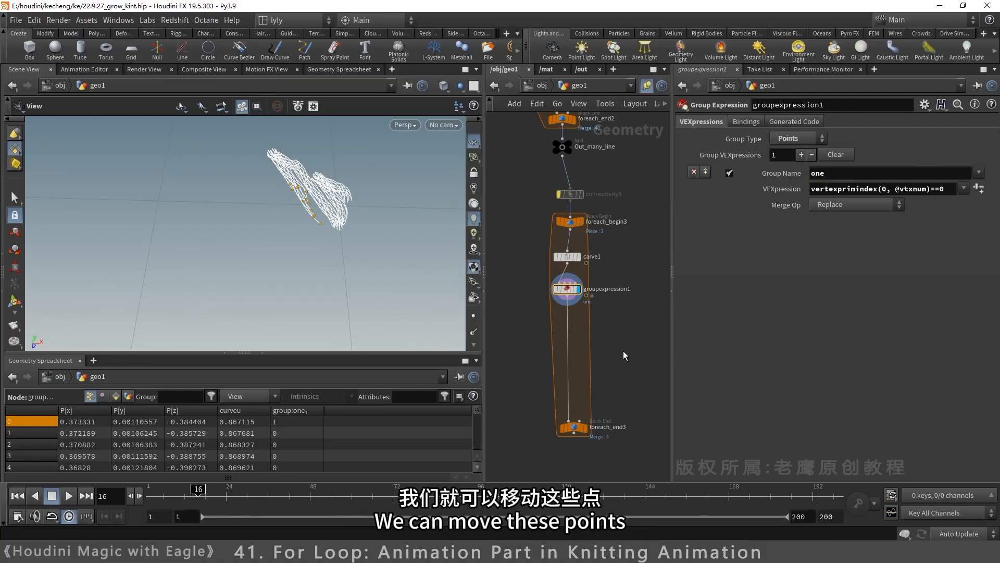
Step: Insert a Soft Transform node between groupexpression1 and foreach_end3, and display it
{"action": "left_click", "coordinate": [608, 339]}
{"action": "key", "text": "Tab"}
{"action": "type", "text": "soft"}
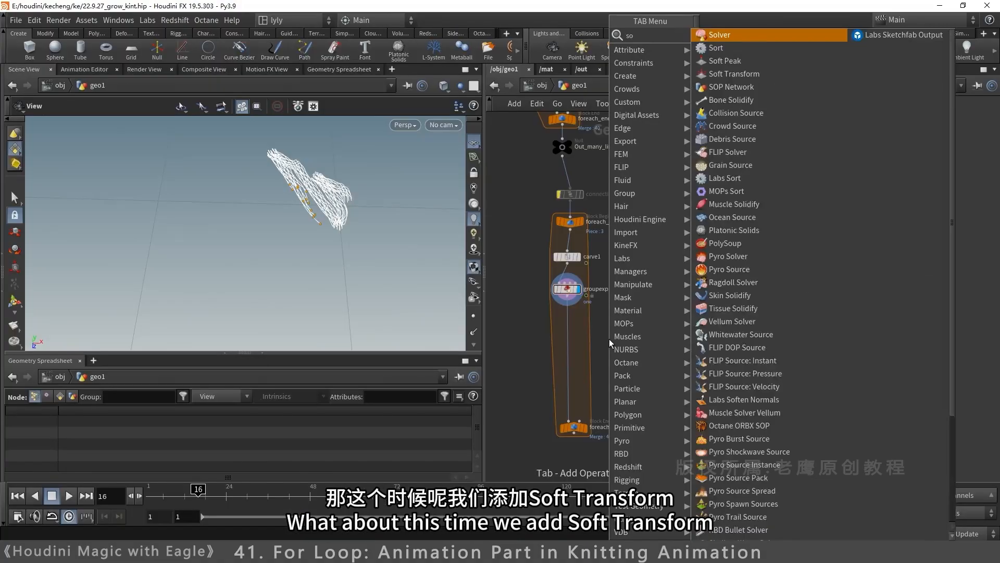
{"action": "key", "text": "Return"}
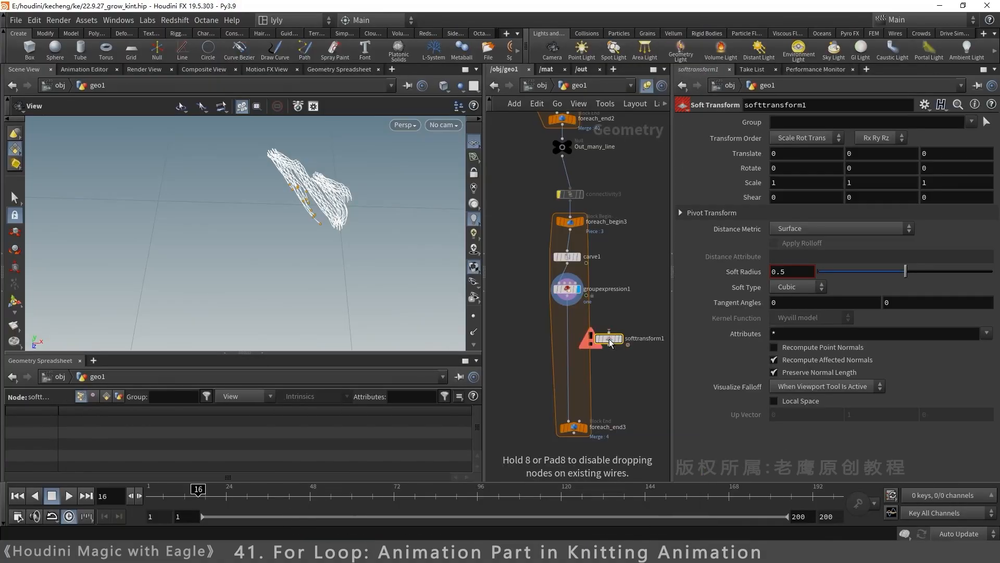
{"action": "scroll", "coordinate": [610, 341], "scroll_direction": "up", "scroll_amount": 3}
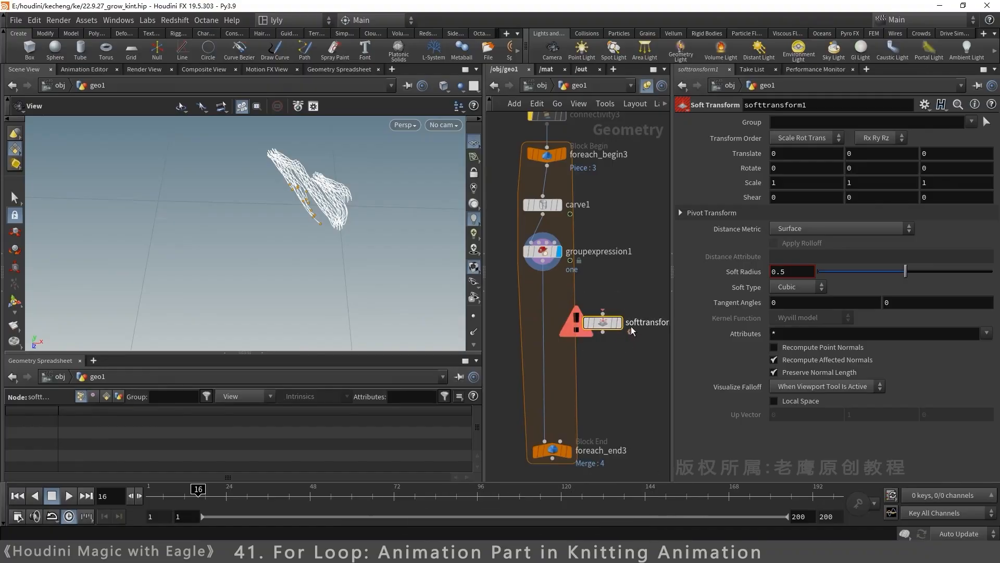
{"action": "left_click_drag", "start_coordinate": [602, 322], "coordinate": [543, 292]}
{"action": "left_click", "coordinate": [559, 293]}
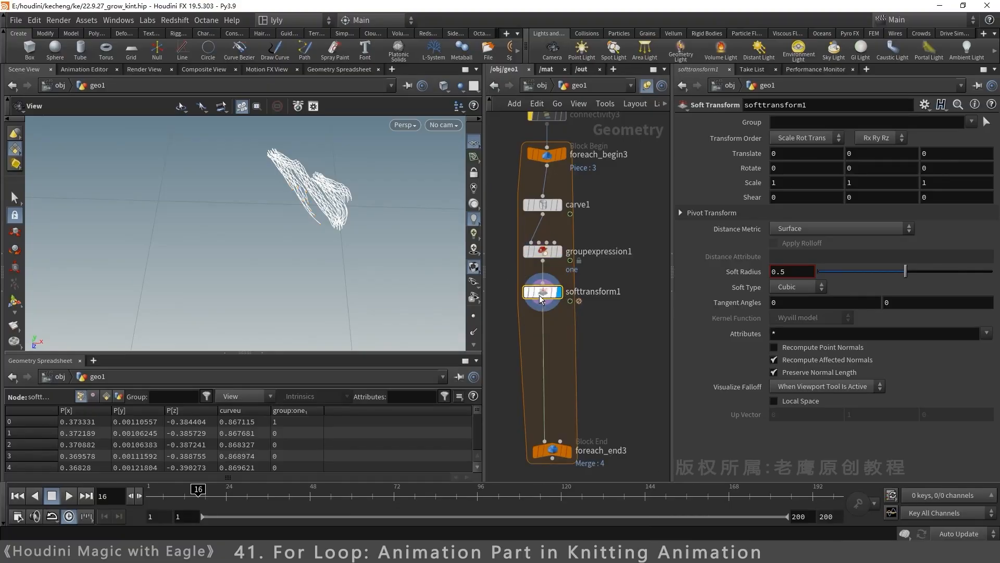
Step: Restrict softtransform1 to the group one and set its Y translation to 0.45
{"action": "left_click", "coordinate": [970, 121]}
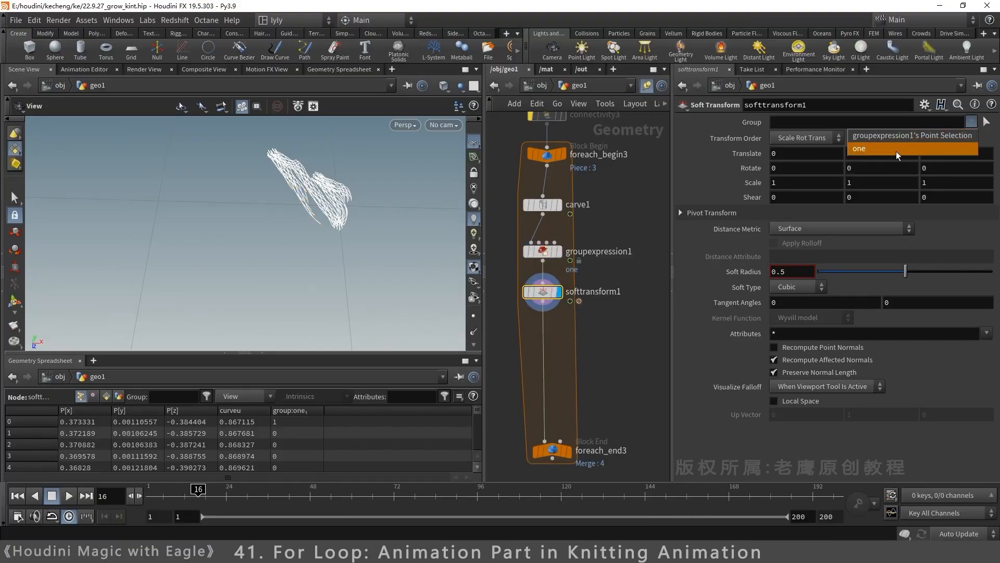
{"action": "left_click", "coordinate": [953, 134]}
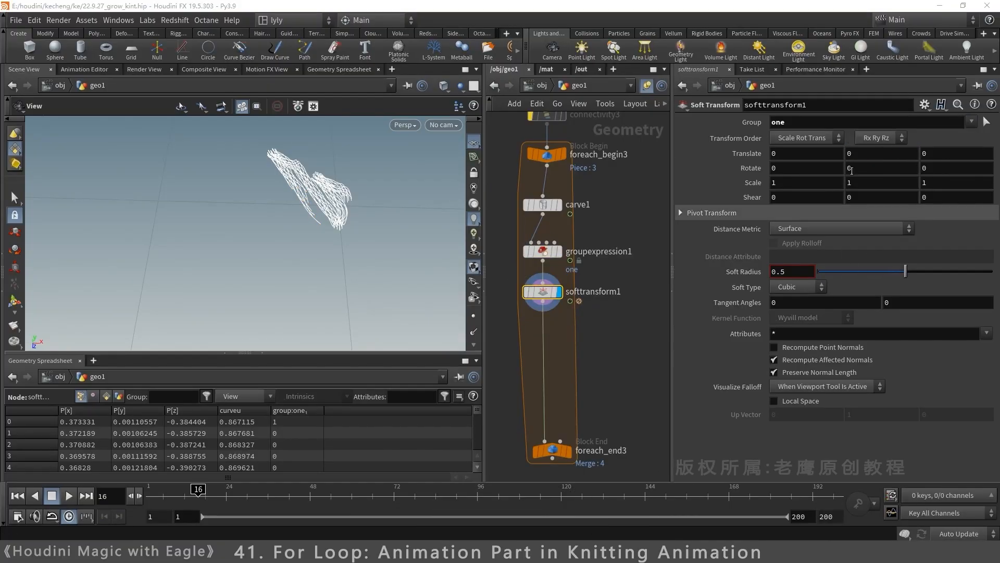
{"action": "middle_click_drag", "start_coordinate": [857, 154], "coordinate": [874, 139]}
{"action": "key", "text": "ctrl+z"}
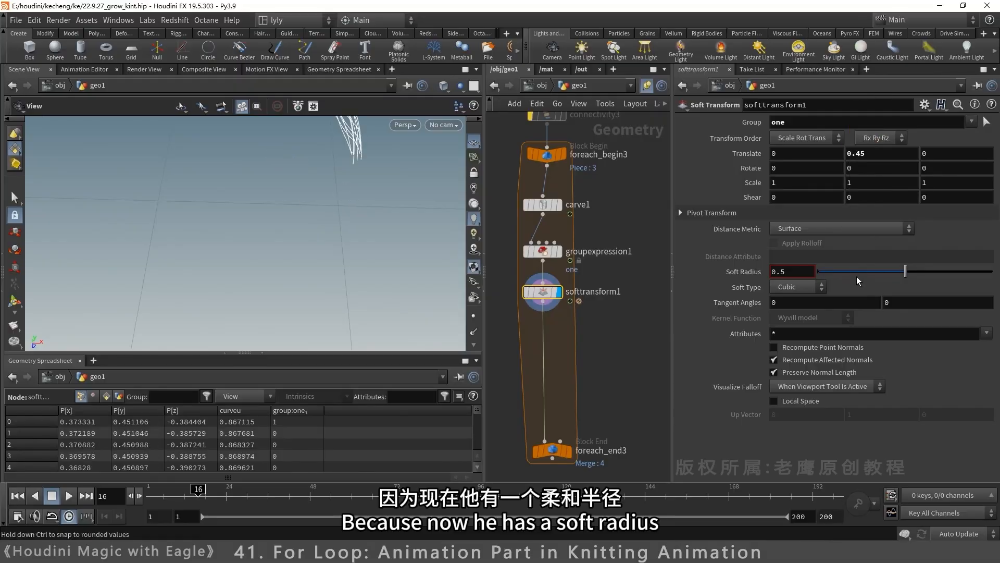
Step: Examine the lifted yarn ends from several angles and at different frames to judge the soft falloff
{"action": "left_click_drag", "start_coordinate": [368, 210], "coordinate": [331, 192]}
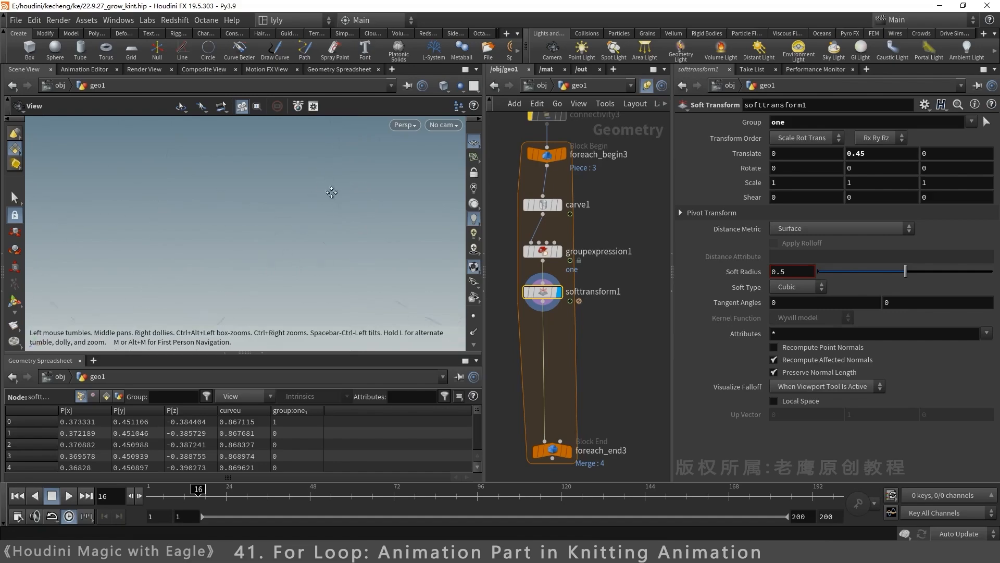
{"action": "right_click_drag", "start_coordinate": [323, 274], "coordinate": [254, 311]}
{"action": "middle_click_drag", "start_coordinate": [324, 235], "coordinate": [326, 305]}
{"action": "left_click_drag", "start_coordinate": [326, 305], "coordinate": [413, 268]}
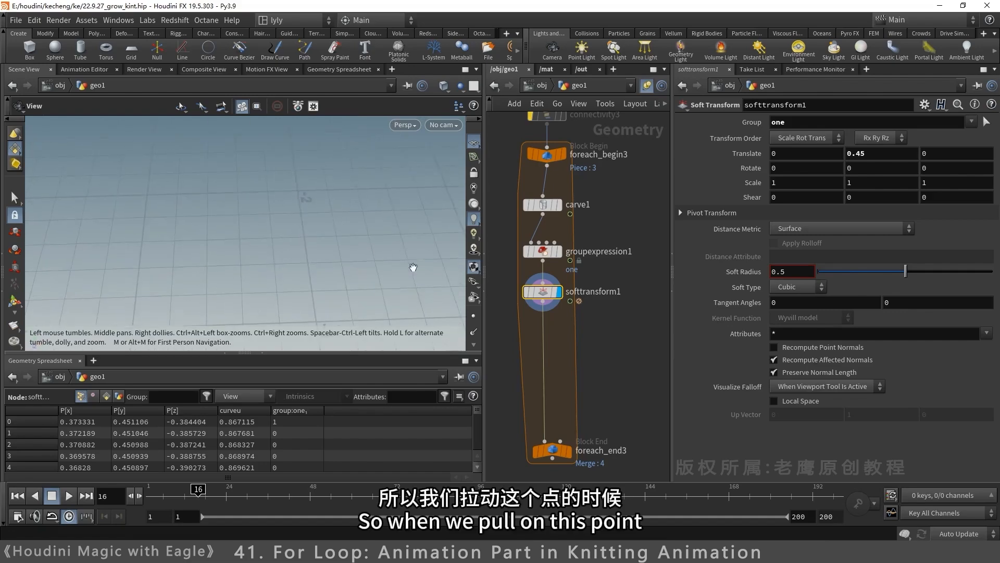
{"action": "middle_click_drag", "start_coordinate": [406, 281], "coordinate": [359, 203]}
{"action": "mouse_move", "coordinate": [359, 203]}
{"action": "left_mouse_down"}
{"action": "mouse_move", "coordinate": [398, 229]}
{"action": "mouse_move", "coordinate": [406, 250]}
{"action": "left_mouse_up"}
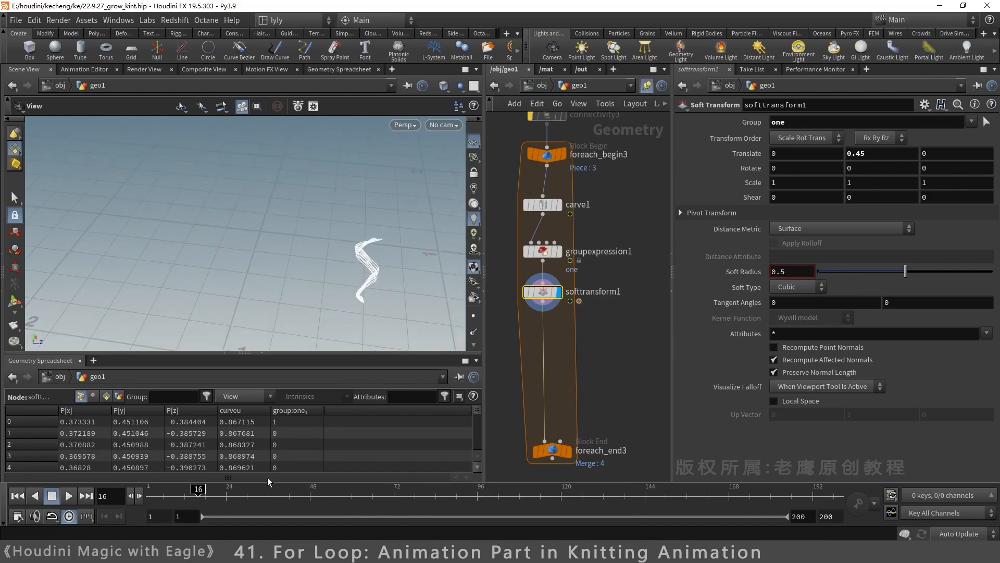
{"action": "mouse_move", "coordinate": [199, 493]}
{"action": "left_mouse_down"}
{"action": "mouse_move", "coordinate": [174, 491]}
{"action": "mouse_move", "coordinate": [462, 489]}
{"action": "mouse_move", "coordinate": [266, 490]}
{"action": "mouse_move", "coordinate": [388, 498]}
{"action": "left_mouse_up"}
{"action": "left_click_drag", "start_coordinate": [437, 325], "coordinate": [373, 292]}
{"action": "left_click_drag", "start_coordinate": [387, 492], "coordinate": [605, 504]}
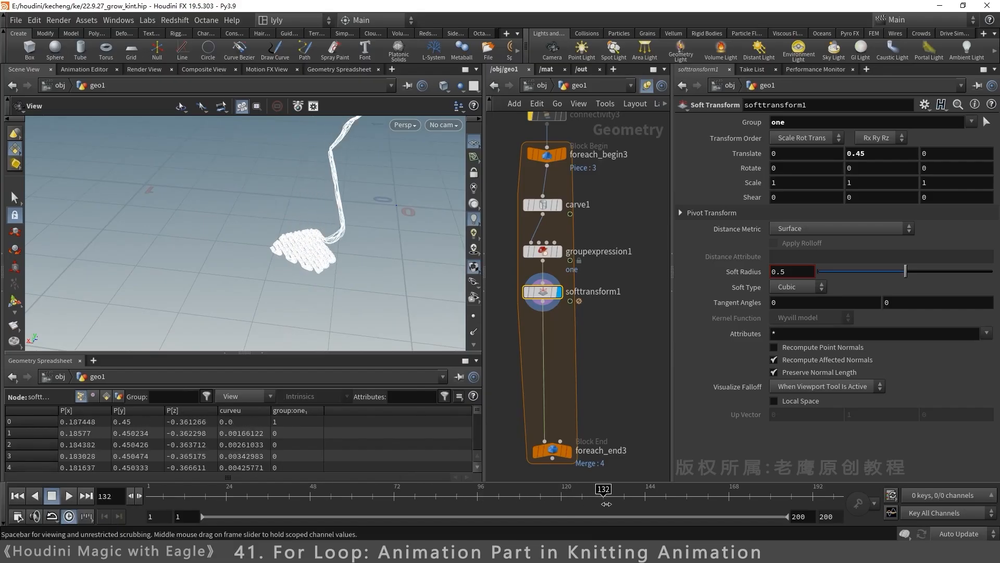
{"action": "left_click_drag", "start_coordinate": [485, 503], "coordinate": [561, 499]}
Step: Try a Soft Radius of 0.048, set it to 0.147, and check the yarn's bend up close along the timeline
{"action": "left_click_drag", "start_coordinate": [906, 279], "coordinate": [860, 288]}
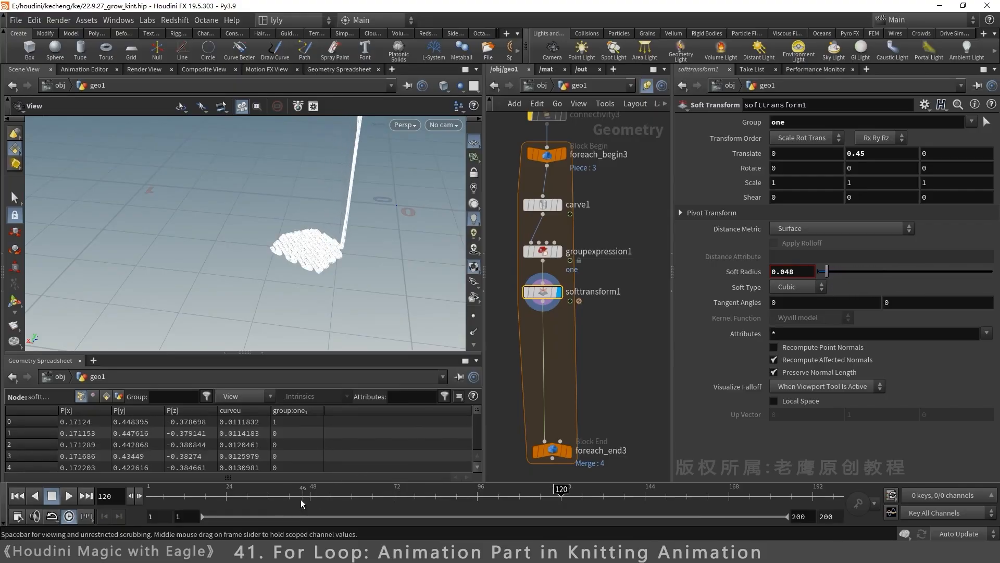
{"action": "left_click_drag", "start_coordinate": [289, 498], "coordinate": [344, 495]}
{"action": "left_click_drag", "start_coordinate": [341, 302], "coordinate": [448, 244]}
{"action": "left_click_drag", "start_coordinate": [826, 279], "coordinate": [845, 281]}
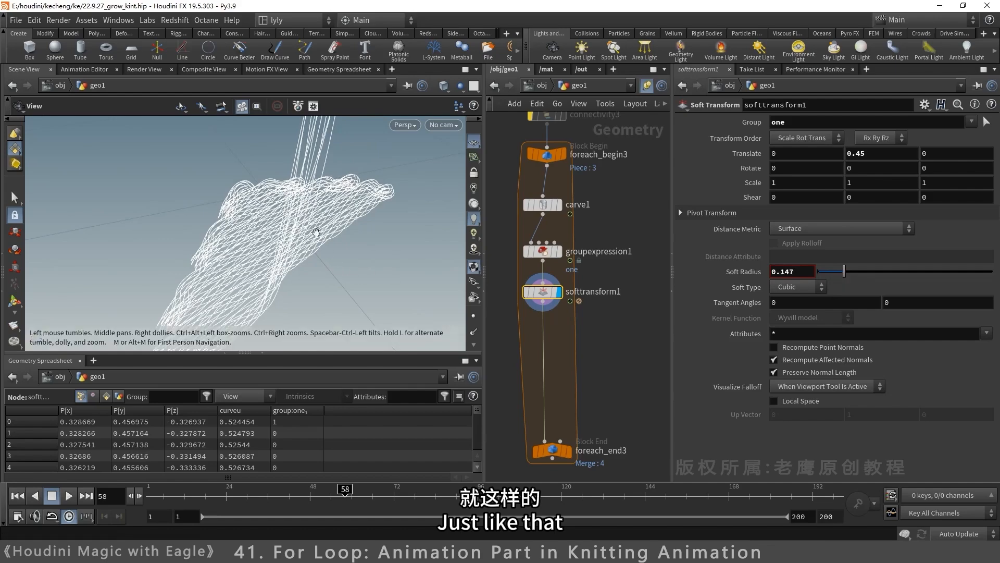
{"action": "left_click_drag", "start_coordinate": [313, 230], "coordinate": [317, 270]}
{"action": "mouse_move", "coordinate": [346, 490]}
{"action": "left_mouse_down"}
{"action": "mouse_move", "coordinate": [511, 490]}
{"action": "mouse_move", "coordinate": [461, 492]}
{"action": "left_mouse_up"}
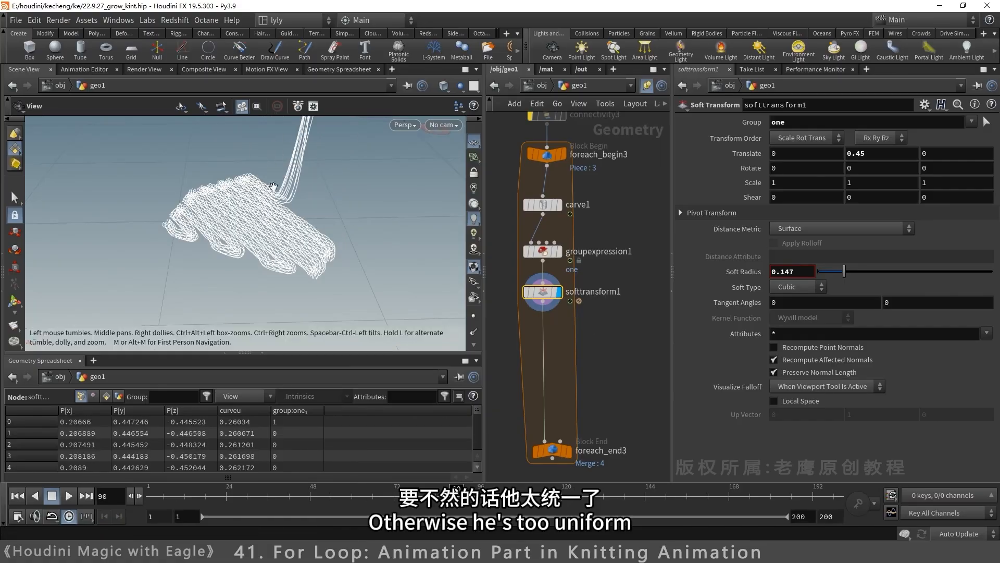
{"action": "left_click_drag", "start_coordinate": [328, 177], "coordinate": [284, 205]}
{"action": "right_click_drag", "start_coordinate": [284, 205], "coordinate": [380, 193]}
{"action": "left_click_drag", "start_coordinate": [301, 202], "coordinate": [411, 221]}
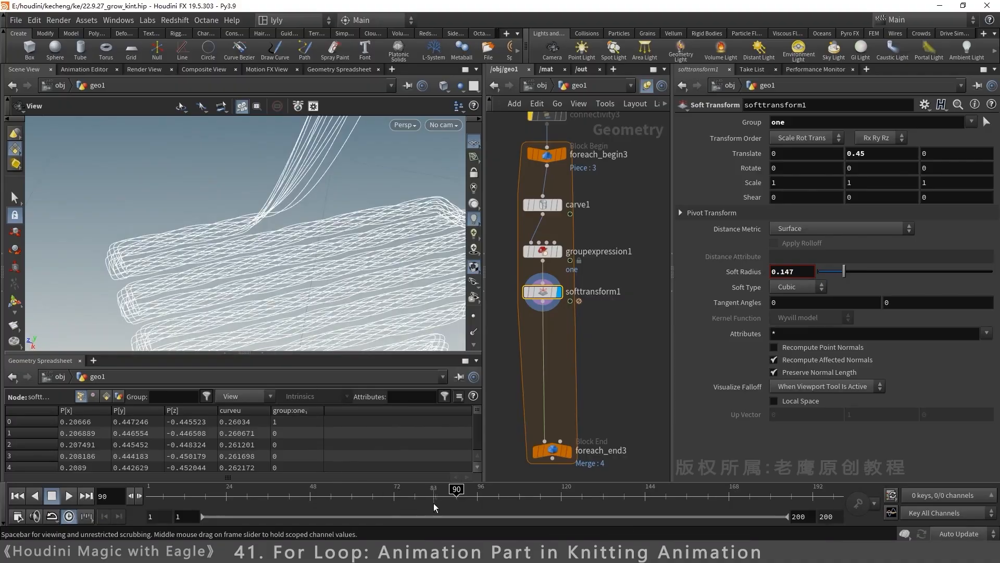
{"action": "mouse_move", "coordinate": [438, 492]}
{"action": "left_mouse_down"}
{"action": "mouse_move", "coordinate": [426, 493]}
{"action": "mouse_move", "coordinate": [499, 501]}
{"action": "left_mouse_up"}
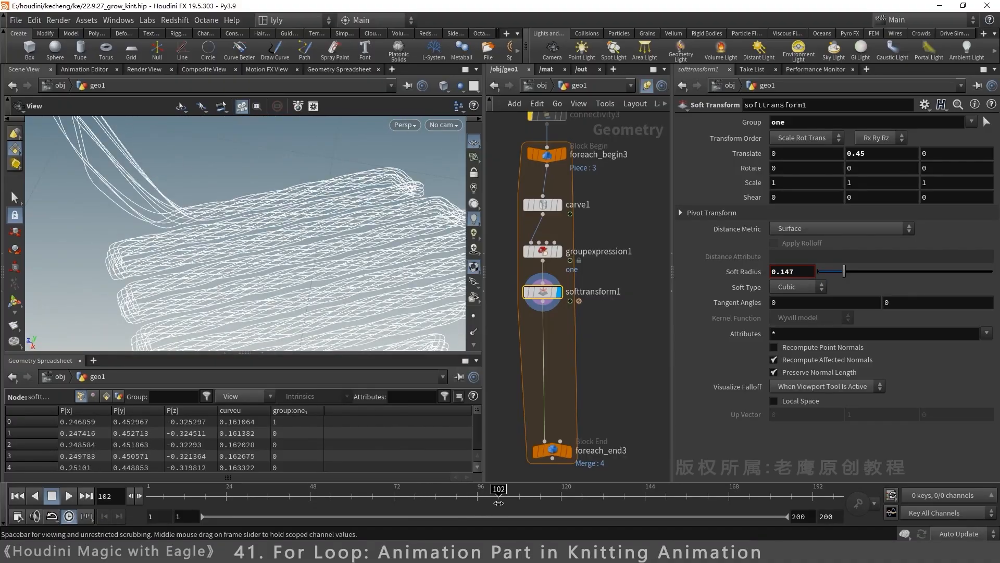
Step: Add a For-Each Connected Piece block beside the loop and wire foreach_begin3 into its connectivity4 node
{"action": "scroll", "coordinate": [614, 318], "scroll_direction": "down", "scroll_amount": 3}
{"action": "key", "text": "Tab"}
{"action": "type", "text": "forcon"}
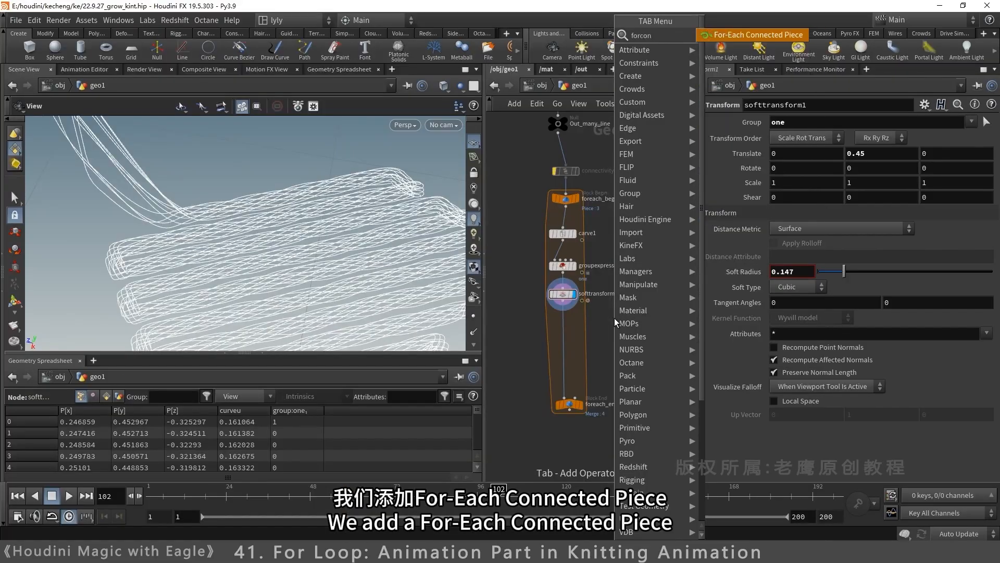
{"action": "key", "text": "Return"}
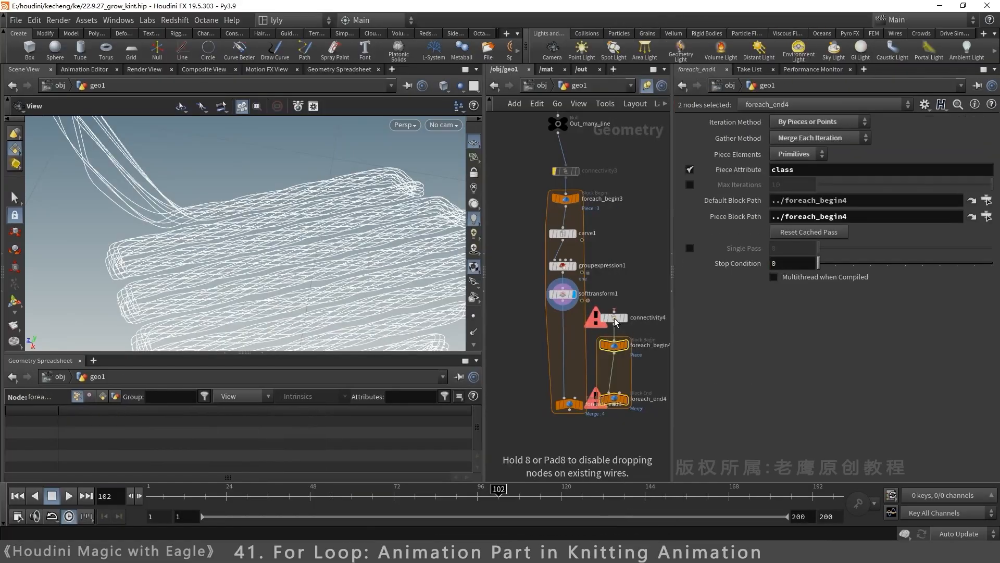
{"action": "left_click", "coordinate": [615, 319]}
{"action": "left_click_drag", "start_coordinate": [614, 319], "coordinate": [649, 221]}
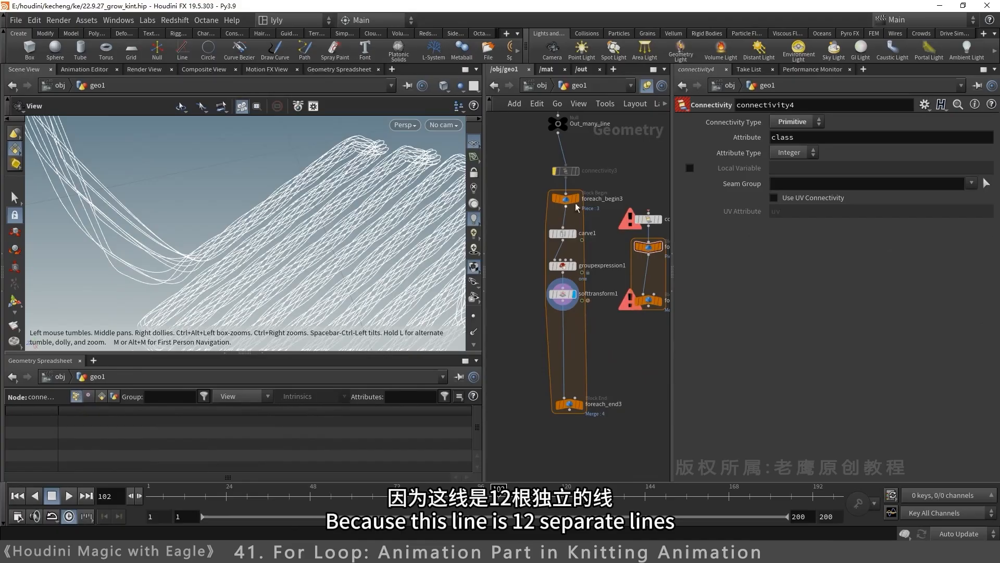
{"action": "left_click_drag", "start_coordinate": [566, 207], "coordinate": [648, 211]}
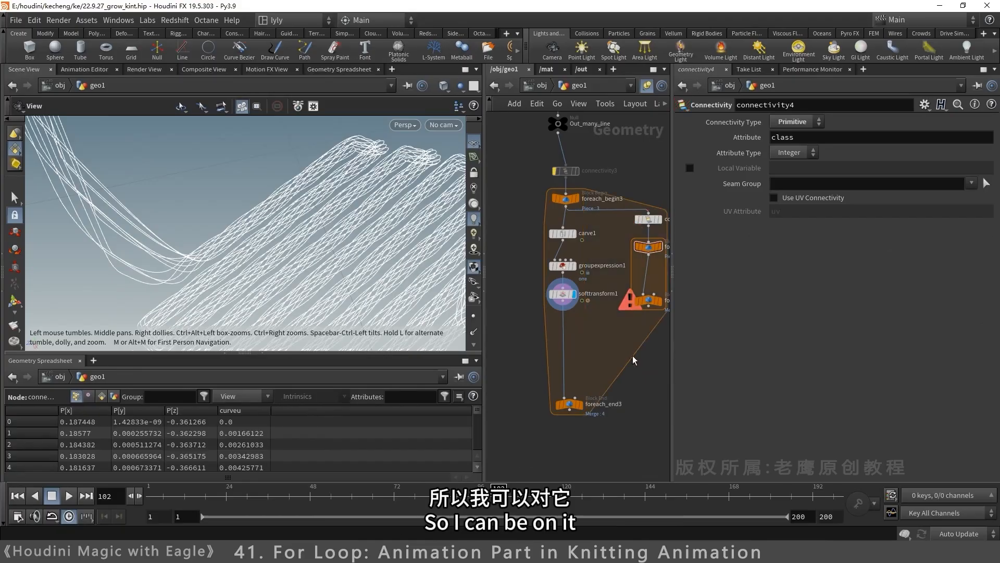
Step: Move carve1, groupexpression1 and softtransform1 between foreach_begin4 and foreach_end4, and display and select foreach_end4
{"action": "middle_click_drag", "start_coordinate": [668, 371], "coordinate": [629, 378]}
{"action": "left_click_drag", "start_coordinate": [557, 336], "coordinate": [607, 282]}
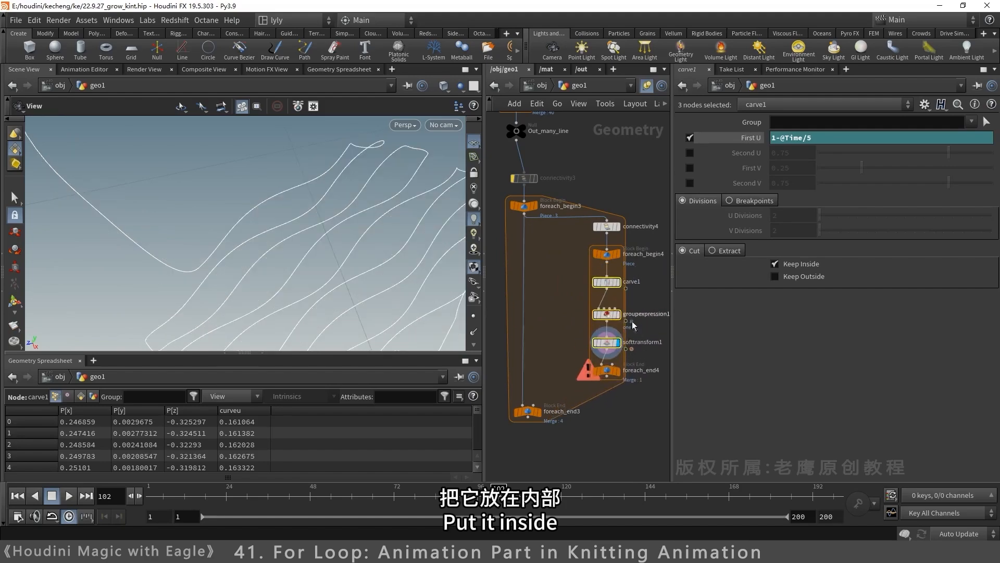
{"action": "left_click", "coordinate": [614, 377]}
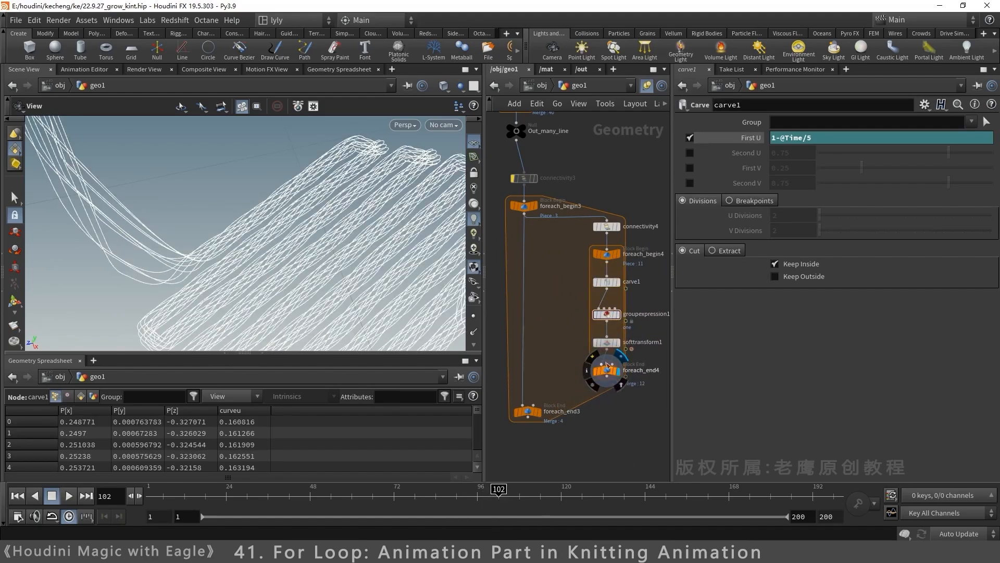
{"action": "middle_click_drag", "start_coordinate": [608, 365], "coordinate": [575, 380]}
{"action": "left_click", "coordinate": [574, 385]}
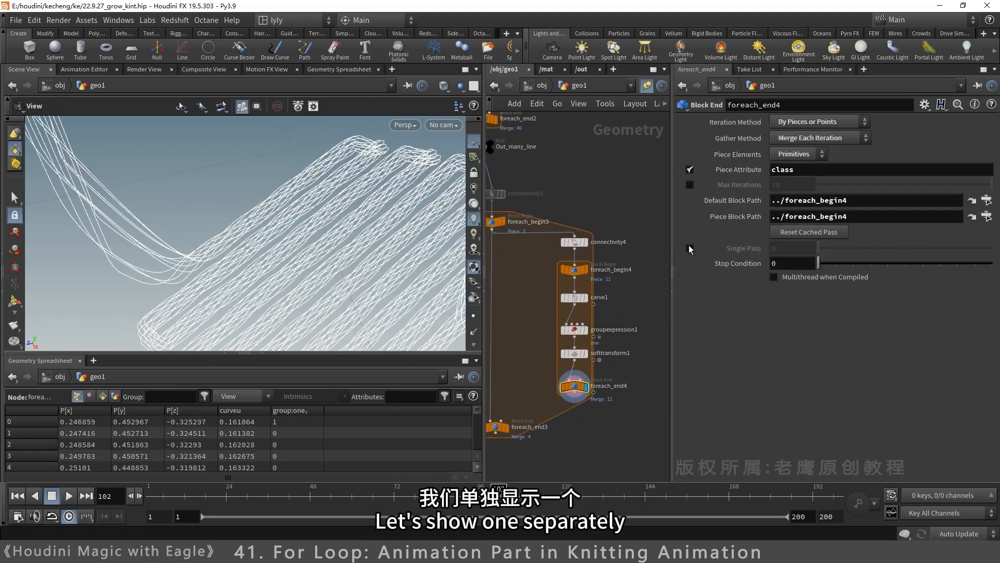
Step: Isolate a single pass of foreach_end4 to examine one strand, and turn Single Pass off again
{"action": "left_click", "coordinate": [689, 249]}
{"action": "mouse_move", "coordinate": [820, 250]}
{"action": "left_mouse_down"}
{"action": "mouse_move", "coordinate": [884, 258]}
{"action": "mouse_move", "coordinate": [820, 252]}
{"action": "left_mouse_up"}
{"action": "left_click", "coordinate": [690, 249]}
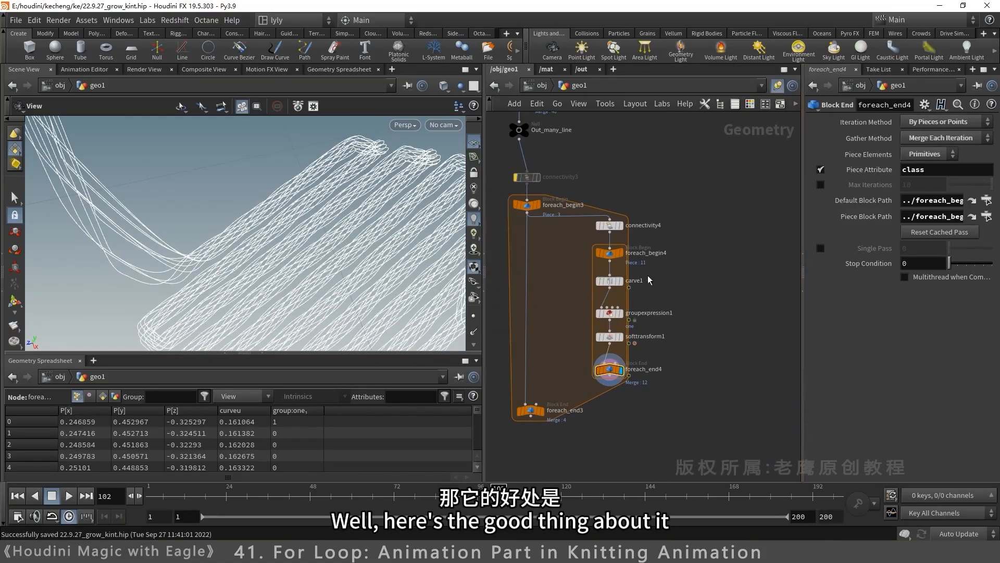
Step: Create a meta import node from foreach_begin4 for the inner loop
{"action": "left_click", "coordinate": [611, 253]}
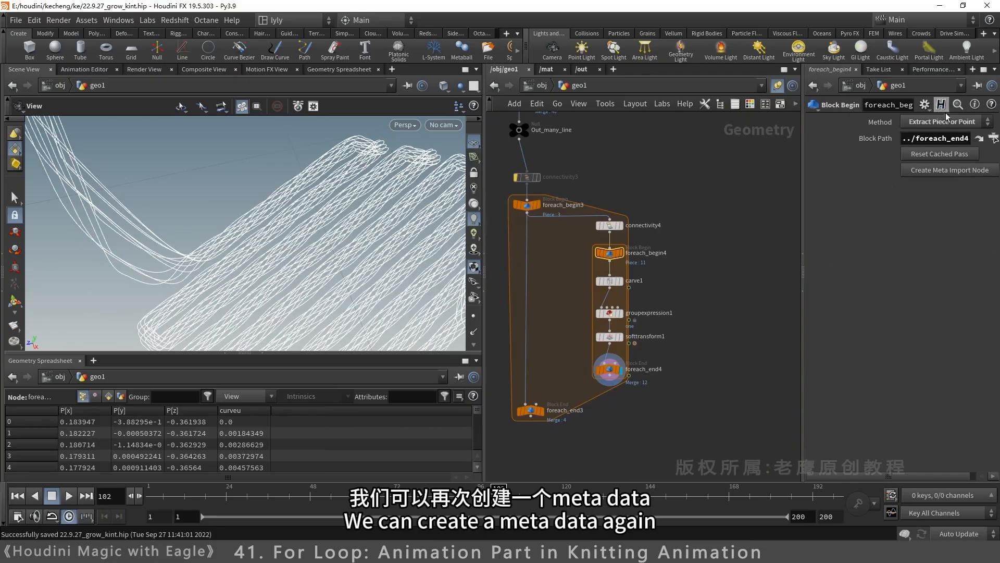
{"action": "left_click", "coordinate": [919, 171]}
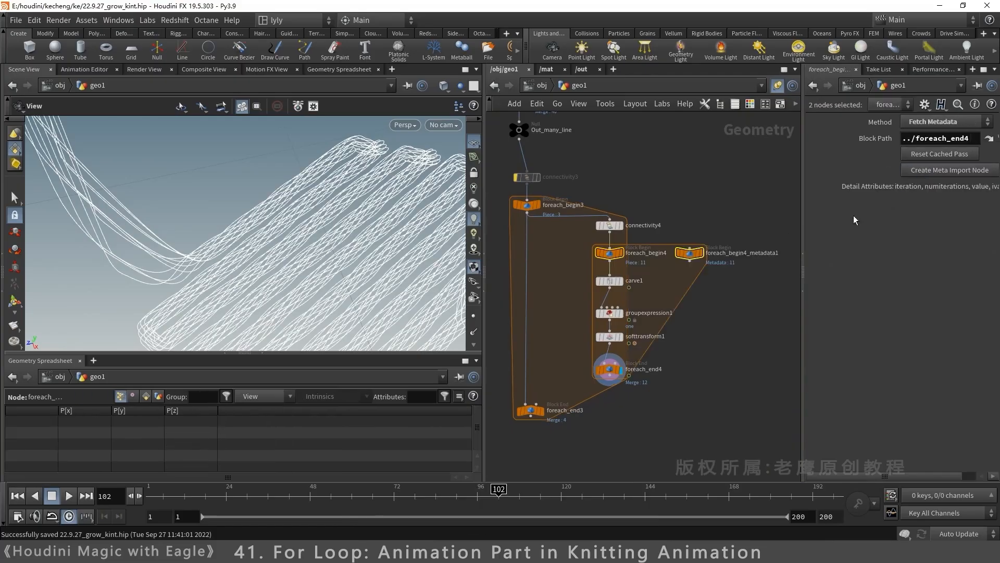
{"action": "left_click", "coordinate": [686, 256]}
Step: Add a spare input to softtransform1 and point it to foreach_begin4_metadata1
{"action": "left_click", "coordinate": [610, 337]}
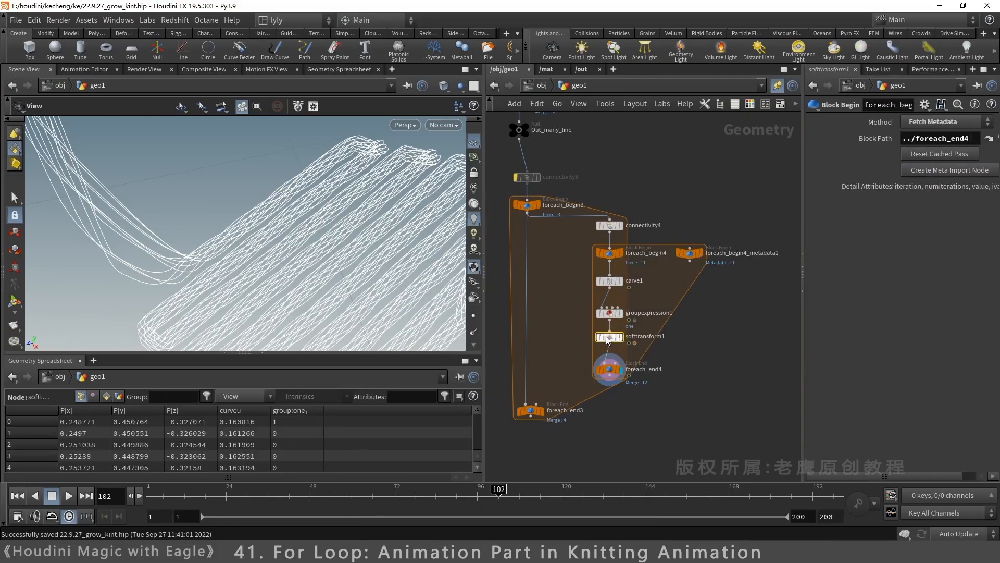
{"action": "left_click_drag", "start_coordinate": [803, 331], "coordinate": [668, 331]}
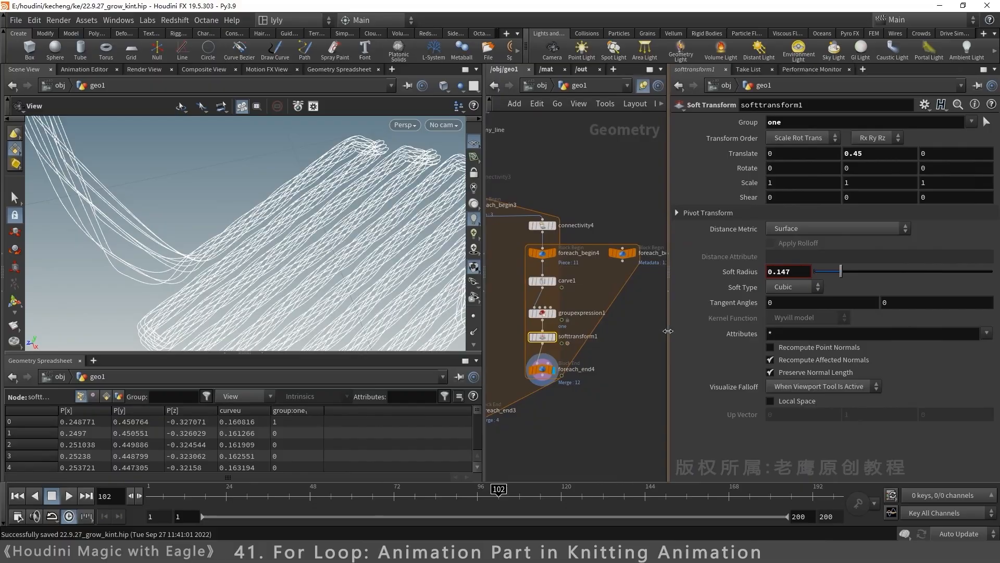
{"action": "left_click", "coordinate": [925, 104]}
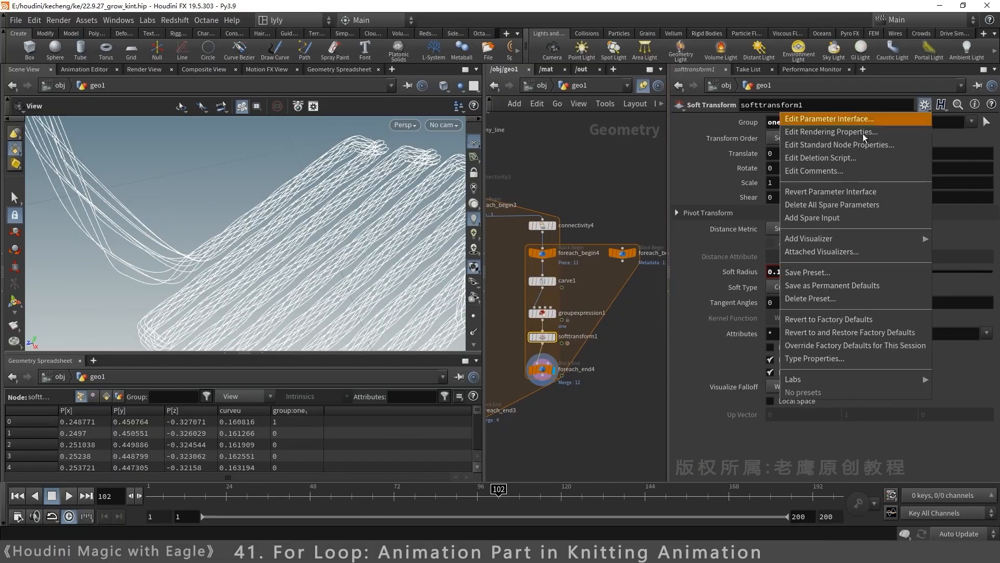
{"action": "left_click", "coordinate": [812, 218]}
{"action": "left_click_drag", "start_coordinate": [623, 254], "coordinate": [794, 430]}
{"action": "left_click_drag", "start_coordinate": [539, 333], "coordinate": [547, 333]}
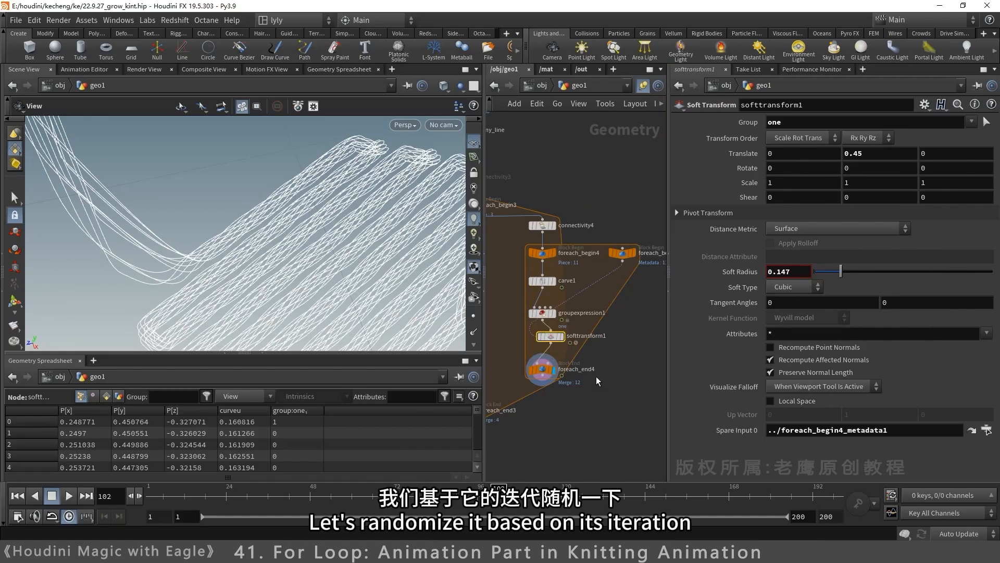
Step: Set softtransform1's Soft Radius to the expression rand(detail(-1,"iteration",0)) to randomize it per strand
{"action": "type", "text": "rand()"}
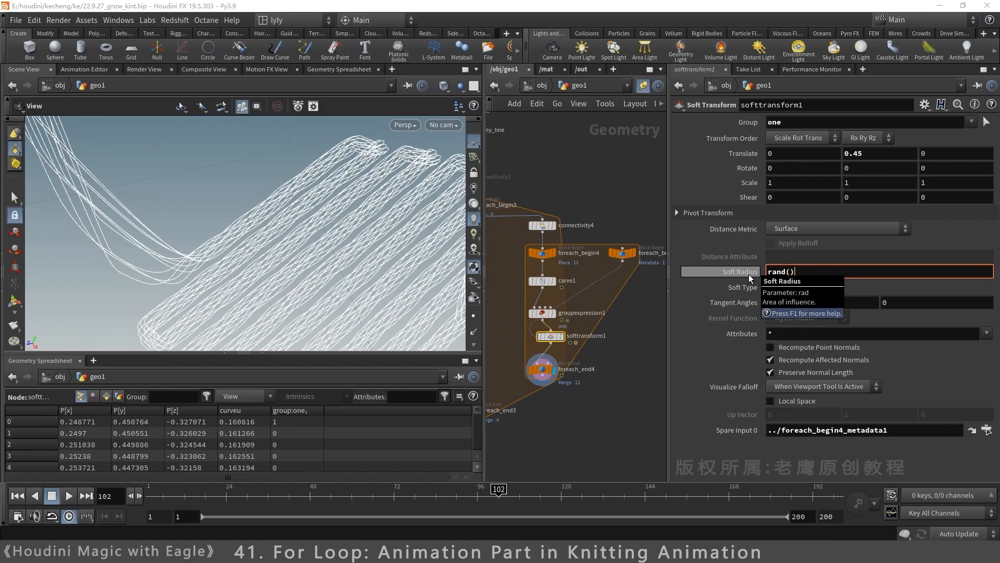
{"action": "key", "text": "Left"}
{"action": "type", "text": "de"}
{"action": "type", "text": "tail"}
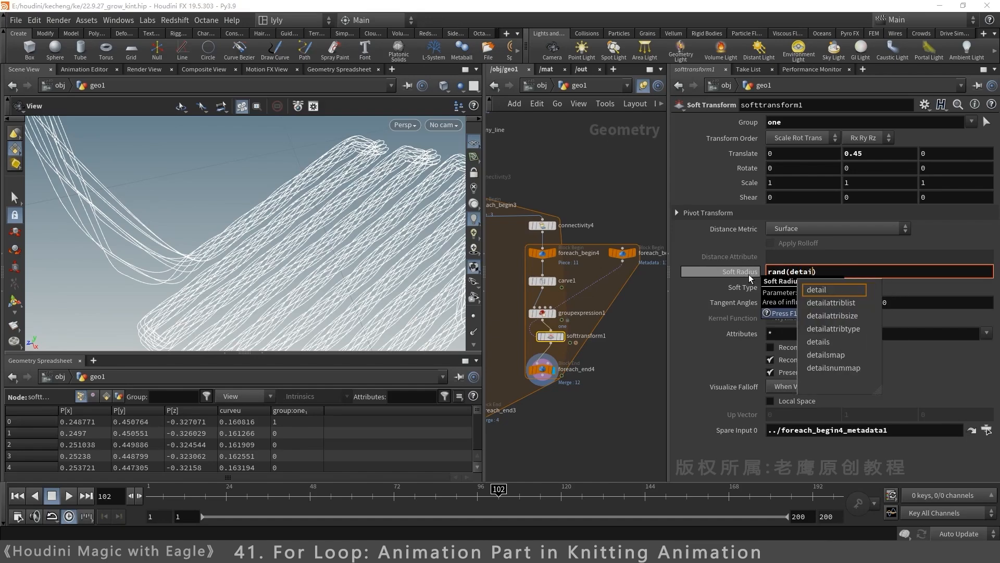
{"action": "type", "text": "(-"}
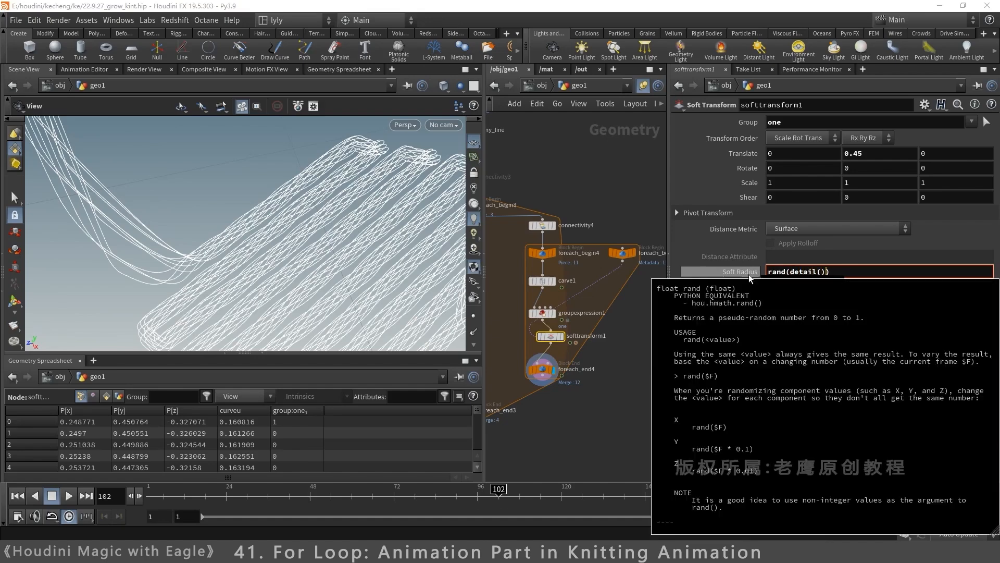
{"action": "type", "text": "1"}
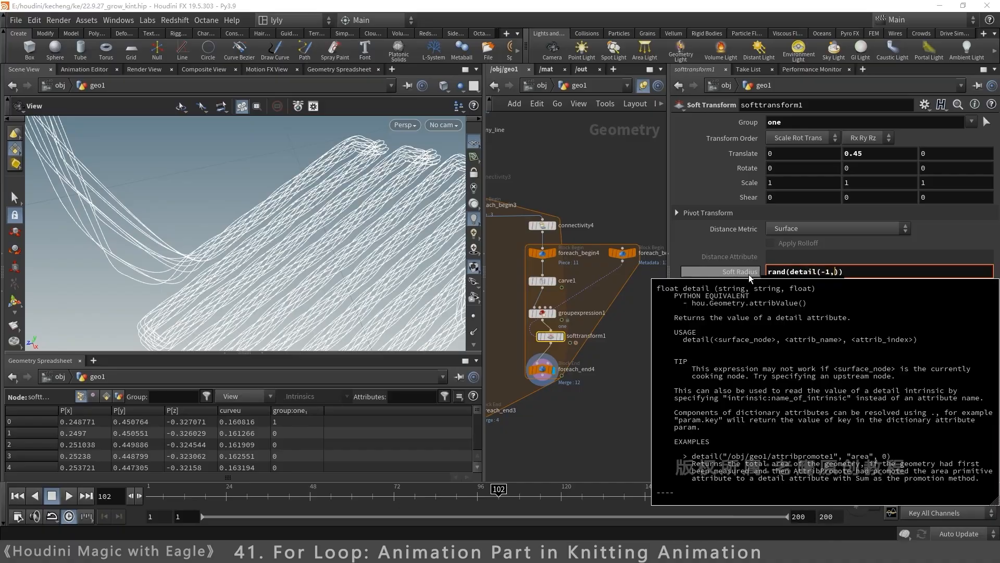
{"action": "type", "text": ",\"iteration\""}
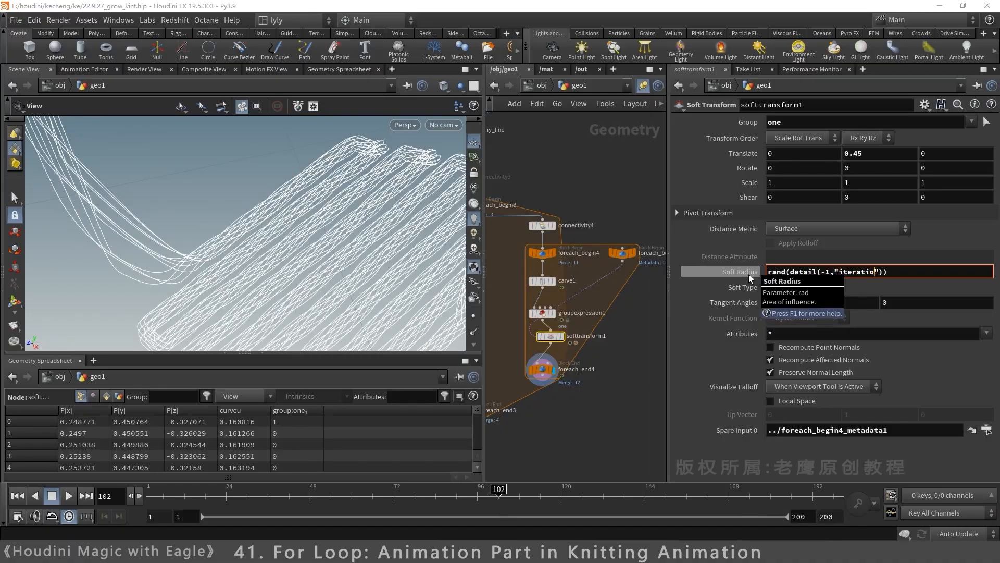
{"action": "type", "text": ",0"}
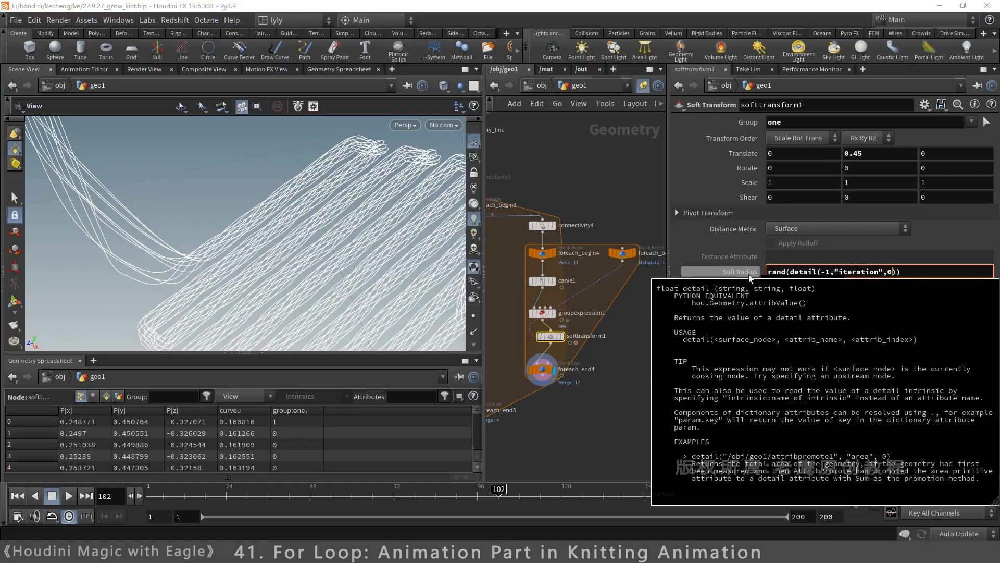
{"action": "left_click", "coordinate": [914, 272]}
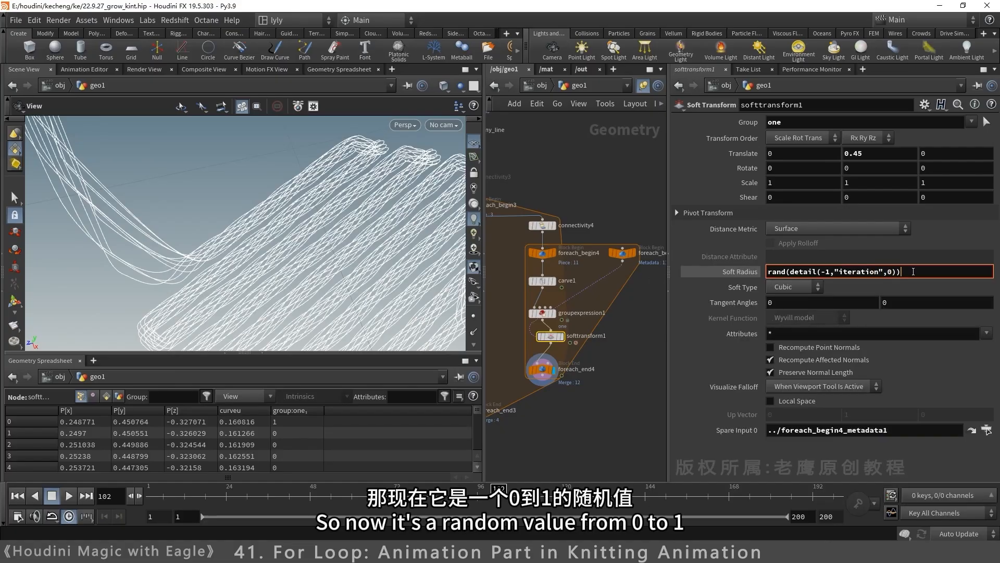
{"action": "left_click", "coordinate": [634, 375]}
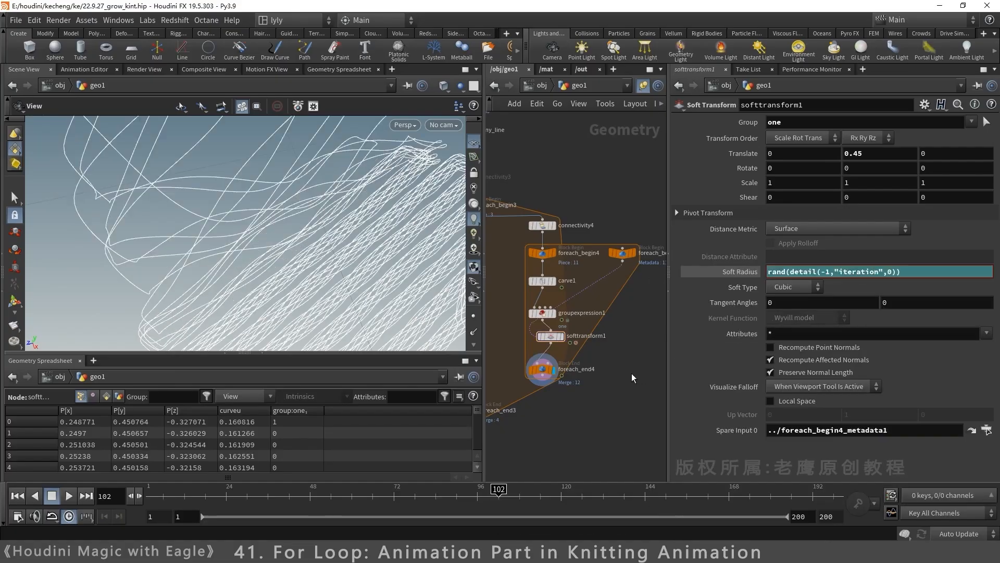
Step: Extend the Soft Radius expression to rand(detail(-1,"iteration",0))/5+0.1 and check the strands at an earlier frame
{"action": "left_click_drag", "start_coordinate": [417, 276], "coordinate": [292, 234]}
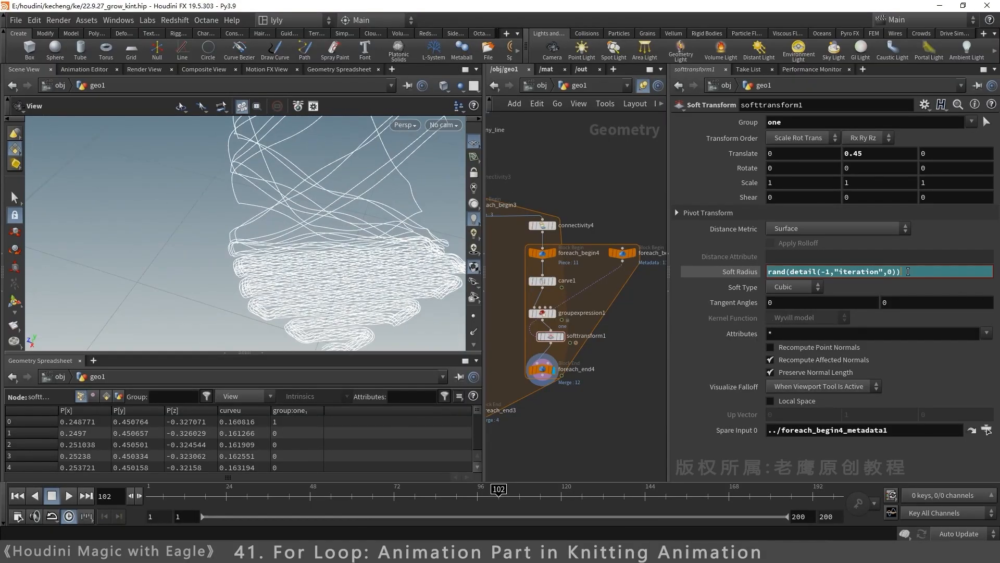
{"action": "left_click", "coordinate": [908, 271]}
{"action": "type", "text": "/"}
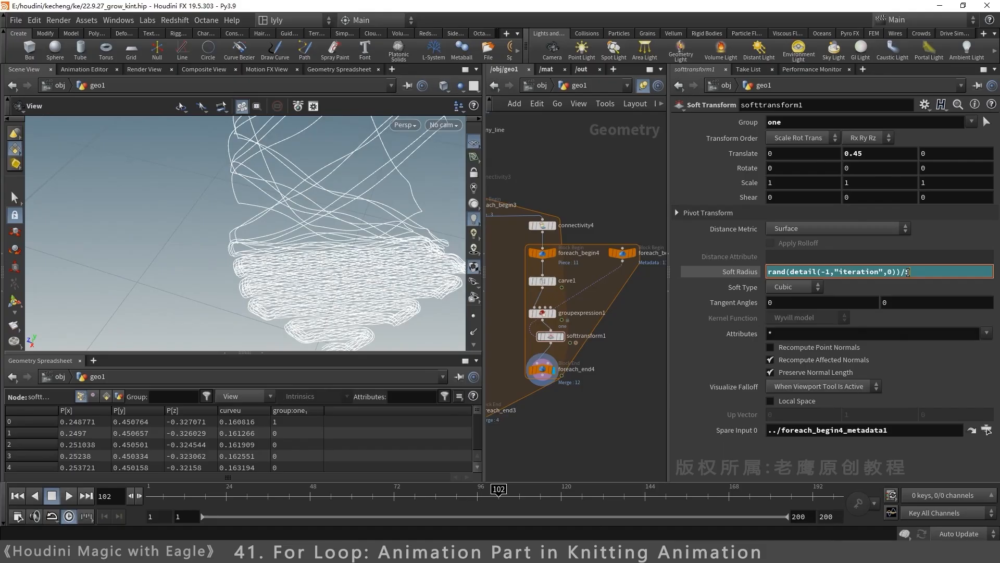
{"action": "left_click_drag", "start_coordinate": [151, 511], "coordinate": [394, 511]}
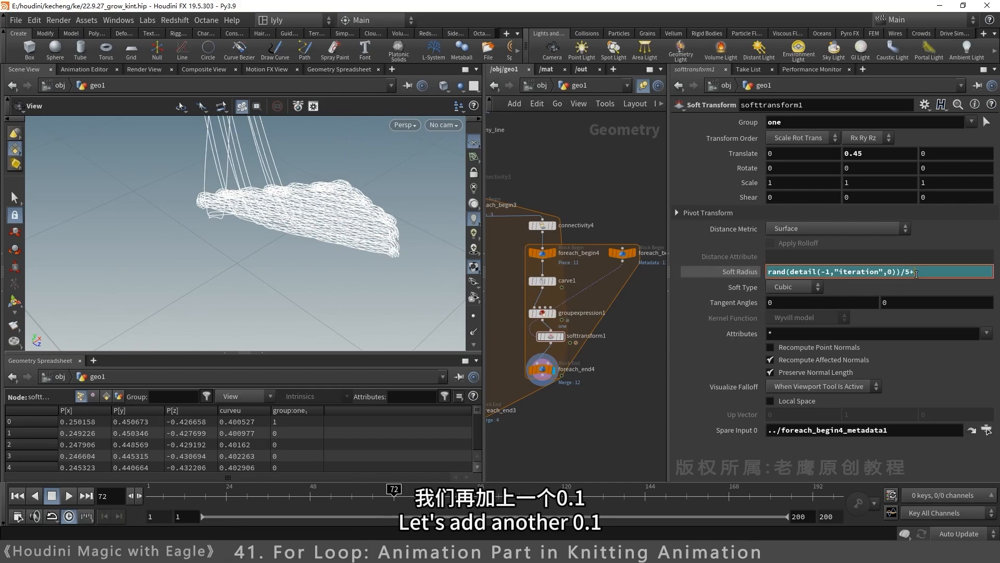
{"action": "type", "text": ".1"}
{"action": "key", "text": "Return"}
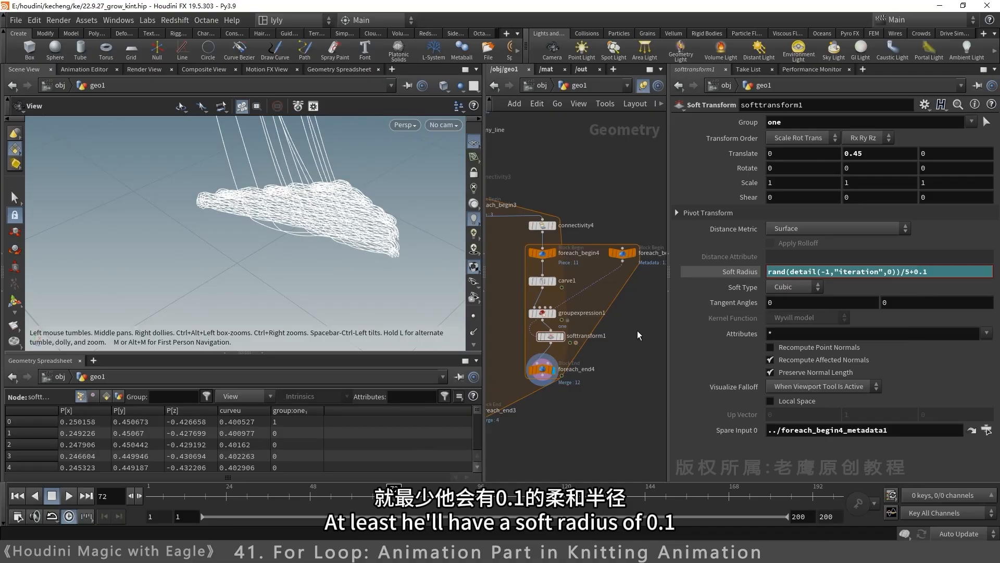
Step: Play the growth animation from frame 1 and examine how the lifted yarn ends behave at the end
{"action": "left_click_drag", "start_coordinate": [349, 220], "coordinate": [276, 257]}
{"action": "left_click_drag", "start_coordinate": [223, 493], "coordinate": [148, 494]}
{"action": "left_click", "coordinate": [69, 496]}
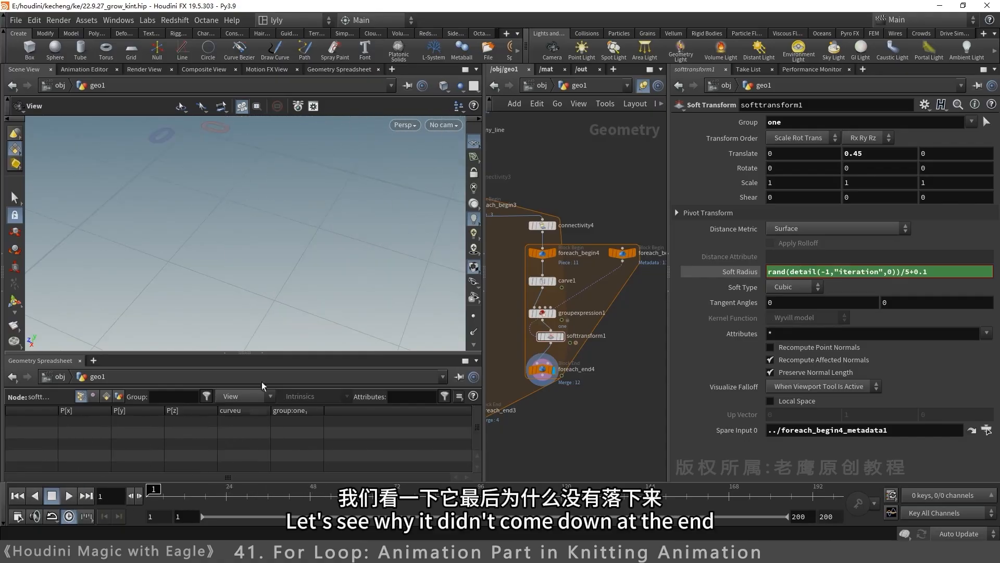
{"action": "left_click_drag", "start_coordinate": [229, 312], "coordinate": [151, 312]}
{"action": "left_click", "coordinate": [66, 495]}
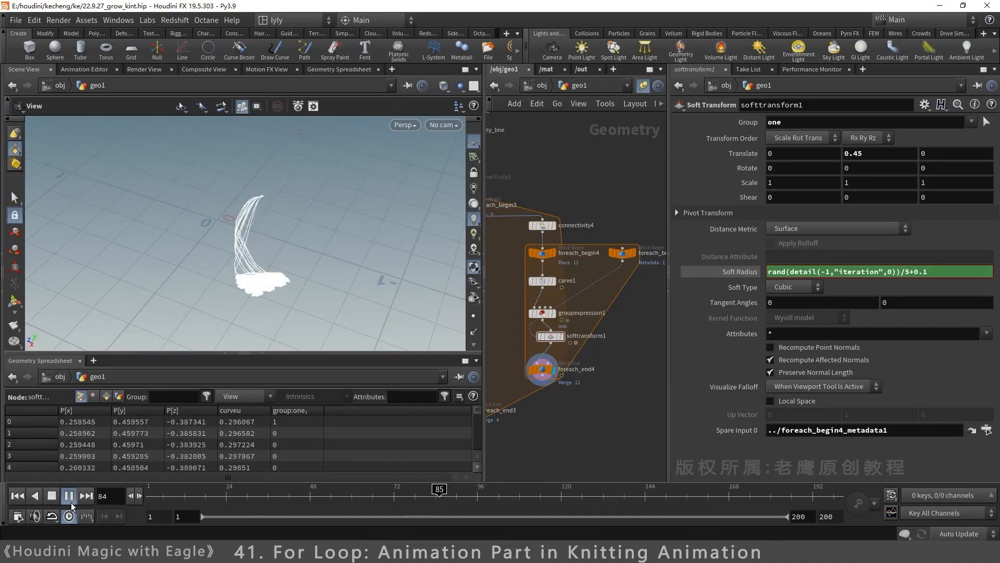
{"action": "left_click", "coordinate": [70, 499]}
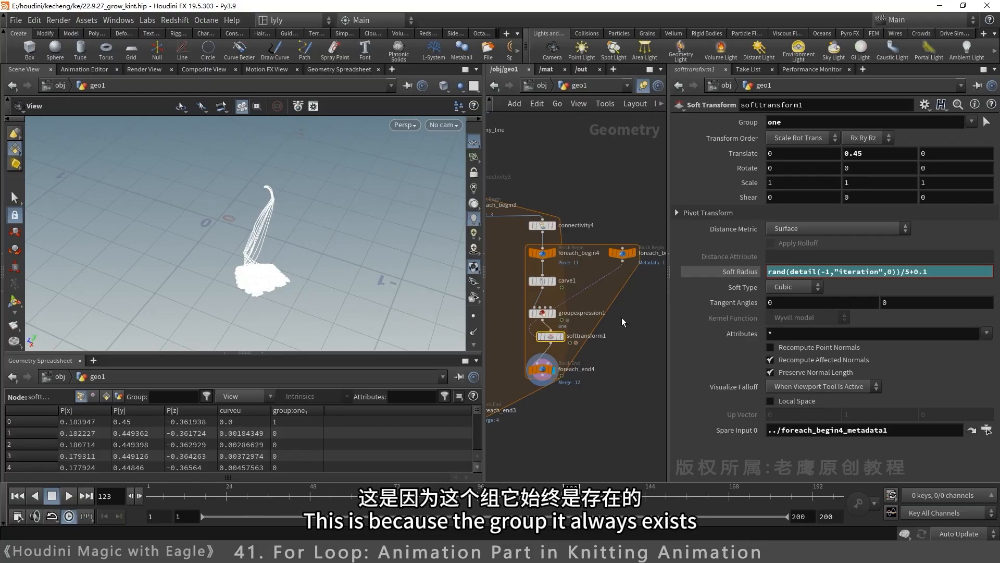
Step: Inspect softtransform1's vertical Translate value and carve1's First U expression
{"action": "left_click", "coordinate": [886, 153]}
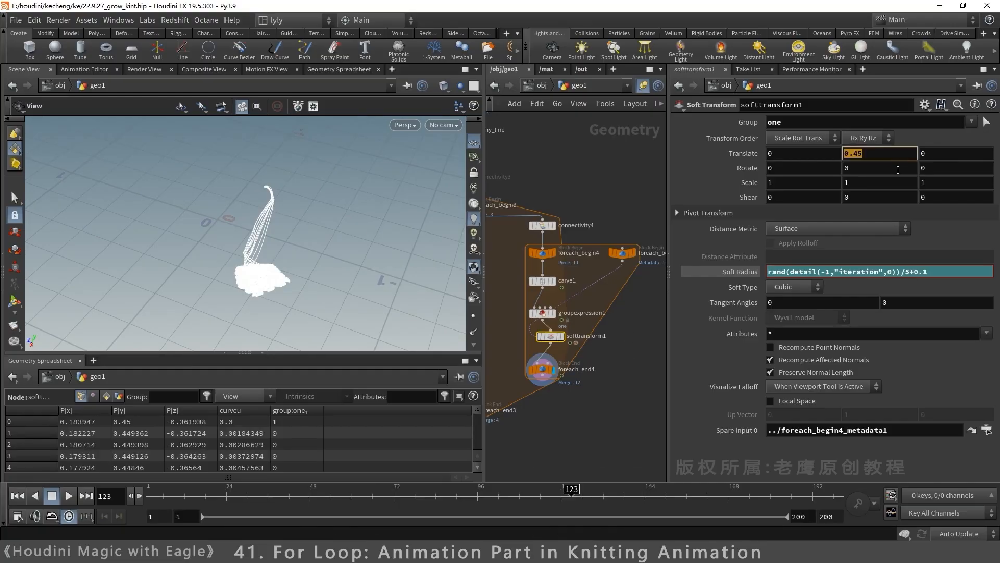
{"action": "right_click", "coordinate": [887, 160]}
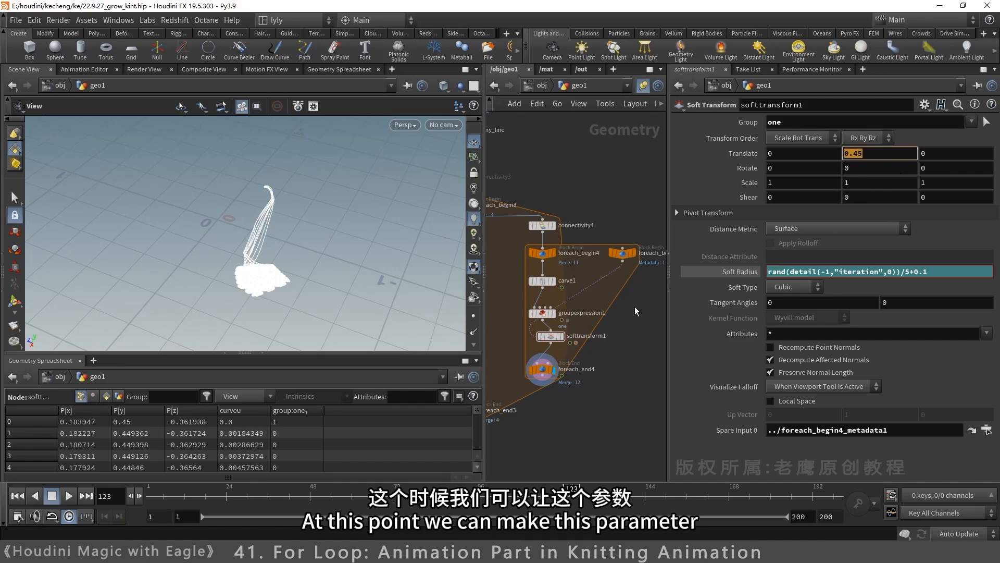
{"action": "left_click", "coordinate": [543, 283]}
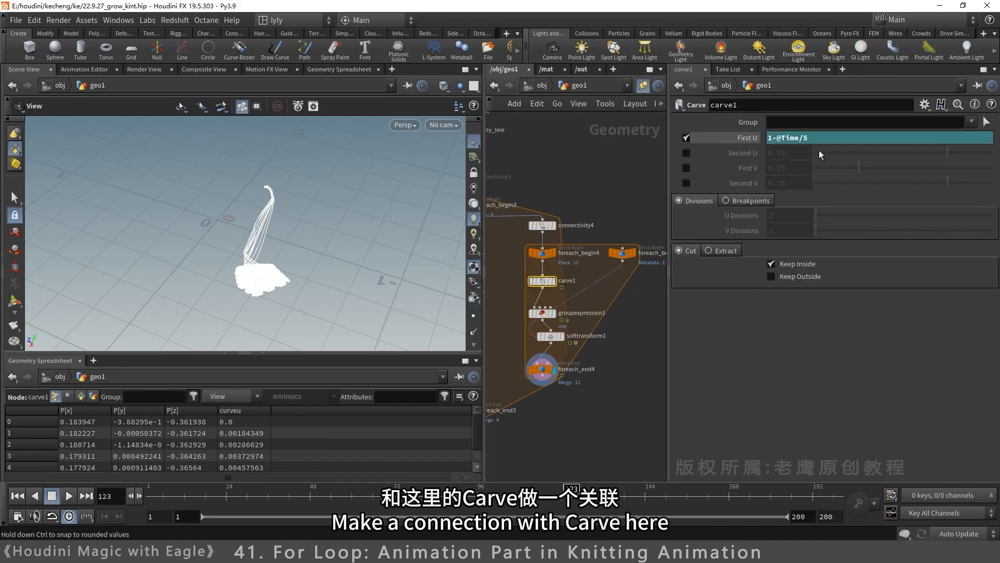
Step: Add a Float parameter named and labelled "height" to softtransform1, accept the interface change, and try its slider
{"action": "left_click", "coordinate": [557, 336]}
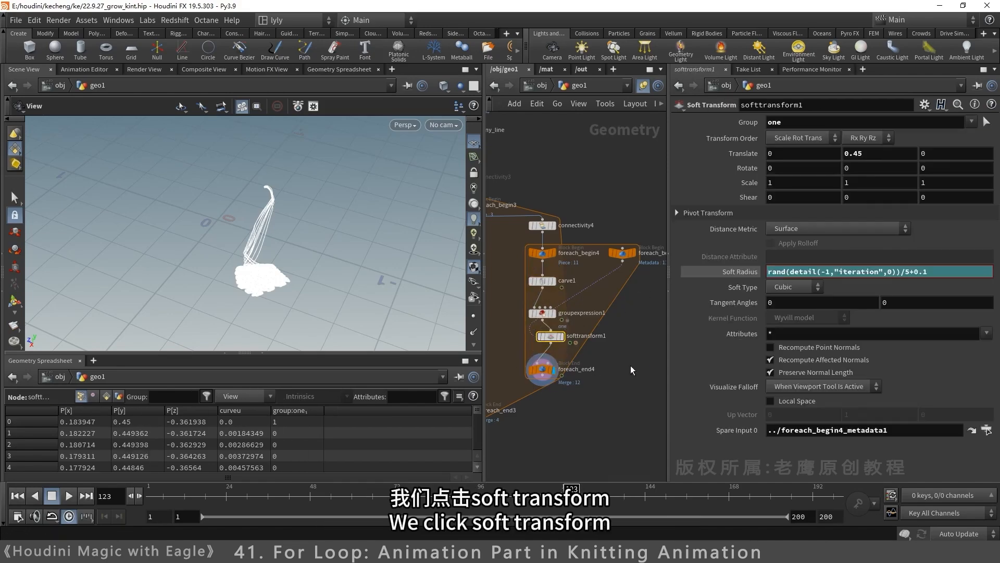
{"action": "left_click", "coordinate": [925, 105]}
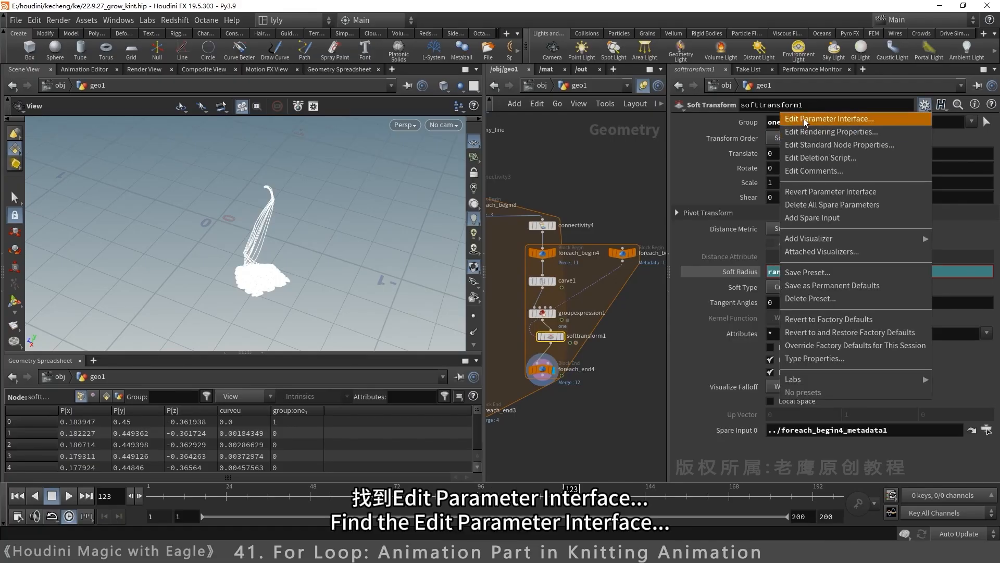
{"action": "left_click", "coordinate": [837, 118]}
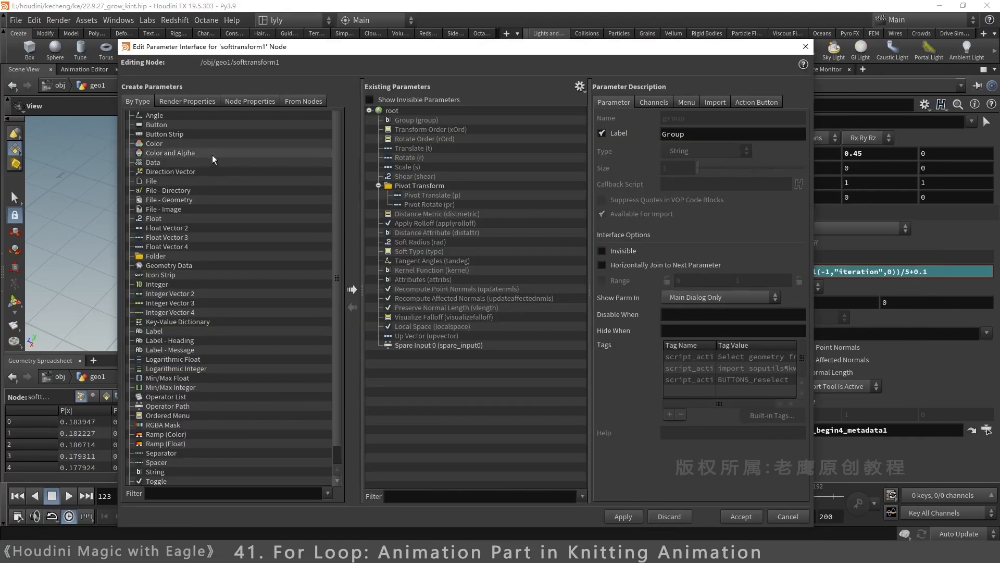
{"action": "left_click_drag", "start_coordinate": [154, 219], "coordinate": [404, 358]}
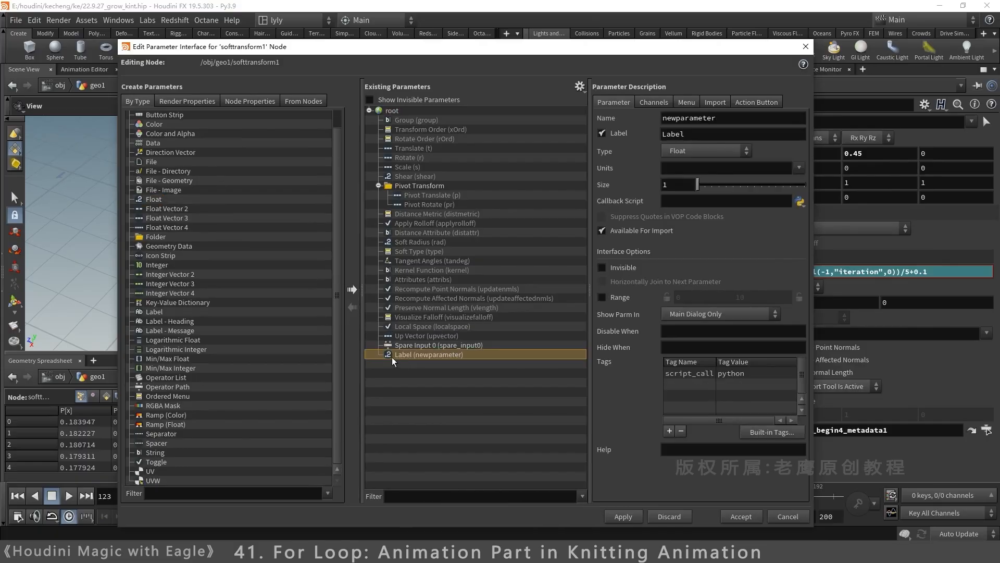
{"action": "double_click", "coordinate": [720, 117]}
{"action": "type", "text": "height"}
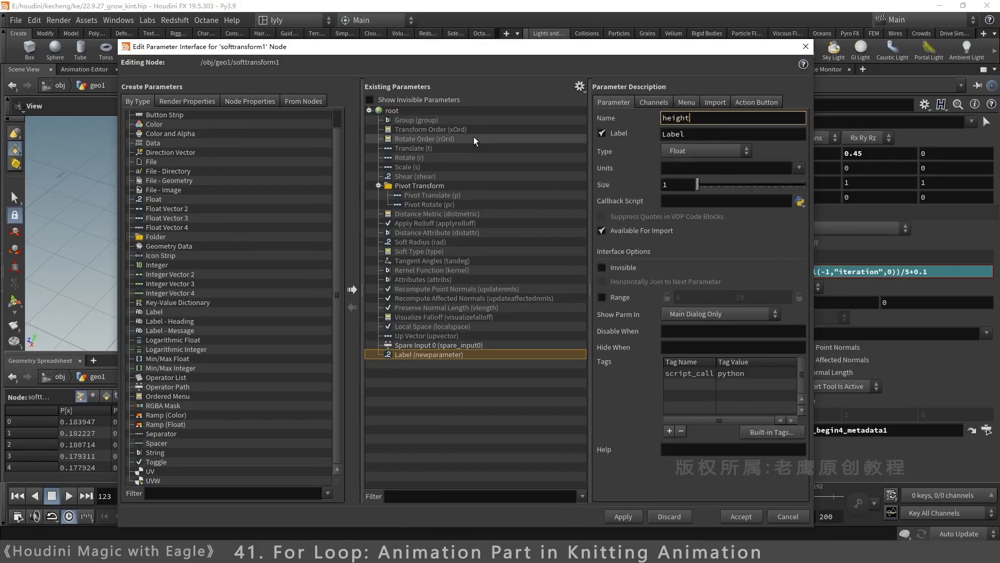
{"action": "key", "text": "Return"}
{"action": "double_click", "coordinate": [673, 134]}
{"action": "type", "text": "height"}
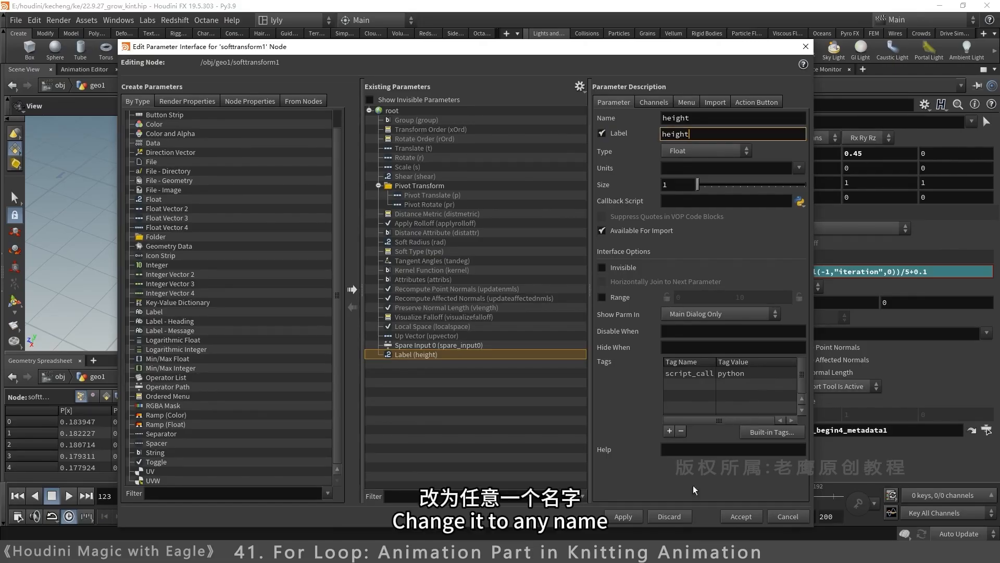
{"action": "left_click", "coordinate": [738, 520]}
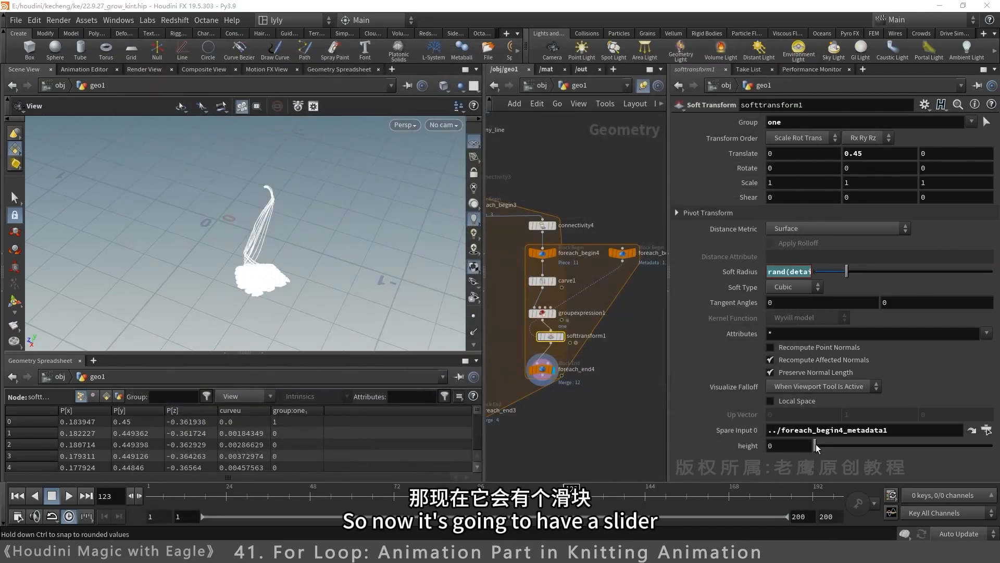
{"action": "left_click_drag", "start_coordinate": [816, 444], "coordinate": [849, 449]}
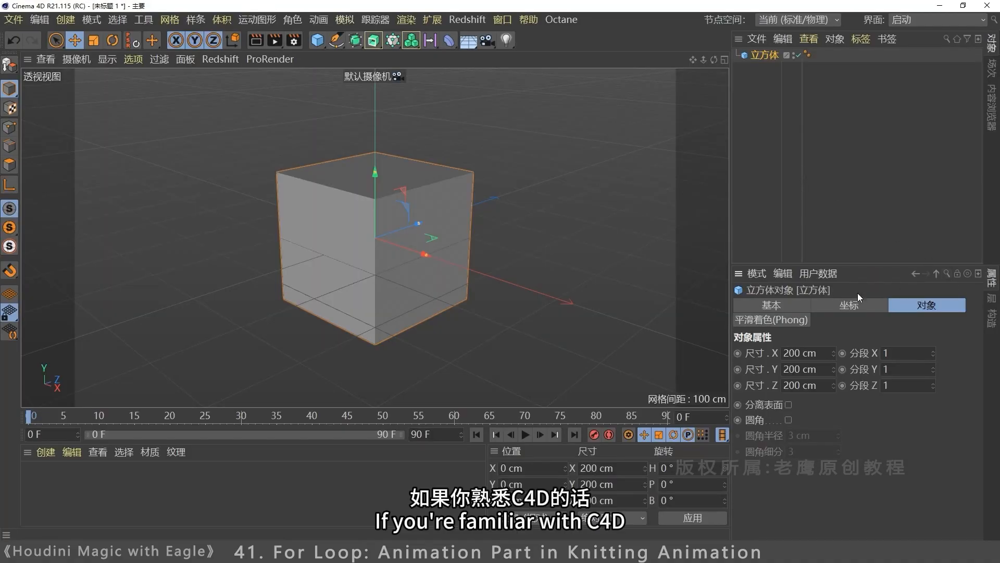
Step: Switch to Cinema 4D, add a percentage float user data entry to the cube, and try its slider
{"action": "left_click", "coordinate": [818, 272]}
{"action": "left_click", "coordinate": [827, 297]}
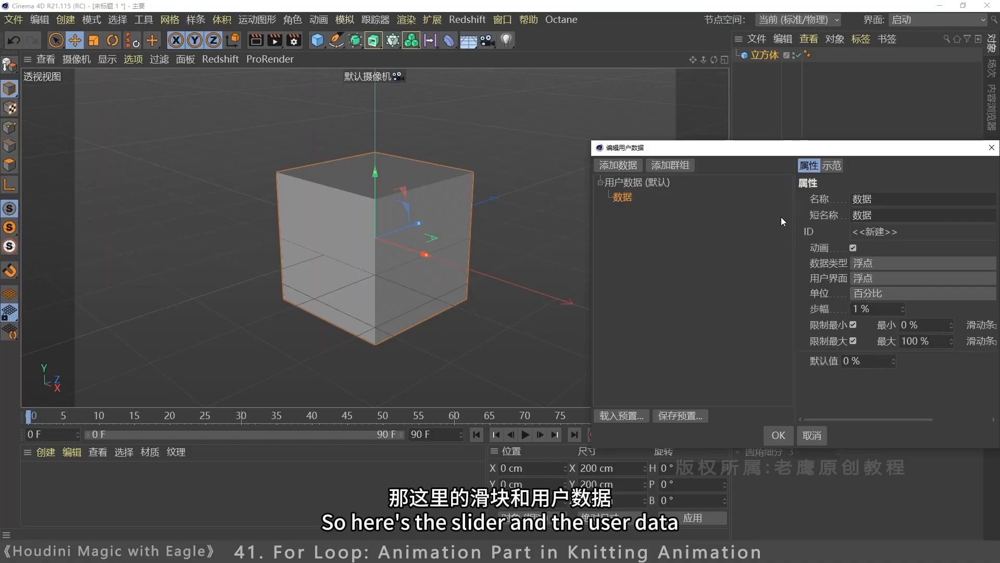
{"action": "left_click", "coordinate": [784, 428]}
{"action": "left_click_drag", "start_coordinate": [820, 484], "coordinate": [820, 458]}
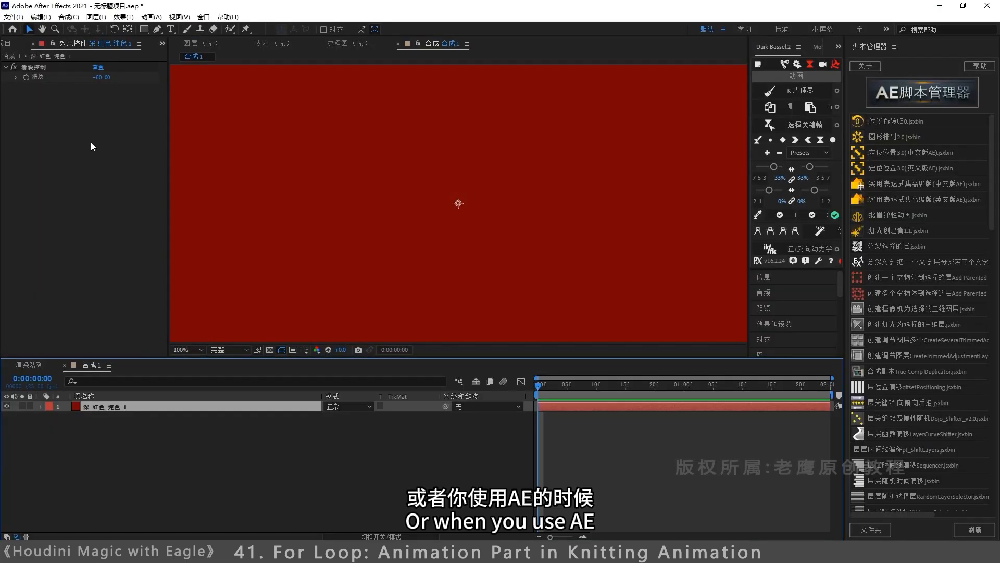
Step: Add a second Slider Control expression effect to the red solid, and delete it again
{"action": "right_click", "coordinate": [91, 146]}
{"action": "mouse_move", "coordinate": [237, 407]}
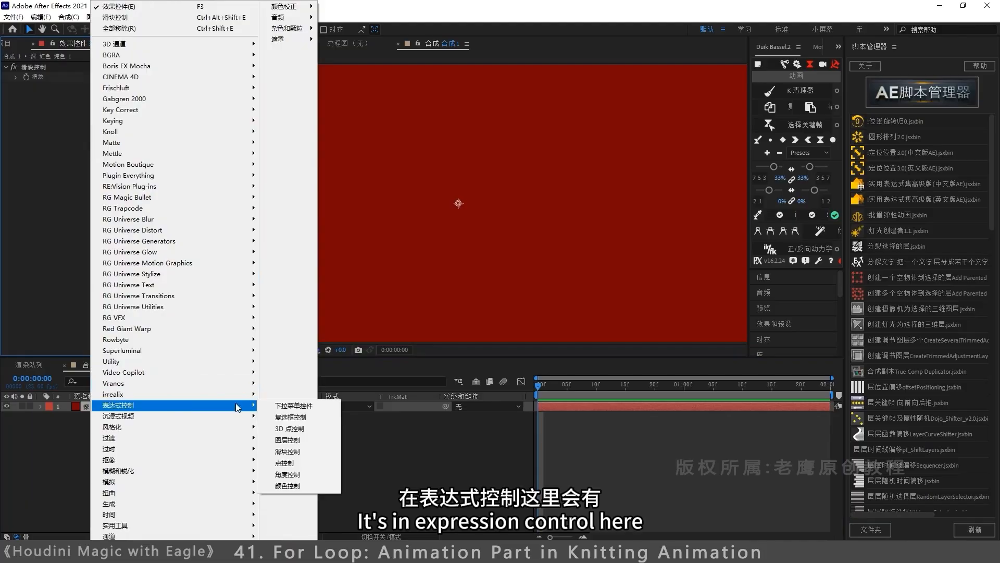
{"action": "left_click", "coordinate": [288, 452]}
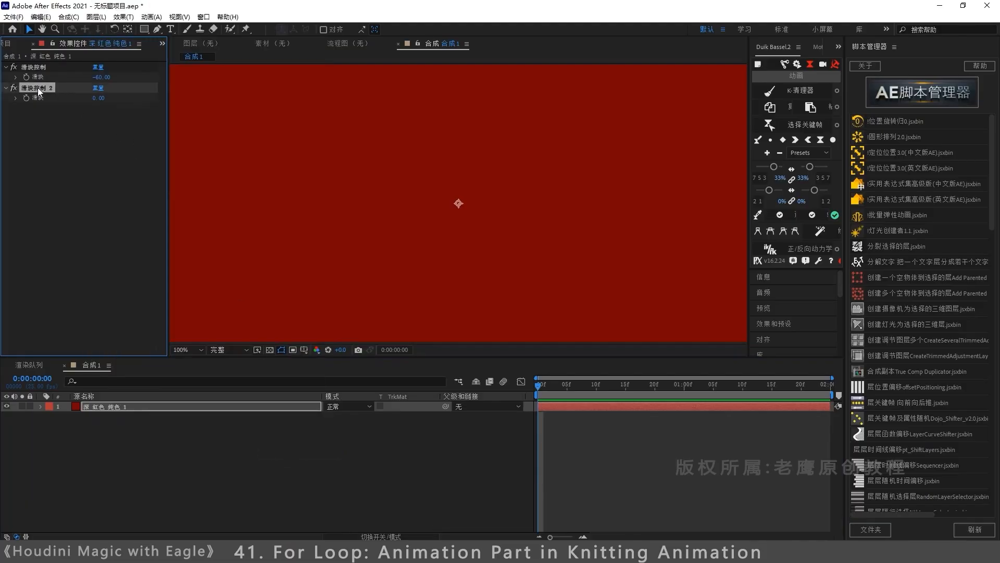
{"action": "key", "text": "Delete"}
Step: Switch back to Houdini and try the height slider on softtransform1
{"action": "key", "text": "alt+Tab"}
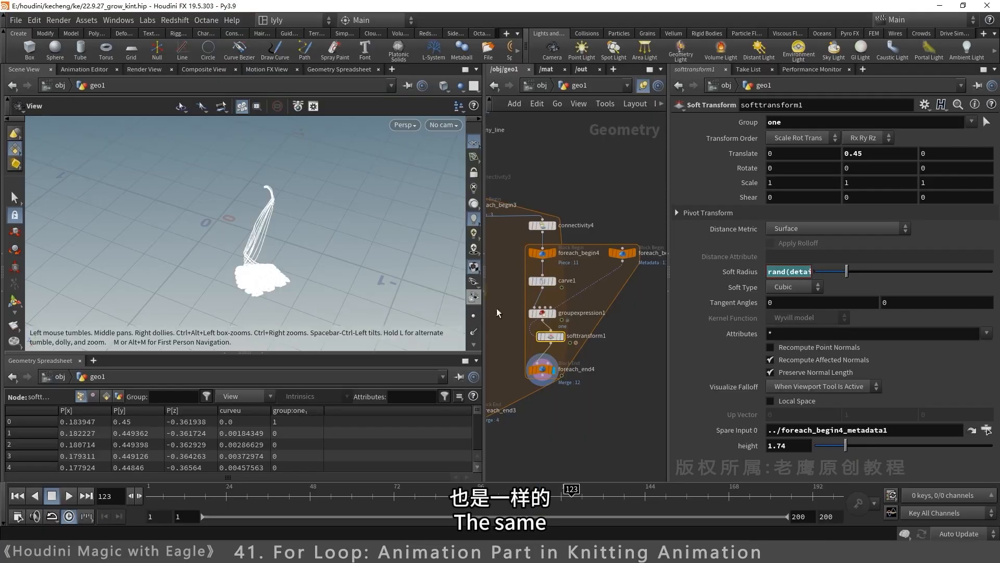
{"action": "left_click_drag", "start_coordinate": [845, 446], "coordinate": [798, 451]}
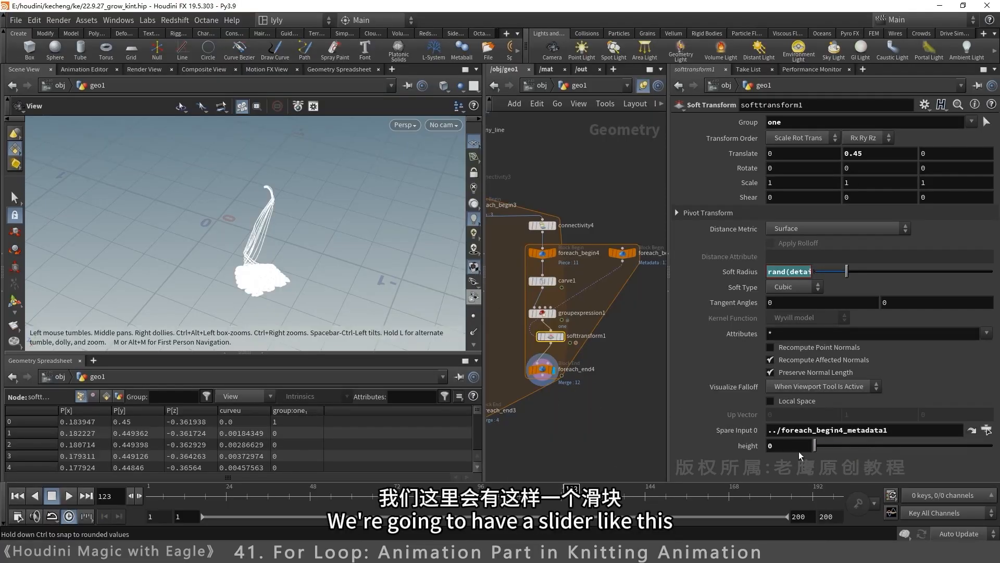
{"action": "left_click_drag", "start_coordinate": [876, 458], "coordinate": [878, 459]}
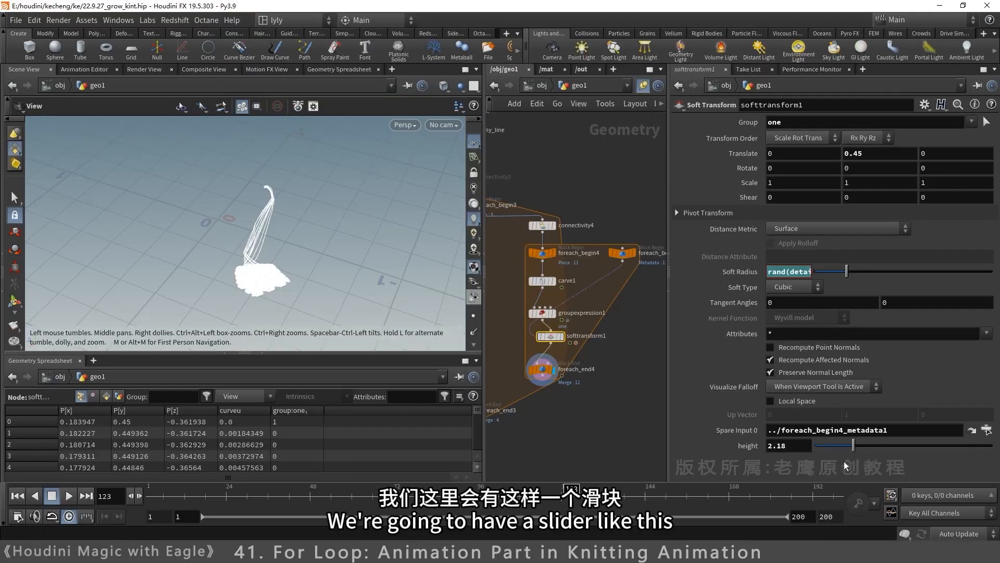
Step: Copy carve1's First U parameter and paste it as a relative reference into softtransform1's height
{"action": "left_click", "coordinate": [543, 280]}
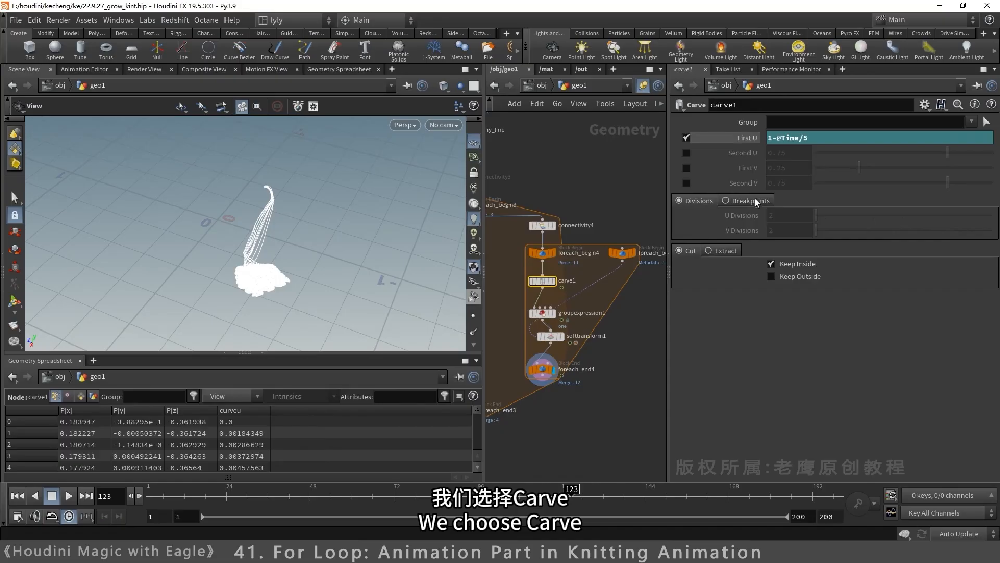
{"action": "right_click", "coordinate": [745, 136]}
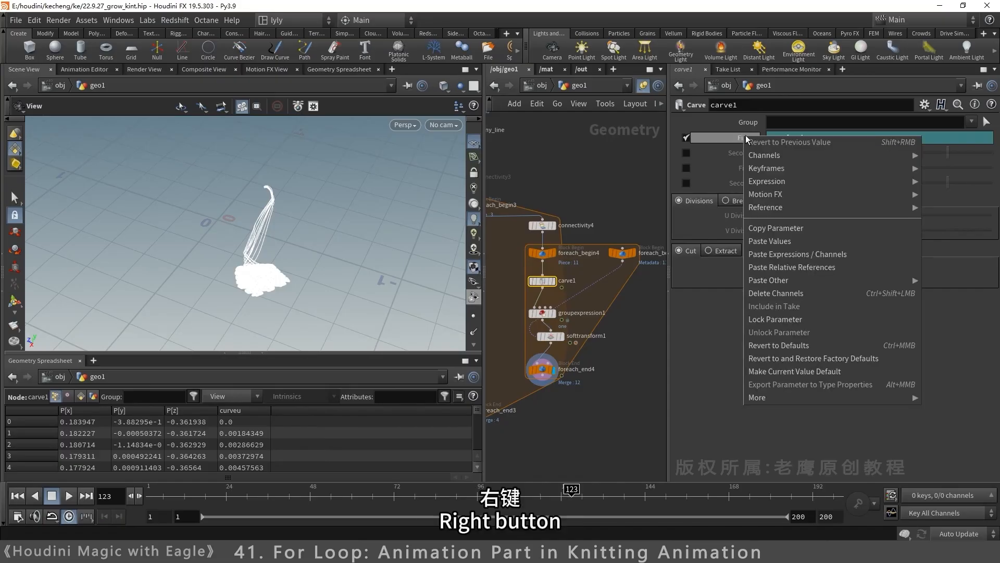
{"action": "left_click", "coordinate": [766, 230]}
{"action": "left_click", "coordinate": [550, 336]}
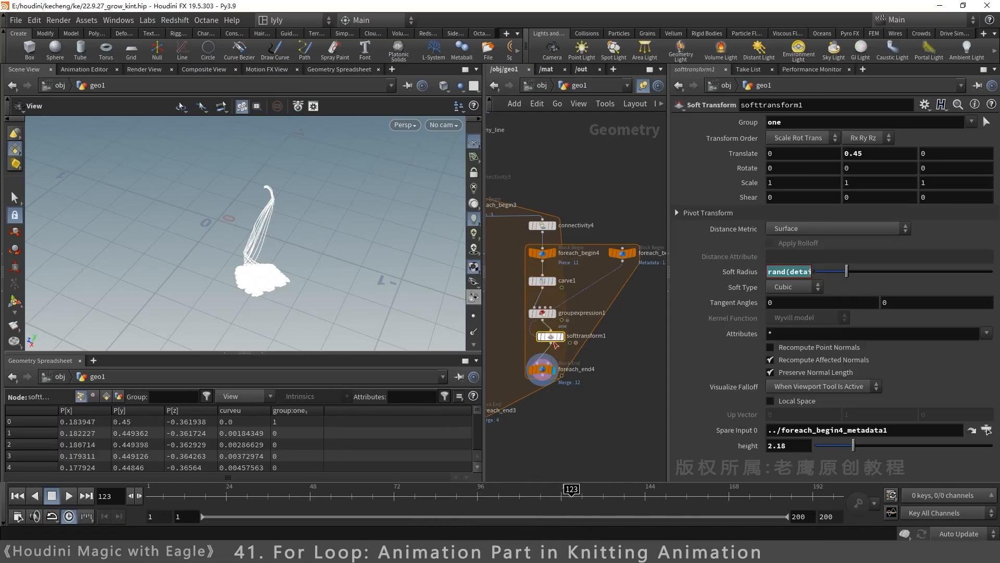
{"action": "right_click", "coordinate": [742, 446]}
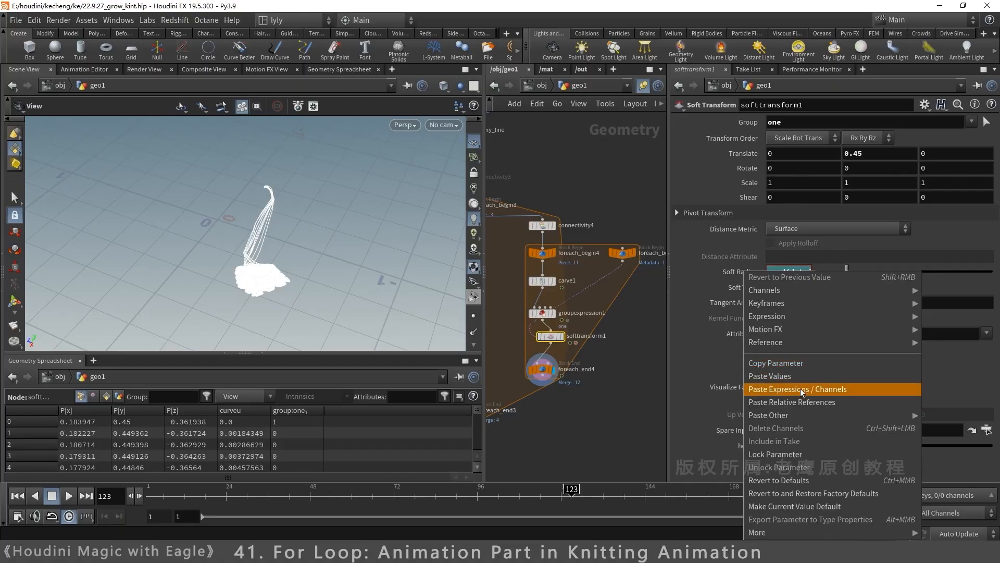
{"action": "left_click", "coordinate": [774, 403]}
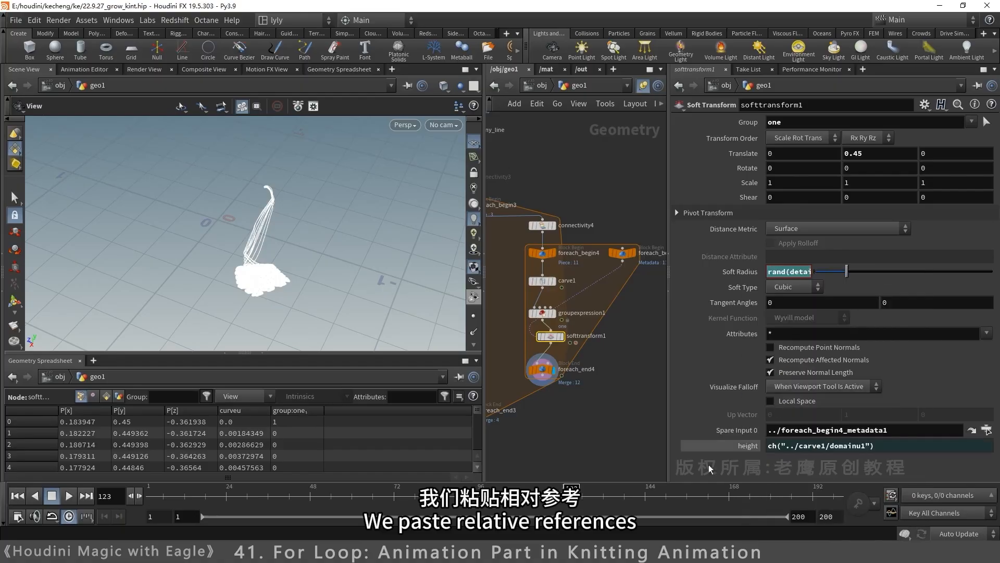
Step: Compare carve1's First U value with softtransform1's height value, scrubbing the timeline to frame 80
{"action": "left_click", "coordinate": [542, 281]}
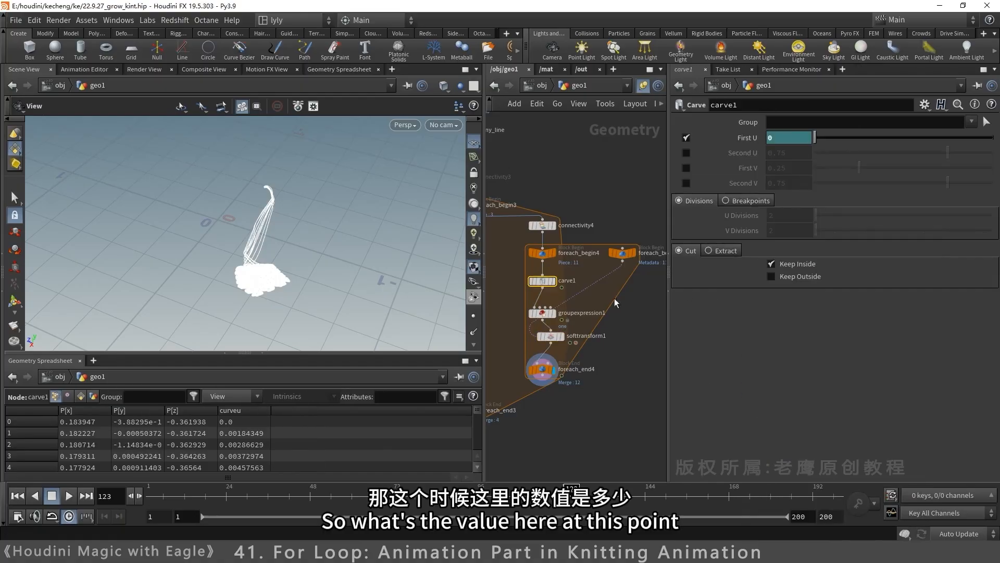
{"action": "left_click", "coordinate": [546, 337]}
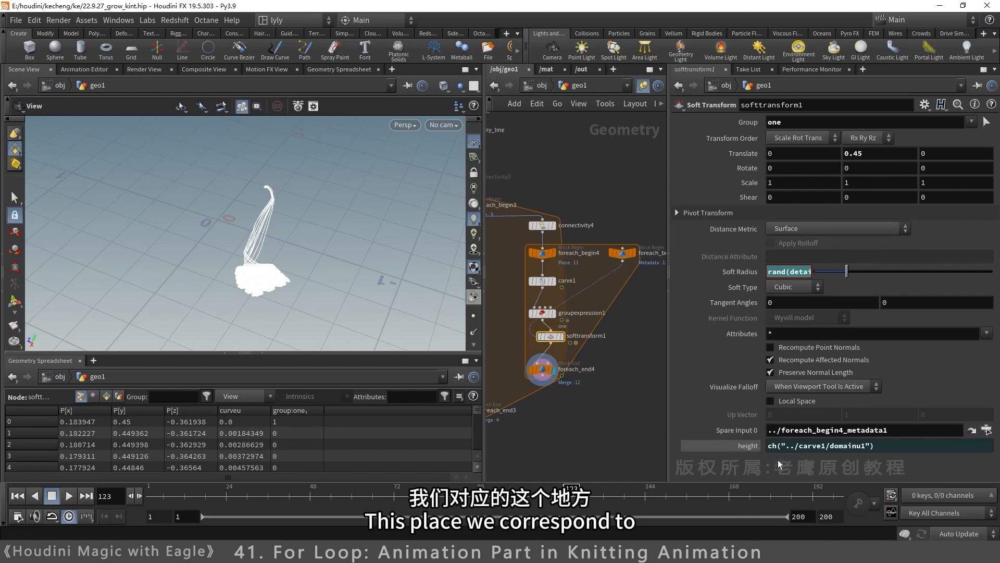
{"action": "left_click", "coordinate": [738, 448]}
{"action": "left_click_drag", "start_coordinate": [396, 499], "coordinate": [422, 499]}
Step: Copy the height expression ch("../carve1/domainu1") into softtransform1's vertical Translate, and scrub back to frame 31 to check the lift
{"action": "left_click", "coordinate": [746, 446]}
{"action": "key", "text": "ctrl+c"}
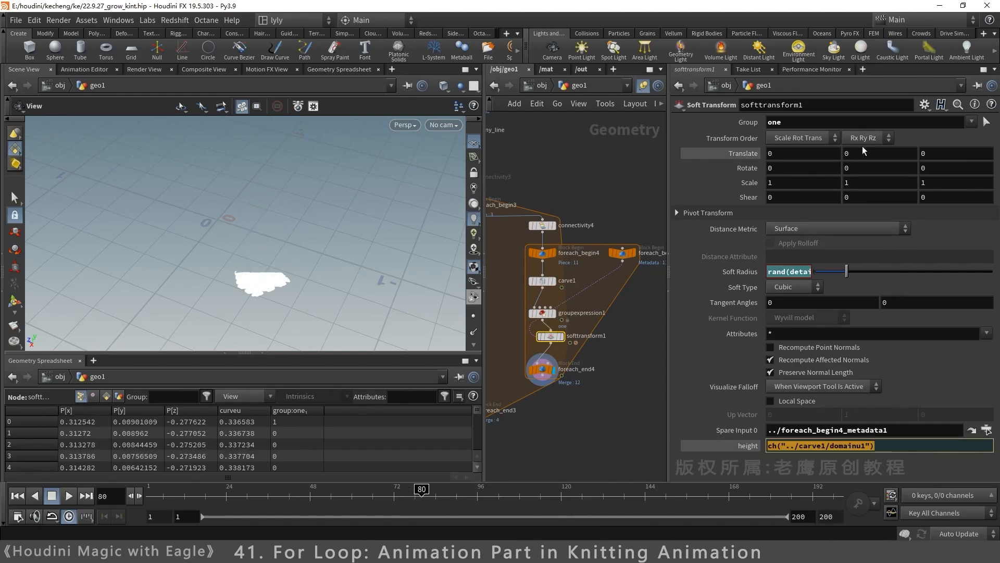
{"action": "left_click", "coordinate": [862, 153]}
{"action": "key", "text": "ctrl+v"}
{"action": "key", "text": "Return"}
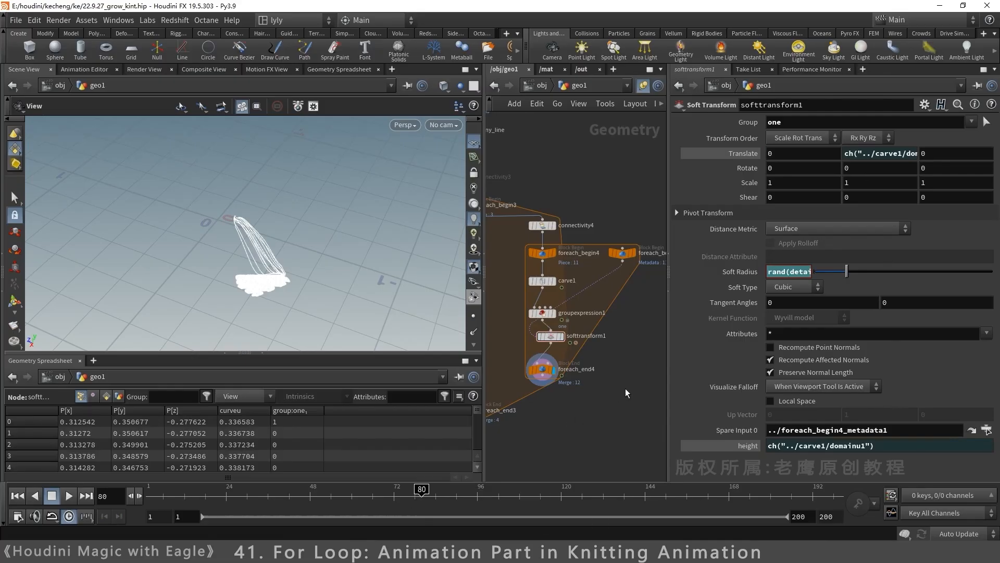
{"action": "left_click", "coordinate": [742, 153]}
{"action": "left_click_drag", "start_coordinate": [420, 490], "coordinate": [250, 513]}
Step: Replace softtransform1's vertical Translate value with the expression ch("height")
{"action": "left_click", "coordinate": [879, 153]}
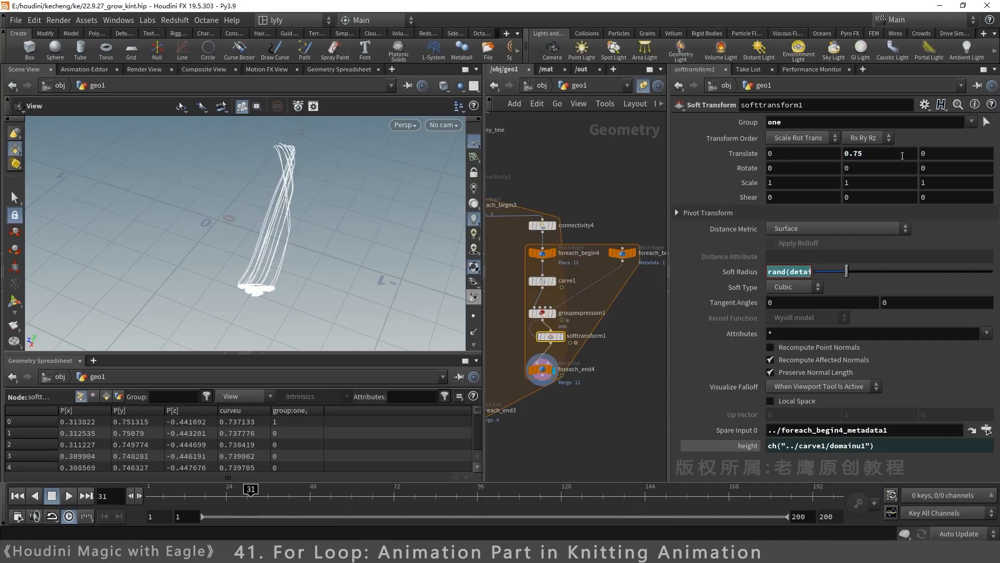
{"action": "key", "text": "BackSpace"}
{"action": "type", "text": "ch"}
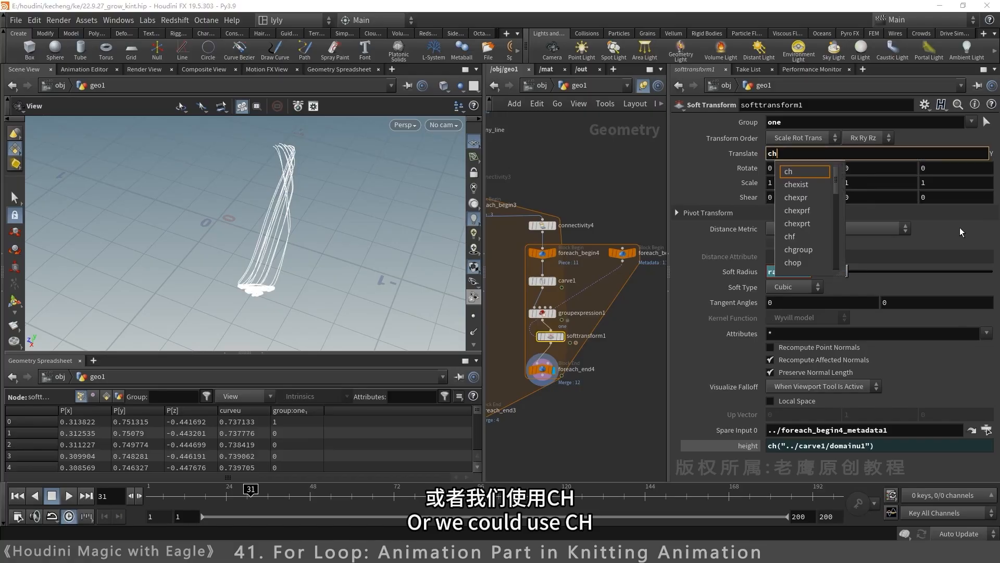
{"action": "type", "text": "()"}
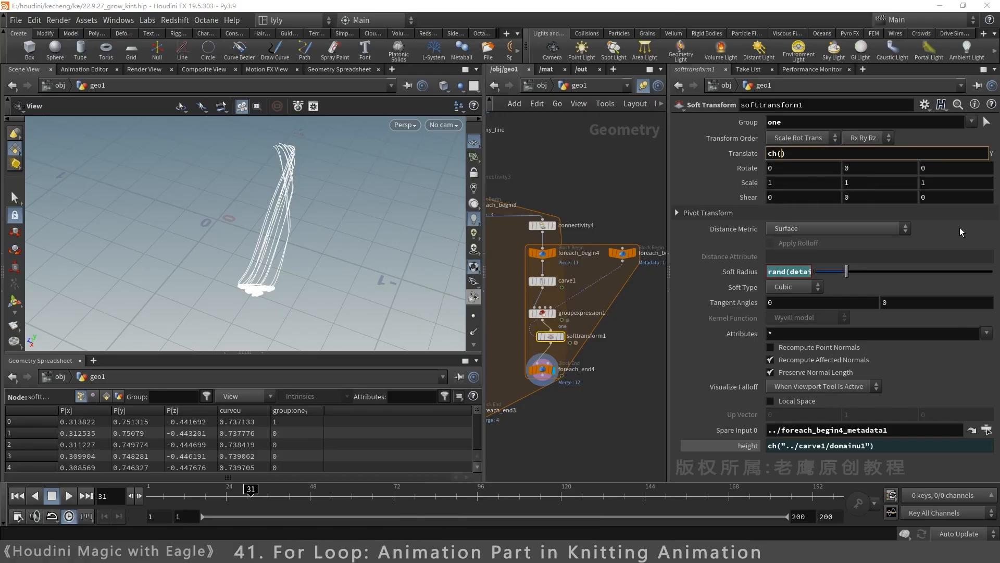
{"action": "type", "text": "\""}
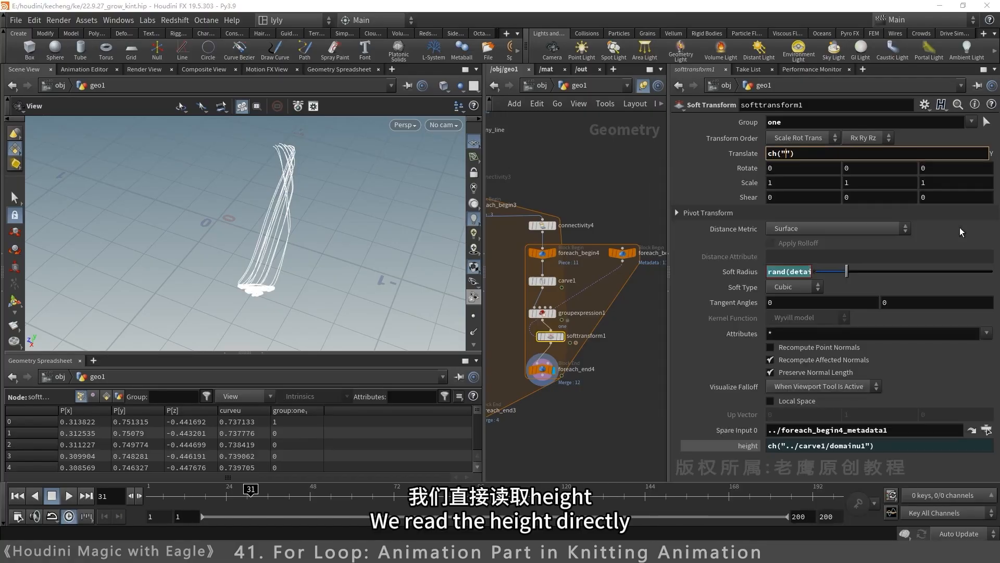
{"action": "type", "text": "height"}
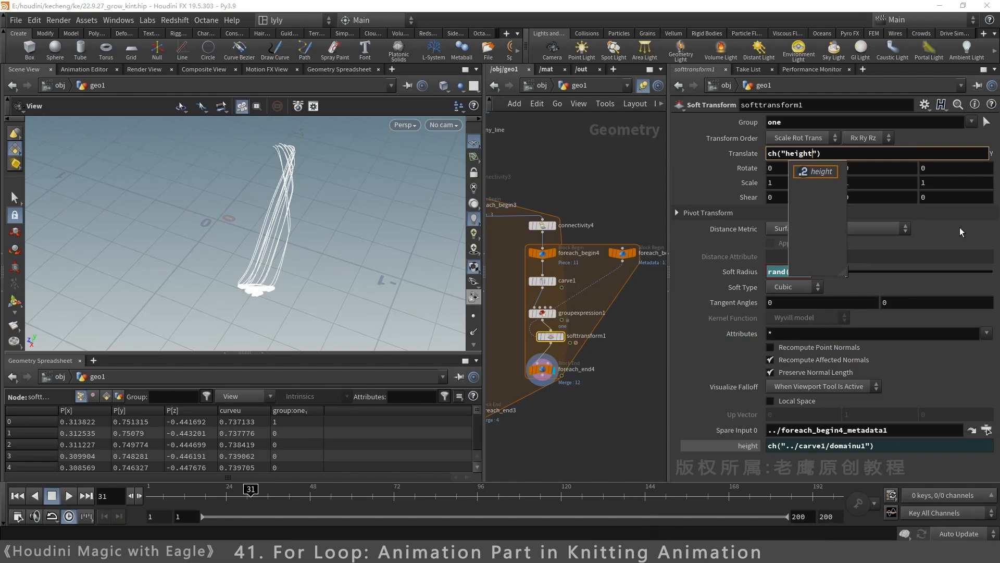
{"action": "key", "text": "Return"}
{"action": "key", "text": "Return"}
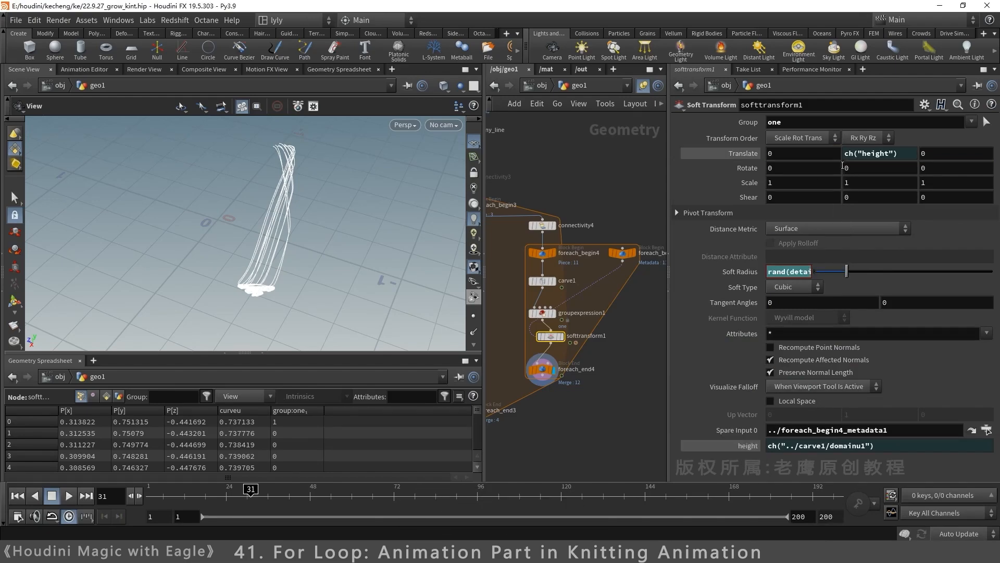
Step: Compare the evaluated vertical Translate and height values of softtransform1 with carve1's First U
{"action": "left_click", "coordinate": [748, 154]}
{"action": "left_click", "coordinate": [745, 451]}
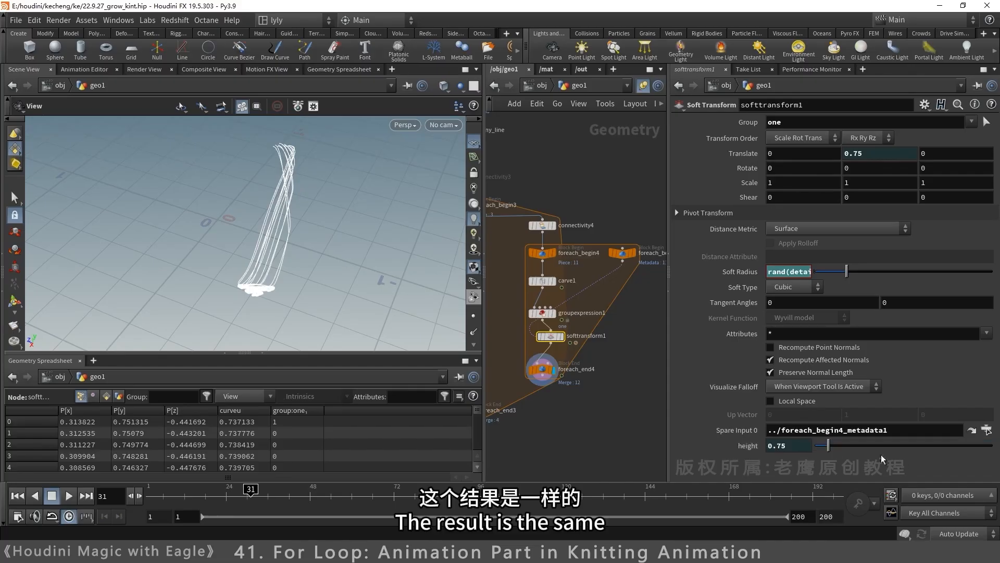
{"action": "left_click", "coordinate": [546, 281]}
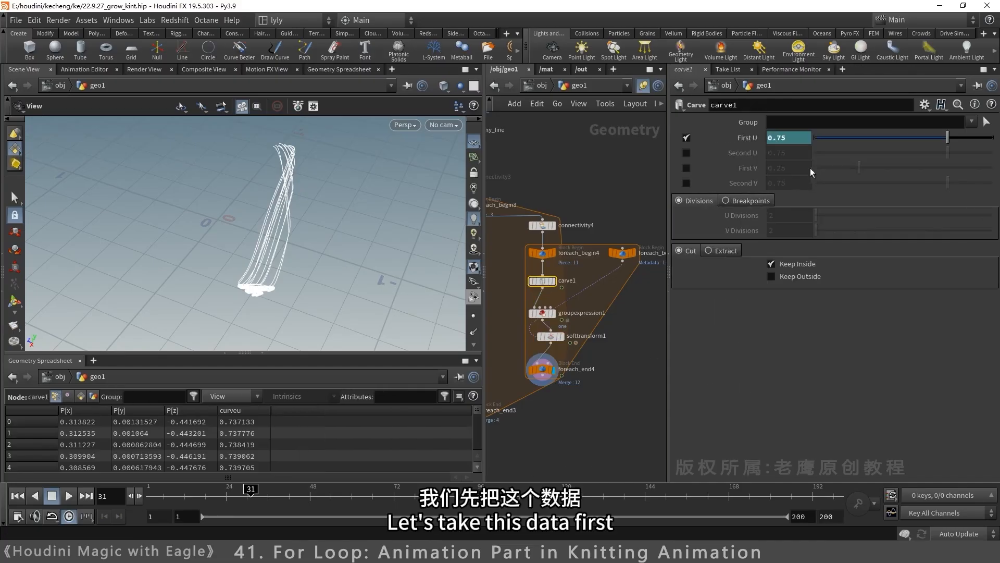
{"action": "left_click", "coordinate": [550, 336]}
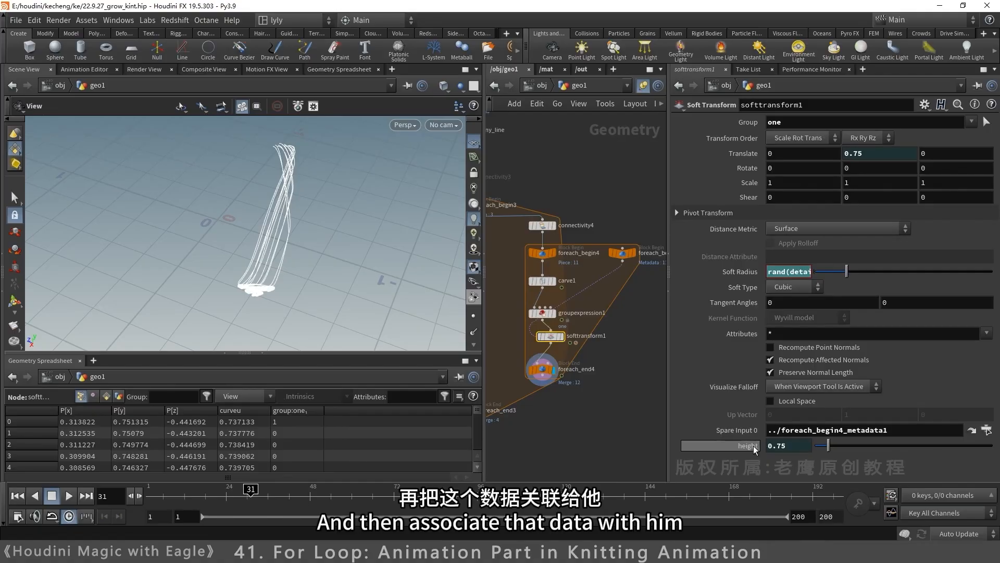
{"action": "left_click", "coordinate": [876, 153]}
{"action": "left_click", "coordinate": [895, 250]}
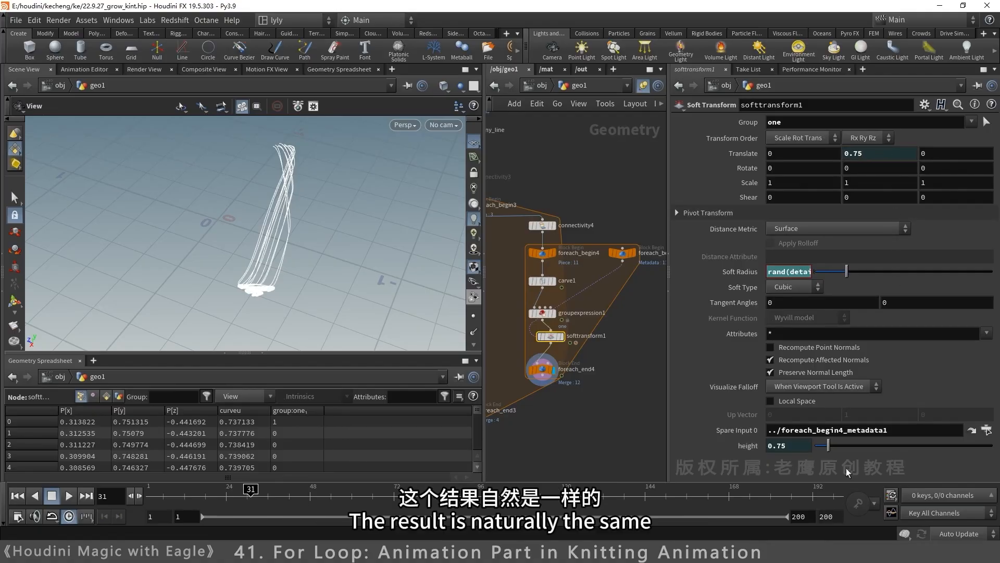
Step: Scrub the animation on carve1 and softtransform1 to examine First U and the falling height of the strand ends
{"action": "left_click_drag", "start_coordinate": [151, 495], "coordinate": [403, 512]}
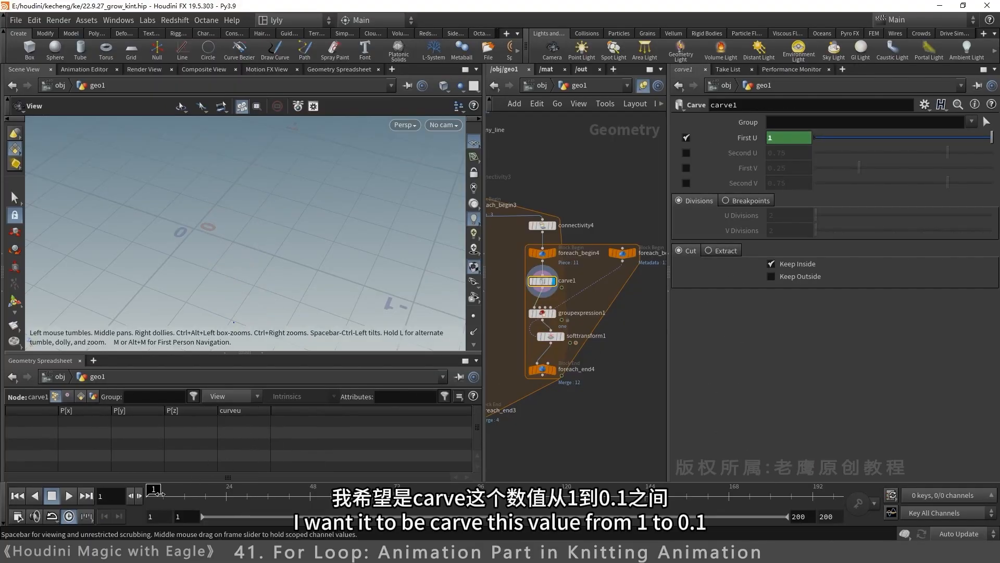
{"action": "left_click_drag", "start_coordinate": [159, 493], "coordinate": [559, 484]}
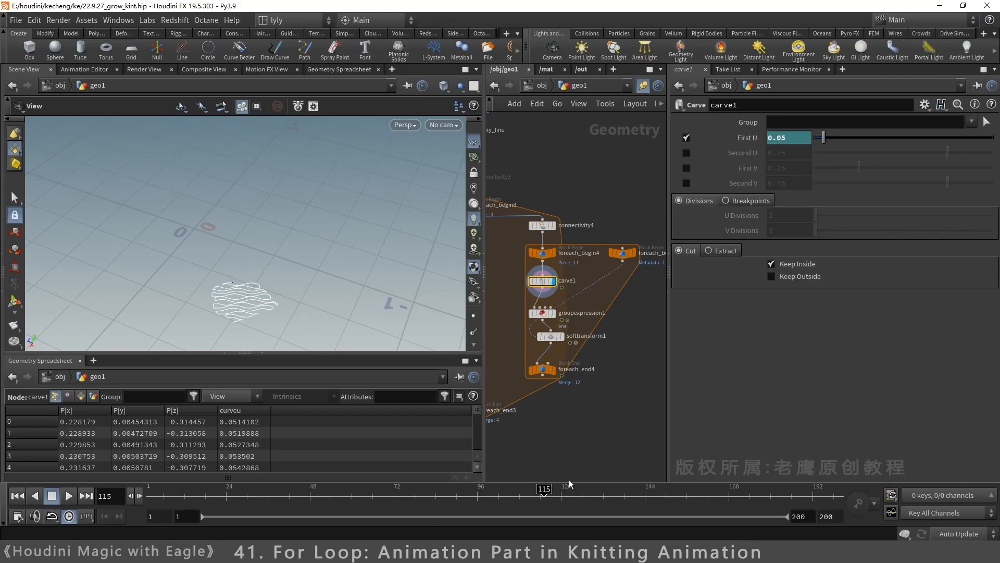
{"action": "mouse_move", "coordinate": [569, 487]}
{"action": "left_mouse_down"}
{"action": "mouse_move", "coordinate": [527, 489]}
{"action": "mouse_move", "coordinate": [563, 489]}
{"action": "left_mouse_up"}
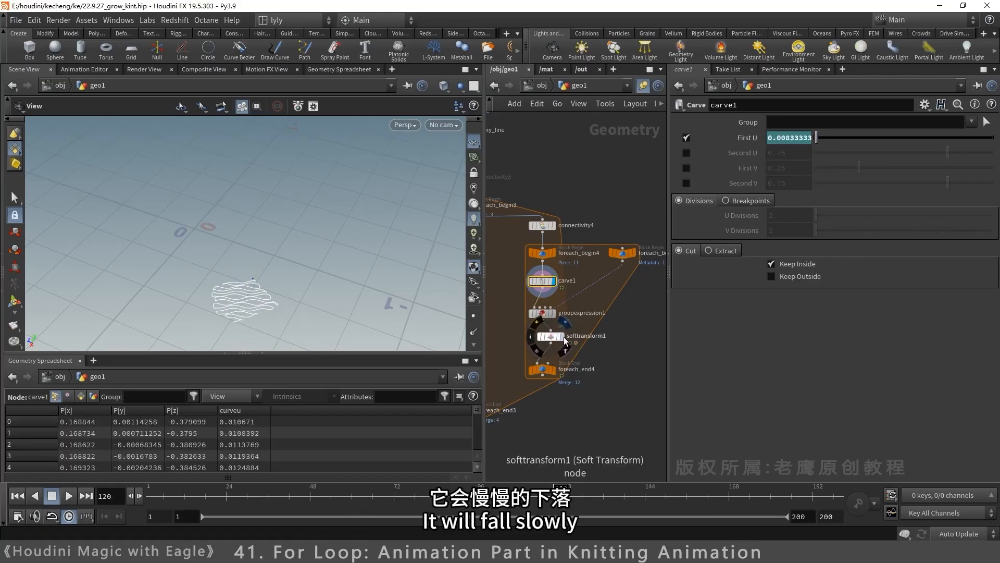
{"action": "left_click", "coordinate": [549, 337]}
{"action": "left_click_drag", "start_coordinate": [326, 490], "coordinate": [397, 491]}
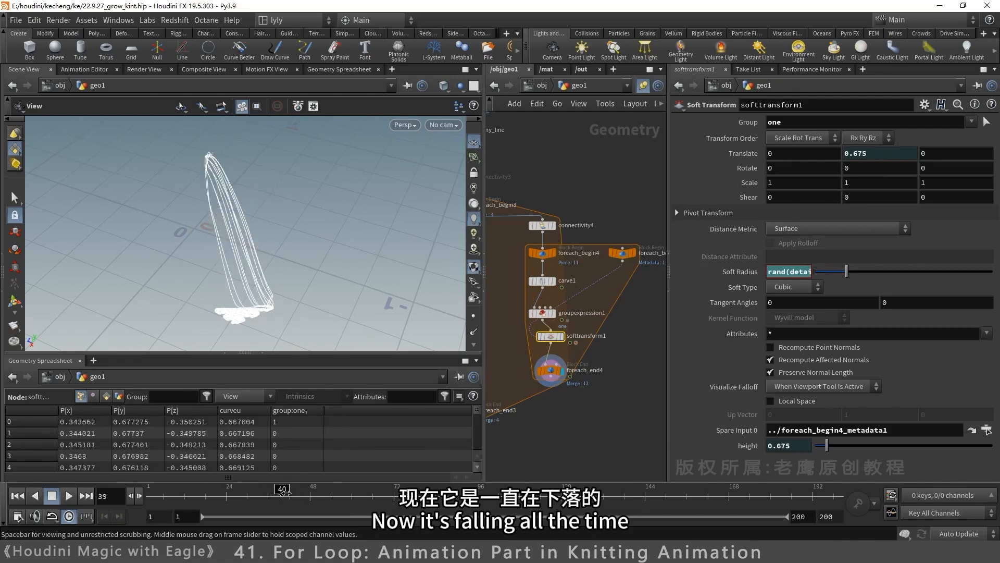
Step: Change softtransform1's height expression to if(ch("../carve1/domainu1")>0.1,1,0)
{"action": "left_click", "coordinate": [768, 447]}
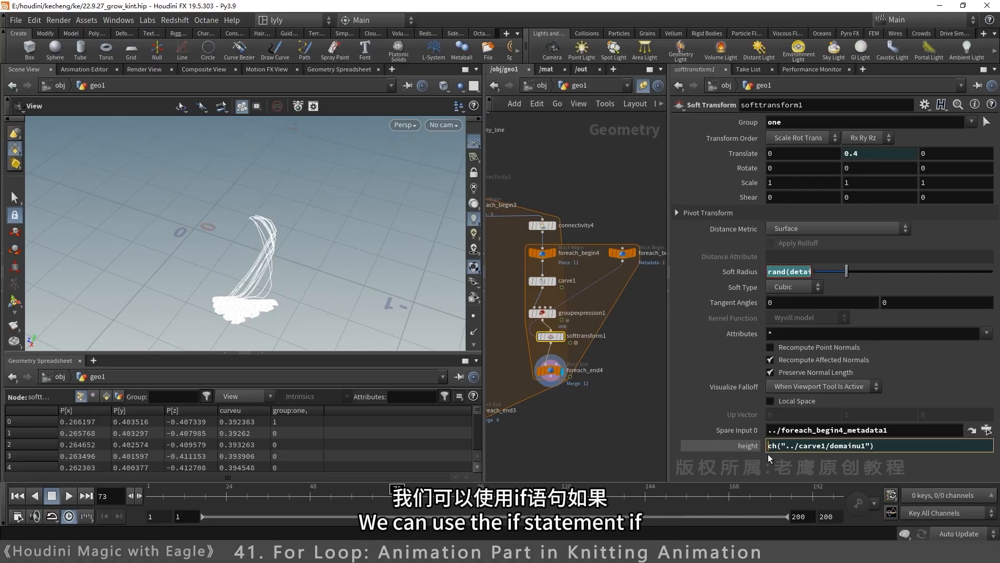
{"action": "type", "text": "if("}
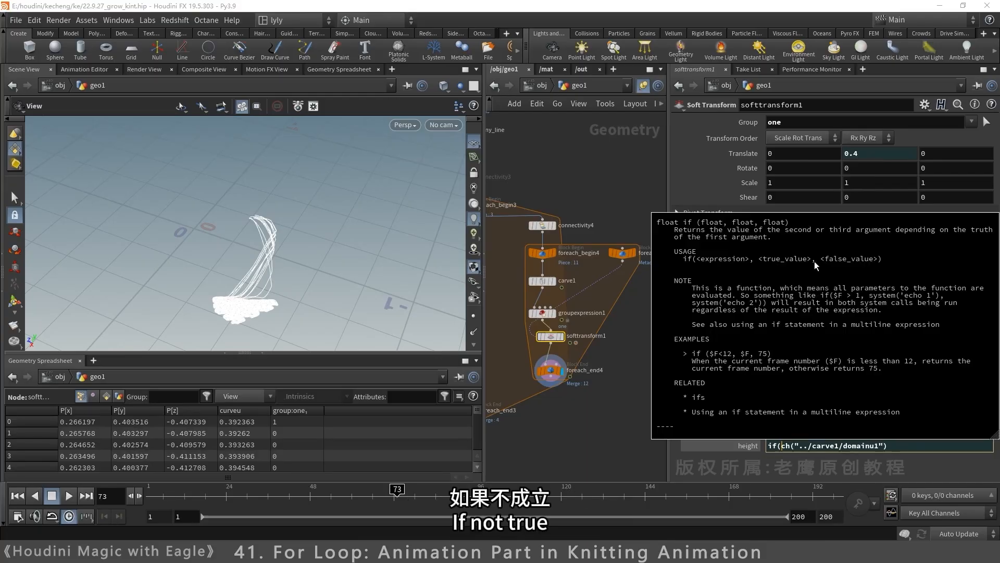
{"action": "left_click", "coordinate": [901, 445]}
{"action": "type", "text": ">"}
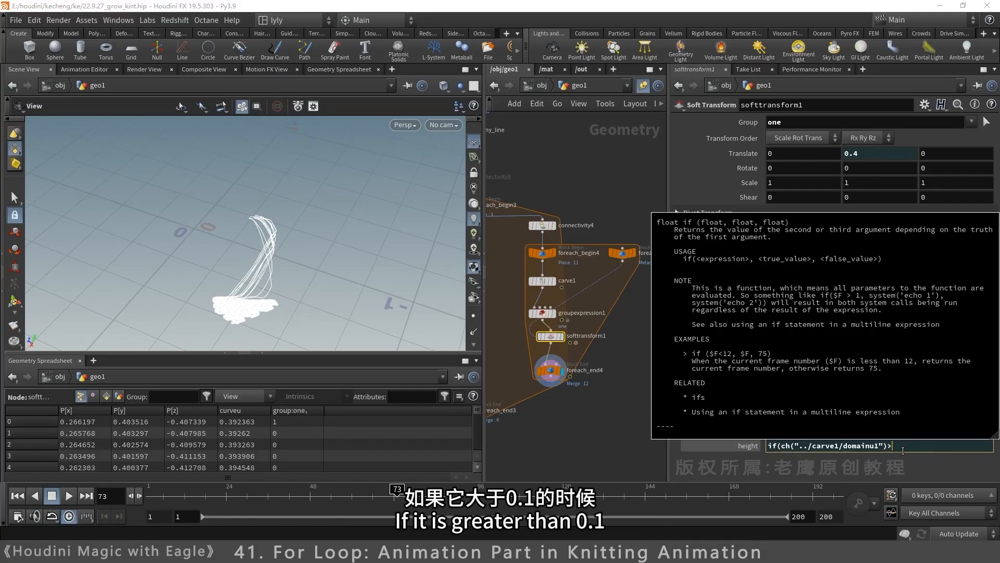
{"action": "type", "text": "0.1,1,"}
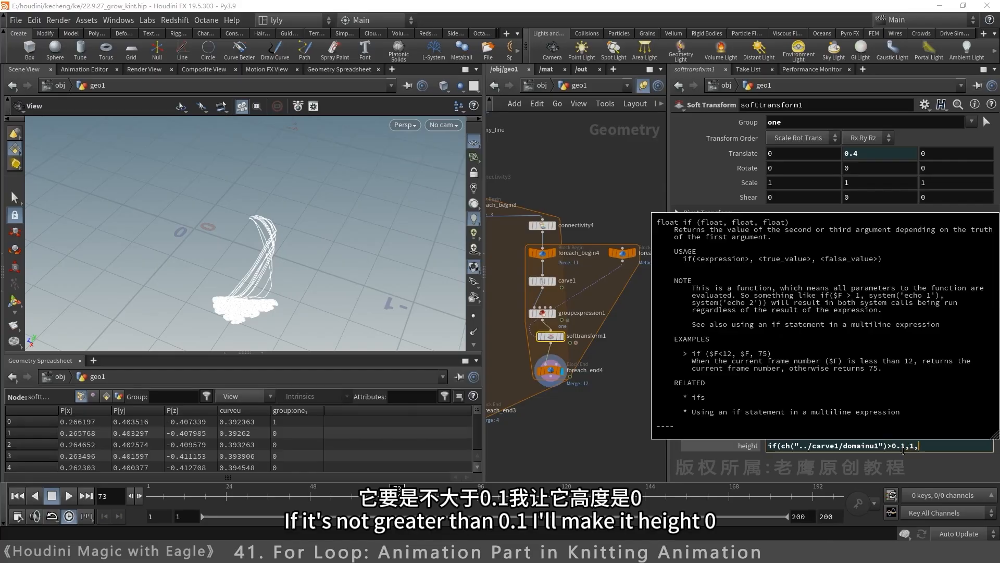
{"action": "type", "text": "0)"}
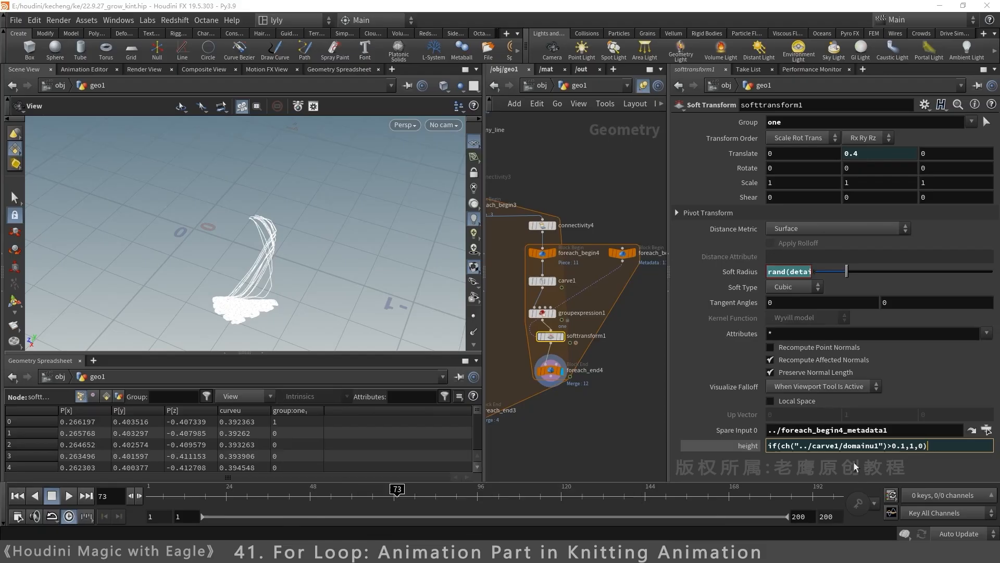
{"action": "key", "text": "Return"}
Step: Scrub the timeline back to frame 9 to check the strand lift with the conditional height
{"action": "scroll", "coordinate": [245, 264], "scroll_direction": "down", "scroll_amount": 3}
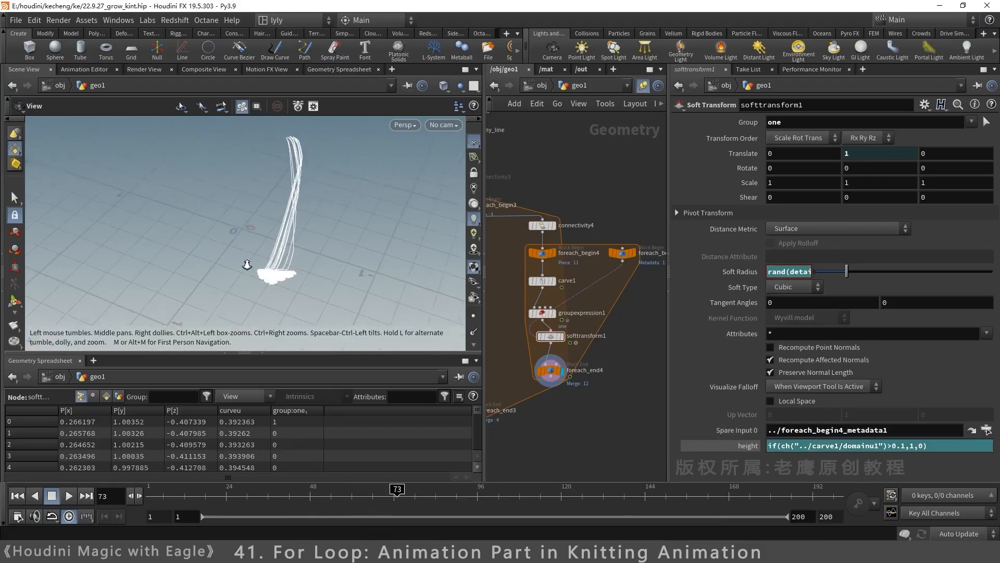
{"action": "left_click_drag", "start_coordinate": [246, 264], "coordinate": [282, 245]}
{"action": "left_click_drag", "start_coordinate": [394, 491], "coordinate": [174, 492]}
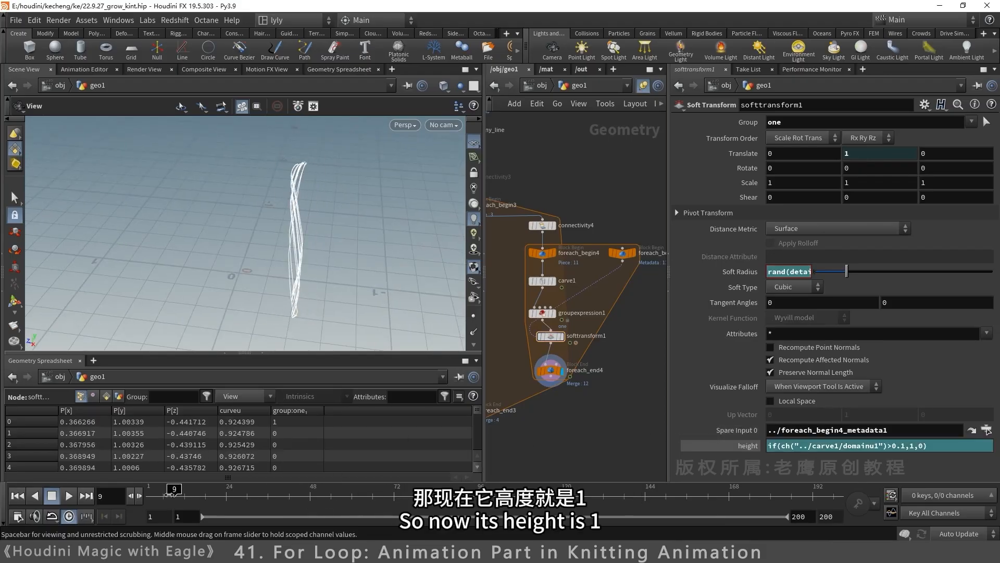
Step: Play the animation and scrub back to frame 109 to examine how the strands drop with the conditional height
{"action": "left_click", "coordinate": [70, 496]}
{"action": "middle_click_drag", "start_coordinate": [341, 271], "coordinate": [295, 260]}
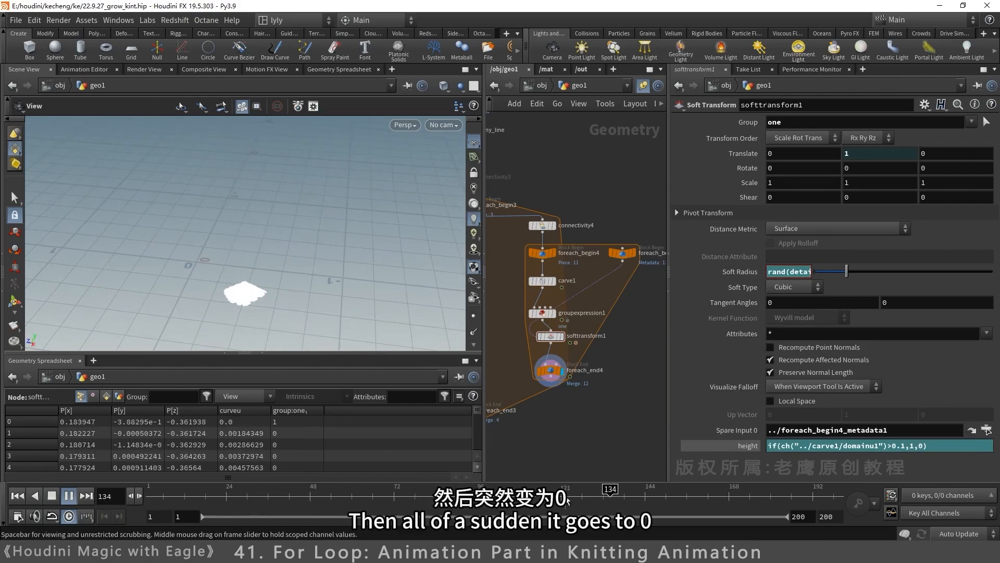
{"action": "mouse_move", "coordinate": [512, 497]}
{"action": "left_mouse_down"}
{"action": "mouse_move", "coordinate": [461, 501]}
{"action": "mouse_move", "coordinate": [523, 501]}
{"action": "left_mouse_up"}
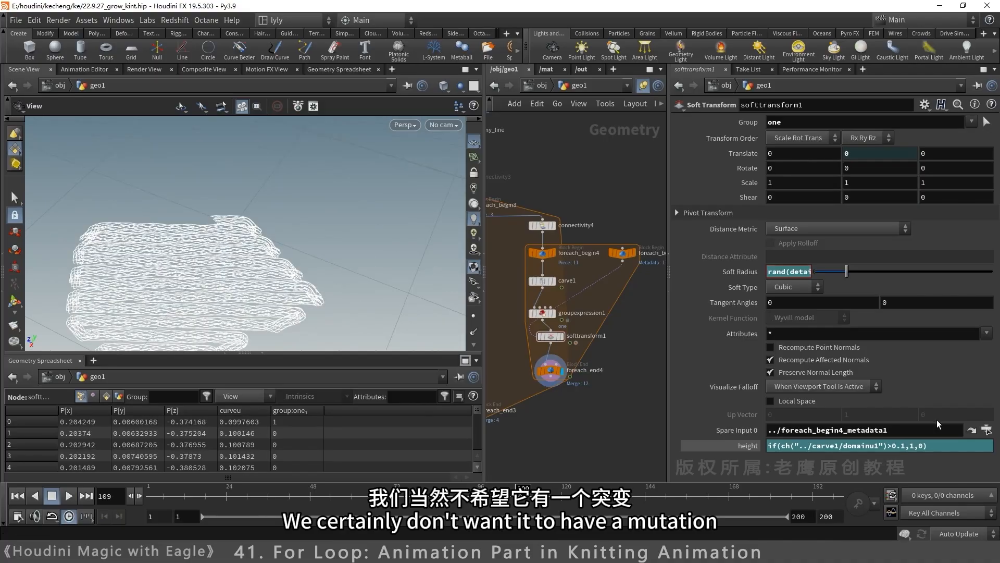
Step: Replace the 0 result in softtransform1's height expression with ch("../carve1/domainu1")
{"action": "left_click_drag", "start_coordinate": [887, 445], "coordinate": [781, 447]}
{"action": "key", "text": "ctrl+c"}
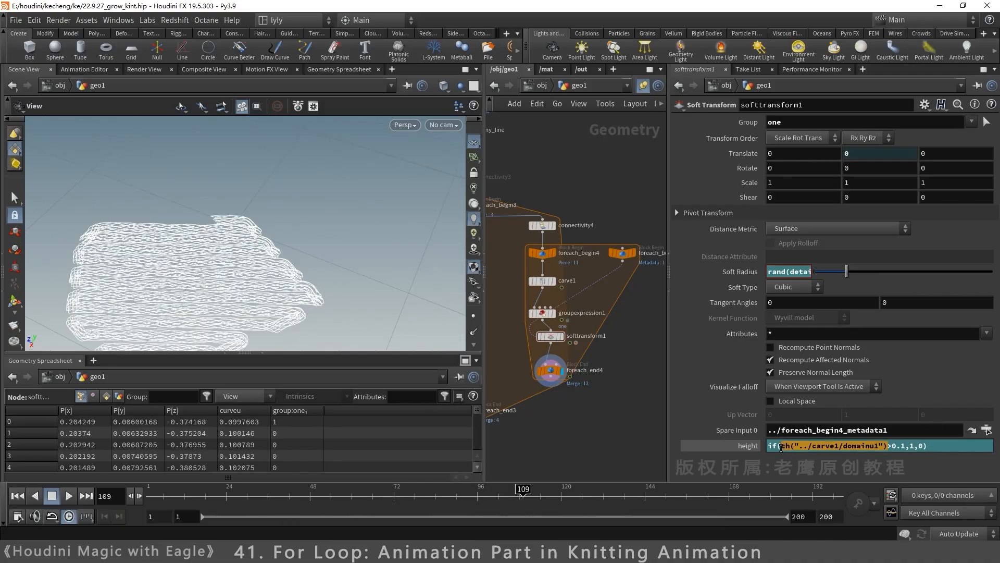
{"action": "left_click_drag", "start_coordinate": [918, 446], "coordinate": [924, 446]}
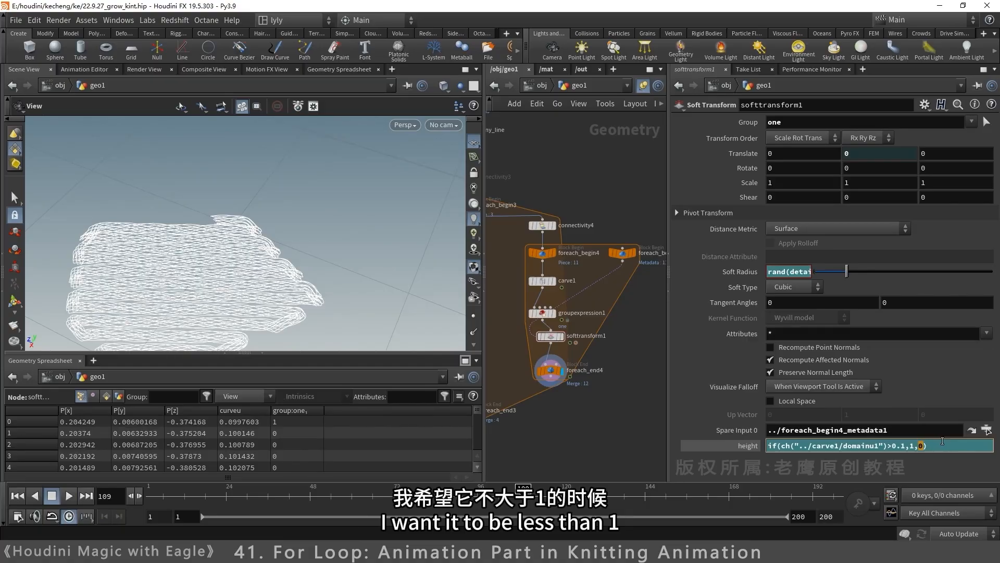
{"action": "key", "text": "ctrl+v"}
{"action": "key", "text": "Return"}
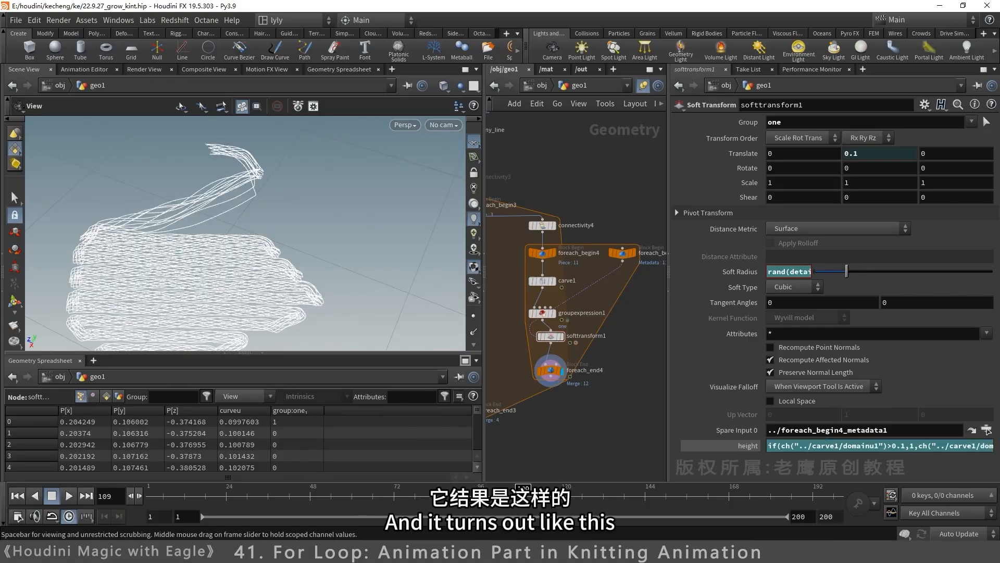
Step: Scrub and play the animation to frame 110 to examine how the strand lift falls near the end of the carve
{"action": "left_click_drag", "start_coordinate": [523, 492], "coordinate": [327, 493]}
{"action": "right_click_drag", "start_coordinate": [295, 226], "coordinate": [192, 281]}
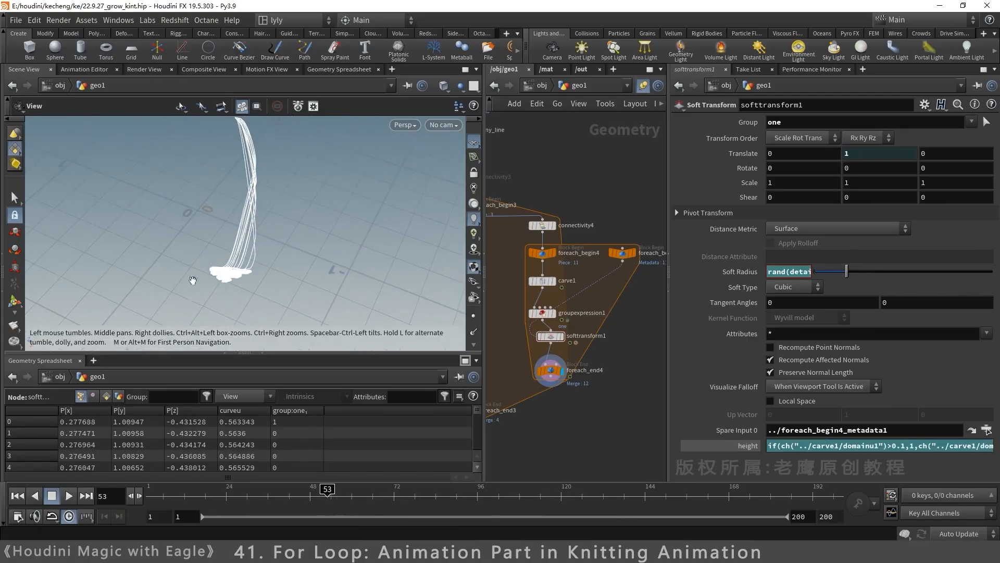
{"action": "key", "text": "Up"}
{"action": "middle_click_drag", "start_coordinate": [183, 245], "coordinate": [281, 241]}
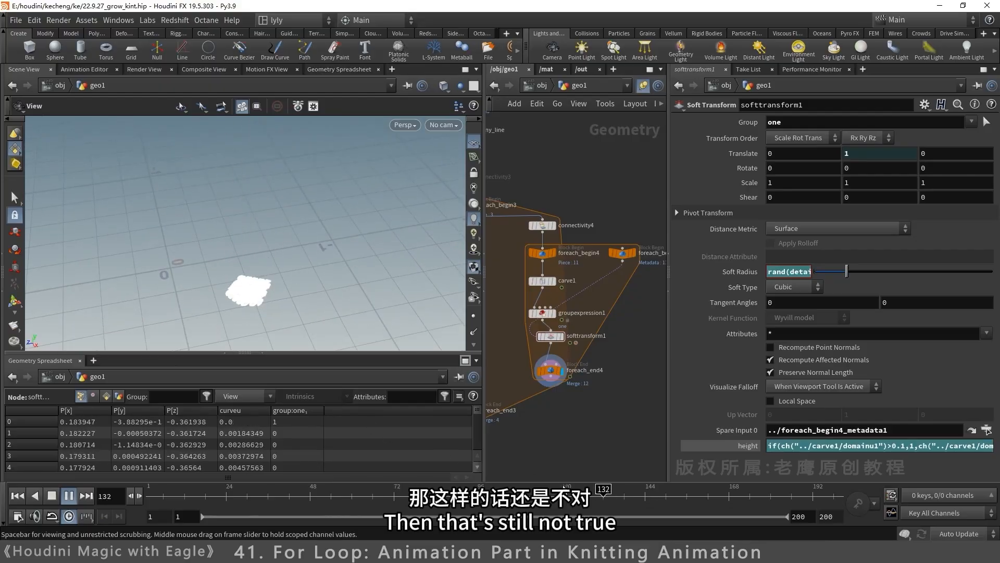
{"action": "mouse_move", "coordinate": [546, 492]}
{"action": "left_mouse_down"}
{"action": "mouse_move", "coordinate": [492, 492]}
{"action": "mouse_move", "coordinate": [529, 492]}
{"action": "left_mouse_up"}
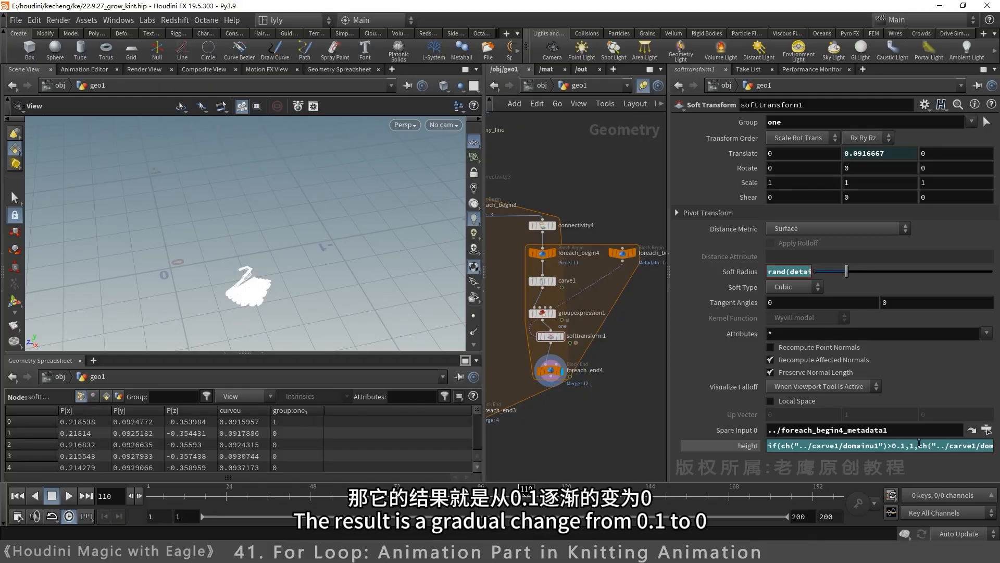
Step: Multiply the false result by 10, making softtransform1's height if(ch("../carve1/domainu1")>0.1,1,ch("../carve1/domainu1")*10)
{"action": "left_click_drag", "start_coordinate": [669, 446], "coordinate": [577, 445]}
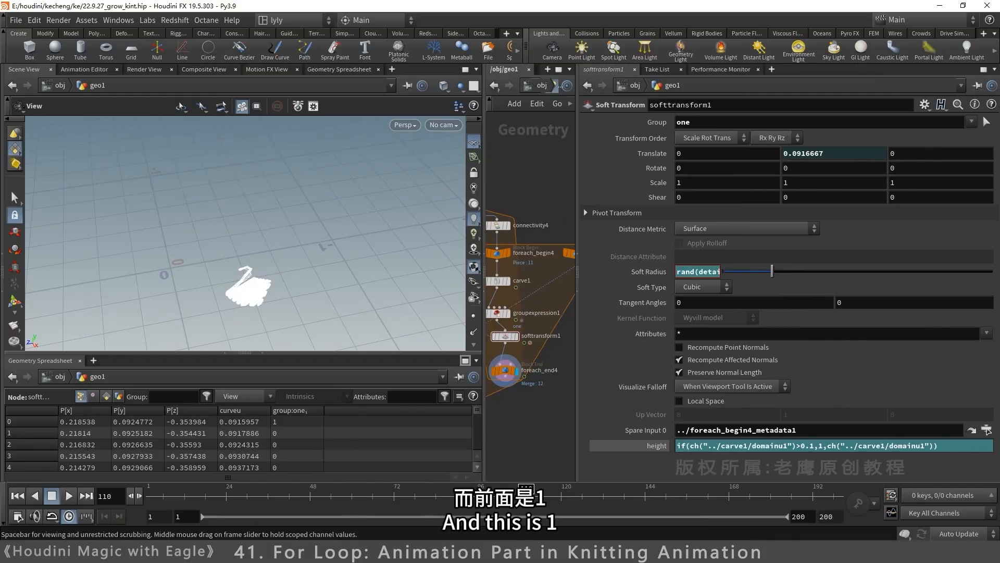
{"action": "left_click_drag", "start_coordinate": [526, 493], "coordinate": [512, 492]}
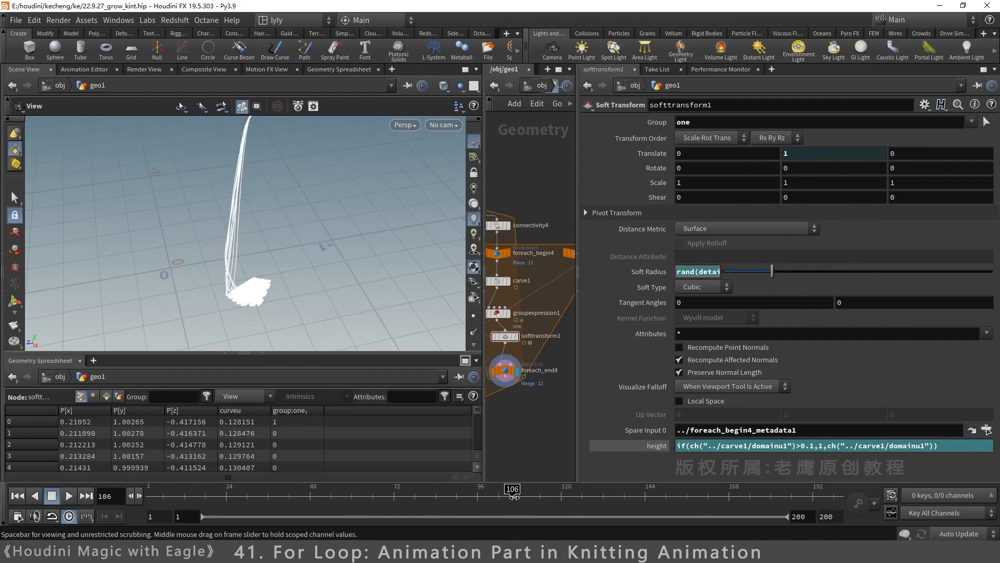
{"action": "left_click", "coordinate": [934, 448]}
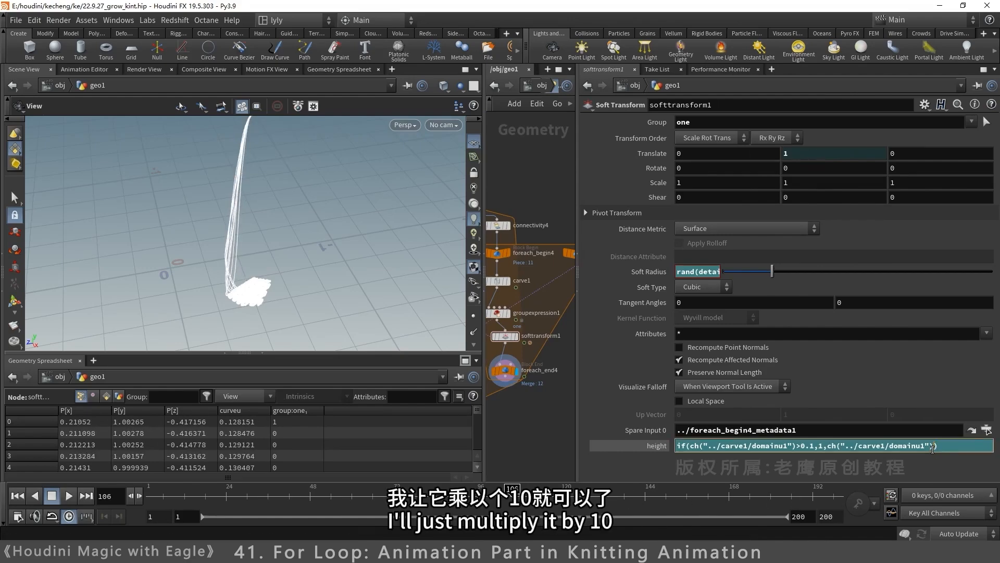
{"action": "type", "text": "*10"}
{"action": "key", "text": "Return"}
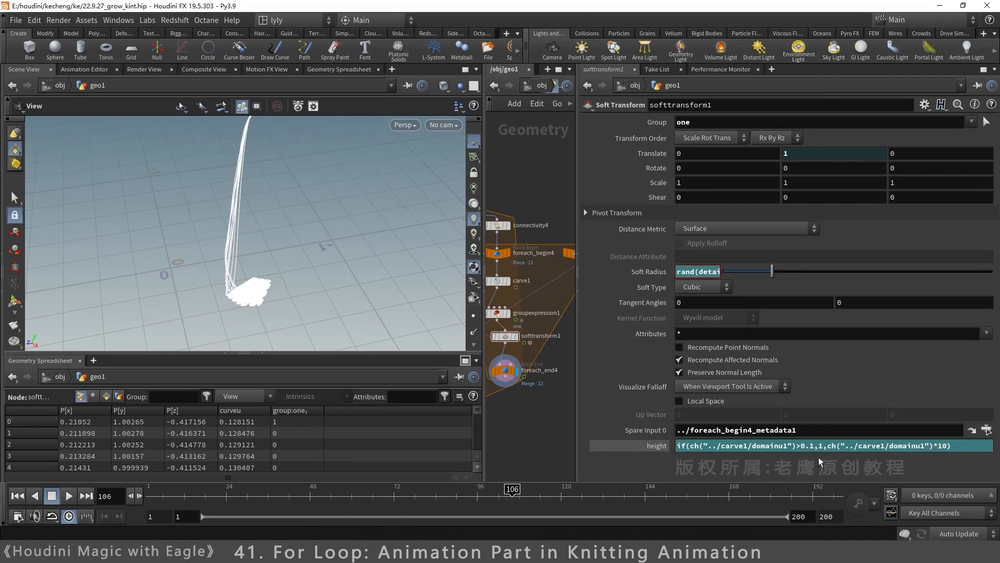
Step: Play and scrub the animation from frame 45 to check how smoothly the strands fall with the scaled height
{"action": "left_click_drag", "start_coordinate": [495, 492], "coordinate": [300, 491]}
{"action": "left_click_drag", "start_coordinate": [257, 312], "coordinate": [308, 271]}
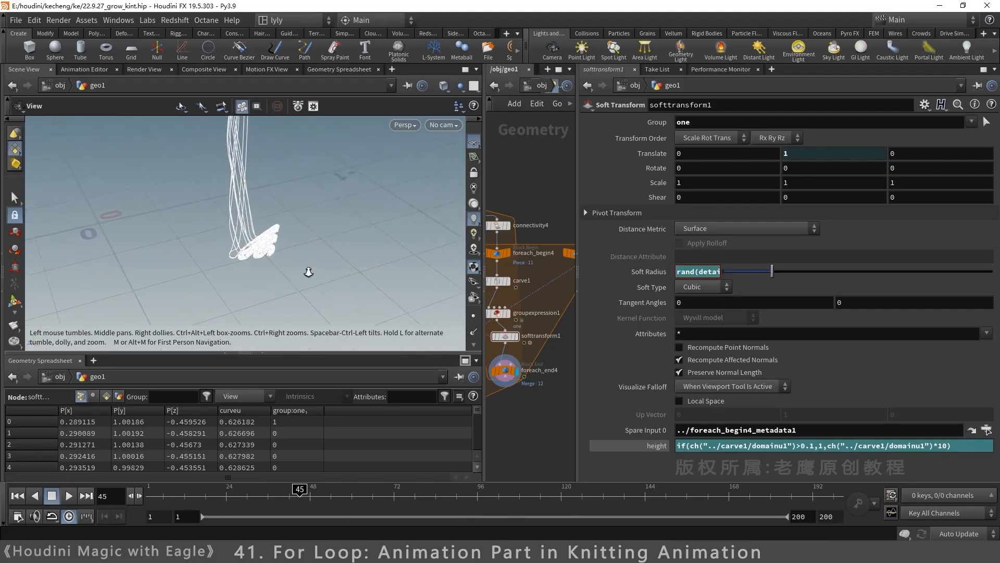
{"action": "left_click", "coordinate": [68, 495]}
{"action": "right_click_drag", "start_coordinate": [386, 188], "coordinate": [292, 238]}
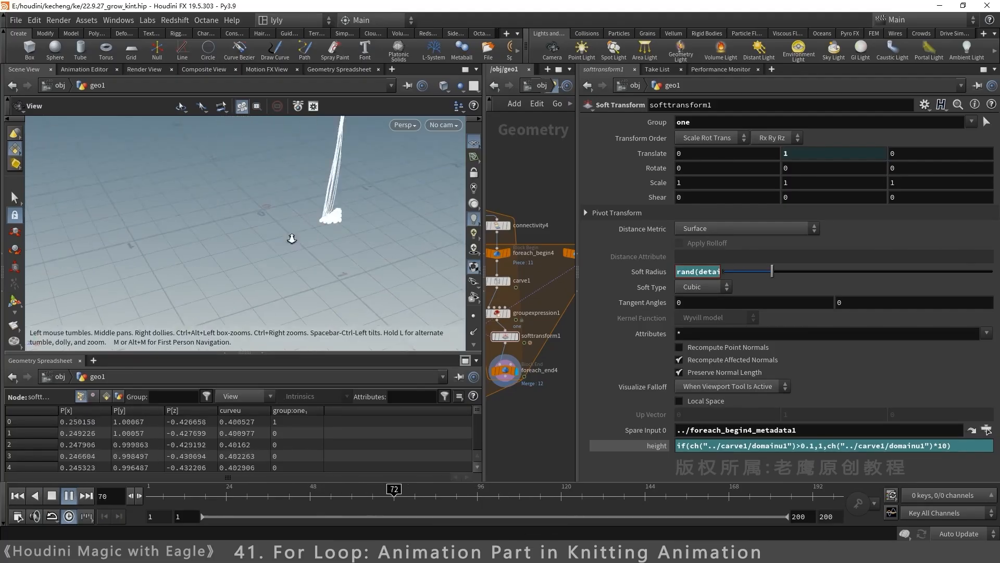
{"action": "middle_click_drag", "start_coordinate": [331, 211], "coordinate": [302, 274]}
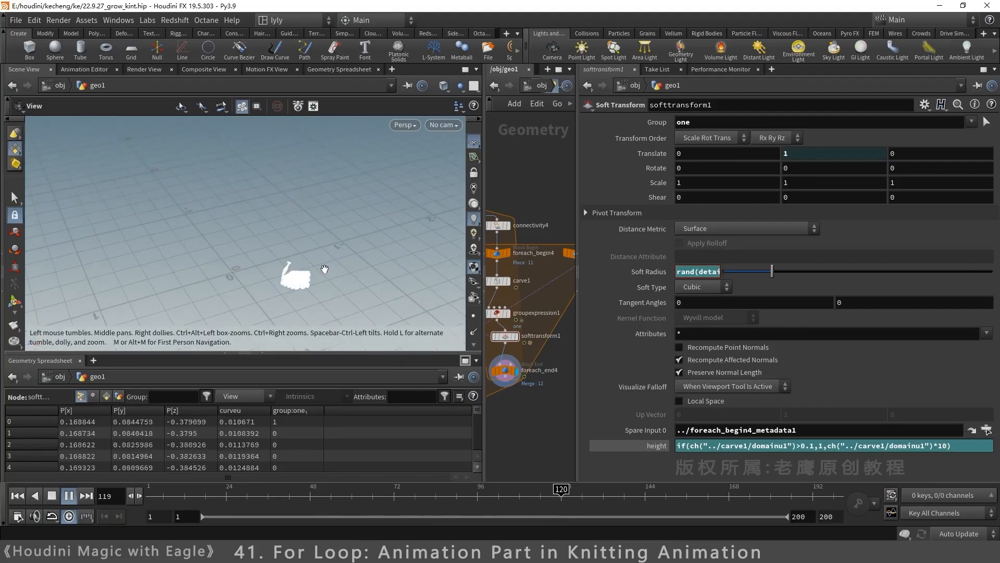
{"action": "left_click_drag", "start_coordinate": [596, 494], "coordinate": [575, 494]}
Step: Replay the strand fall up to frame 129 and save the scene file
{"action": "left_click", "coordinate": [68, 495]}
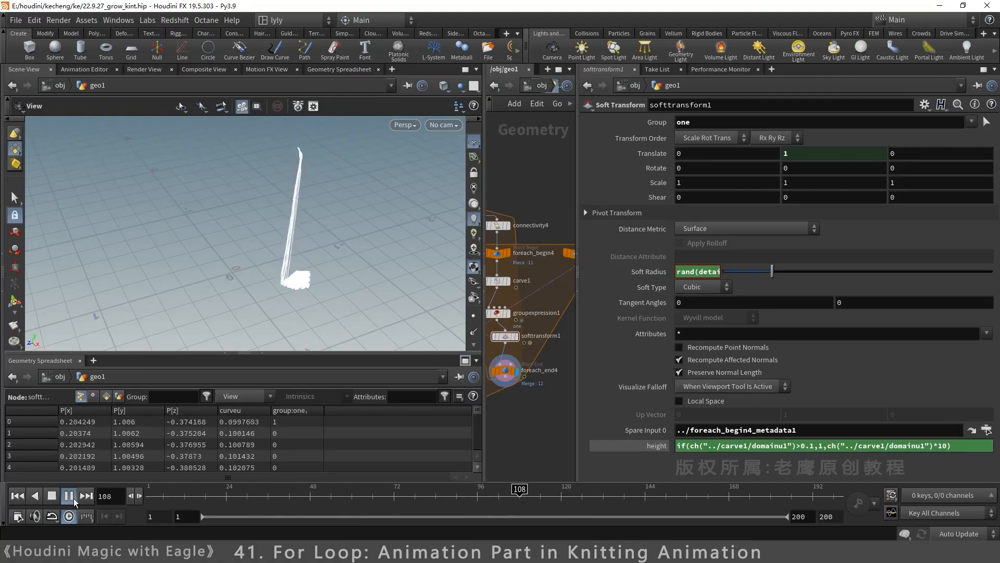
{"action": "left_click", "coordinate": [73, 498]}
{"action": "key", "text": "ctrl+s"}
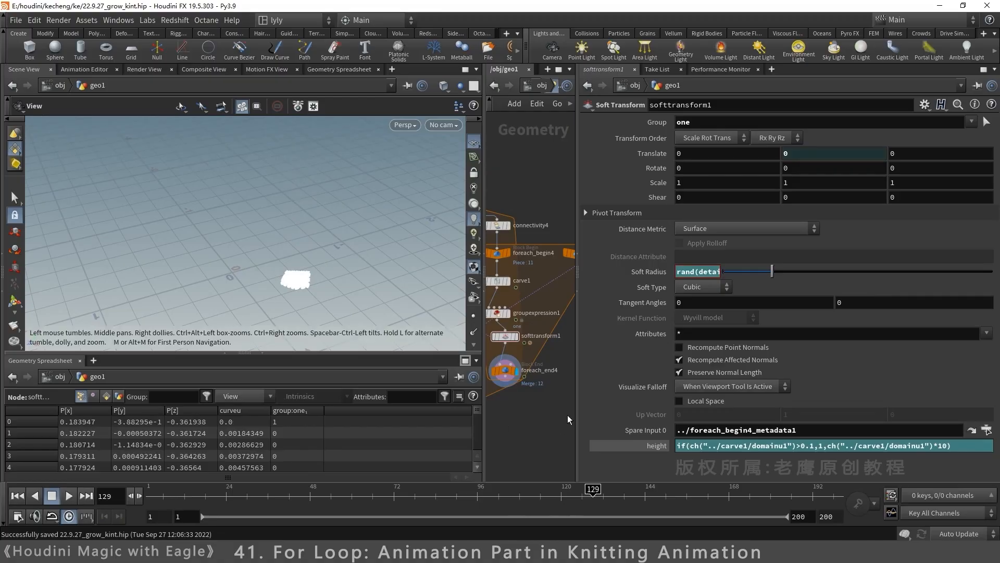
Step: Display foreach_end3, return to frame 1 and turn off Single Pass so that all pieces are processed
{"action": "left_click_drag", "start_coordinate": [577, 412], "coordinate": [687, 375]}
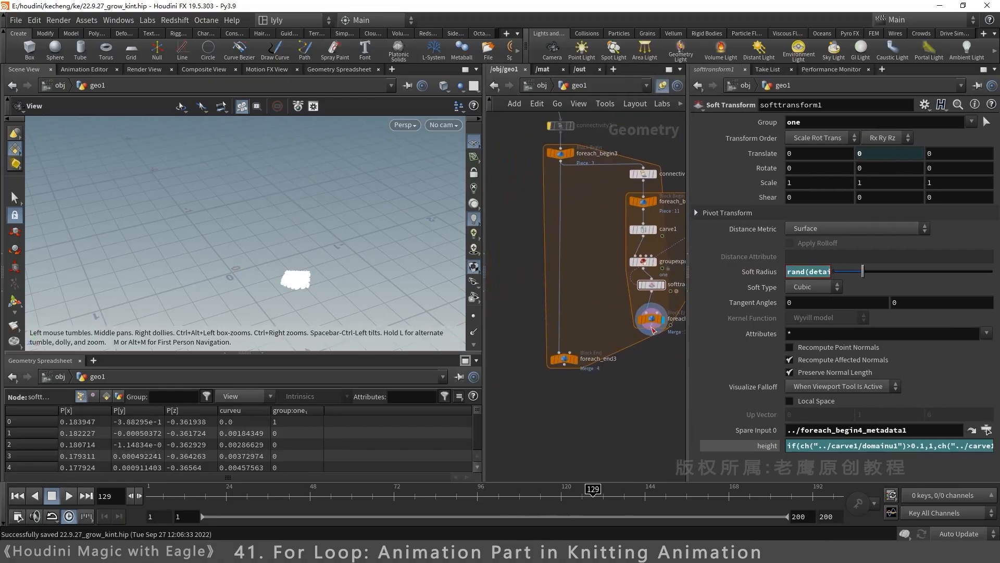
{"action": "left_click_drag", "start_coordinate": [652, 325], "coordinate": [560, 353]}
{"action": "left_click", "coordinate": [576, 360]}
{"action": "left_click", "coordinate": [565, 360]}
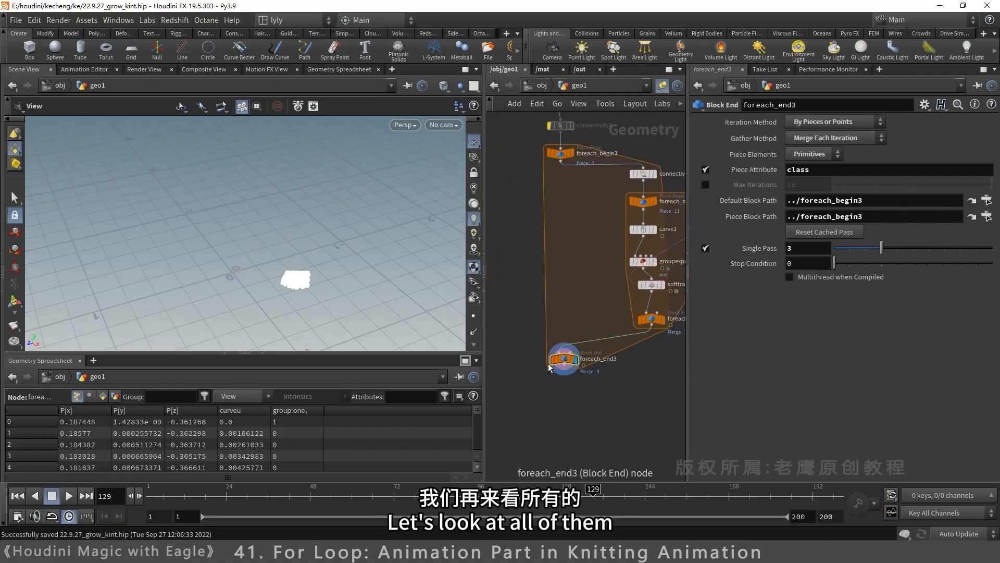
{"action": "left_click_drag", "start_coordinate": [209, 493], "coordinate": [148, 492]}
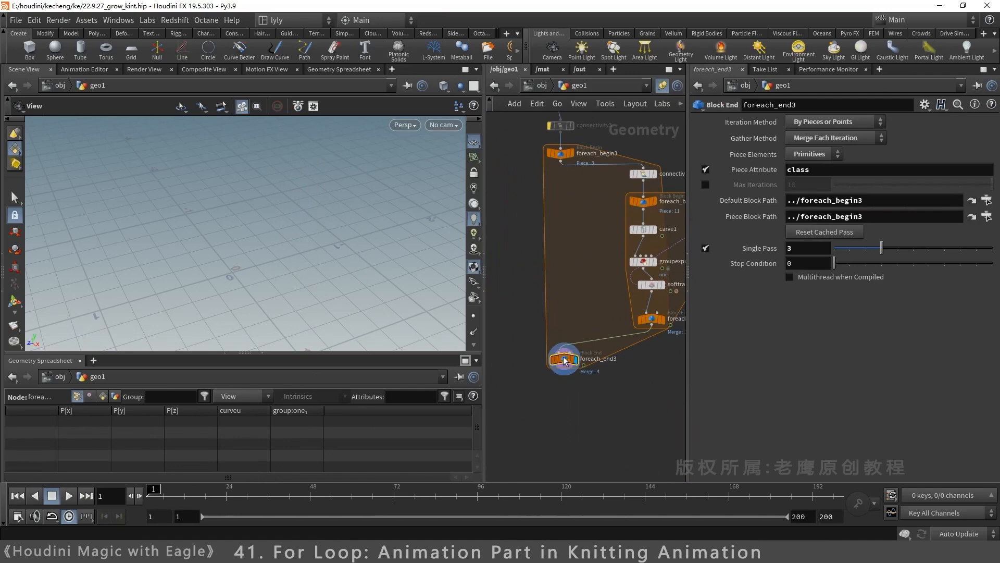
{"action": "left_click", "coordinate": [706, 247]}
Step: Play the growth animation of all knit pieces and examine the lifted strands up close
{"action": "left_click", "coordinate": [70, 495]}
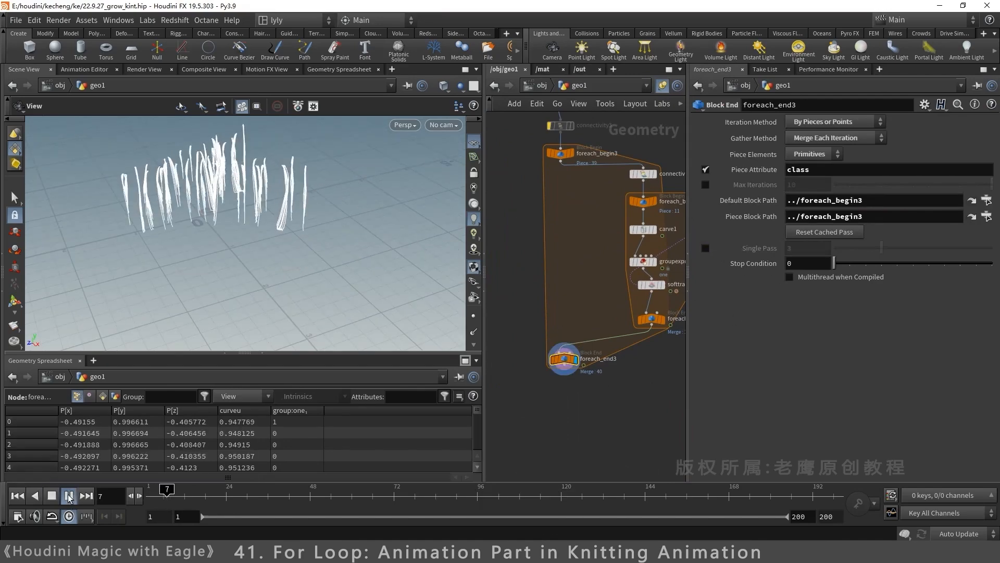
{"action": "left_click", "coordinate": [69, 496]}
{"action": "mouse_move", "coordinate": [219, 198]}
{"action": "left_mouse_down"}
{"action": "mouse_move", "coordinate": [326, 228]}
{"action": "mouse_move", "coordinate": [264, 233]}
{"action": "mouse_move", "coordinate": [230, 212]}
{"action": "left_mouse_up"}
{"action": "right_click_drag", "start_coordinate": [230, 213], "coordinate": [417, 203]}
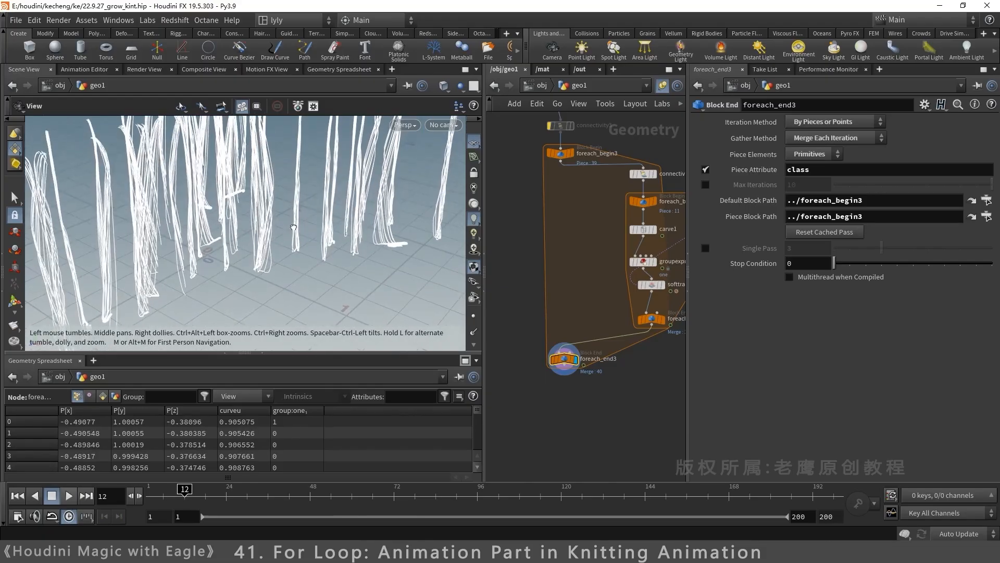
{"action": "left_click", "coordinate": [70, 497]}
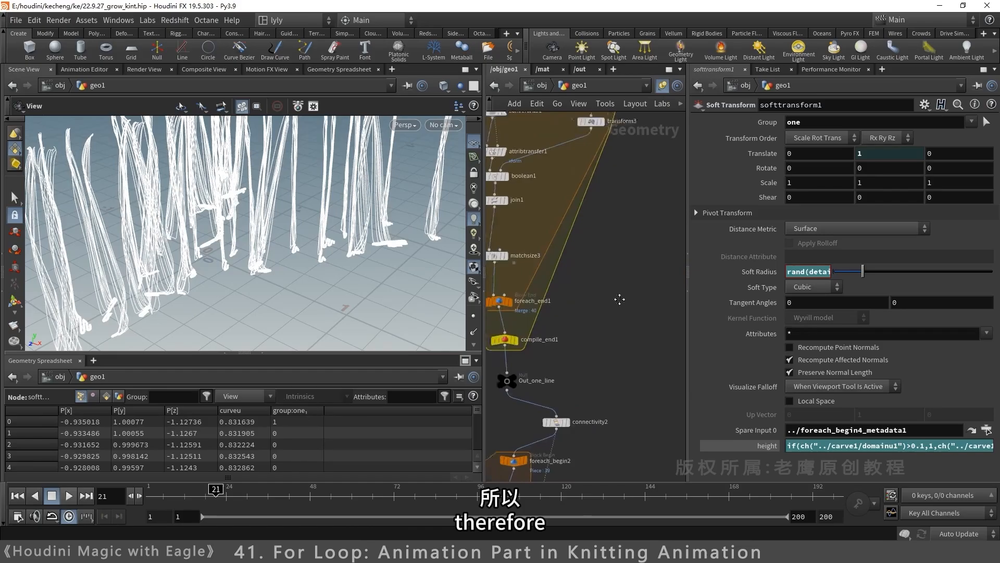
Step: Trace the network from compile_end1 down to the nested for-each loops
{"action": "middle_click_drag", "start_coordinate": [618, 299], "coordinate": [666, 360]}
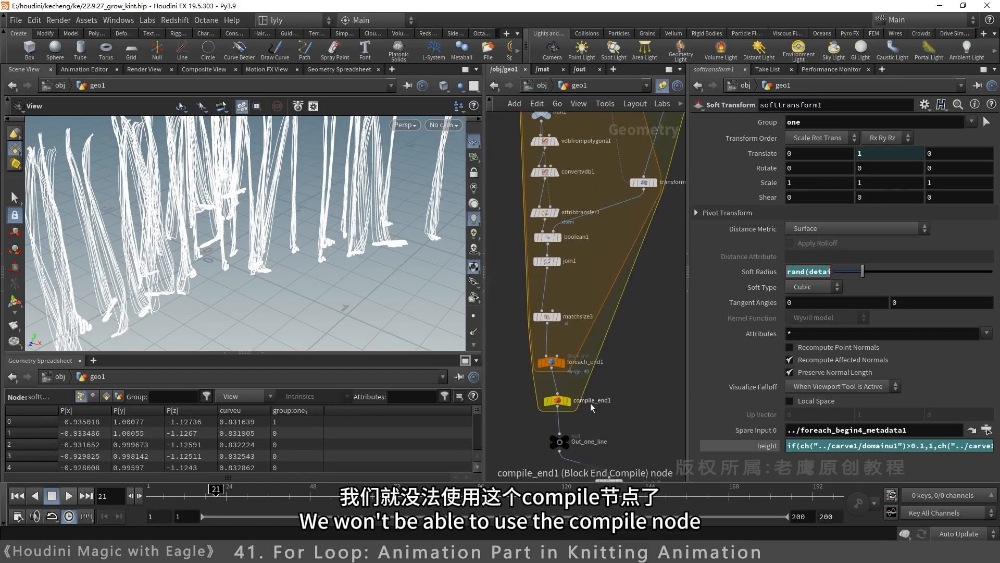
{"action": "middle_click_drag", "start_coordinate": [632, 436], "coordinate": [594, 214]}
{"action": "scroll", "coordinate": [610, 341], "scroll_direction": "down", "scroll_amount": 2}
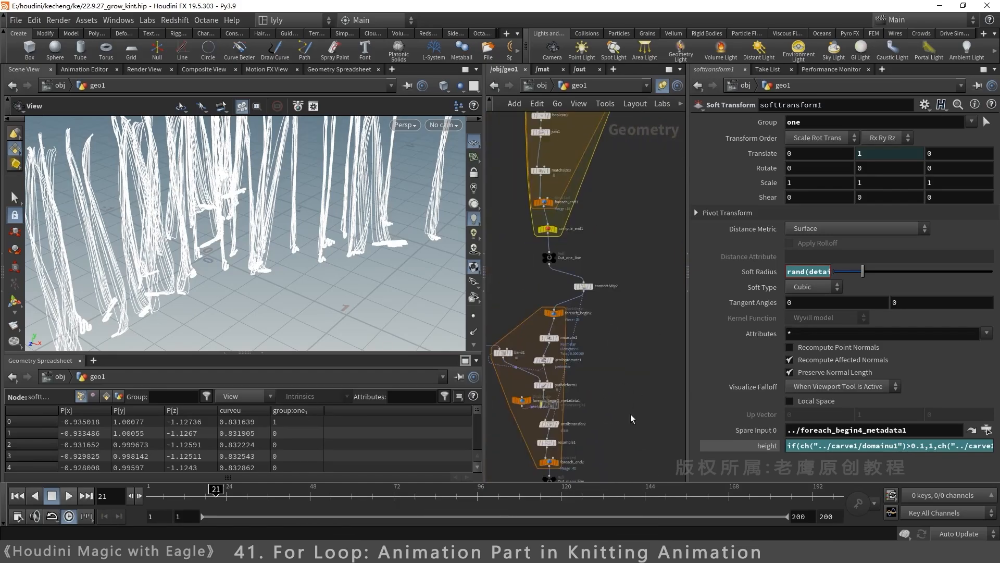
{"action": "middle_click_drag", "start_coordinate": [630, 418], "coordinate": [629, 293]}
{"action": "middle_click_drag", "start_coordinate": [585, 380], "coordinate": [616, 413]}
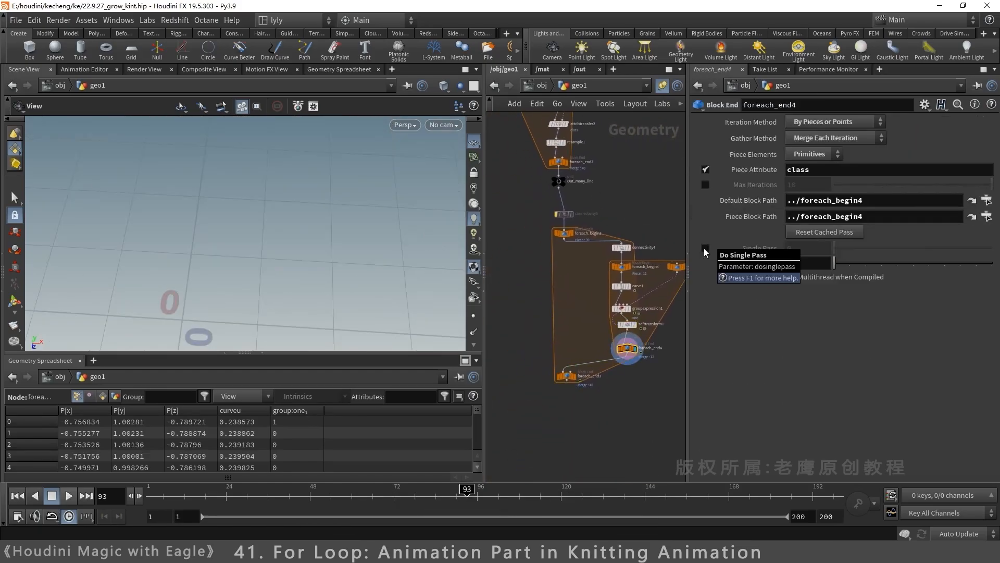
Step: Try Single Pass 0 on foreach_end4 at frame 126, and turn it off again
{"action": "left_click", "coordinate": [706, 248]}
{"action": "left_click", "coordinate": [582, 492]}
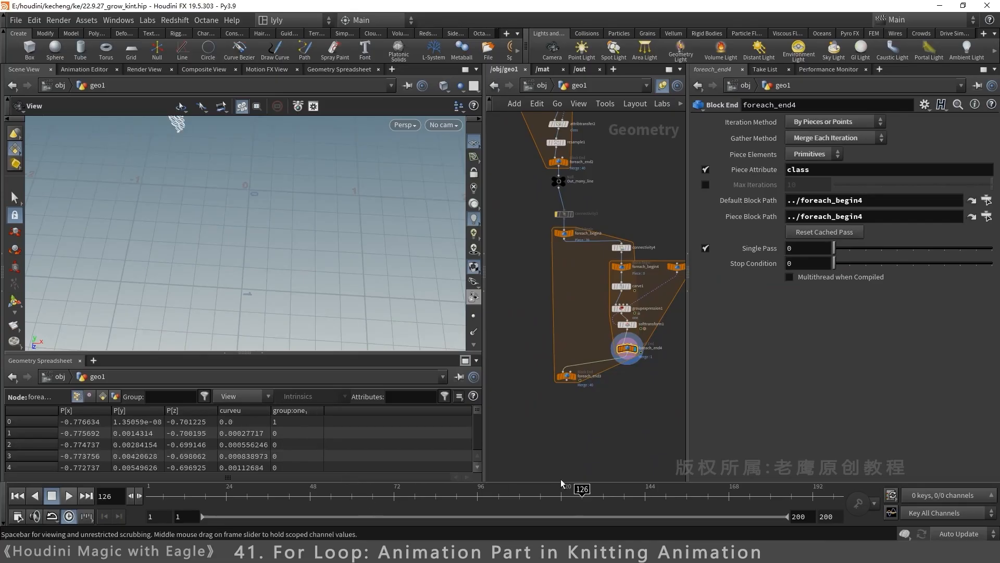
{"action": "middle_click_drag", "start_coordinate": [251, 190], "coordinate": [291, 308], "text": "alt"}
{"action": "left_click", "coordinate": [706, 247]}
{"action": "left_click_drag", "start_coordinate": [318, 240], "coordinate": [174, 227], "text": "alt"}
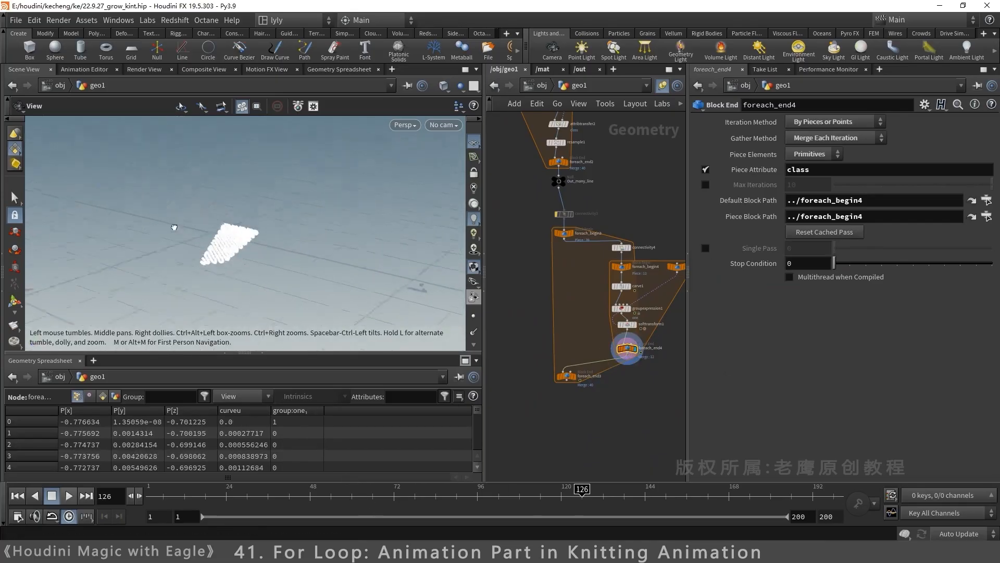
Step: Scrub the timeline to frame 109 to check whether the strands of one piece fall at the same time
{"action": "left_click_drag", "start_coordinate": [376, 493], "coordinate": [519, 494]}
{"action": "left_click_drag", "start_coordinate": [245, 245], "coordinate": [307, 224], "text": "alt"}
{"action": "mouse_move", "coordinate": [487, 494]}
{"action": "left_mouse_down"}
{"action": "mouse_move", "coordinate": [565, 508]}
{"action": "mouse_move", "coordinate": [524, 499]}
{"action": "left_mouse_up"}
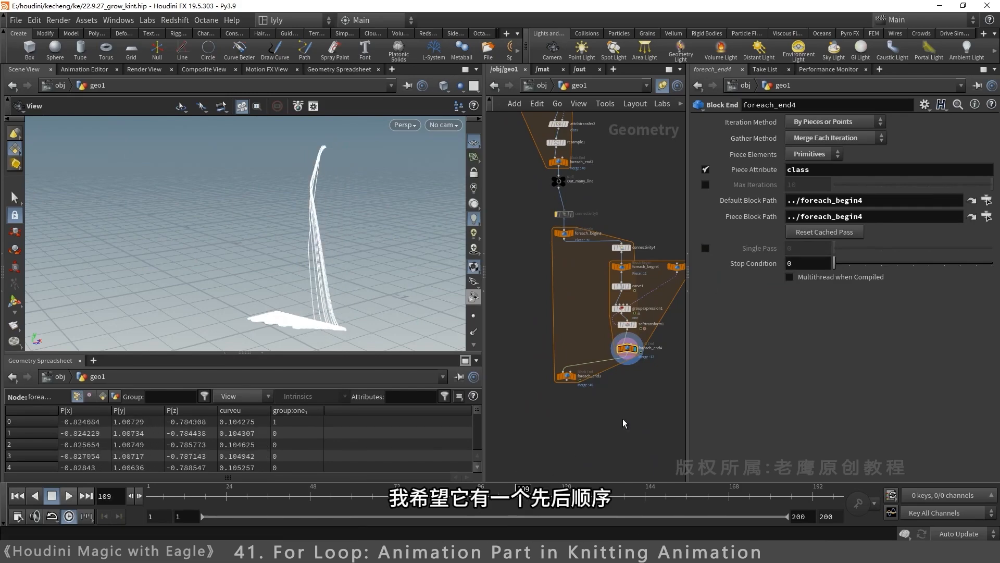
Step: Review softtransform1's height setting, and display carve1's carved strands at frame 75
{"action": "middle_click_drag", "start_coordinate": [639, 391], "coordinate": [597, 390]}
{"action": "scroll", "coordinate": [596, 388], "scroll_direction": "up", "scroll_amount": 1}
{"action": "left_click", "coordinate": [583, 312]}
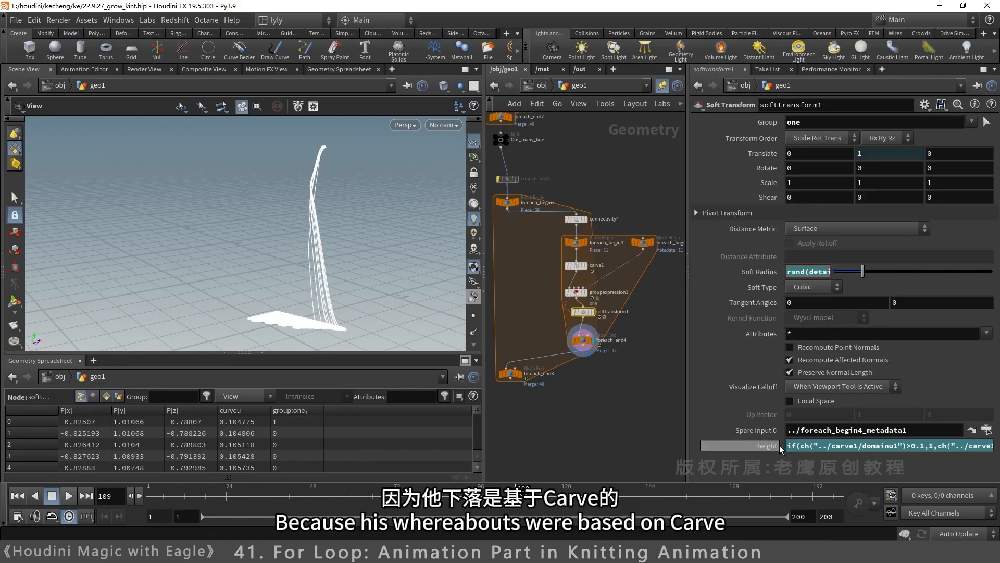
{"action": "left_click", "coordinate": [584, 266]}
{"action": "left_click", "coordinate": [578, 267]}
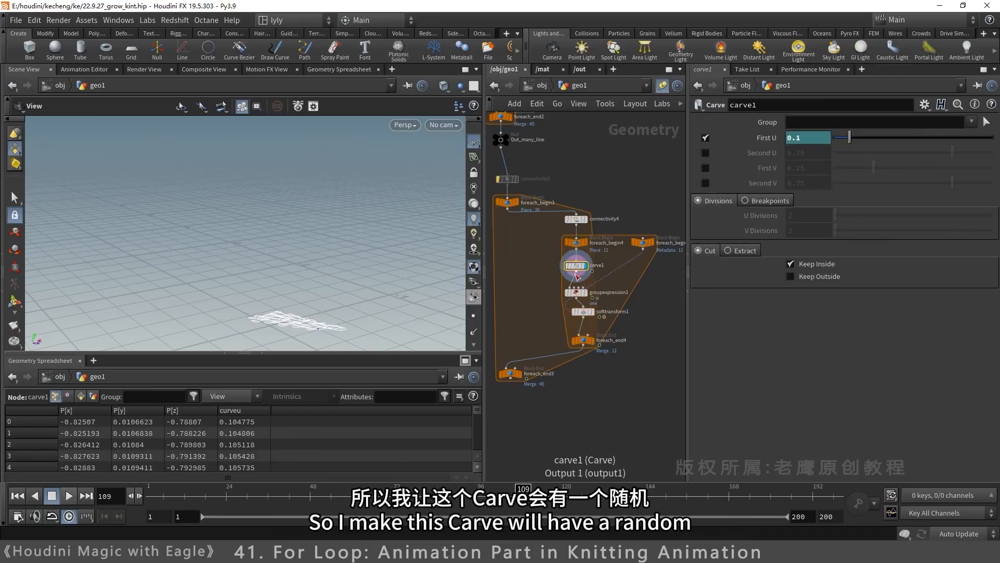
{"action": "left_click_drag", "start_coordinate": [521, 497], "coordinate": [405, 497]}
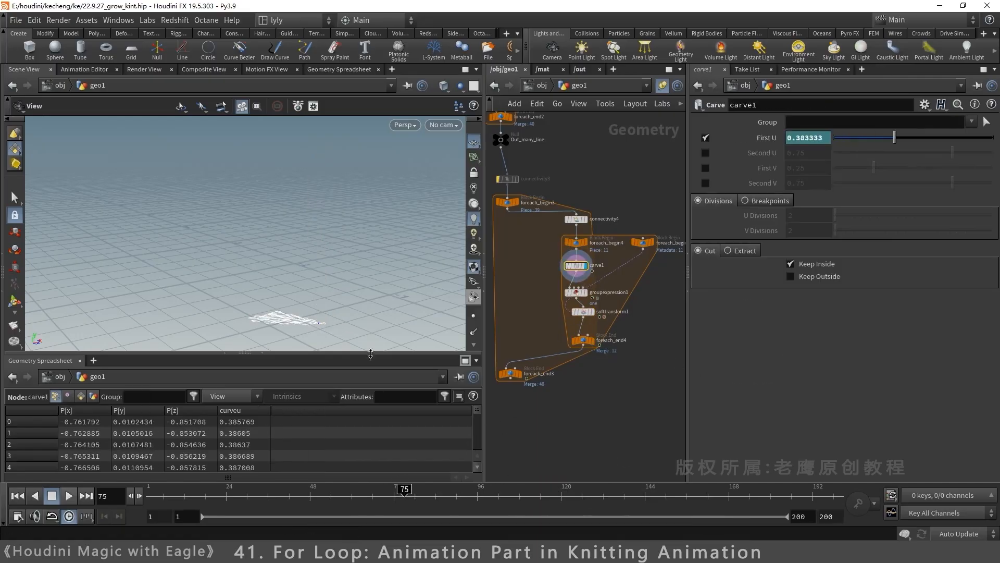
{"action": "left_click_drag", "start_coordinate": [333, 307], "coordinate": [396, 323]}
Step: Add a spare input to carve1 and reference foreach_begin4_metadata1 in it
{"action": "left_click", "coordinate": [925, 106]}
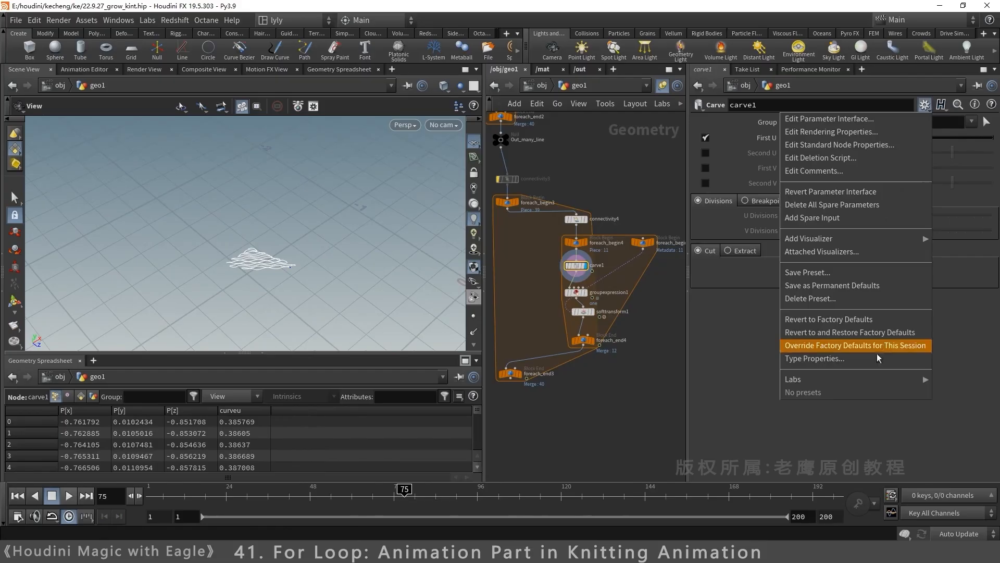
{"action": "left_click", "coordinate": [798, 219]}
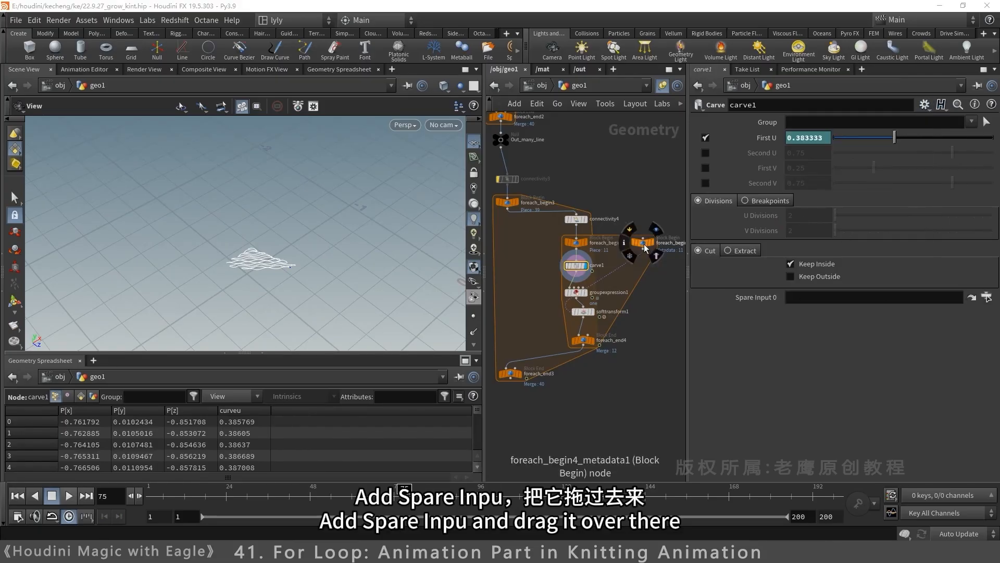
{"action": "left_click_drag", "start_coordinate": [643, 242], "coordinate": [844, 297]}
{"action": "scroll", "coordinate": [632, 359], "scroll_direction": "up", "scroll_amount": 2}
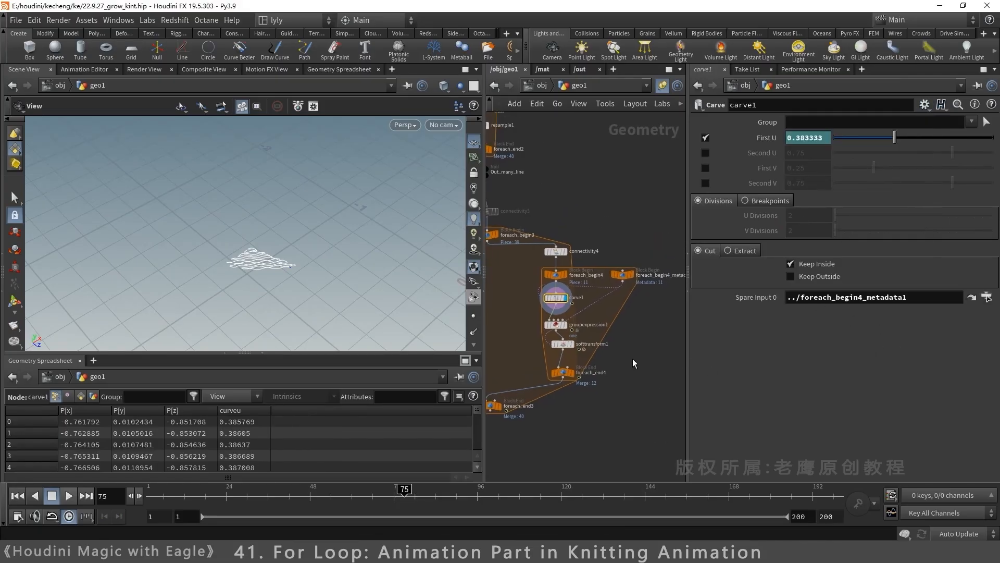
Step: Save the scene and copy the rand(detail(-1,"iteration",0)) part of softtransform1's Soft Radius expression
{"action": "left_click", "coordinate": [547, 340]}
{"action": "key", "text": "ctrl+s"}
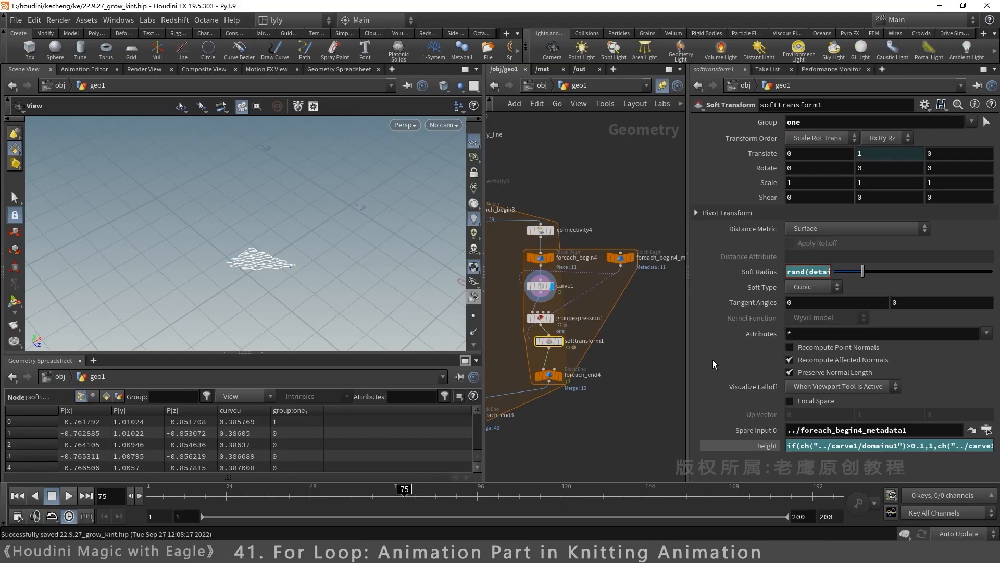
{"action": "left_click", "coordinate": [774, 270]}
{"action": "left_click", "coordinate": [755, 276]}
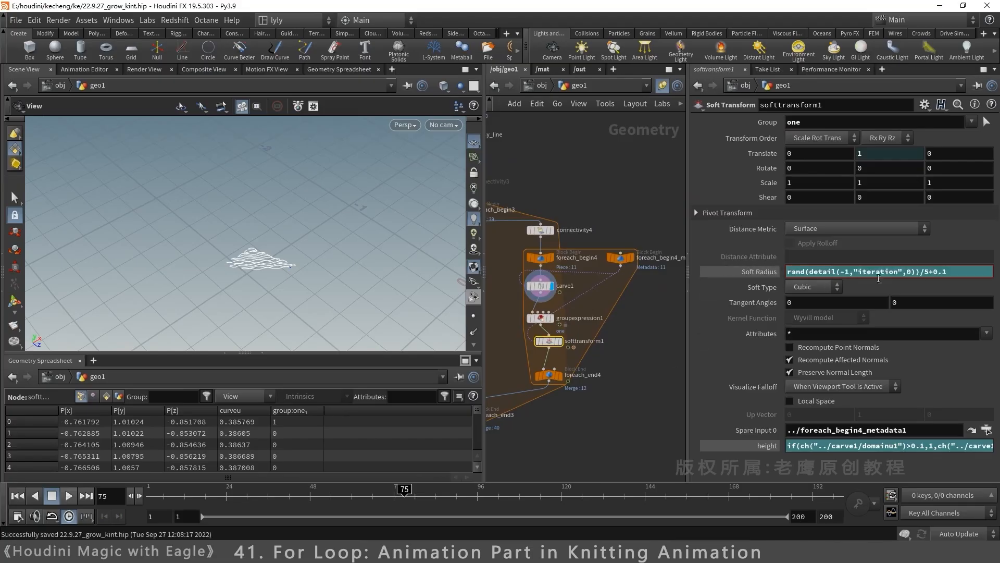
{"action": "left_click_drag", "start_coordinate": [919, 271], "coordinate": [771, 273]}
{"action": "key", "text": "ctrl+c"}
{"action": "left_click", "coordinate": [562, 287]}
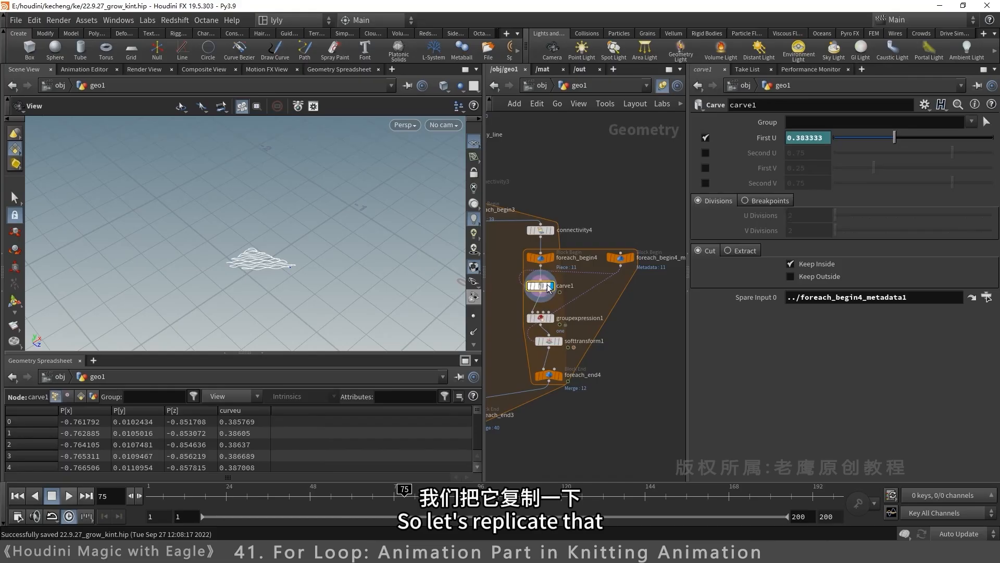
{"action": "left_click", "coordinate": [767, 141]}
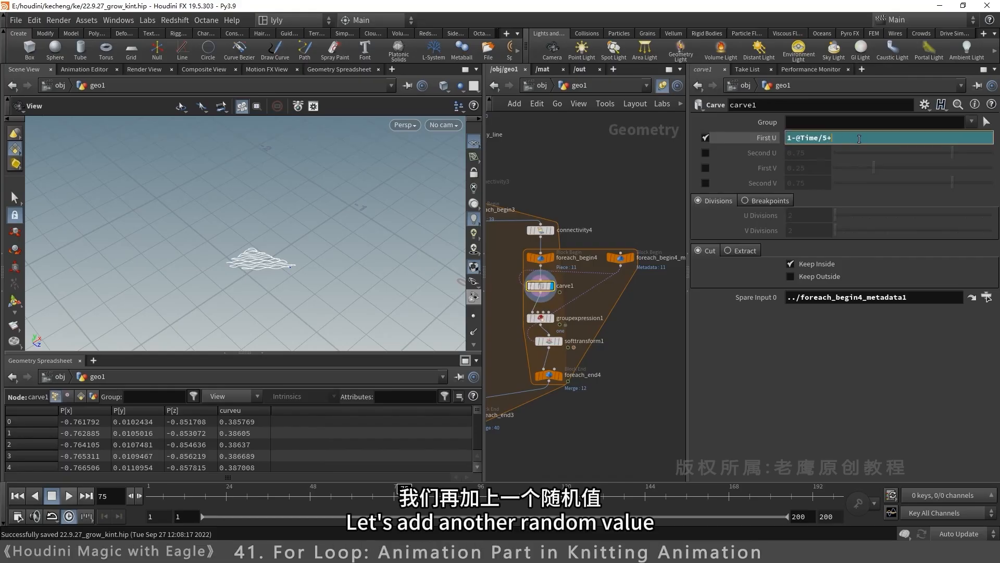
{"action": "type", "text": "+"}
{"action": "key", "text": "ctrl+v"}
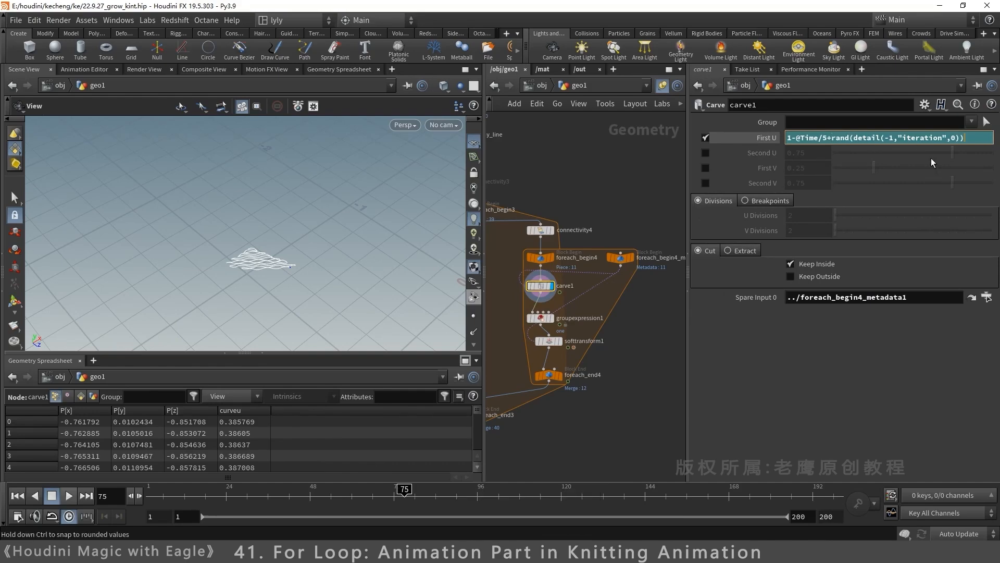
{"action": "type", "text": "/10"}
{"action": "key", "text": "Return"}
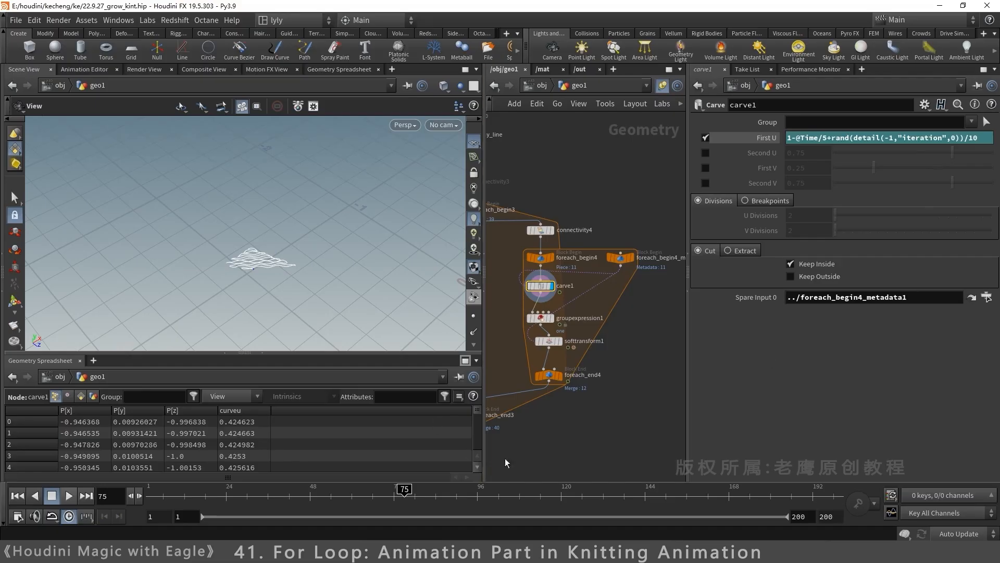
Step: Display foreach_end4 with softtransform1 bypassed, and scrub to frame 91 to inspect the carved strand ends up close
{"action": "left_click", "coordinate": [562, 377]}
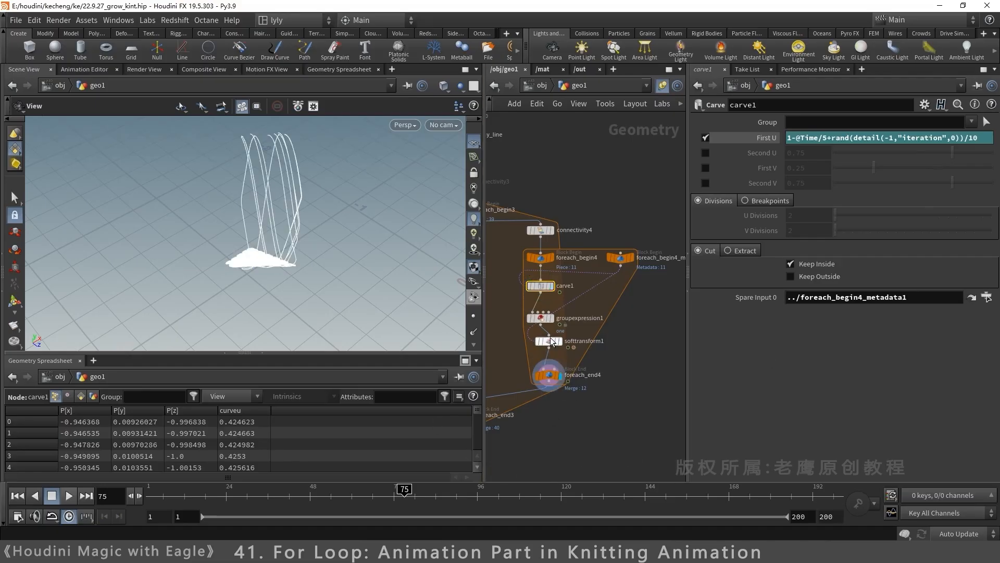
{"action": "left_click", "coordinate": [535, 330]}
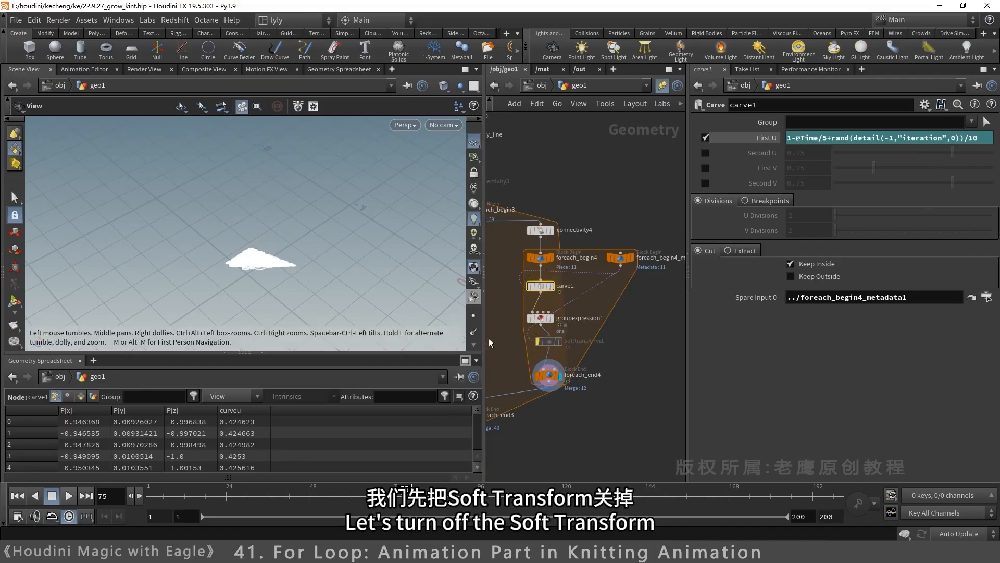
{"action": "left_click_drag", "start_coordinate": [288, 259], "coordinate": [274, 292]}
{"action": "right_click_drag", "start_coordinate": [257, 270], "coordinate": [398, 277]}
{"action": "left_click_drag", "start_coordinate": [404, 488], "coordinate": [460, 487]}
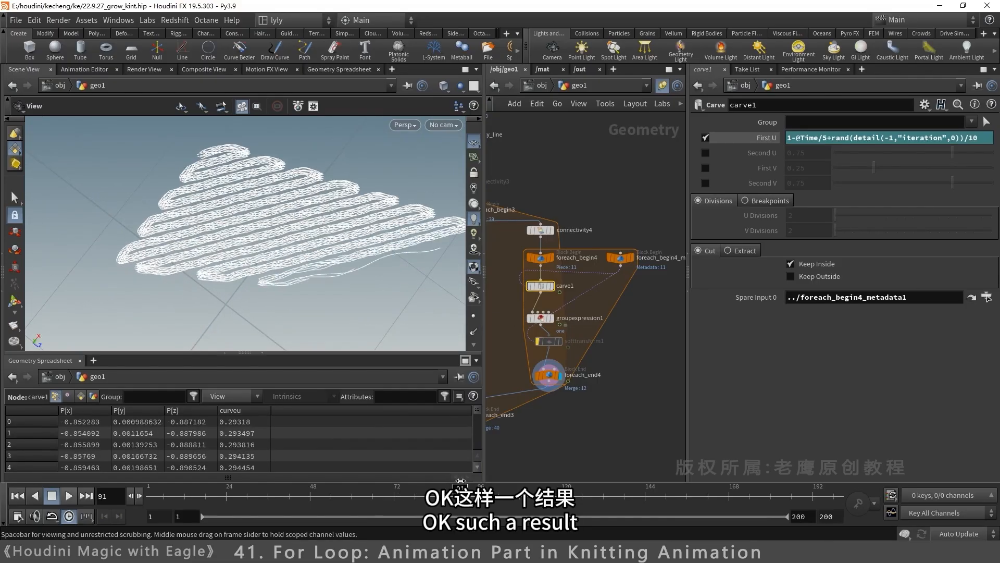
Step: Re-enable softtransform1 and scrub the timeline to check how the lifted strands fall
{"action": "left_click", "coordinate": [537, 340]}
{"action": "right_click_drag", "start_coordinate": [241, 284], "coordinate": [108, 294]}
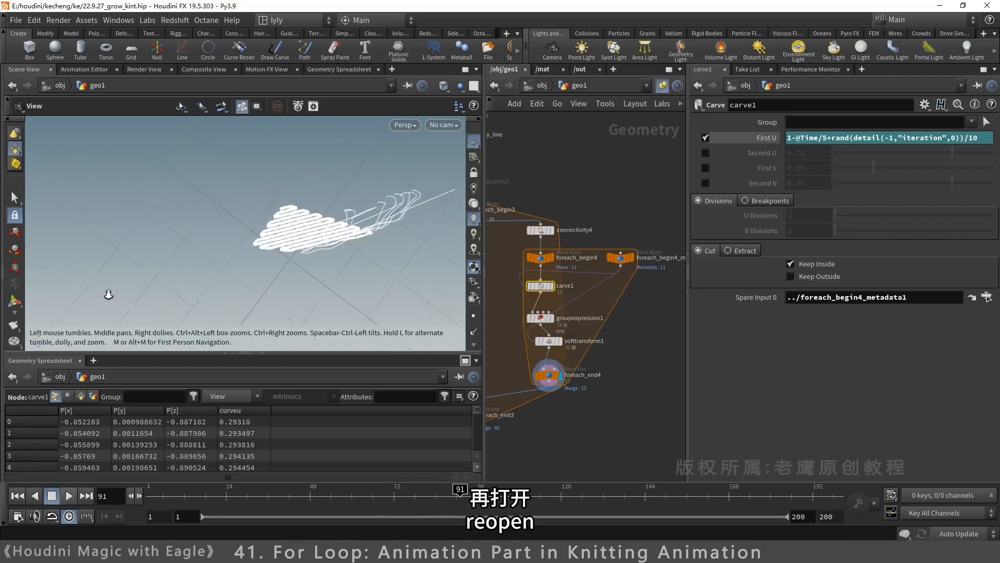
{"action": "left_click_drag", "start_coordinate": [308, 289], "coordinate": [339, 310]}
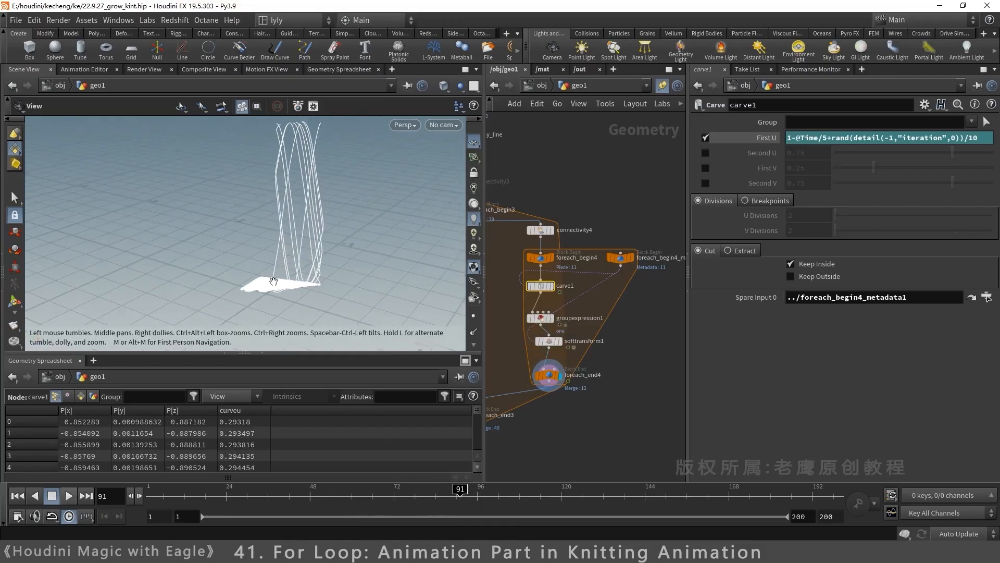
{"action": "left_click_drag", "start_coordinate": [464, 489], "coordinate": [589, 492]}
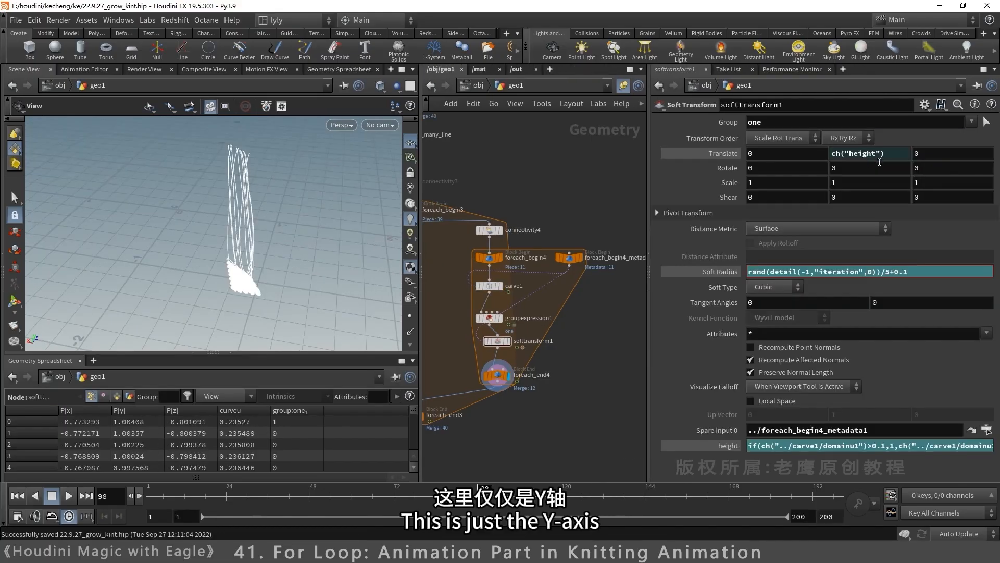
Step: Add a float parameter to softtransform1 below height, with both name and label set to xzhou, and apply it
{"action": "left_click", "coordinate": [925, 105]}
{"action": "left_click", "coordinate": [838, 119]}
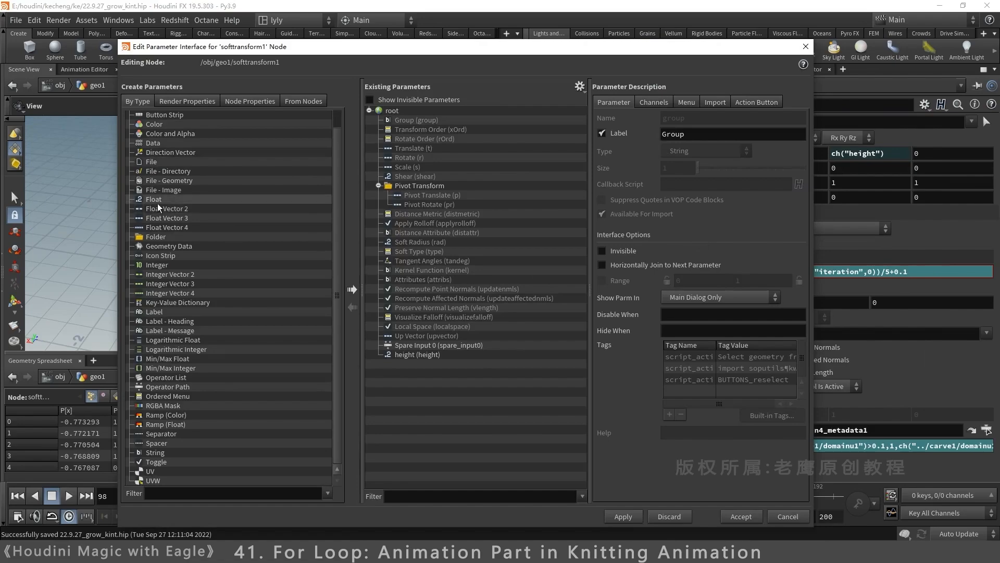
{"action": "left_click_drag", "start_coordinate": [154, 202], "coordinate": [418, 367]}
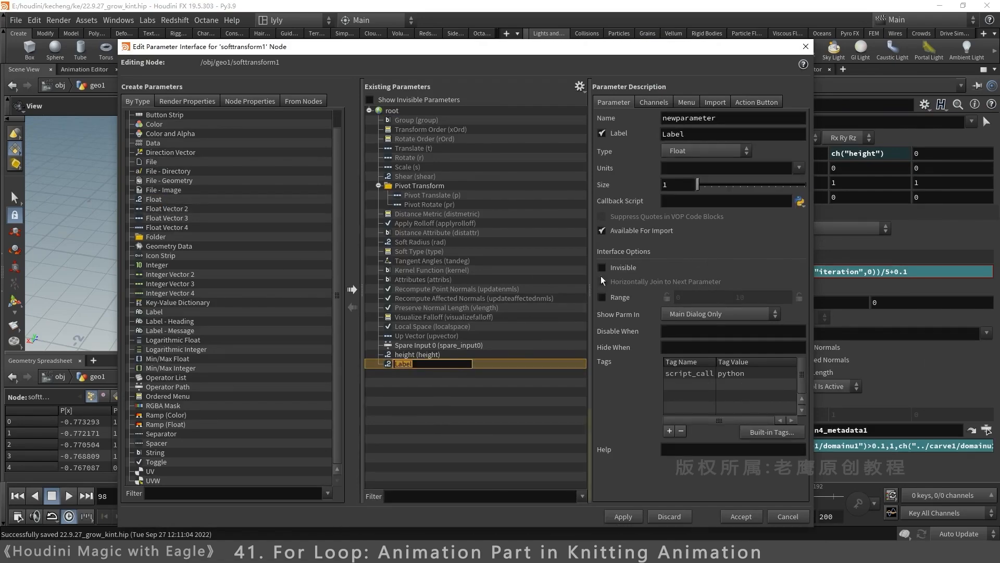
{"action": "left_click", "coordinate": [395, 389]}
{"action": "left_click", "coordinate": [389, 367]}
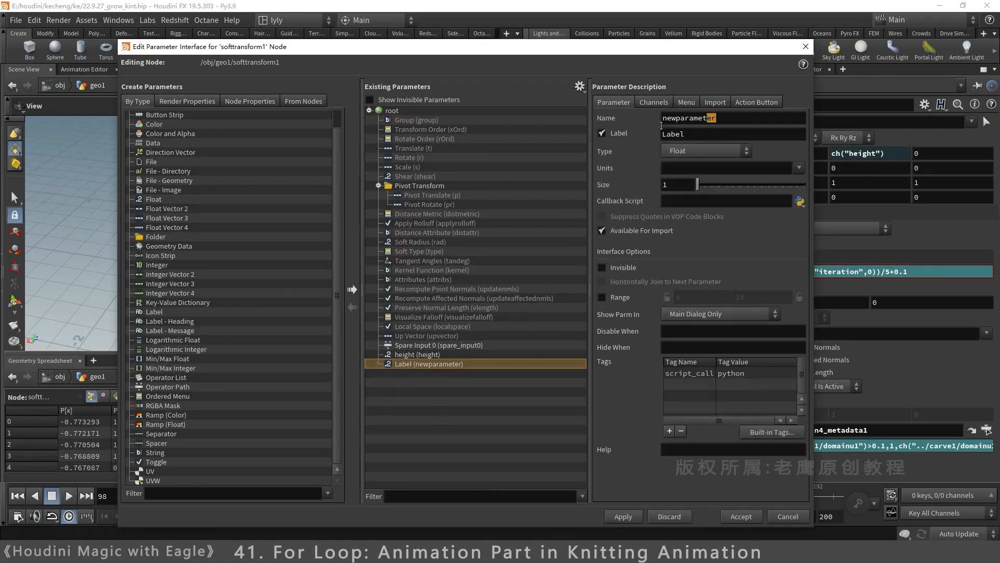
{"action": "left_click_drag", "start_coordinate": [661, 125], "coordinate": [576, 136]}
{"action": "type", "text": "xzhou"}
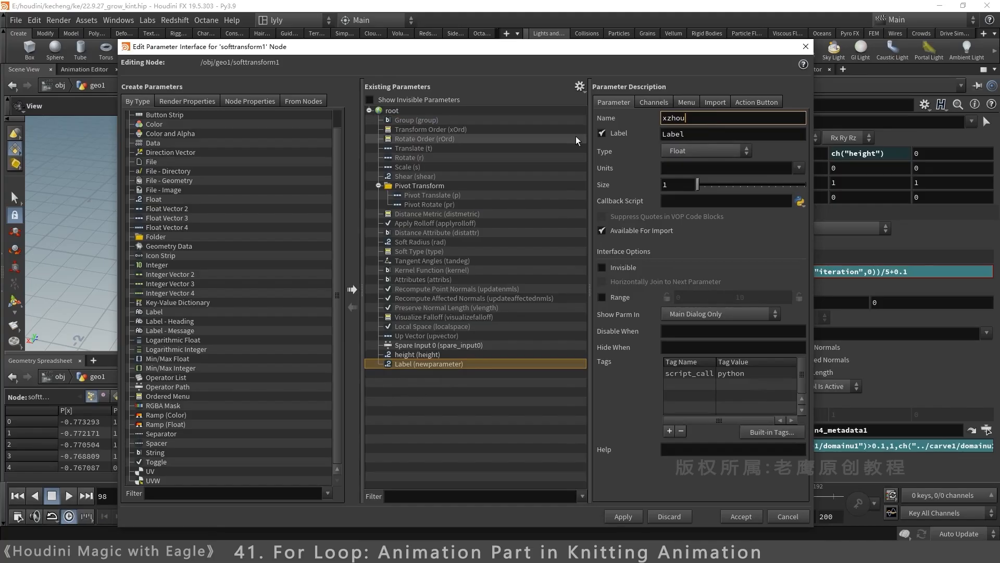
{"action": "key", "text": "ctrl+a"}
{"action": "key", "text": "ctrl+c"}
{"action": "key", "text": "Tab"}
{"action": "key", "text": "ctrl+v"}
{"action": "left_click", "coordinate": [627, 517]}
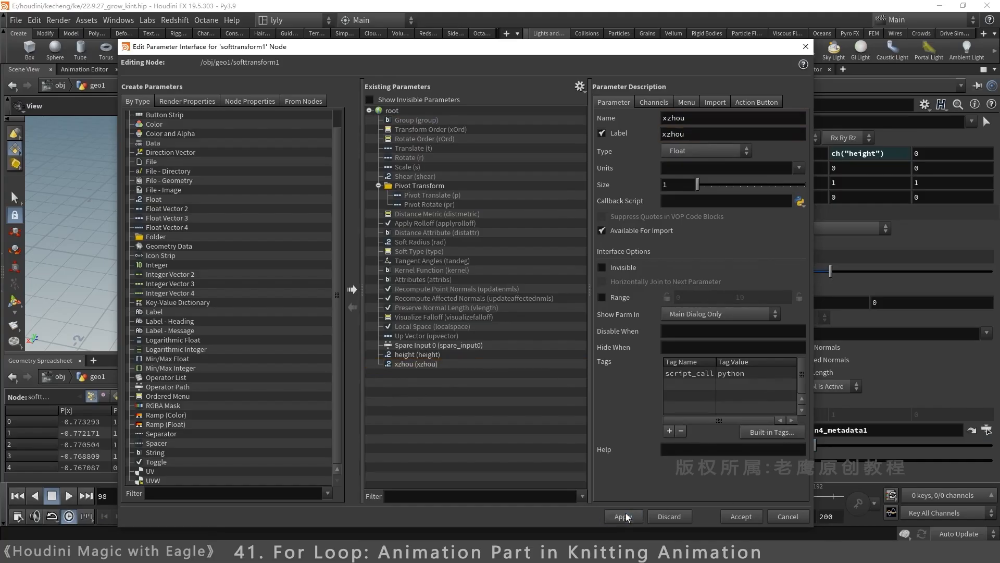
Step: Add another float parameter below xzhou, name and label it zzhou, and accept the parameter interface changes
{"action": "left_click_drag", "start_coordinate": [154, 199], "coordinate": [388, 374]}
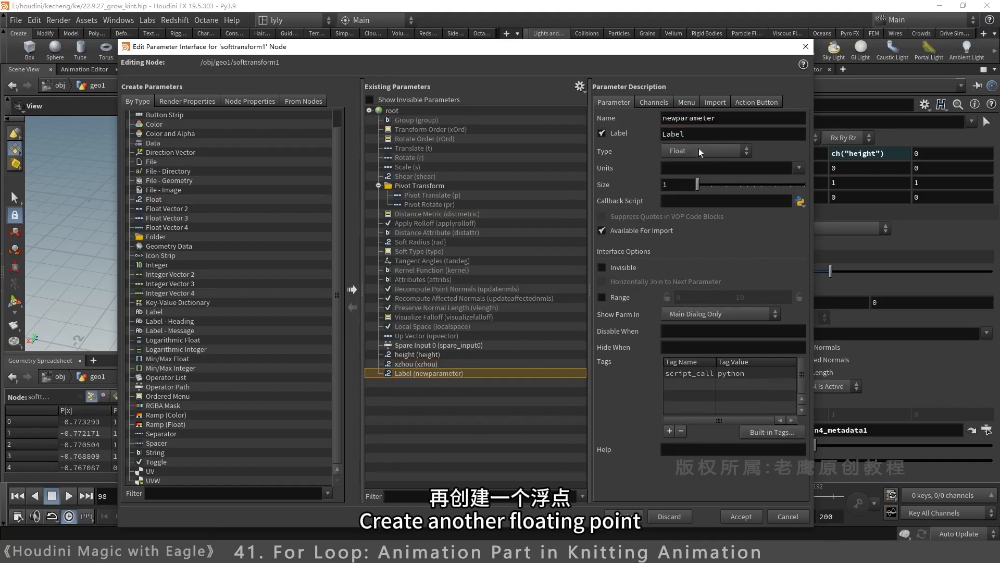
{"action": "left_click_drag", "start_coordinate": [719, 119], "coordinate": [684, 121]}
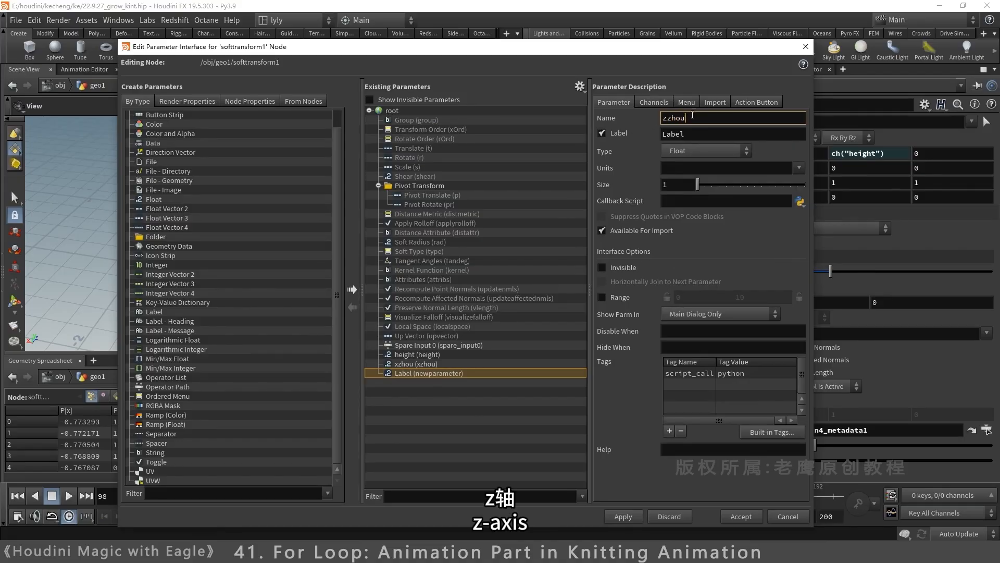
{"action": "left_click_drag", "start_coordinate": [692, 115], "coordinate": [590, 126]}
{"action": "left_click_drag", "start_coordinate": [689, 134], "coordinate": [625, 136]}
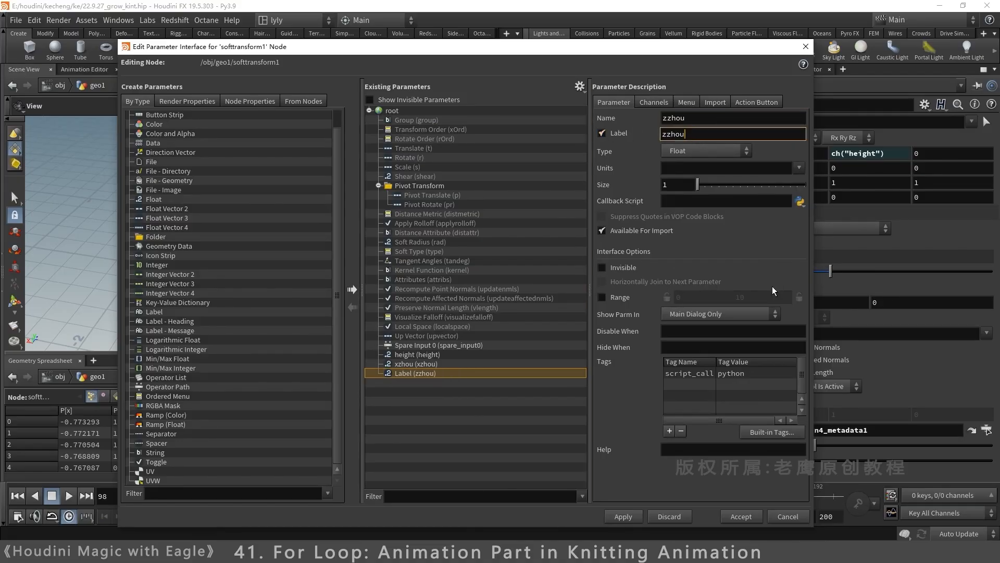
{"action": "left_click", "coordinate": [741, 516]}
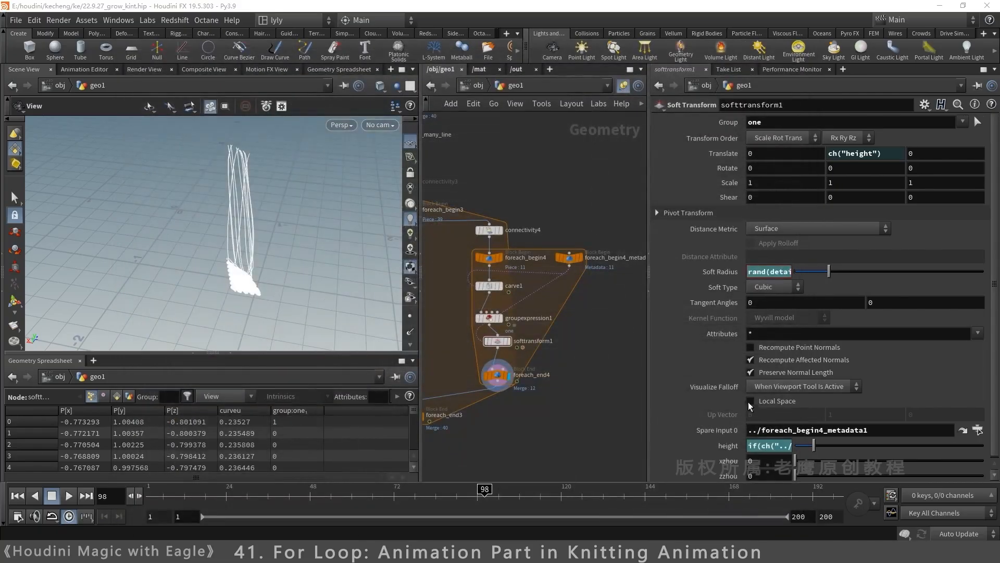
Step: Copy softtransform1's whole height expression into the xzhou parameter
{"action": "left_click_drag", "start_coordinate": [993, 357], "coordinate": [999, 385]}
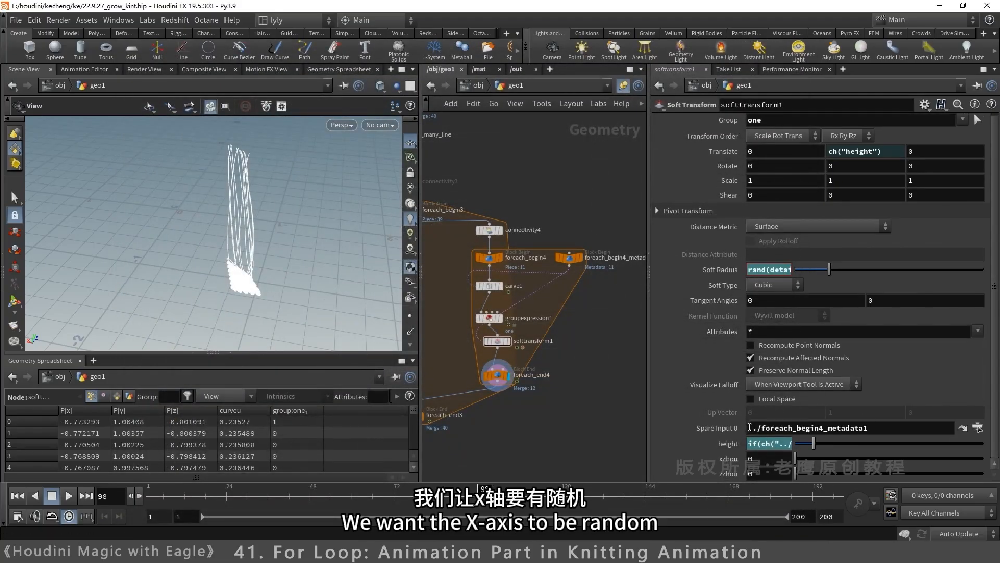
{"action": "left_click", "coordinate": [762, 445]}
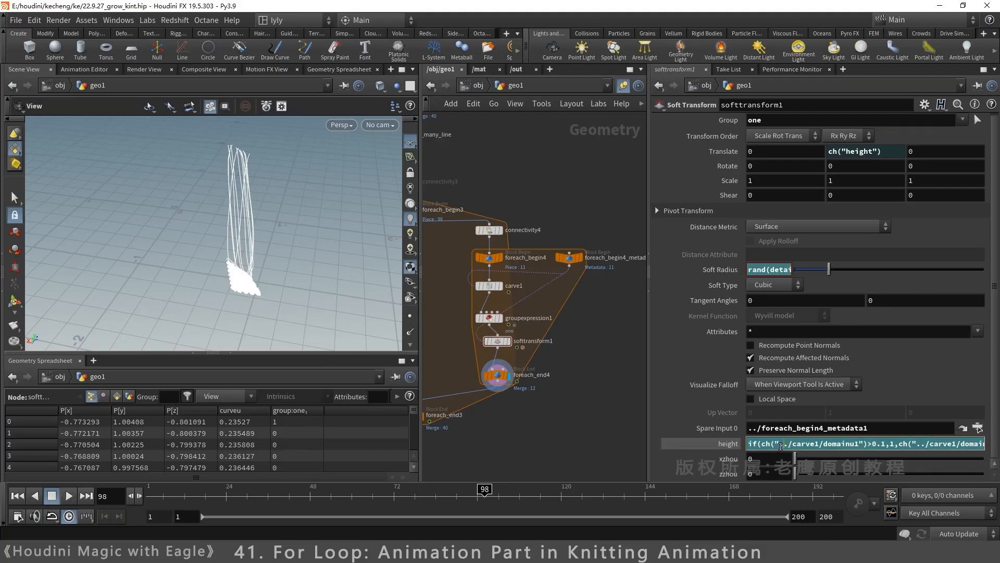
{"action": "key", "text": "ctrl+a"}
{"action": "key", "text": "ctrl+c"}
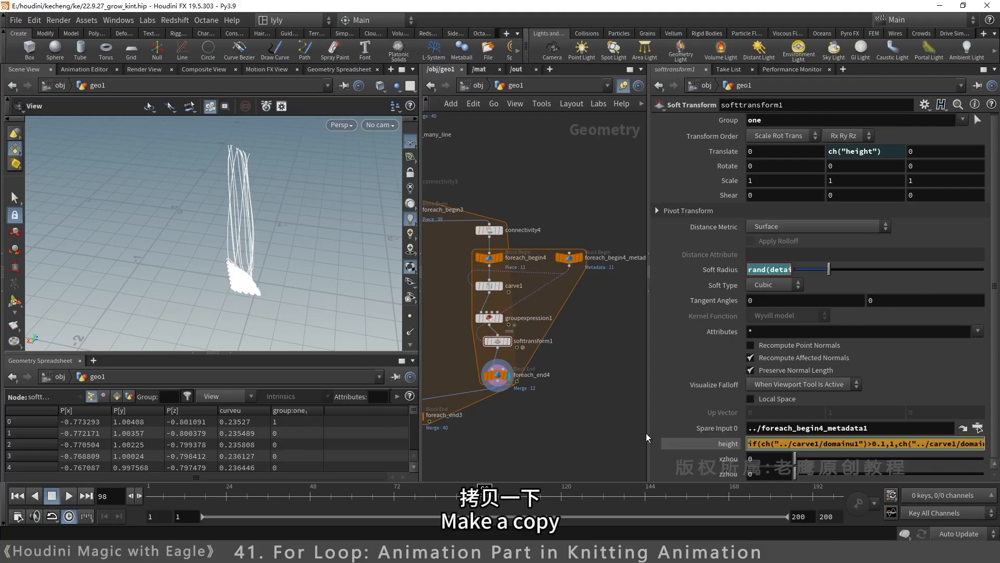
{"action": "left_click", "coordinate": [761, 458]}
{"action": "key", "text": "ctrl+v"}
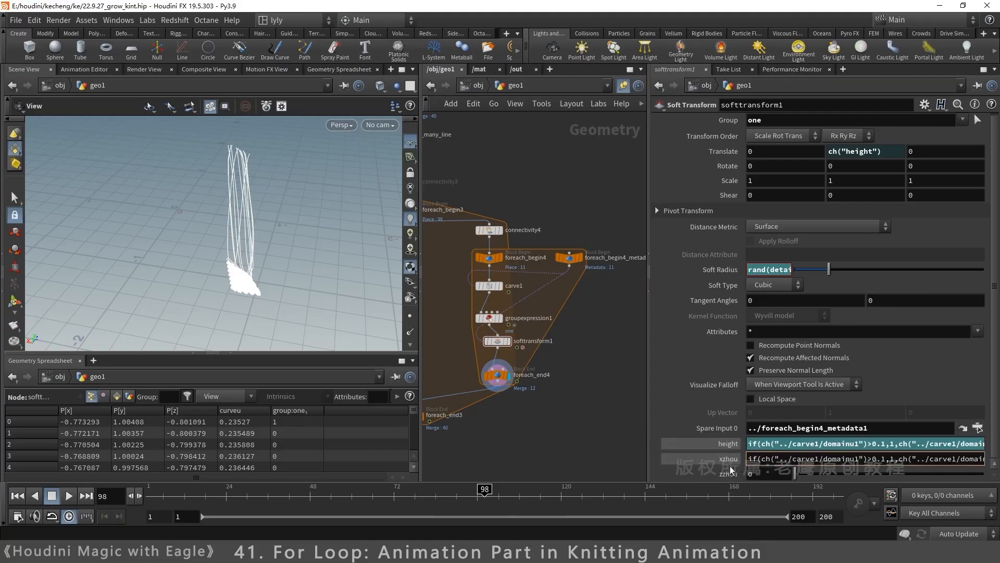
Step: Set softtransform1's X translate to the expression rand(detail(-1,"iteration",0))
{"action": "left_click", "coordinate": [801, 151]}
{"action": "type", "text": "deta"}
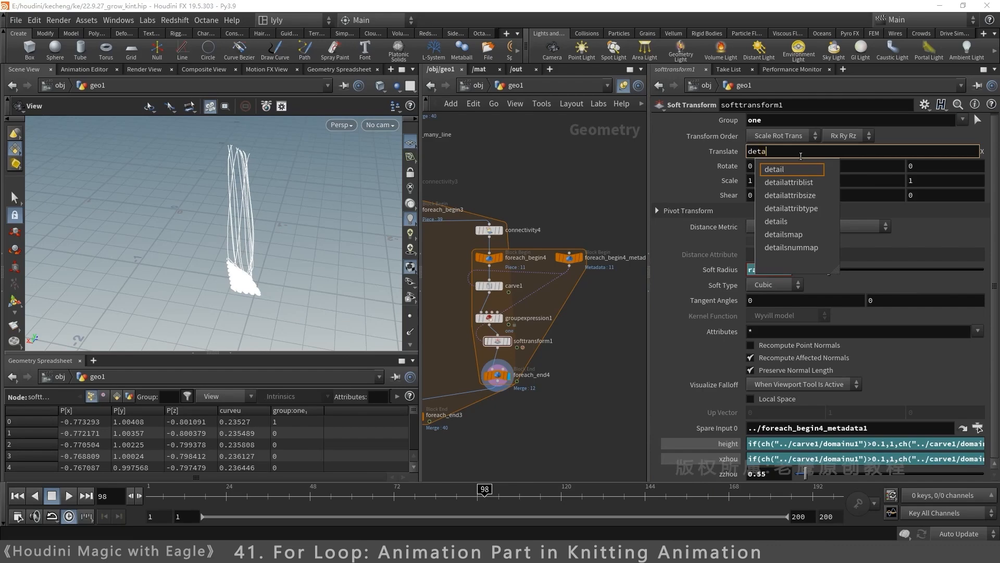
{"action": "type", "text": "il(-1,\""}
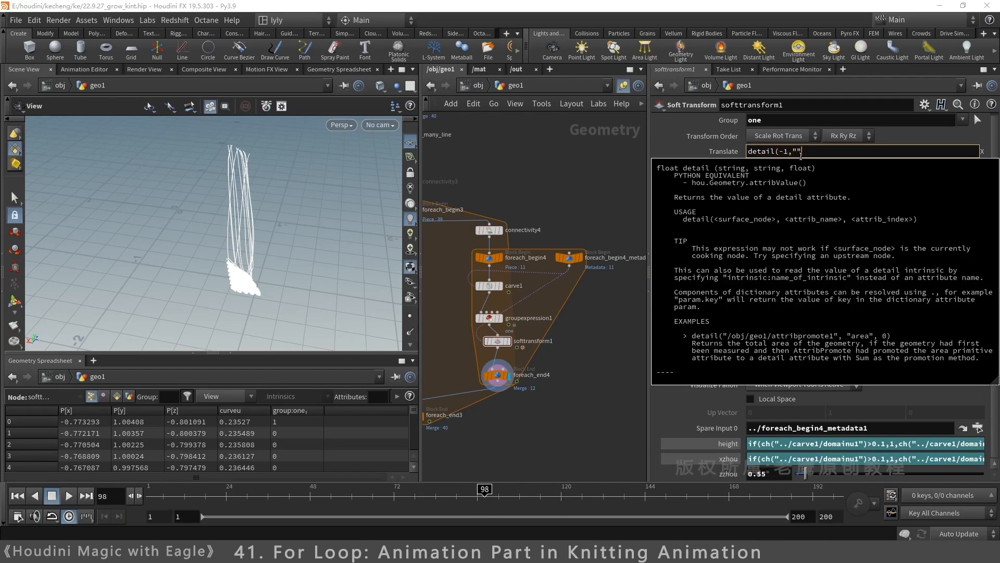
{"action": "key", "text": "Left"}
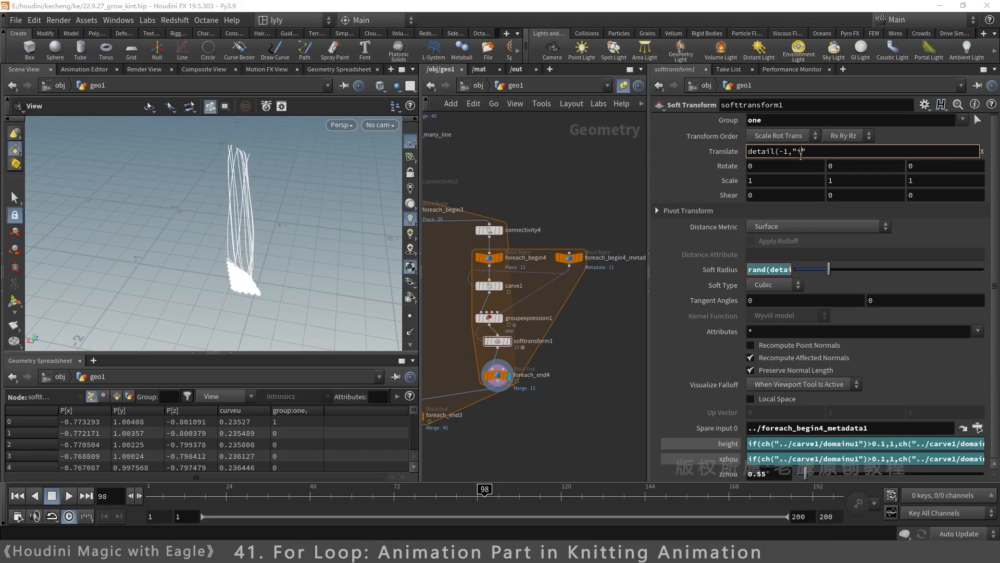
{"action": "type", "text": "iteration\",0"}
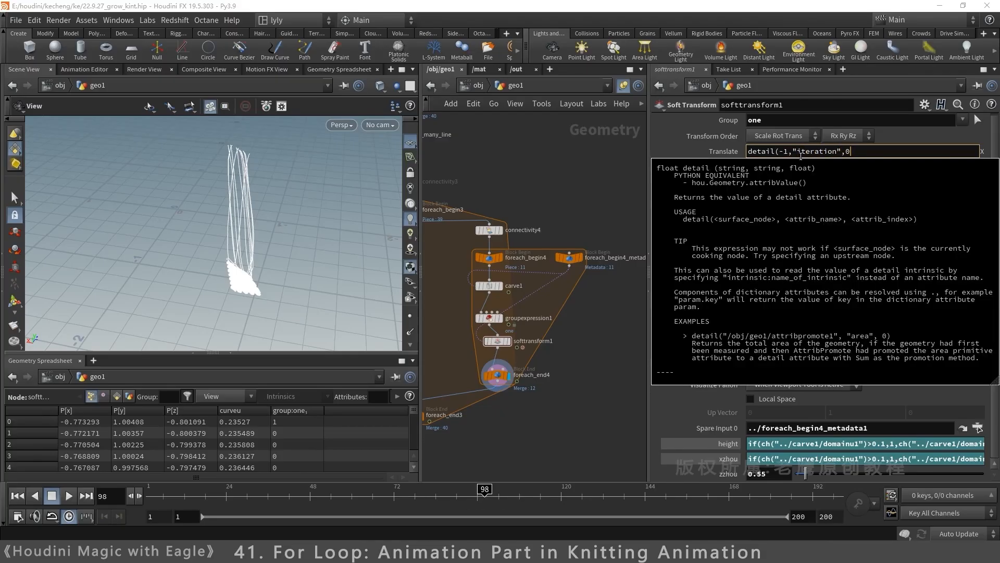
{"action": "type", "text": ")"}
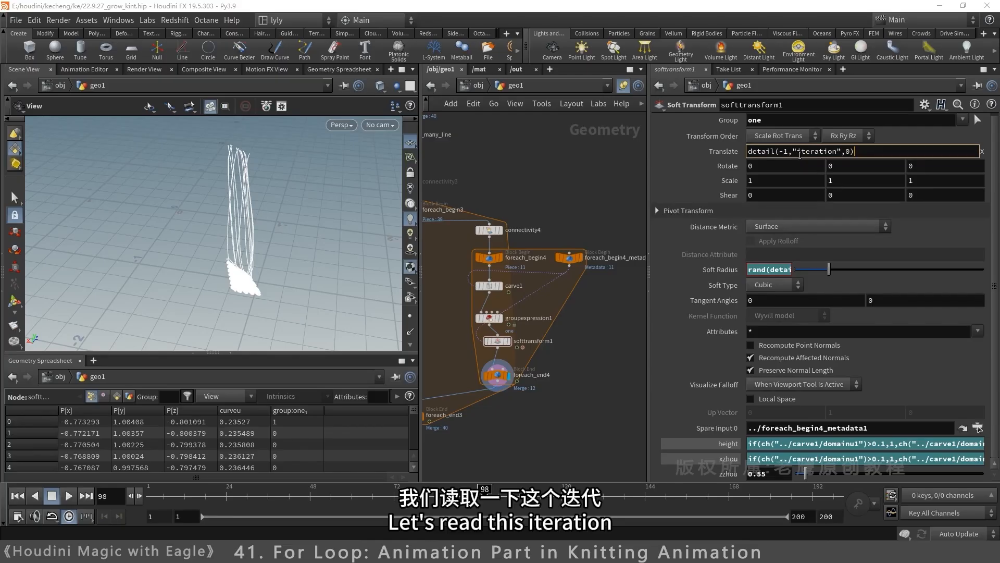
{"action": "left_click", "coordinate": [751, 151]}
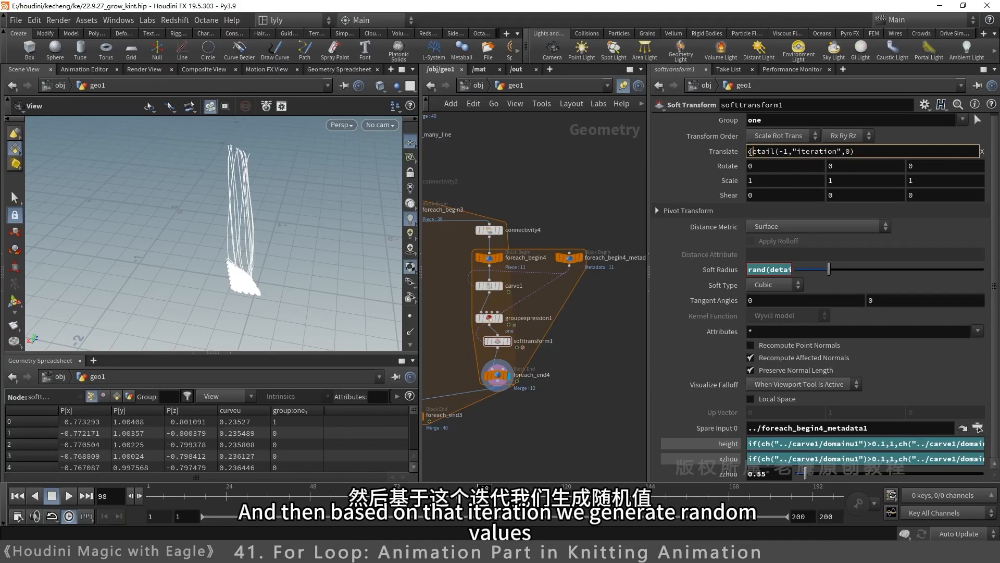
{"action": "type", "text": "rand("}
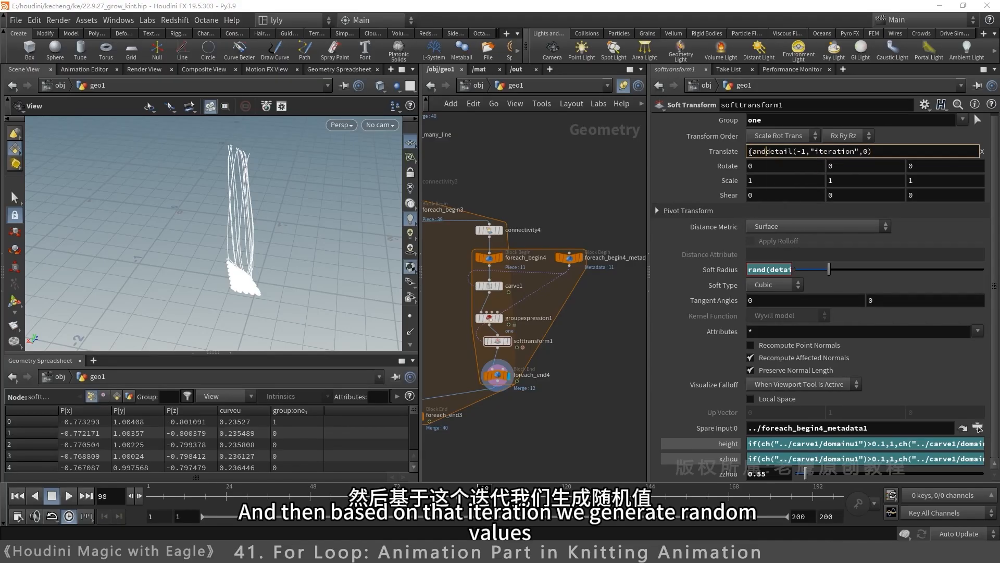
{"action": "left_click", "coordinate": [888, 152]}
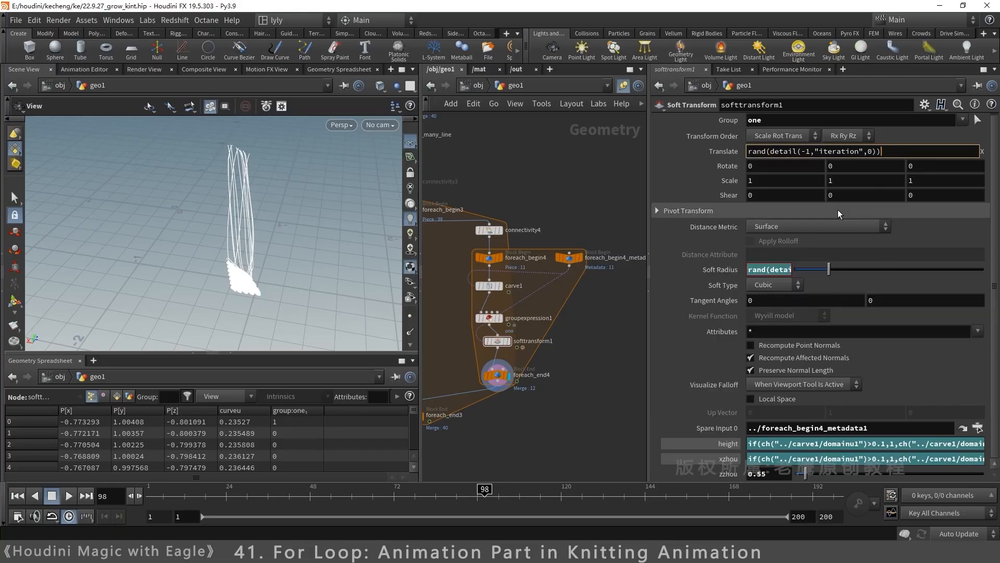
{"action": "left_click", "coordinate": [542, 359]}
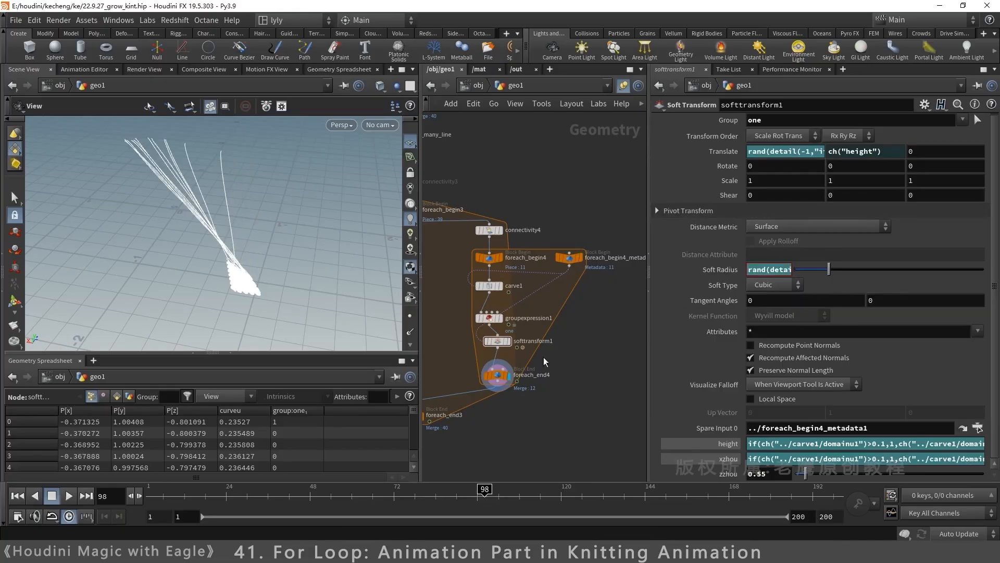
Step: Subtract 0.5 from softtransform1's X translate expression and scrub the timeline to check the strand offsets
{"action": "left_click_drag", "start_coordinate": [168, 490], "coordinate": [352, 494]}
{"action": "left_click", "coordinate": [912, 151]}
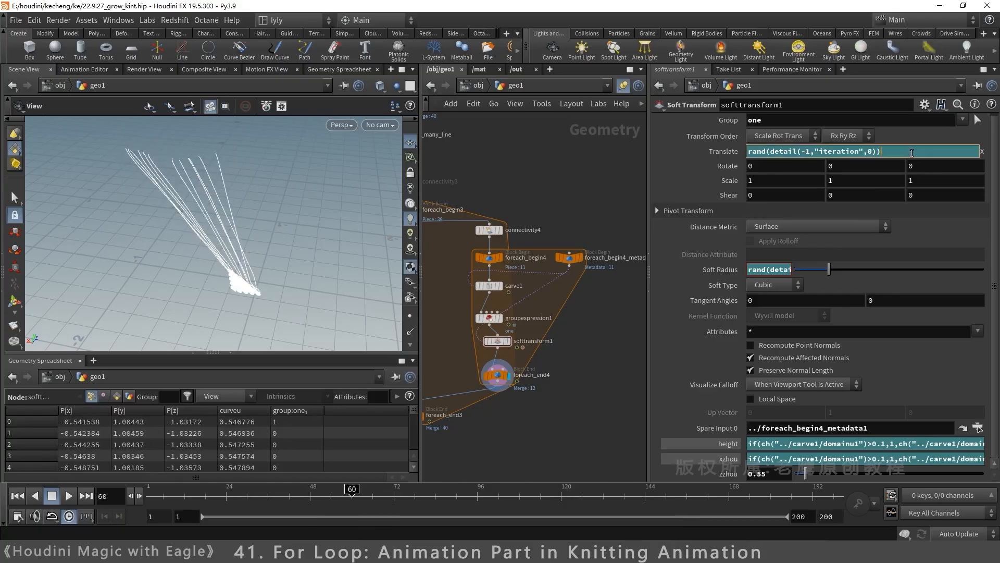
{"action": "type", "text": "-0.5"}
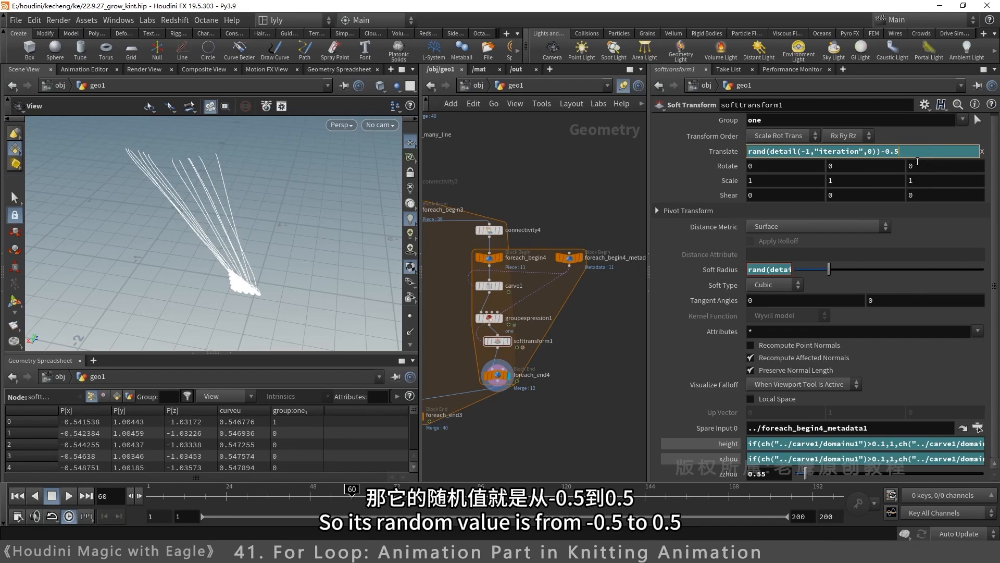
{"action": "key", "text": "Return"}
{"action": "left_click_drag", "start_coordinate": [284, 485], "coordinate": [654, 508]}
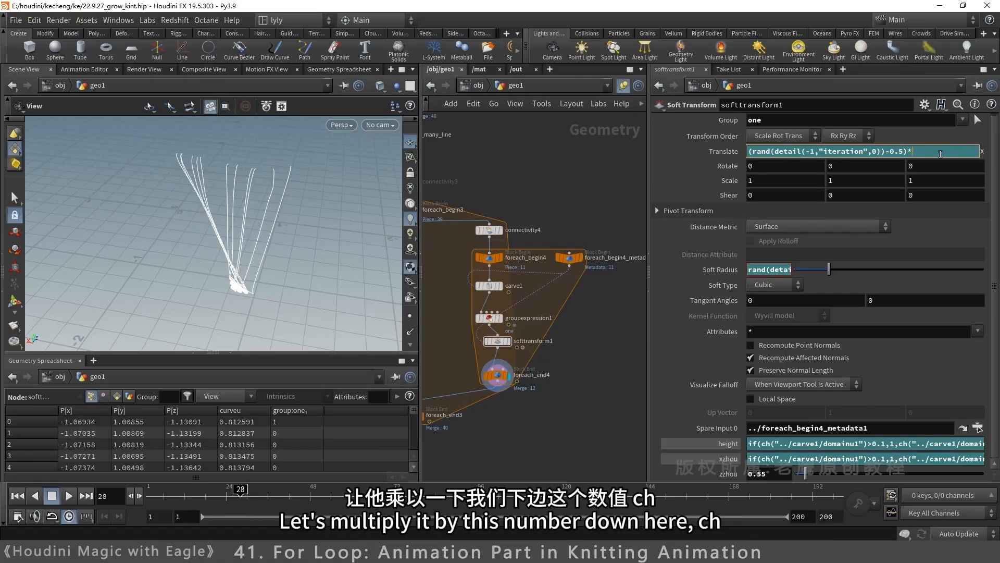
Step: Multiply the bracketed X translate expression by ch("xzhou") and scrub the animation to check how the strands move
{"action": "type", "text": "h(\"\")"}
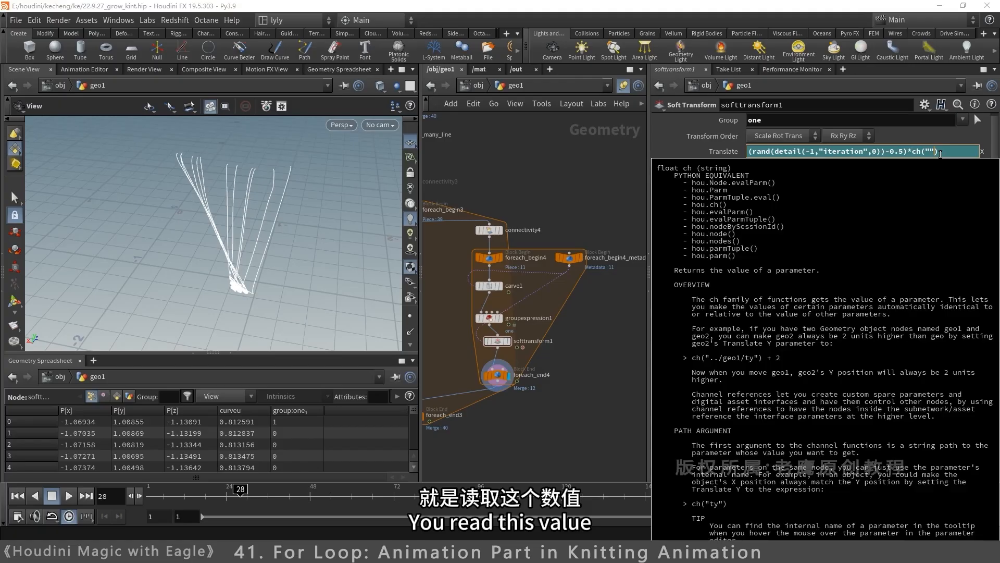
{"action": "key", "text": "Left"}
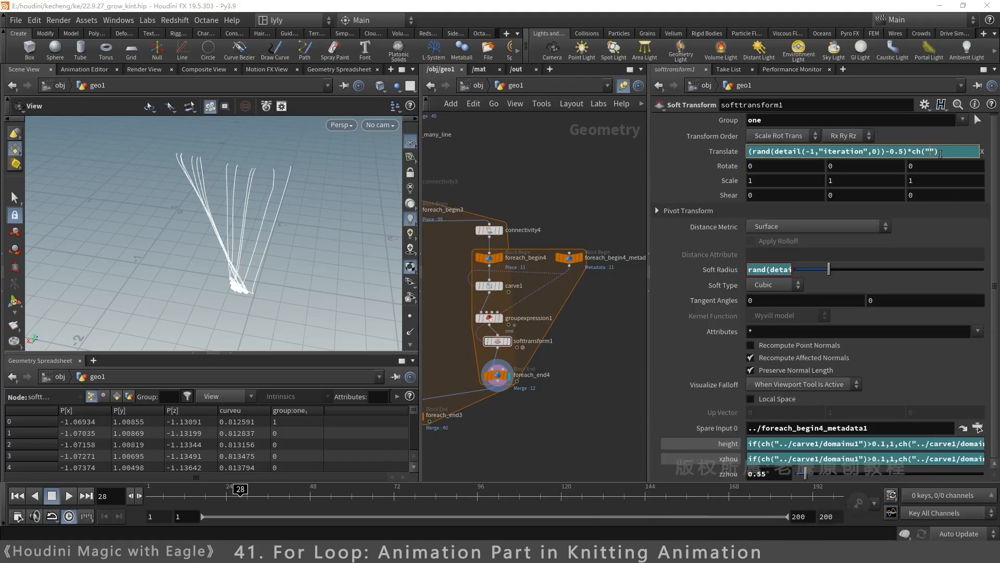
{"action": "type", "text": "xzhou"}
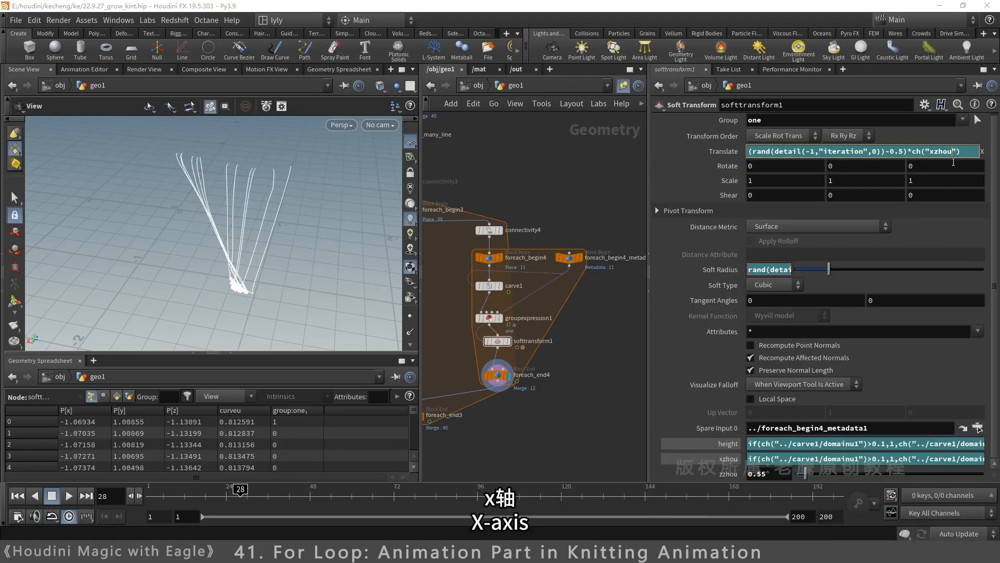
{"action": "mouse_move", "coordinate": [239, 490]}
{"action": "left_mouse_down"}
{"action": "mouse_move", "coordinate": [416, 491]}
{"action": "mouse_move", "coordinate": [478, 504]}
{"action": "mouse_move", "coordinate": [544, 504]}
{"action": "mouse_move", "coordinate": [581, 490]}
{"action": "mouse_move", "coordinate": [429, 491]}
{"action": "left_mouse_up"}
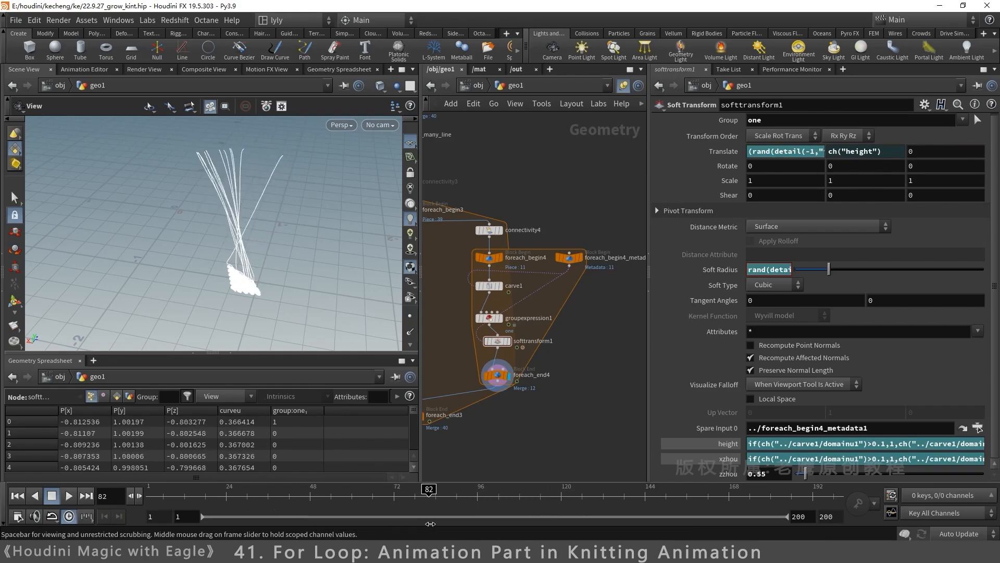
{"action": "left_click_drag", "start_coordinate": [186, 291], "coordinate": [156, 276]}
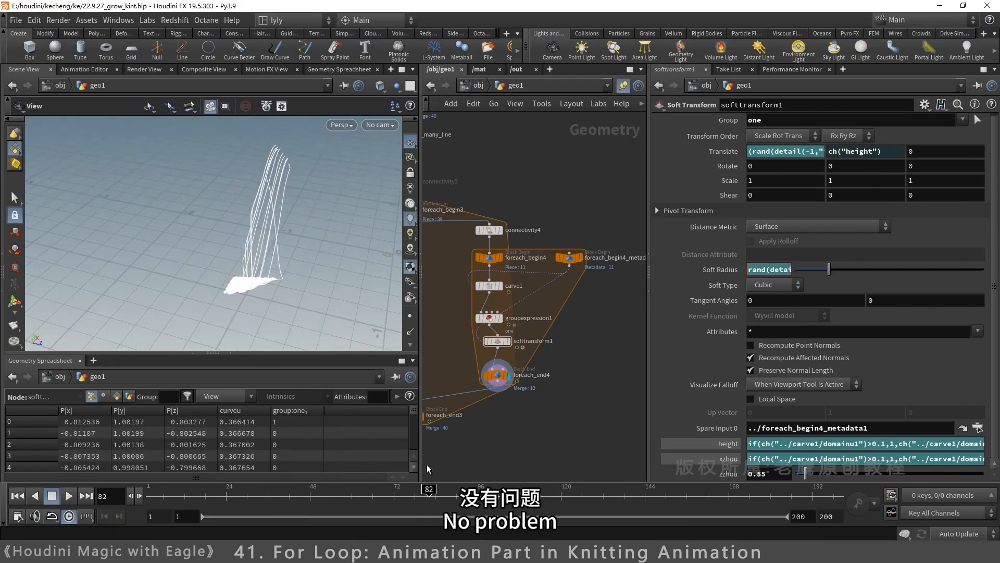
{"action": "left_click_drag", "start_coordinate": [431, 489], "coordinate": [523, 489]}
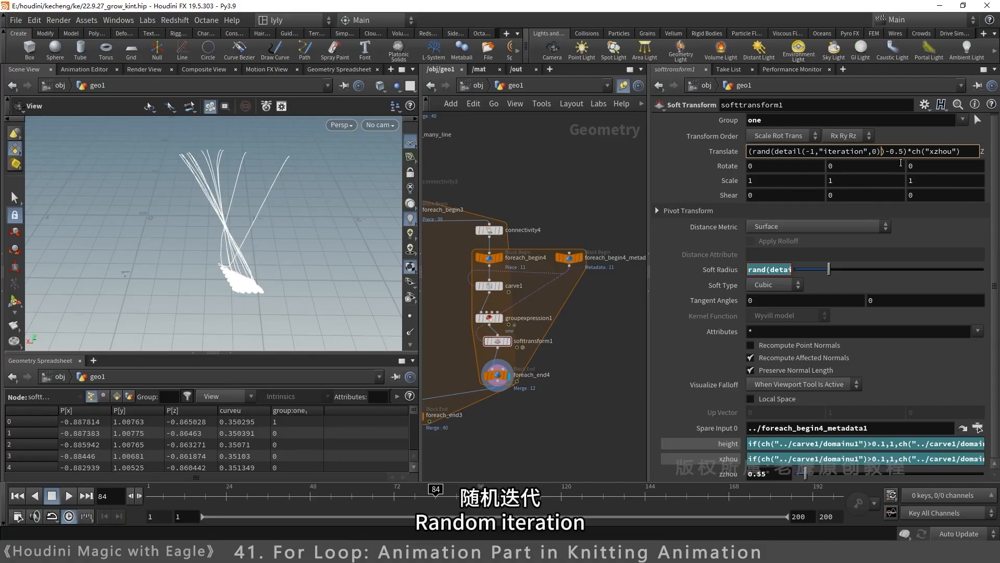
Step: Set softtransform1's Z translate to (rand(detail(-1,"iteration",0)*3)-0.5)*ch("xzhou") and review the strands at several frames
{"action": "type", "text": "*3"}
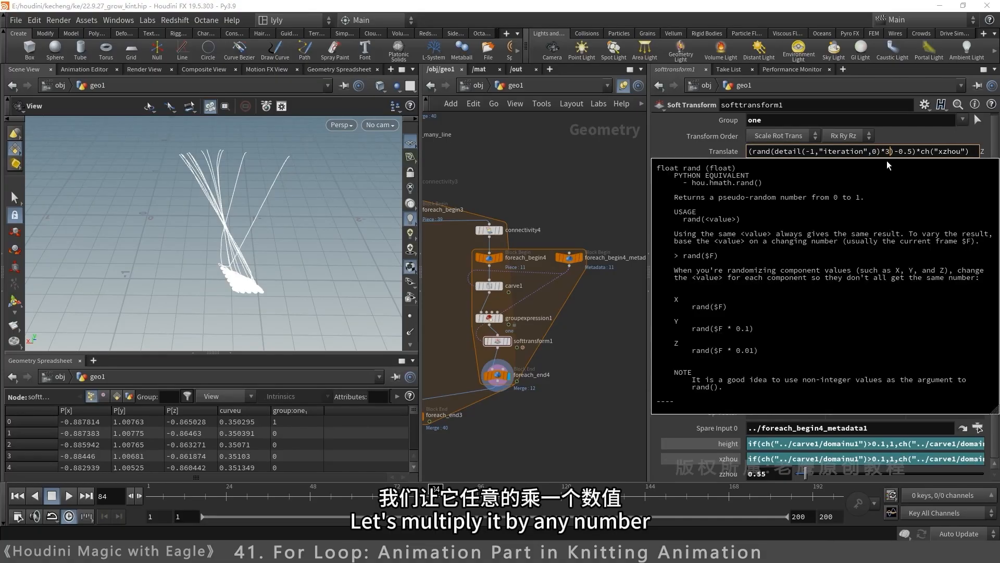
{"action": "key", "text": "Return"}
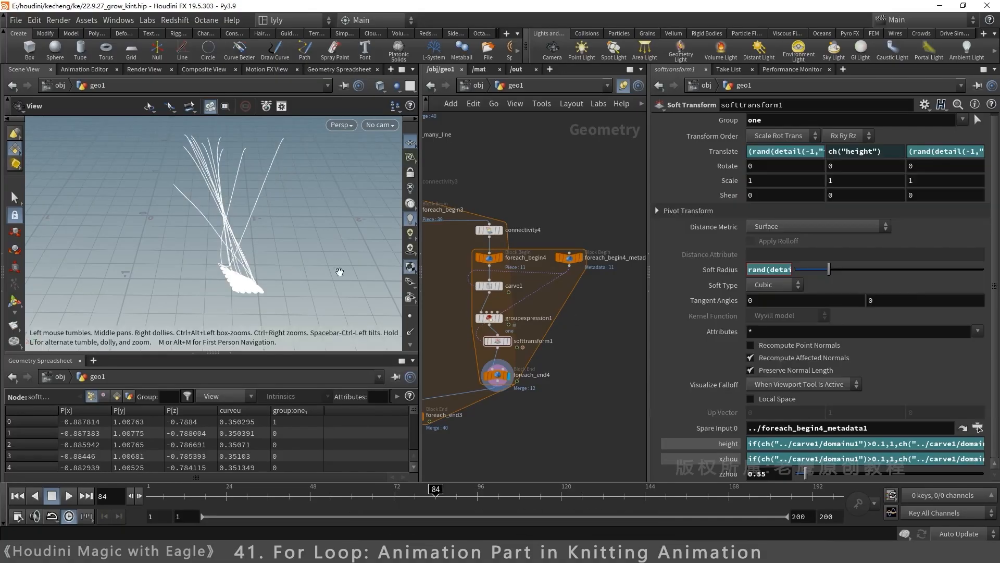
{"action": "left_click_drag", "start_coordinate": [224, 206], "coordinate": [144, 192]}
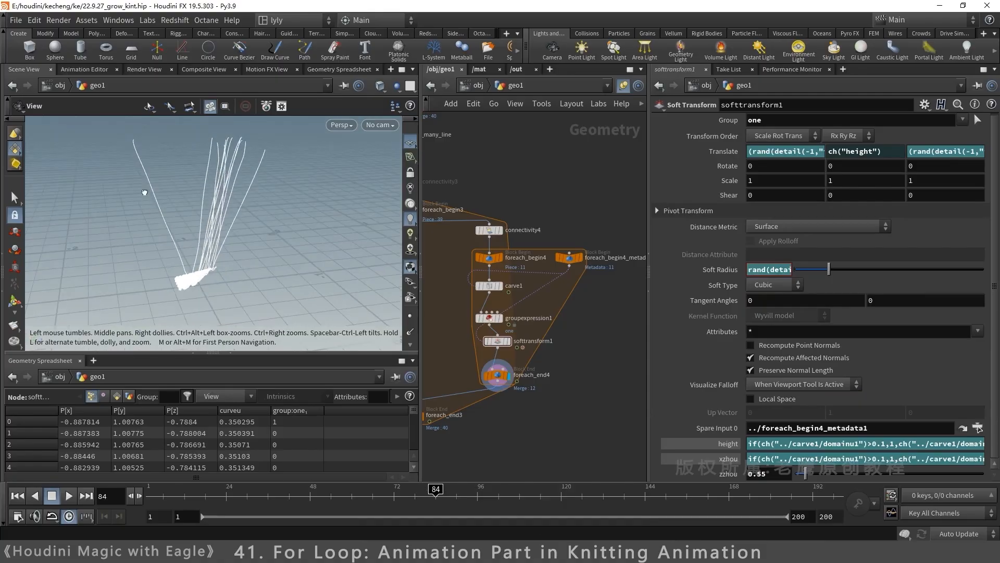
{"action": "left_click_drag", "start_coordinate": [388, 491], "coordinate": [454, 491]}
{"action": "left_click_drag", "start_coordinate": [216, 255], "coordinate": [330, 289]}
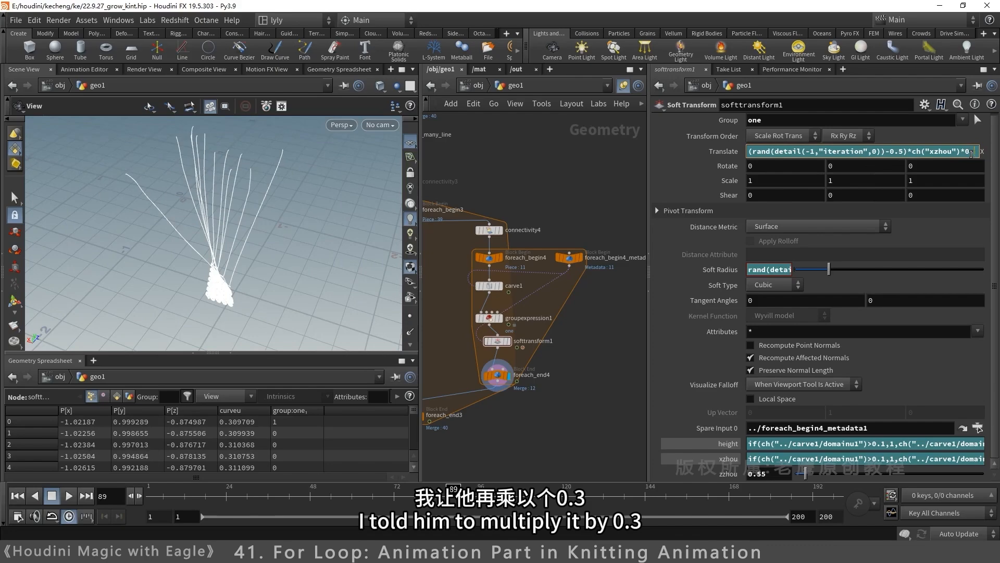
Step: Multiply both the X and Z translate expressions of softtransform1 by 0.3, save the scene and scrub through the animation
{"action": "key", "text": "Return"}
{"action": "left_click_drag", "start_coordinate": [242, 202], "coordinate": [164, 179]}
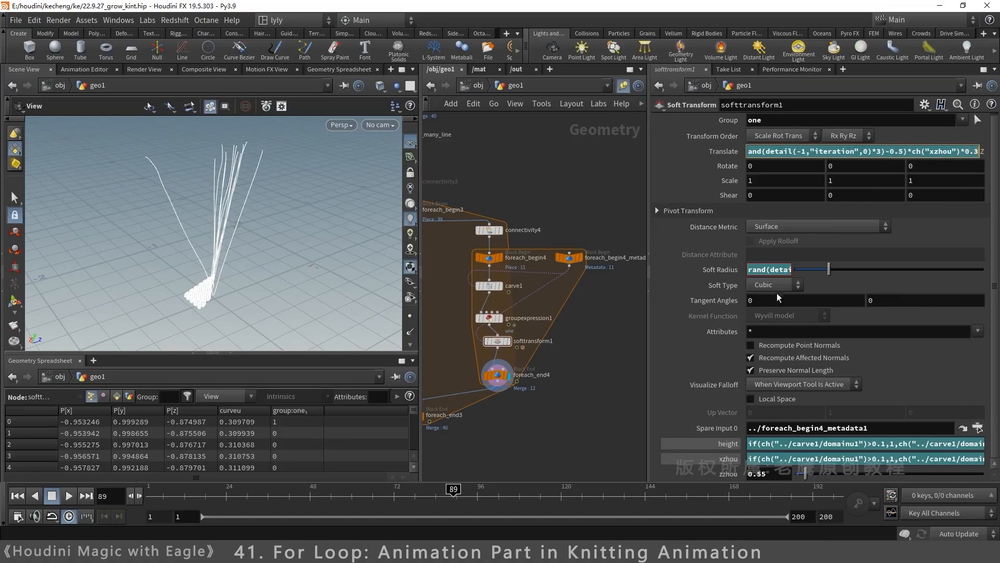
{"action": "key", "text": "Return"}
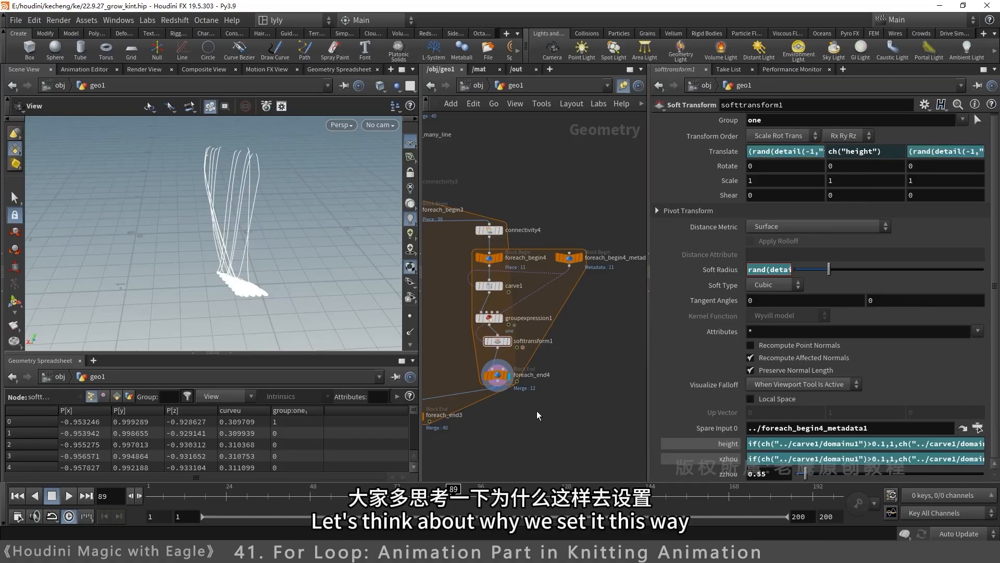
{"action": "key", "text": "ctrl+s"}
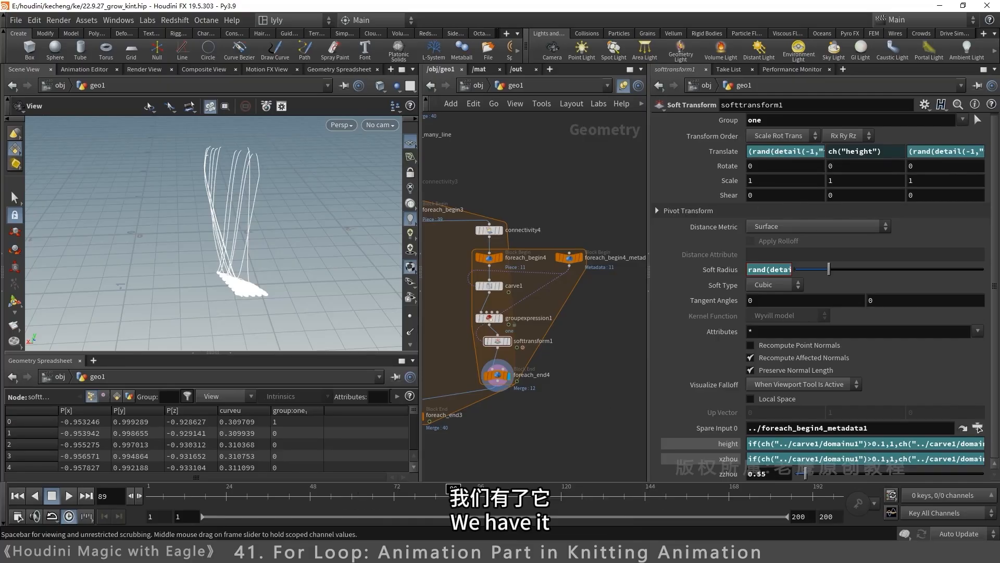
{"action": "mouse_move", "coordinate": [455, 488]}
{"action": "left_mouse_down"}
{"action": "mouse_move", "coordinate": [565, 480]}
{"action": "mouse_move", "coordinate": [141, 482]}
{"action": "left_mouse_up"}
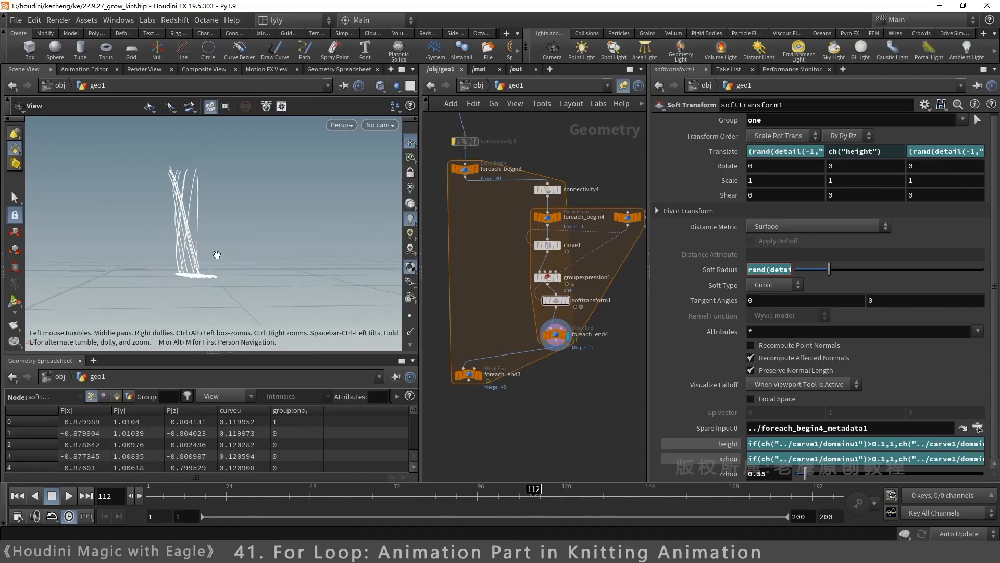
{"action": "left_click_drag", "start_coordinate": [214, 254], "coordinate": [261, 256]}
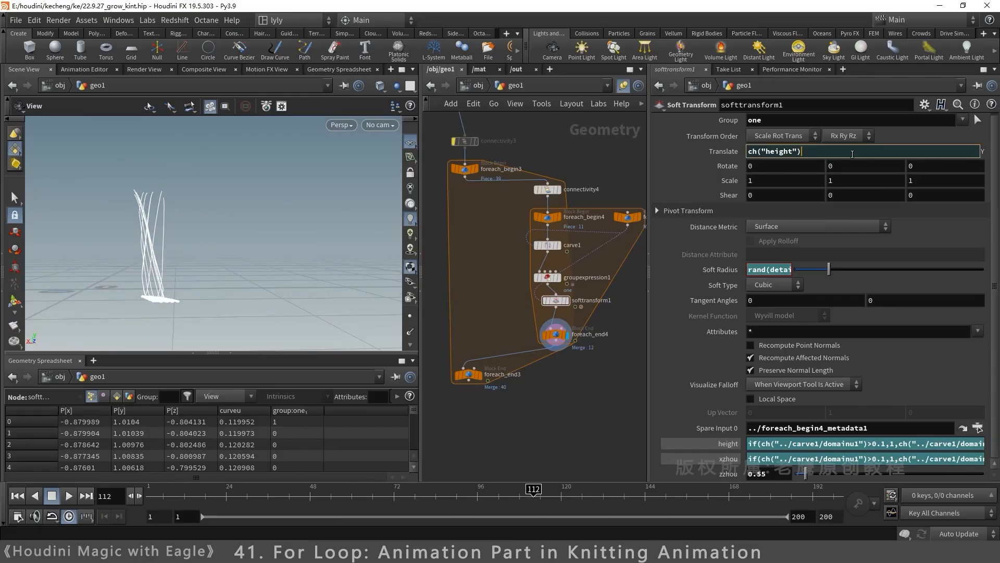
Step: Set softtransform1's Y translate to ch("height")*2 and play the animation to check the raised strands
{"action": "key", "text": "Return"}
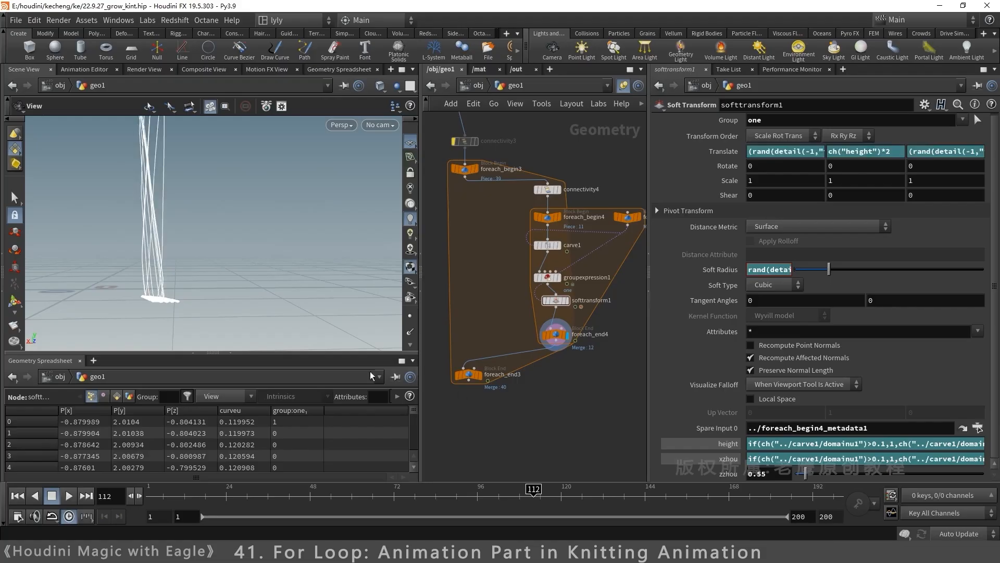
{"action": "left_click_drag", "start_coordinate": [229, 245], "coordinate": [265, 262]}
{"action": "right_click_drag", "start_coordinate": [266, 267], "coordinate": [351, 260]}
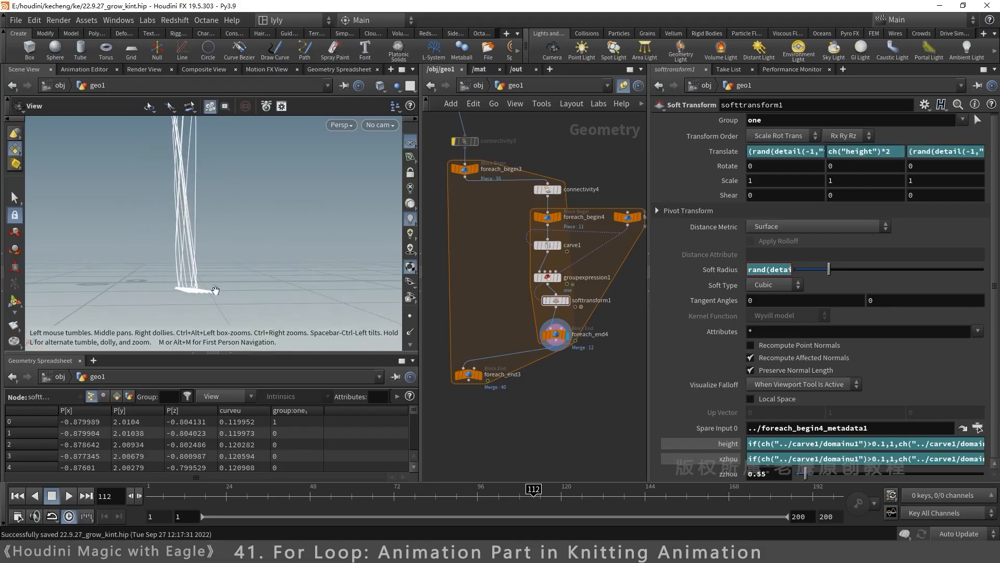
{"action": "middle_click_drag", "start_coordinate": [215, 291], "coordinate": [179, 316]}
{"action": "left_click", "coordinate": [68, 495]}
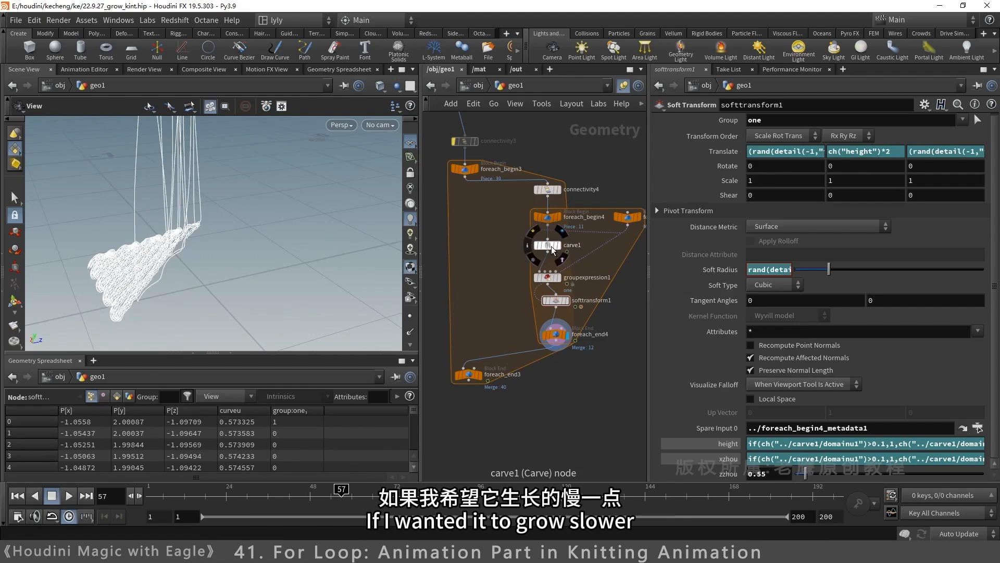
{"action": "left_click", "coordinate": [552, 248]}
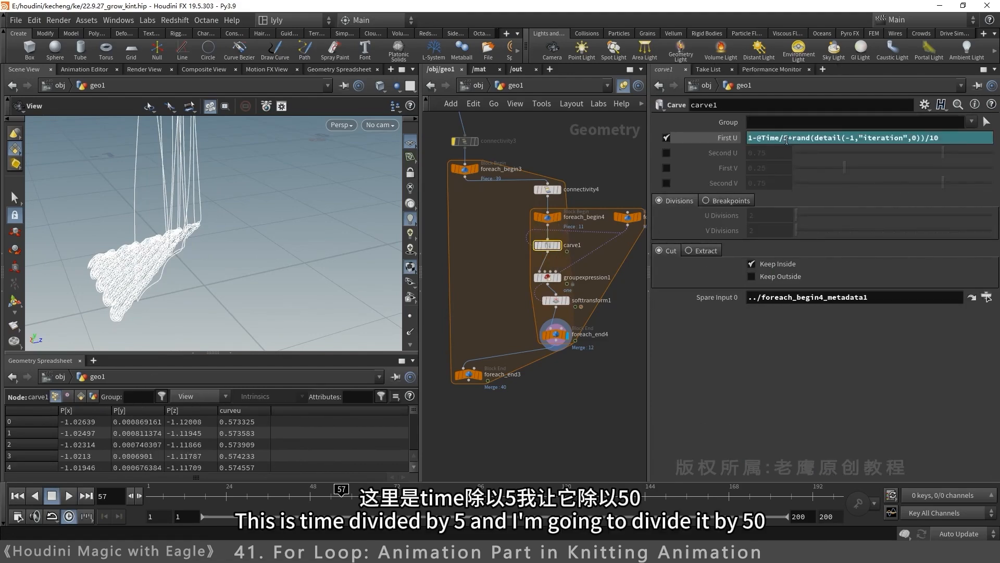
{"action": "key", "text": "Return"}
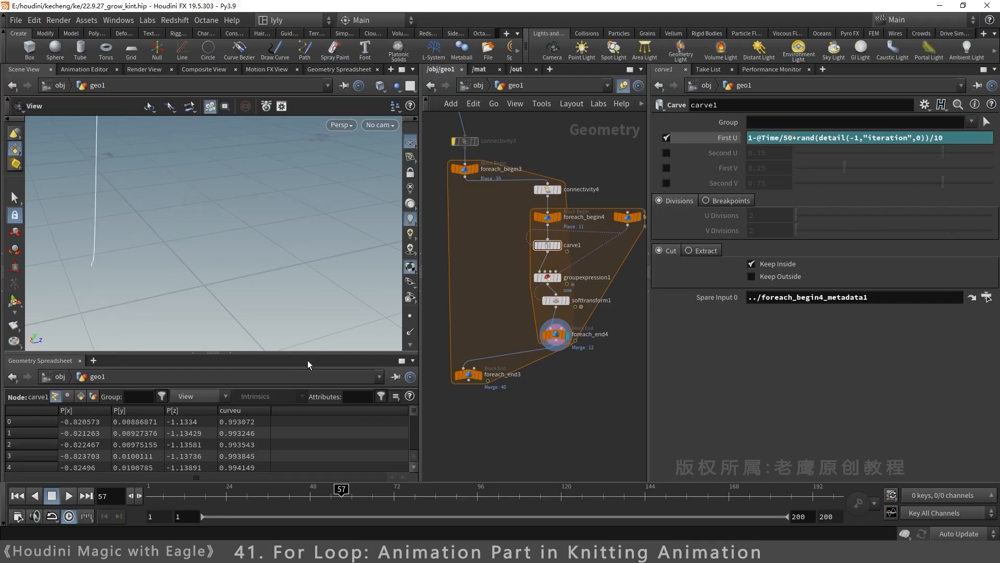
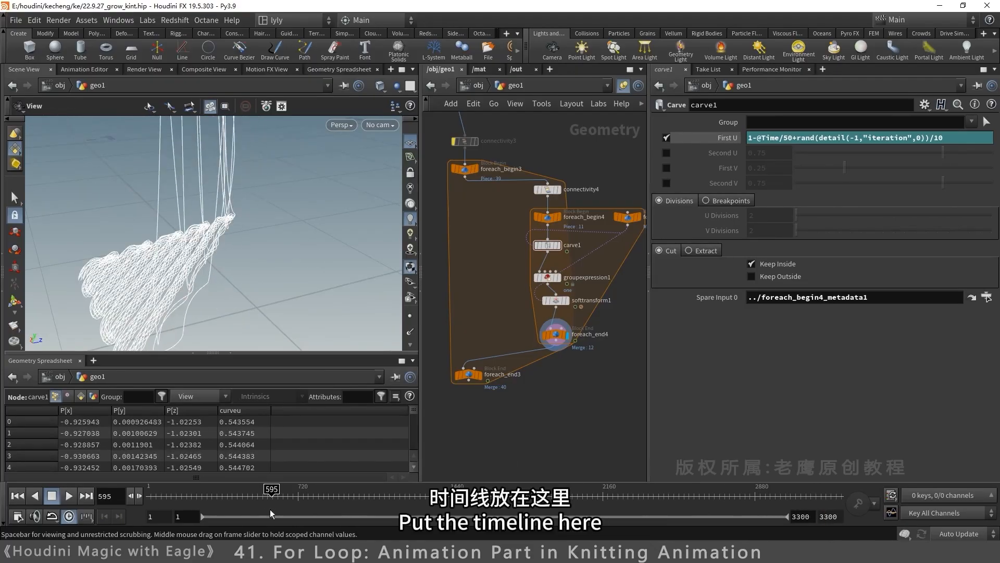
Step: Play the slowed animation and examine the growing knit and its lifted strands from several angles
{"action": "left_click", "coordinate": [69, 496]}
{"action": "left_click", "coordinate": [68, 497]}
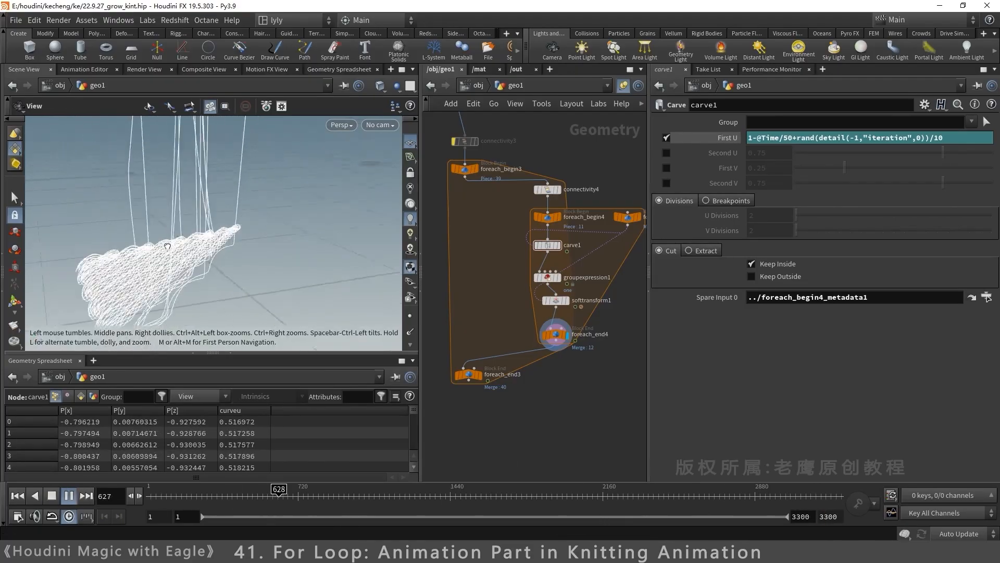
{"action": "left_click_drag", "start_coordinate": [189, 250], "coordinate": [197, 219]}
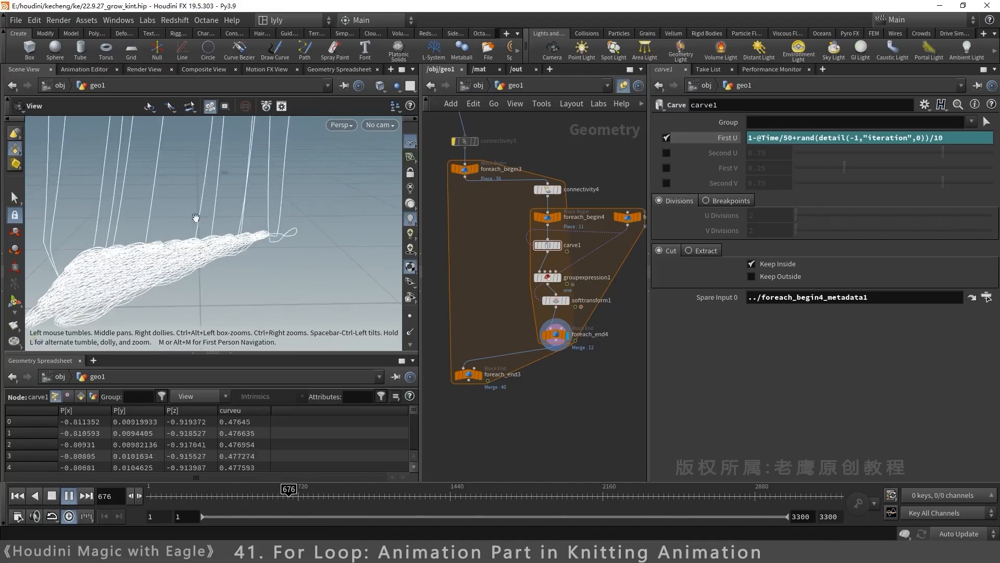
{"action": "middle_click_drag", "start_coordinate": [196, 219], "coordinate": [297, 216]}
{"action": "left_click_drag", "start_coordinate": [297, 217], "coordinate": [263, 224]}
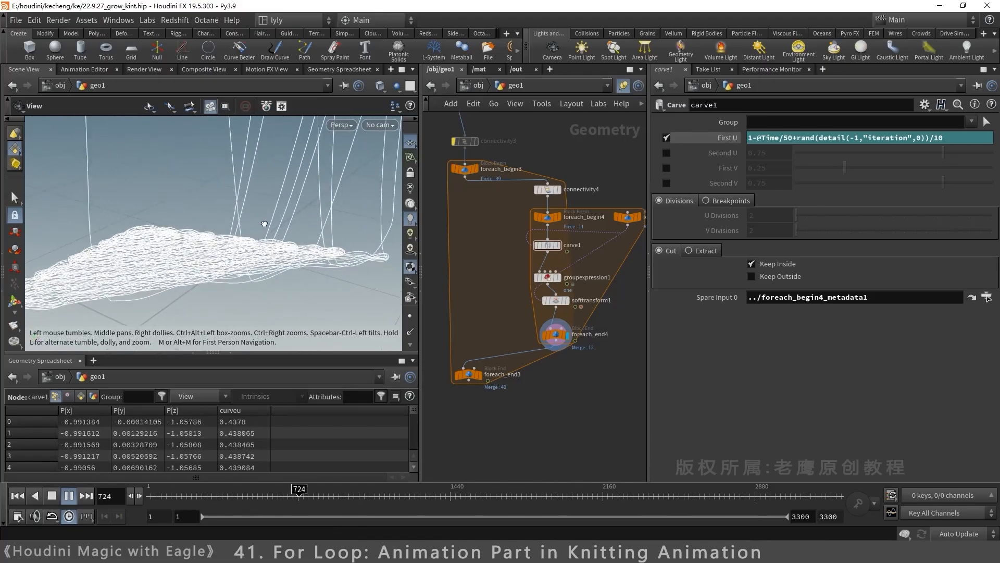
{"action": "right_click_drag", "start_coordinate": [264, 224], "coordinate": [264, 227]}
{"action": "left_click_drag", "start_coordinate": [265, 227], "coordinate": [313, 235]}
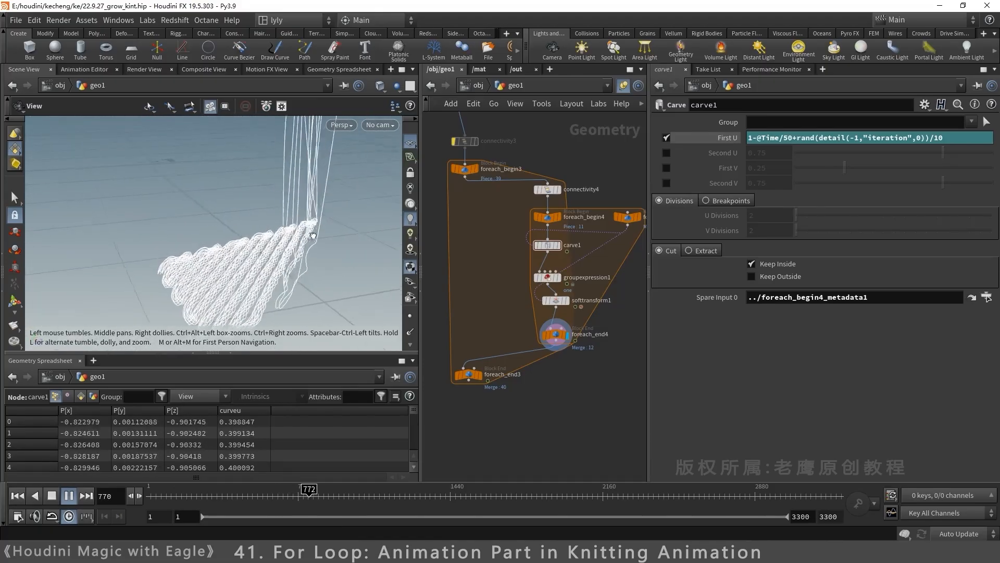
{"action": "middle_click_drag", "start_coordinate": [312, 234], "coordinate": [318, 248]}
{"action": "left_click_drag", "start_coordinate": [318, 247], "coordinate": [344, 250]}
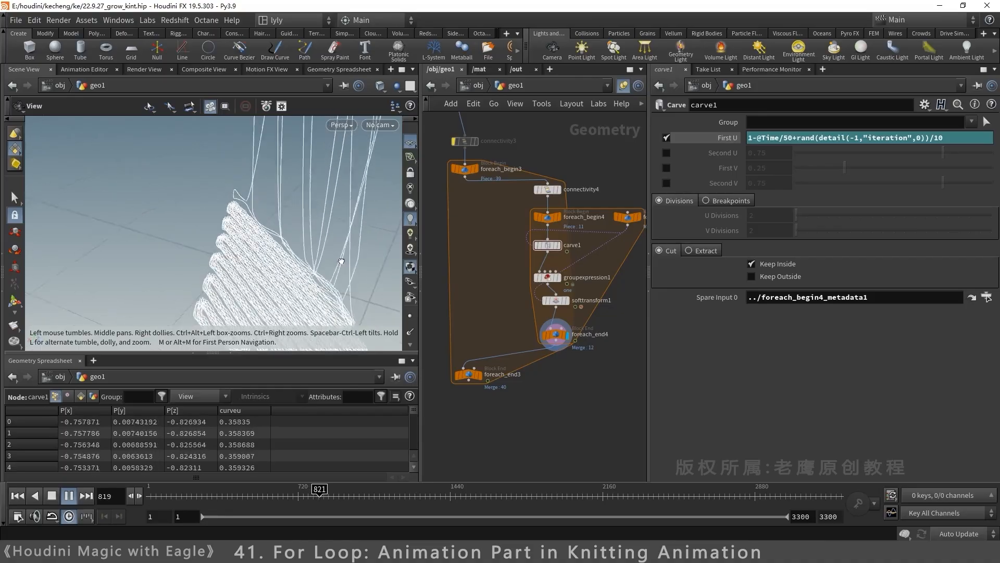
{"action": "middle_click_drag", "start_coordinate": [345, 251], "coordinate": [347, 260]}
{"action": "left_click_drag", "start_coordinate": [347, 260], "coordinate": [330, 250]}
{"action": "right_click_drag", "start_coordinate": [330, 250], "coordinate": [297, 243]}
{"action": "left_click_drag", "start_coordinate": [297, 242], "coordinate": [268, 243]}
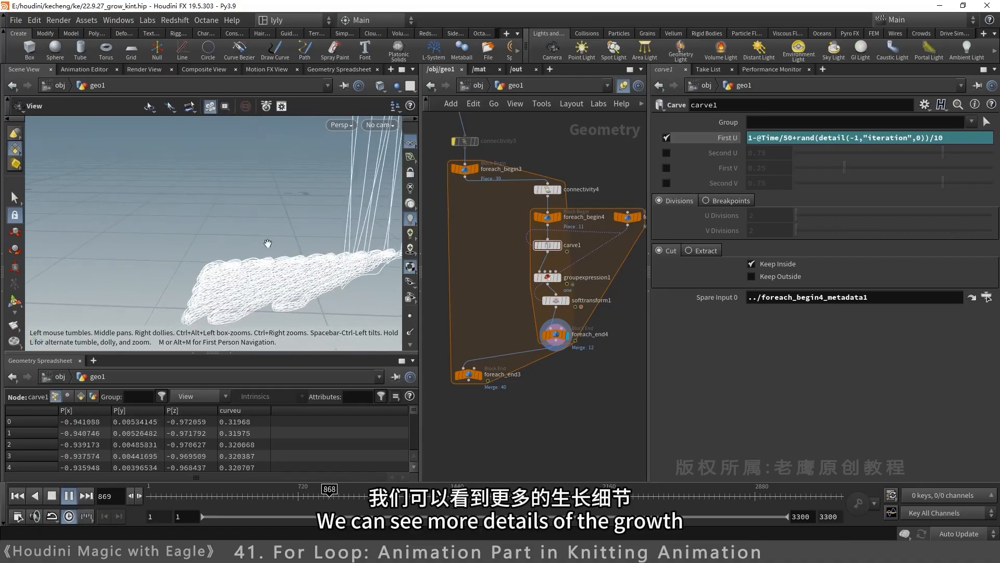
{"action": "middle_click_drag", "start_coordinate": [267, 243], "coordinate": [185, 235]}
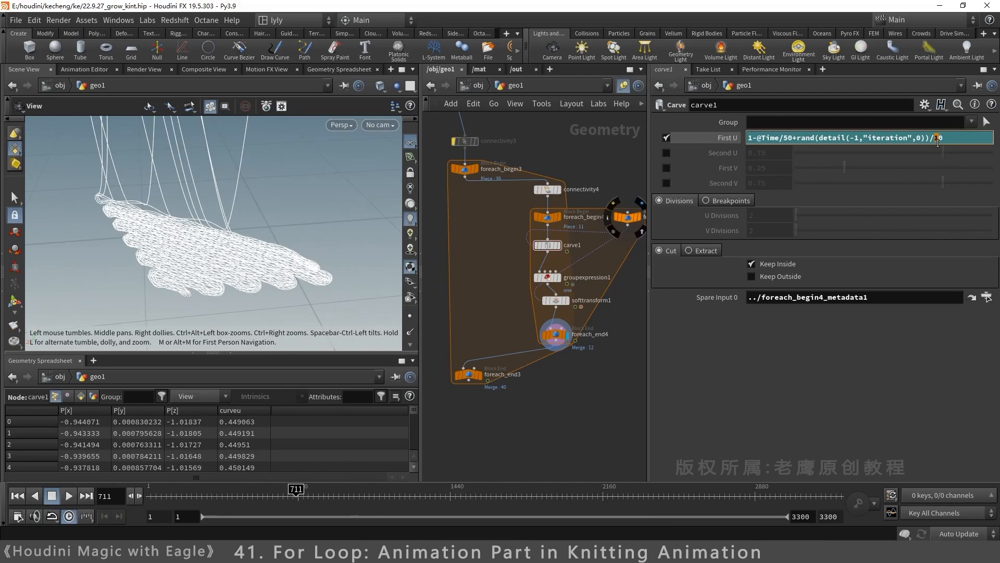
{"action": "left_click", "coordinate": [917, 349]}
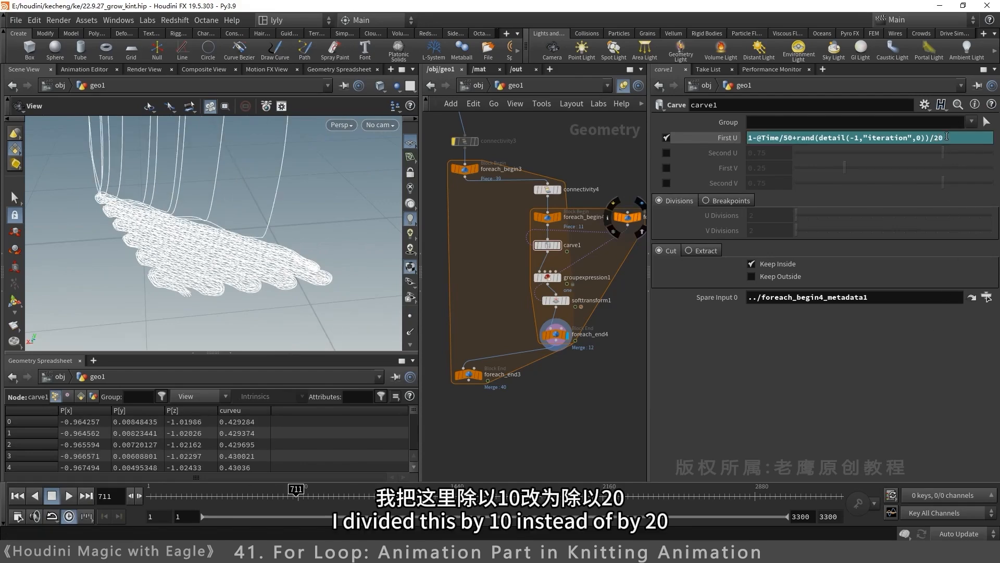
{"action": "left_click", "coordinate": [72, 496]}
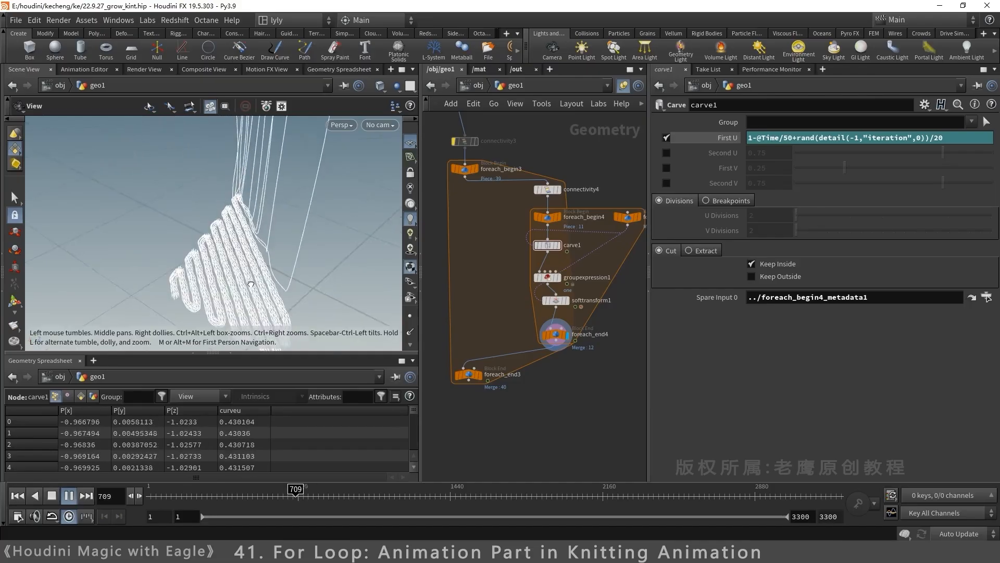
{"action": "left_click_drag", "start_coordinate": [253, 282], "coordinate": [328, 262]}
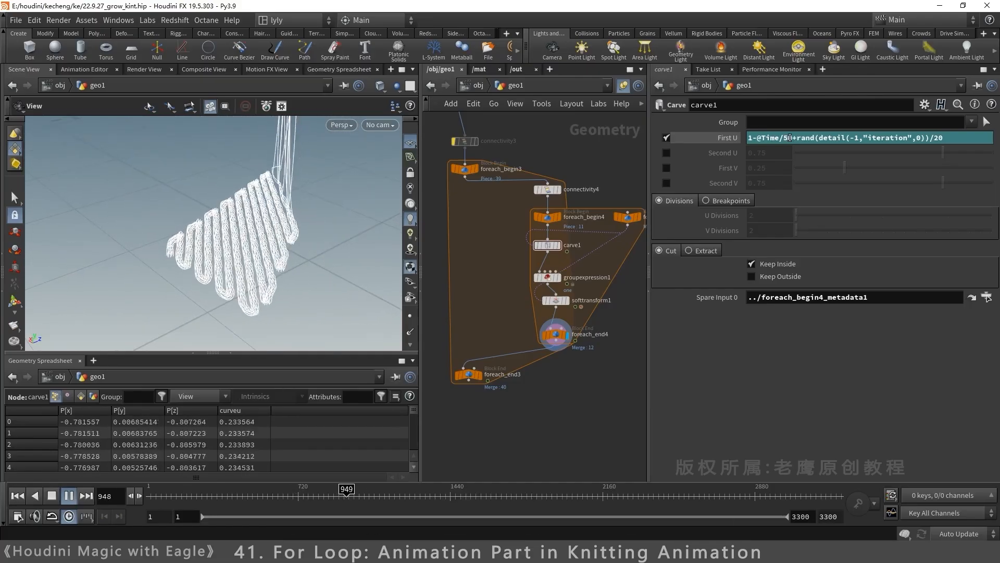
{"action": "left_click_drag", "start_coordinate": [790, 138], "coordinate": [783, 136]}
{"action": "key", "text": "Return"}
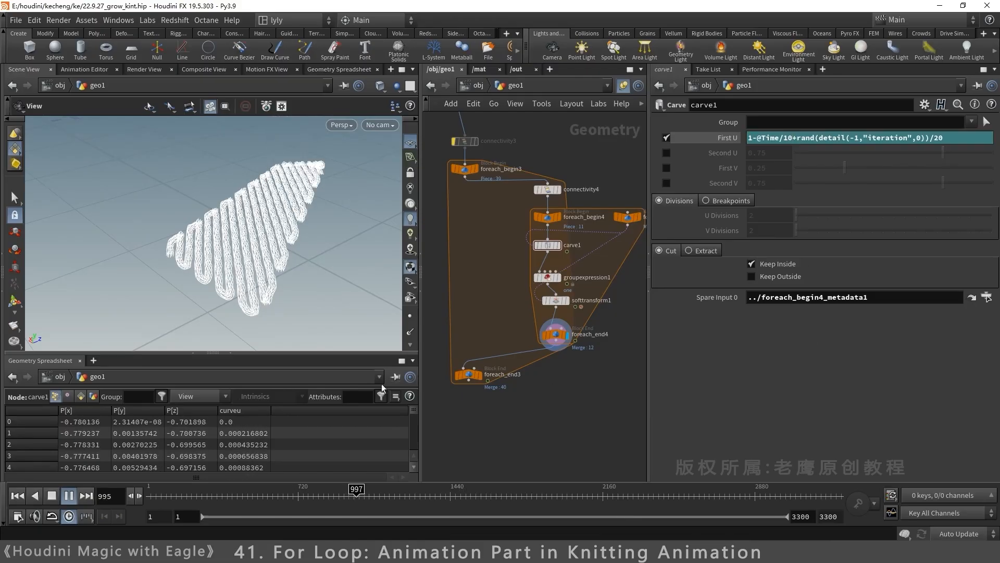
Step: Replay the growth from the start and set softtransform1's Soft Radius to rand(detail(-1,"iteration",0))/5+0.2, playing the animation to check the softer strands
{"action": "left_click", "coordinate": [17, 495]}
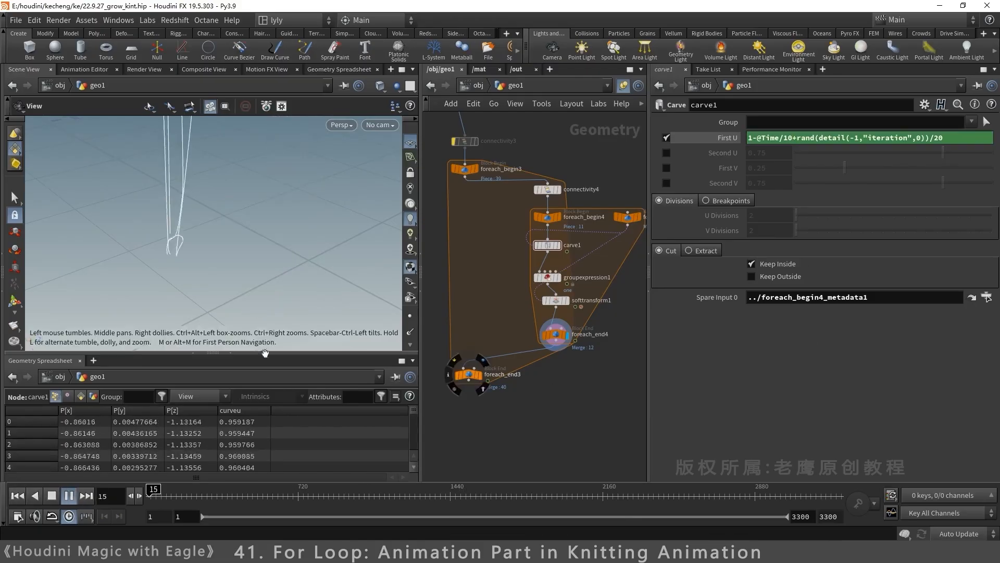
{"action": "left_click_drag", "start_coordinate": [178, 238], "coordinate": [202, 245]}
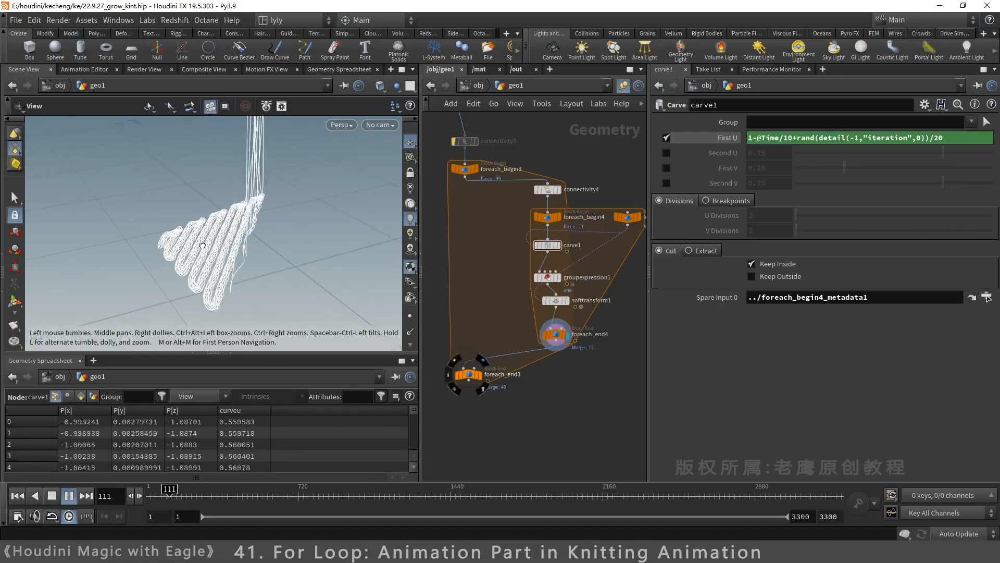
{"action": "left_click", "coordinate": [556, 301]}
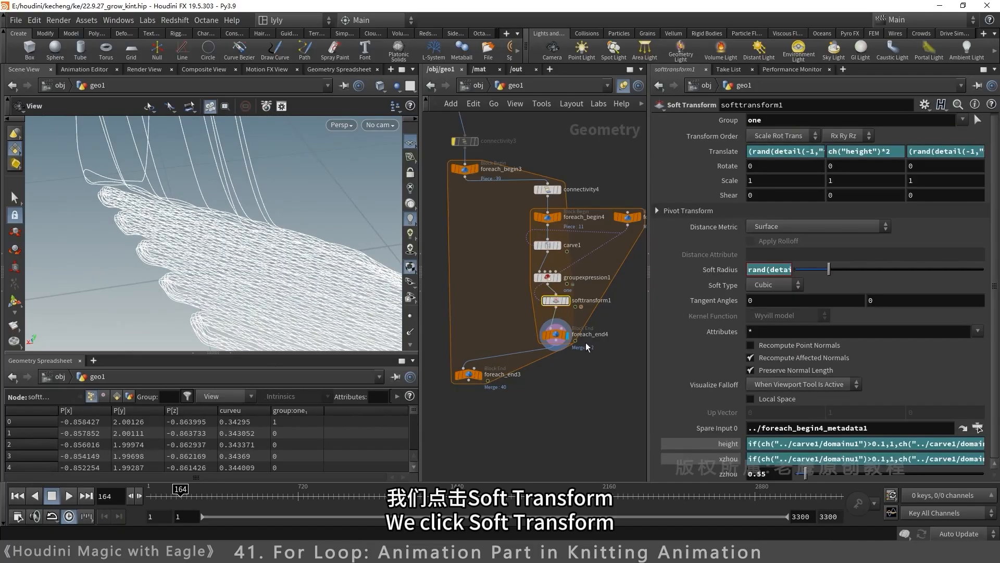
{"action": "left_click", "coordinate": [720, 269]}
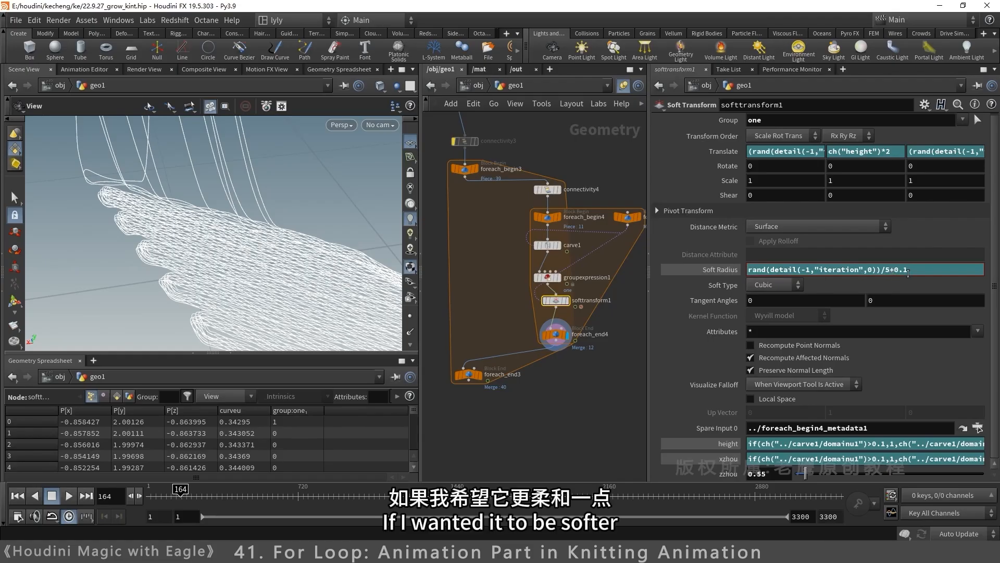
{"action": "left_click_drag", "start_coordinate": [907, 271], "coordinate": [903, 271]}
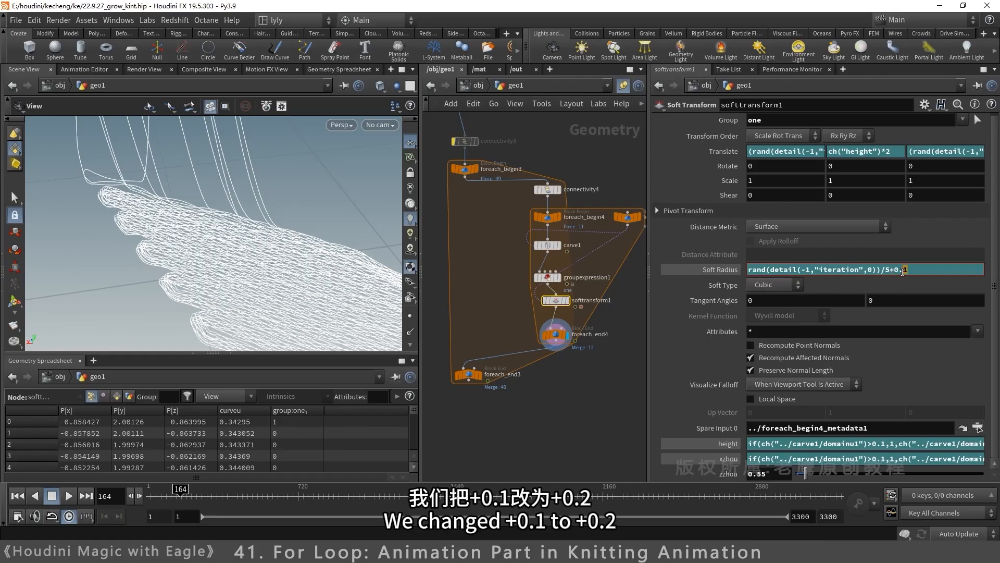
{"action": "left_click", "coordinate": [572, 407]}
{"action": "left_click_drag", "start_coordinate": [281, 245], "coordinate": [114, 291]}
{"action": "left_click", "coordinate": [70, 495]}
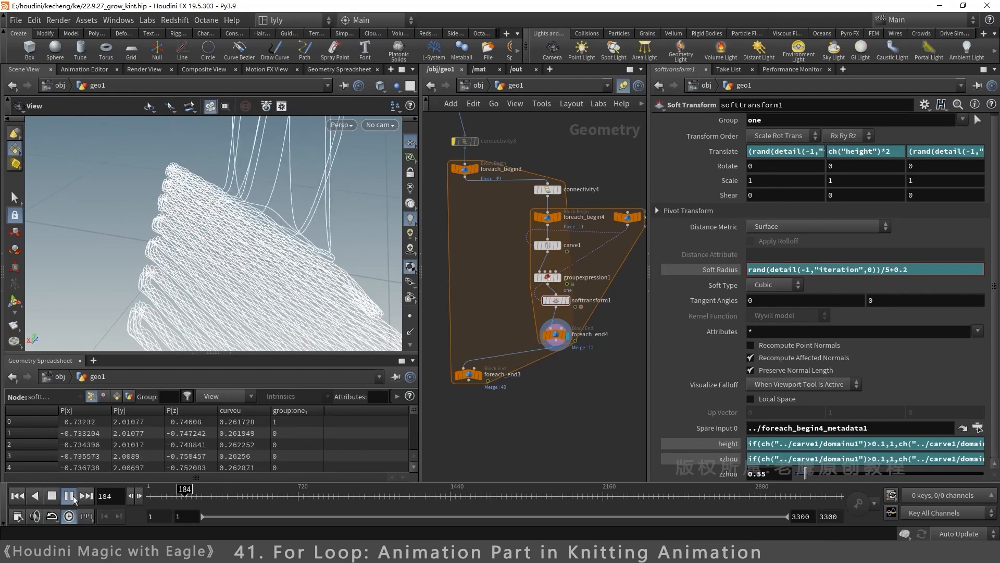
{"action": "left_click", "coordinate": [69, 495]}
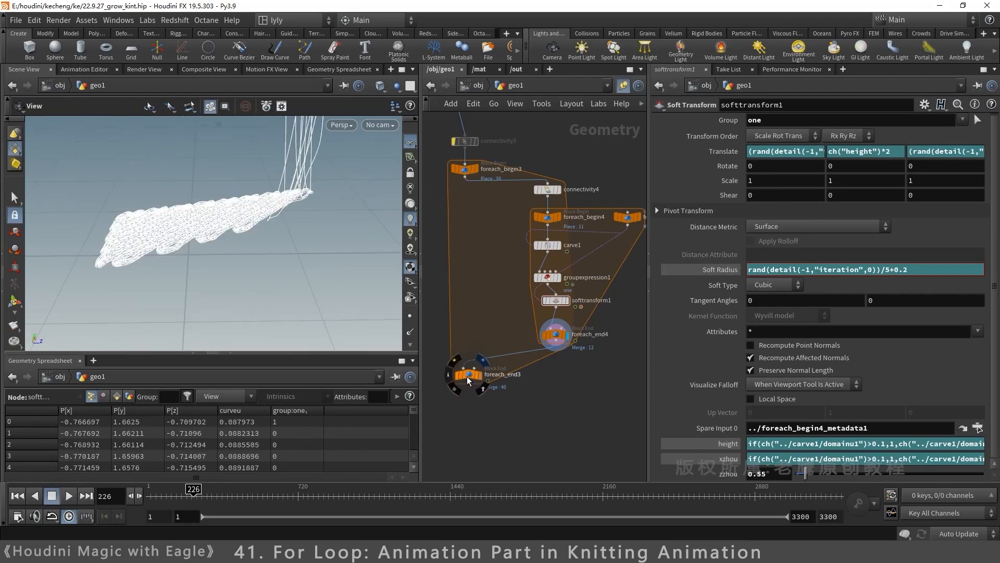
Step: Display the output of foreach_end3 and view all the knitted pieces together
{"action": "left_click", "coordinate": [479, 374]}
{"action": "left_click", "coordinate": [469, 375]}
{"action": "left_click_drag", "start_coordinate": [325, 218], "coordinate": [130, 218]}
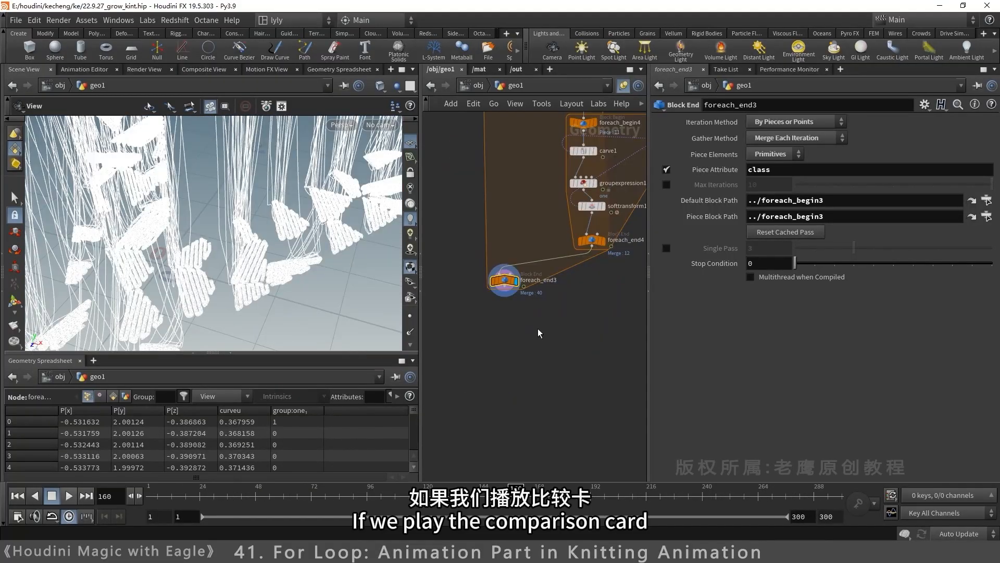
Step: Add a File Cache node below foreach_end3, connect it and save frames 1 to 300 to disk
{"action": "key", "text": "Tab"}
{"action": "type", "text": "file"}
{"action": "key", "text": "Return"}
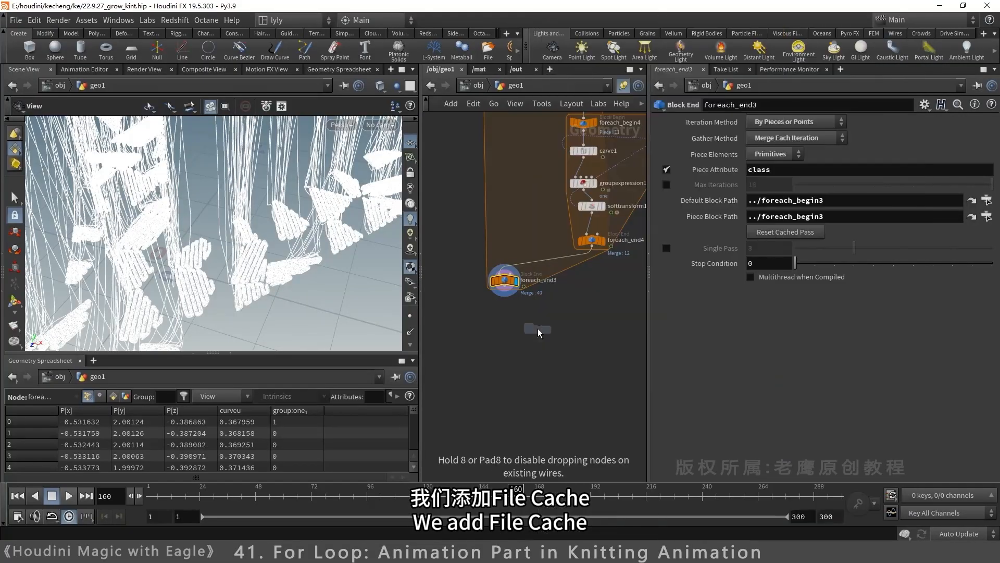
{"action": "left_click", "coordinate": [538, 328]}
{"action": "left_click_drag", "start_coordinate": [537, 328], "coordinate": [508, 328]}
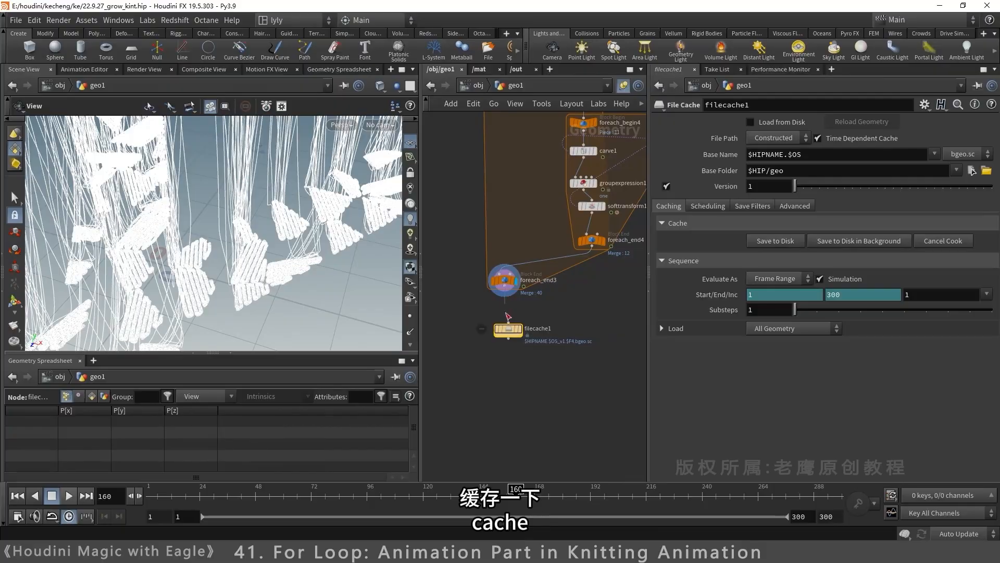
{"action": "left_click", "coordinate": [508, 322]}
{"action": "left_click", "coordinate": [772, 239]}
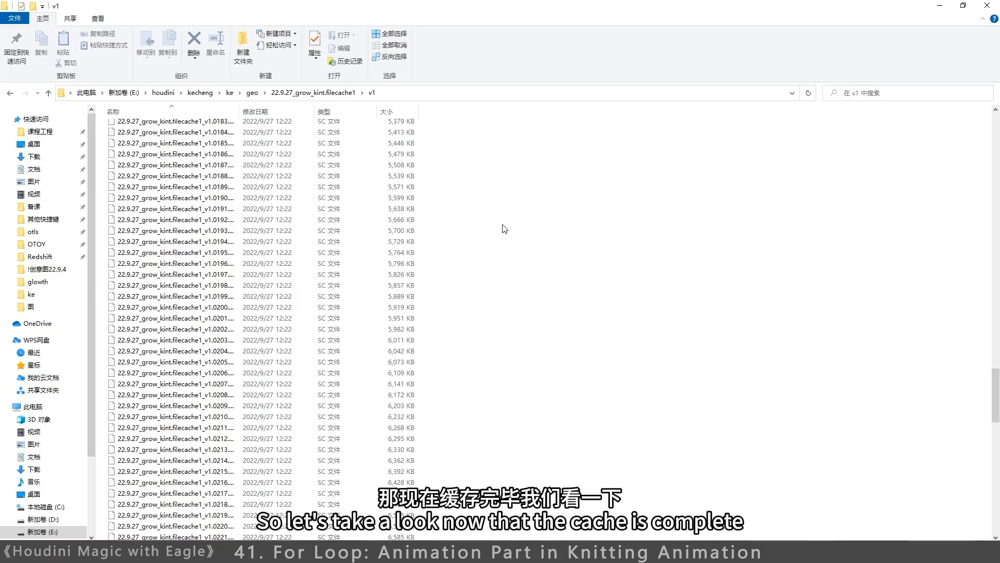
Step: Check the cached v1 folder's size in its properties, close them and switch back to Houdini
{"action": "right_click", "coordinate": [503, 225]}
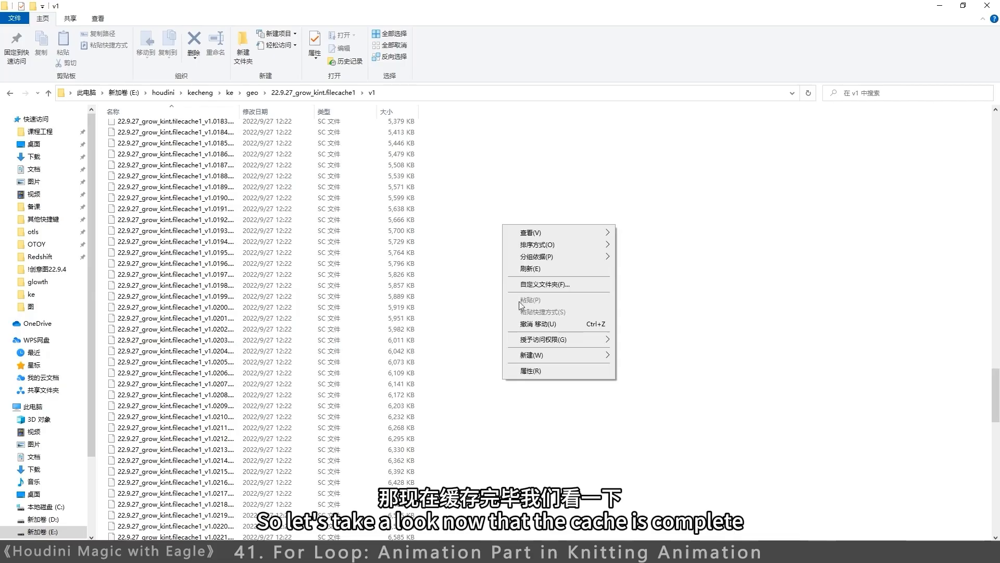
{"action": "left_click", "coordinate": [531, 371]}
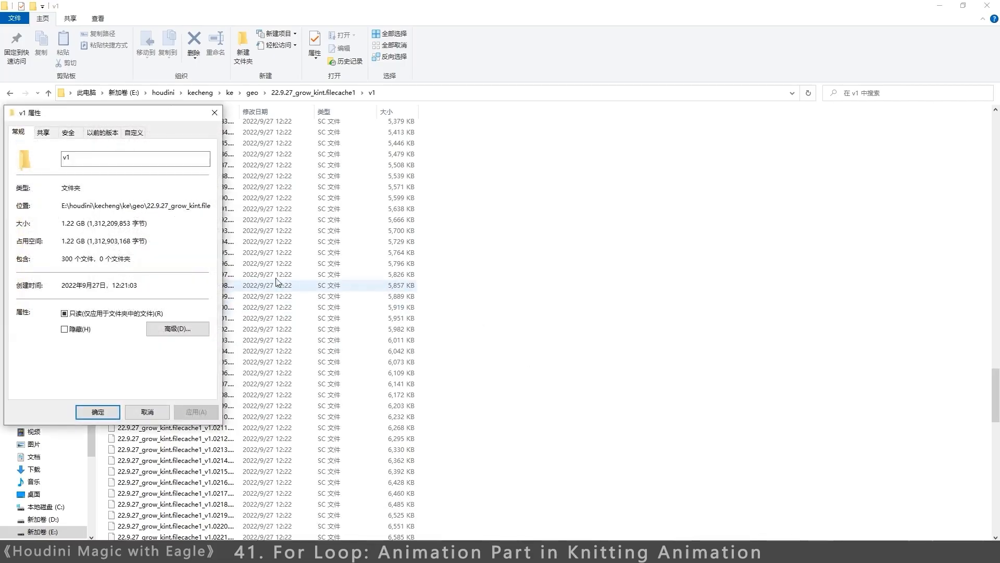
{"action": "left_click", "coordinate": [214, 112]}
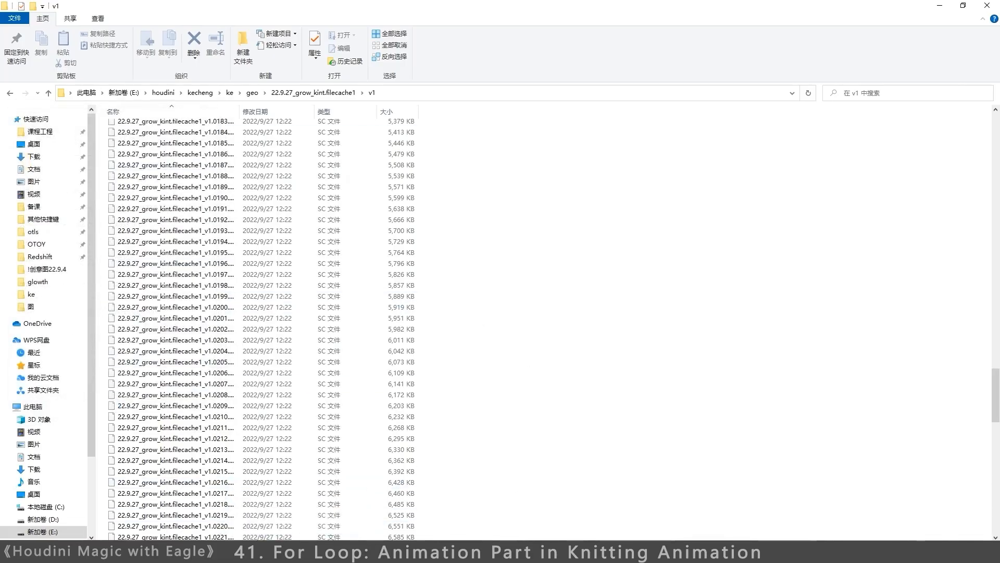
{"action": "mouse_move", "coordinate": [112, 551]}
{"action": "left_click", "coordinate": [169, 504]}
Step: Play the cached animation and compare the growth speed of short and long strands up close, pausing partway
{"action": "left_click", "coordinate": [68, 495]}
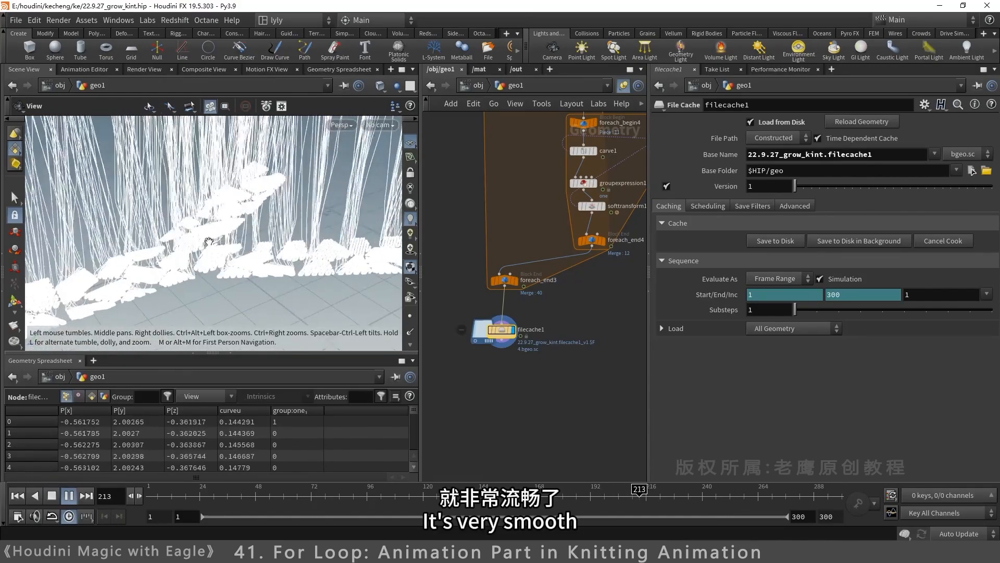
{"action": "left_click_drag", "start_coordinate": [209, 240], "coordinate": [255, 259]}
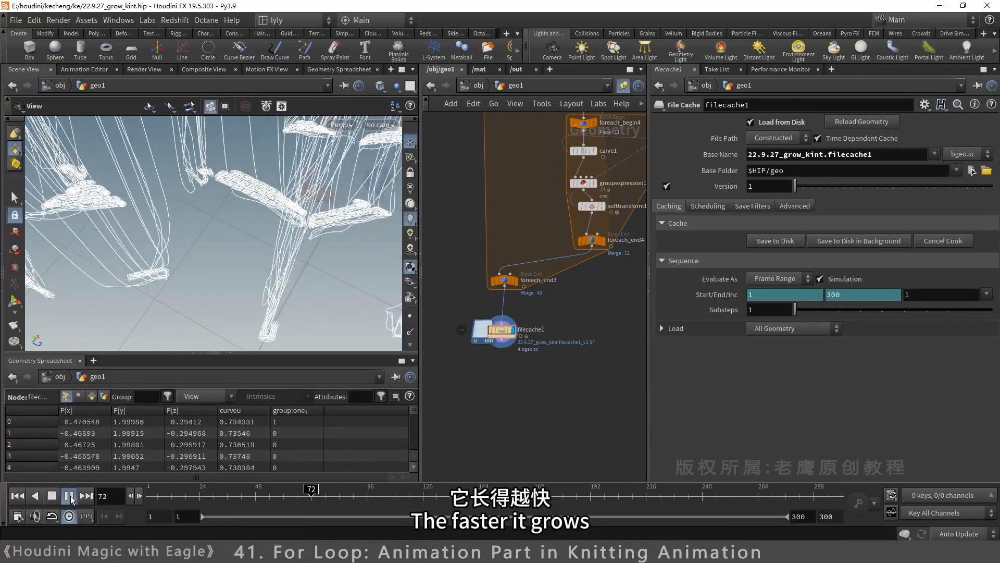
{"action": "left_click", "coordinate": [68, 497]}
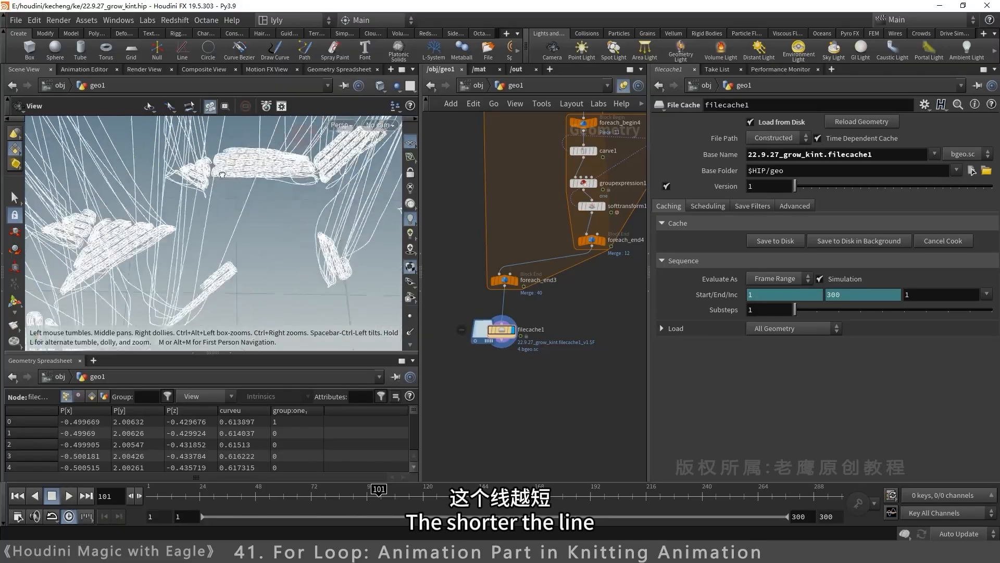
{"action": "left_click_drag", "start_coordinate": [222, 174], "coordinate": [239, 174]}
{"action": "right_click_drag", "start_coordinate": [239, 174], "coordinate": [260, 198]}
{"action": "middle_click_drag", "start_coordinate": [171, 130], "coordinate": [196, 181]}
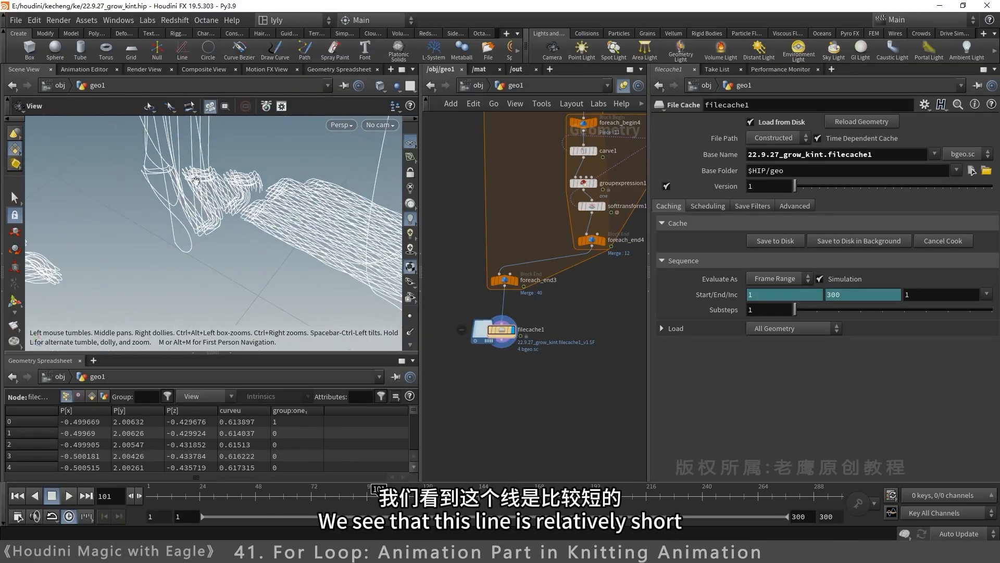
{"action": "left_click", "coordinate": [73, 495]}
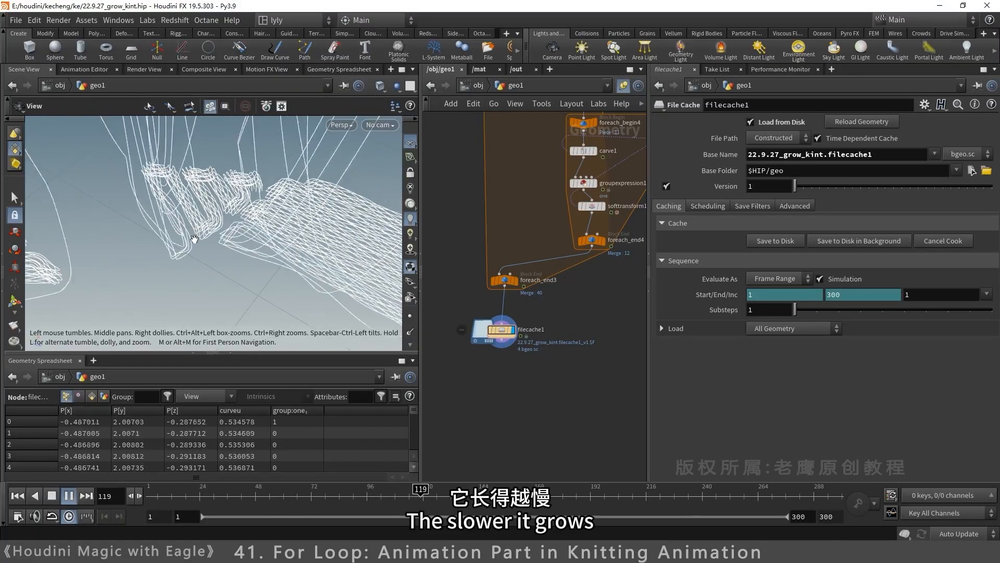
{"action": "middle_click_drag", "start_coordinate": [195, 239], "coordinate": [188, 224]}
{"action": "right_click_drag", "start_coordinate": [179, 224], "coordinate": [38, 272]}
Step: Replay the cached growth from the first frame, scrub to the finished knit and review the carve loop in the network
{"action": "left_click", "coordinate": [18, 496]}
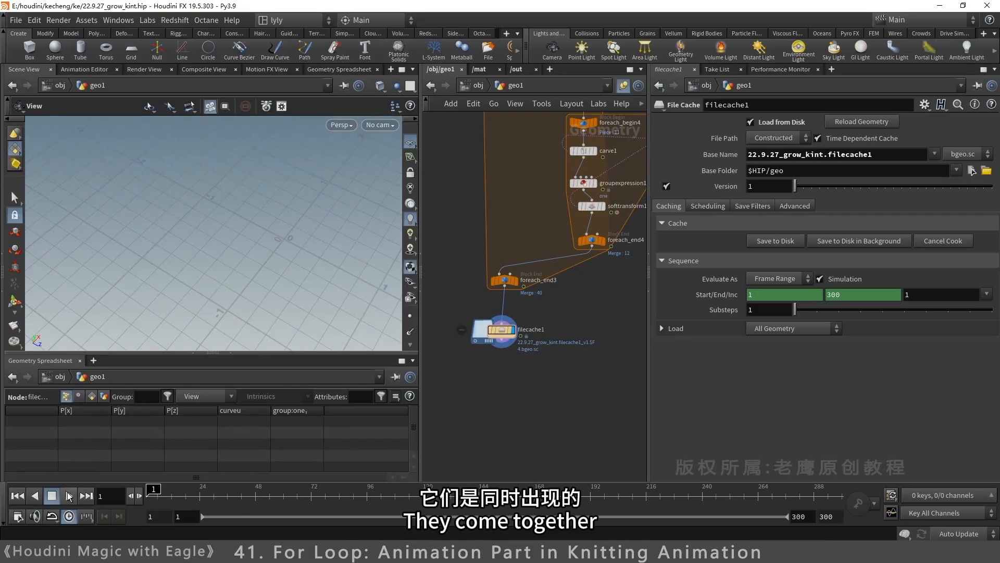
{"action": "left_click", "coordinate": [69, 496]}
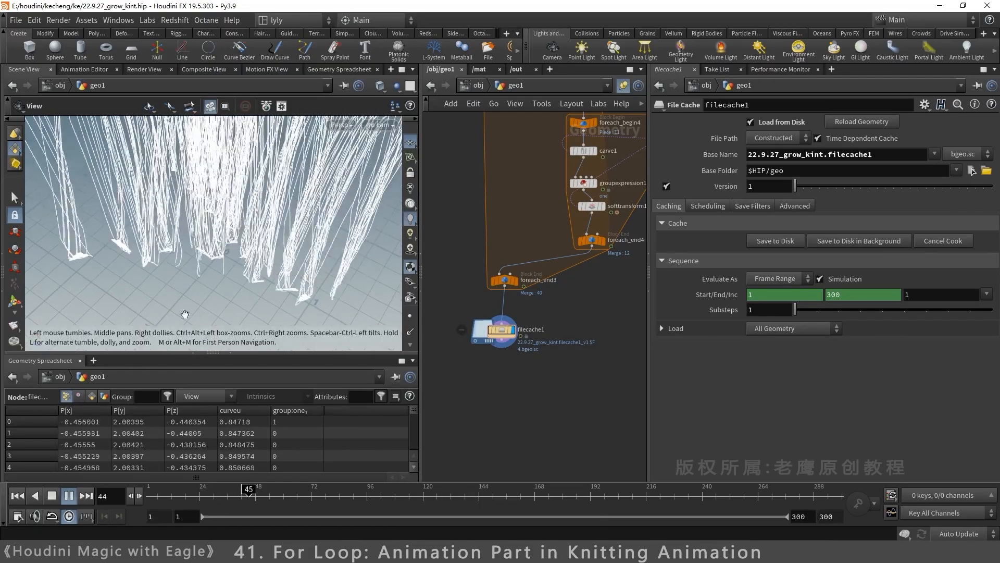
{"action": "left_click_drag", "start_coordinate": [294, 483], "coordinate": [493, 484]}
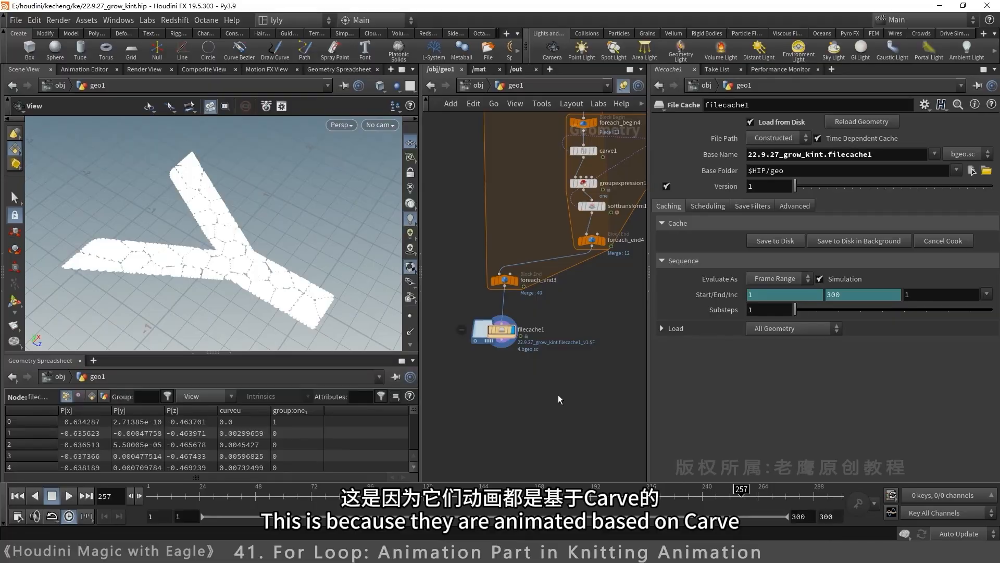
{"action": "middle_click_drag", "start_coordinate": [566, 294], "coordinate": [541, 451]}
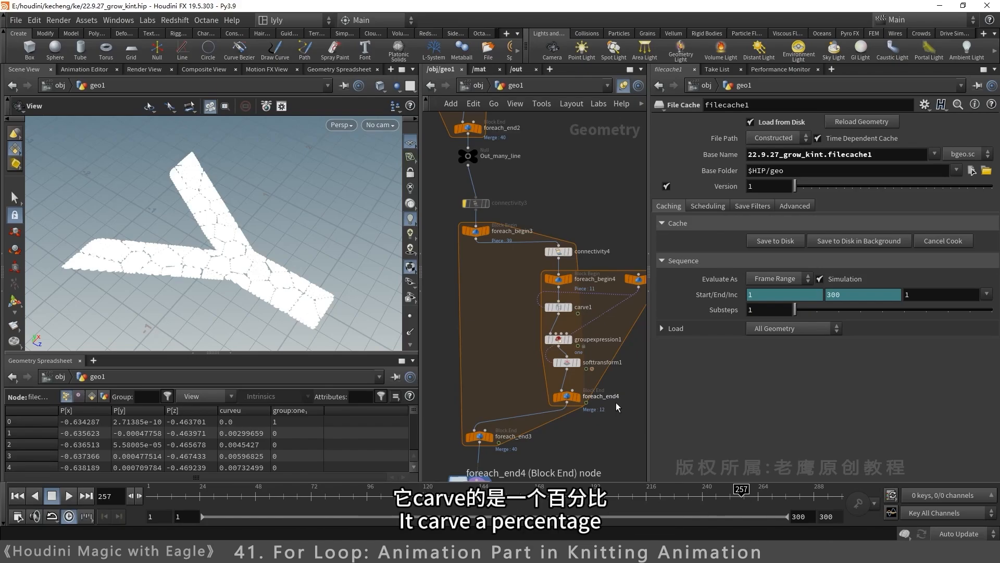
Step: Play and scrub the early cached frames from several angles to examine when each knitted piece starts growing
{"action": "left_click", "coordinate": [68, 496]}
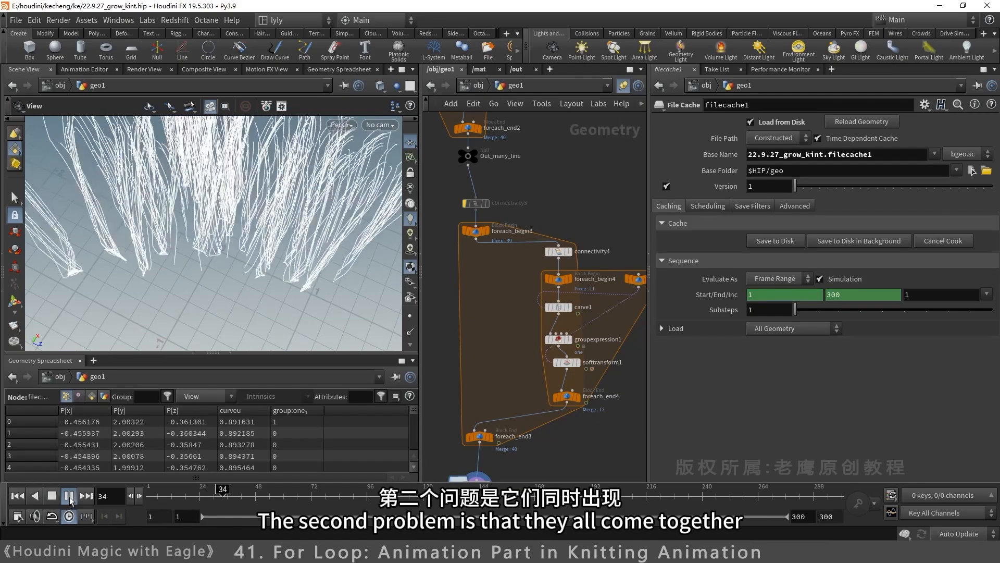
{"action": "left_click_drag", "start_coordinate": [219, 235], "coordinate": [249, 258]}
{"action": "middle_click_drag", "start_coordinate": [250, 258], "coordinate": [290, 262]}
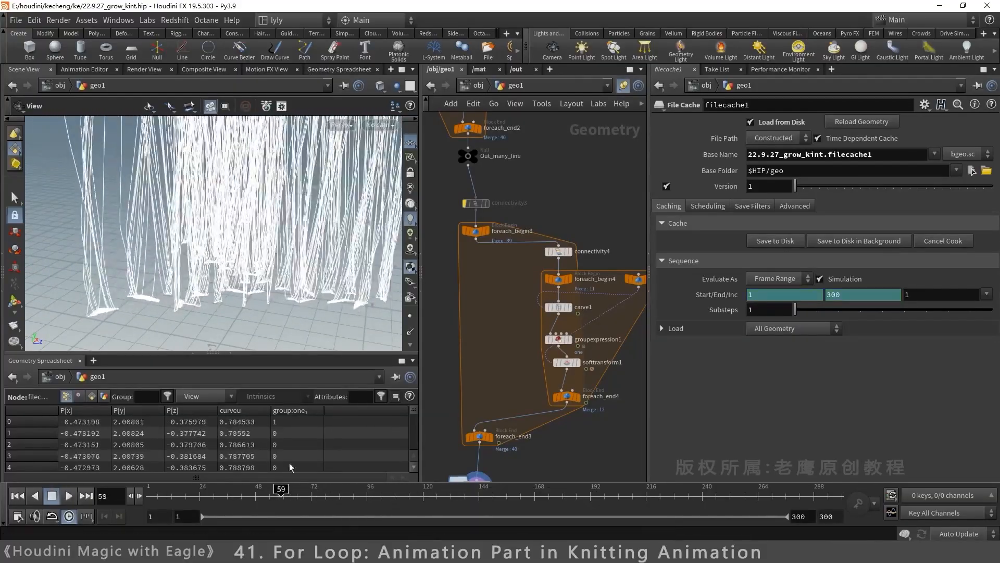
{"action": "left_click_drag", "start_coordinate": [282, 271], "coordinate": [322, 309]}
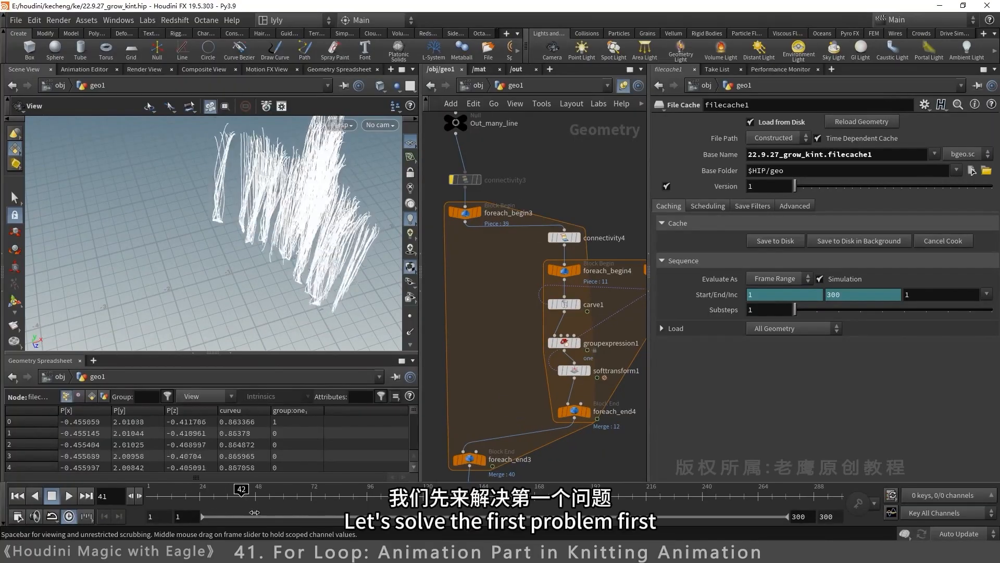
{"action": "right_click_drag", "start_coordinate": [308, 286], "coordinate": [200, 263]}
{"action": "left_click_drag", "start_coordinate": [200, 263], "coordinate": [279, 152]}
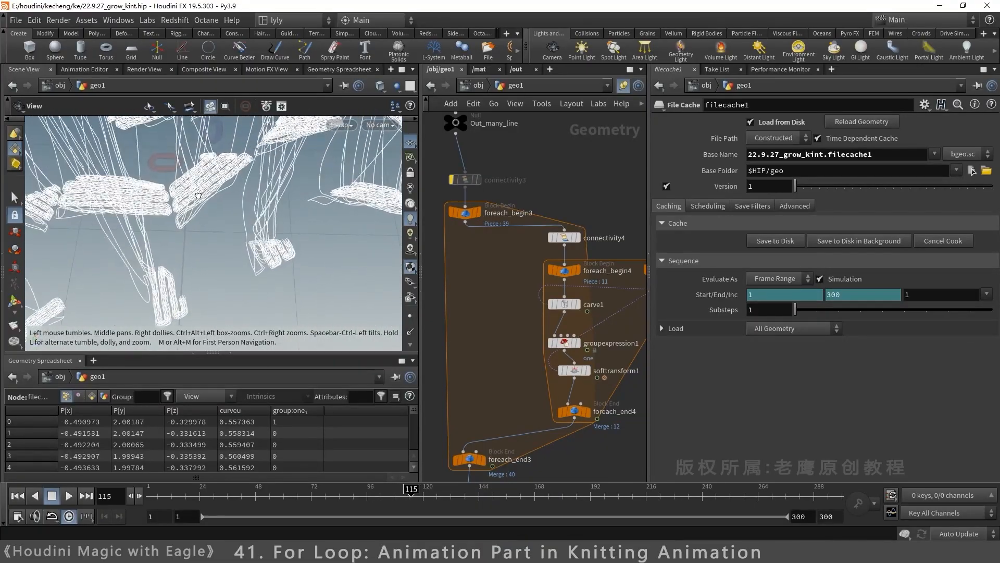
Step: Insert a Measure node between foreach_begin3 and connectivity4, display it, and set it to measure Perimeter / Length
{"action": "key", "text": "Tab"}
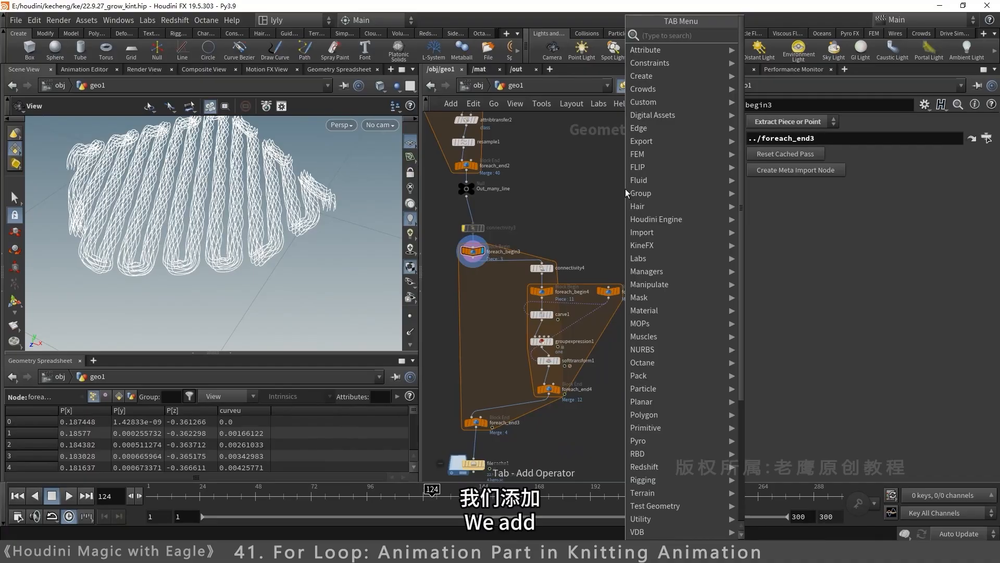
{"action": "type", "text": "mea"}
{"action": "key", "text": "Return"}
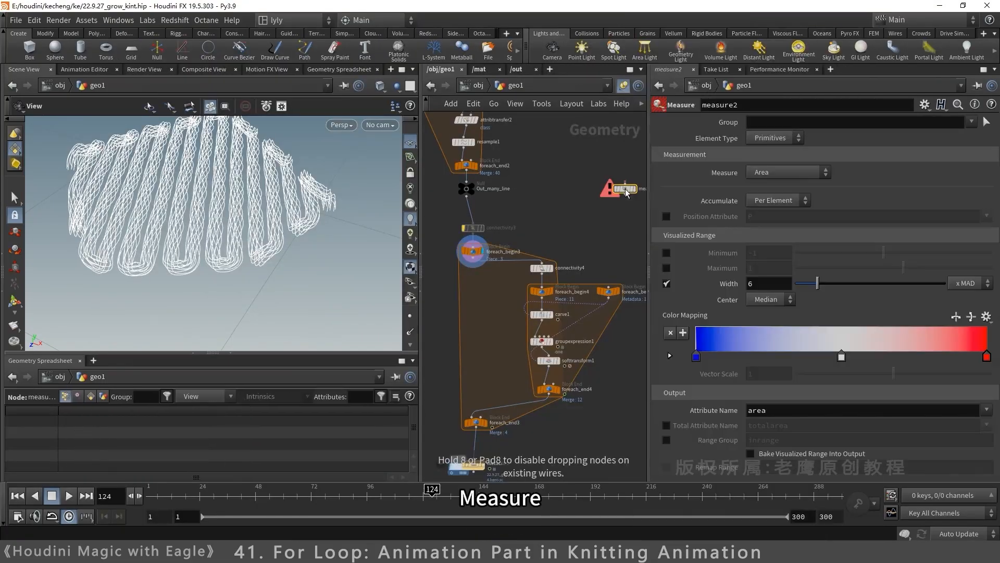
{"action": "left_click", "coordinate": [503, 271]}
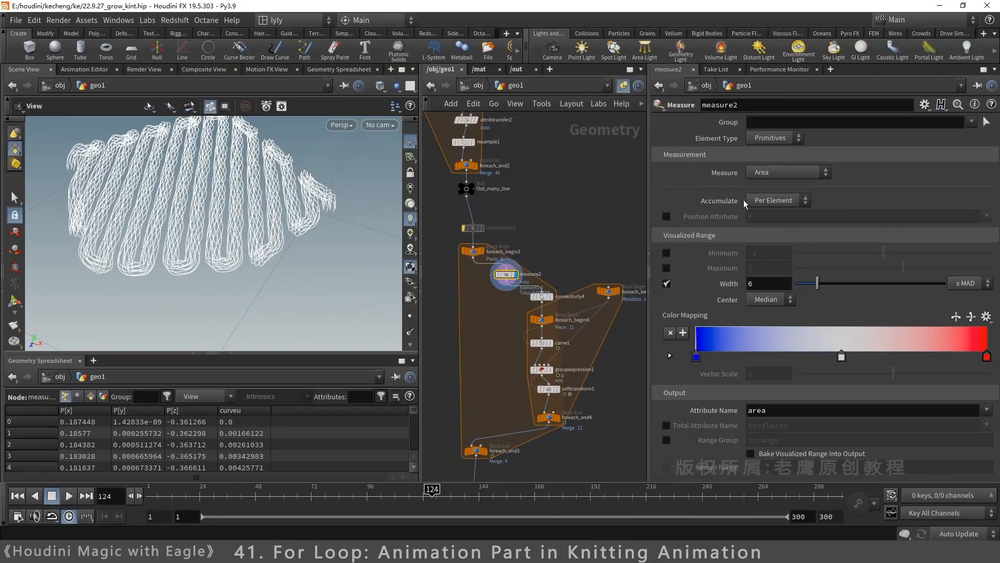
{"action": "left_click", "coordinate": [786, 172]}
{"action": "left_click", "coordinate": [784, 180]}
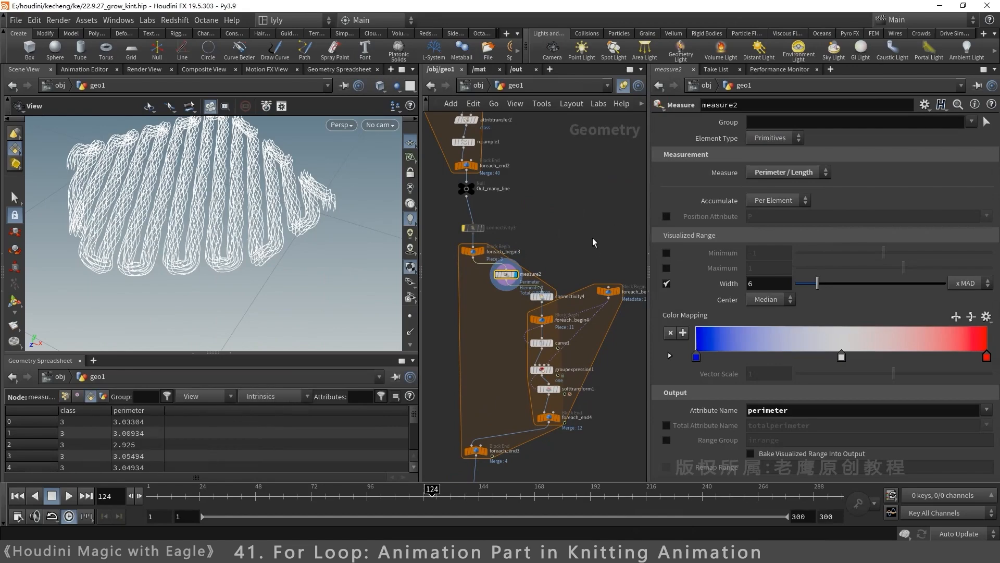
Step: Move connectivity4 and the inner loop nodes further below measure2, and review the perimeter value of each line
{"action": "scroll", "coordinate": [615, 429], "scroll_direction": "up", "scroll_amount": 1}
{"action": "middle_click_drag", "start_coordinate": [615, 429], "coordinate": [593, 308]}
{"action": "scroll", "coordinate": [592, 309], "scroll_direction": "down", "scroll_amount": 2}
{"action": "left_click_drag", "start_coordinate": [617, 417], "coordinate": [471, 191]}
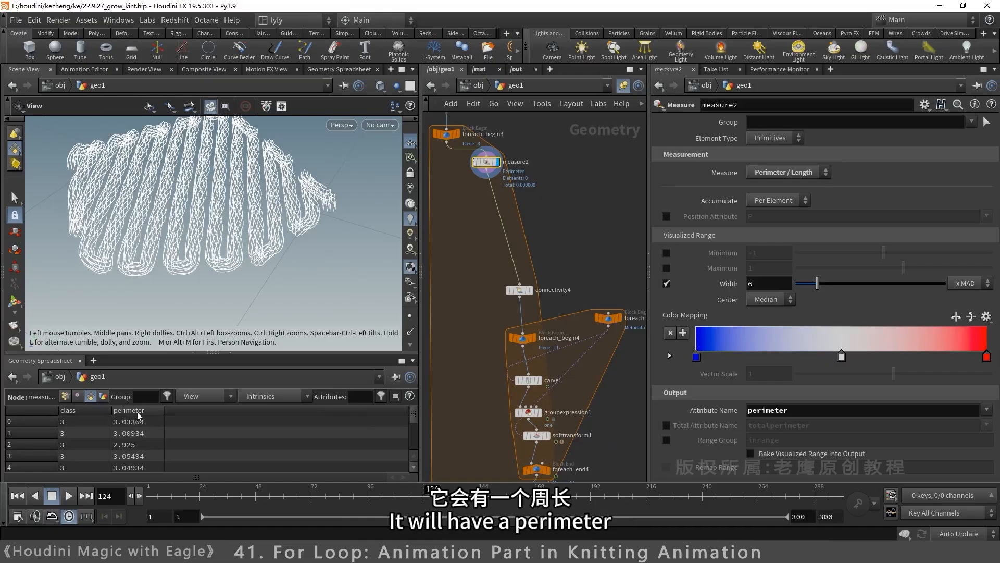
{"action": "middle_click_drag", "start_coordinate": [599, 267], "coordinate": [596, 204]}
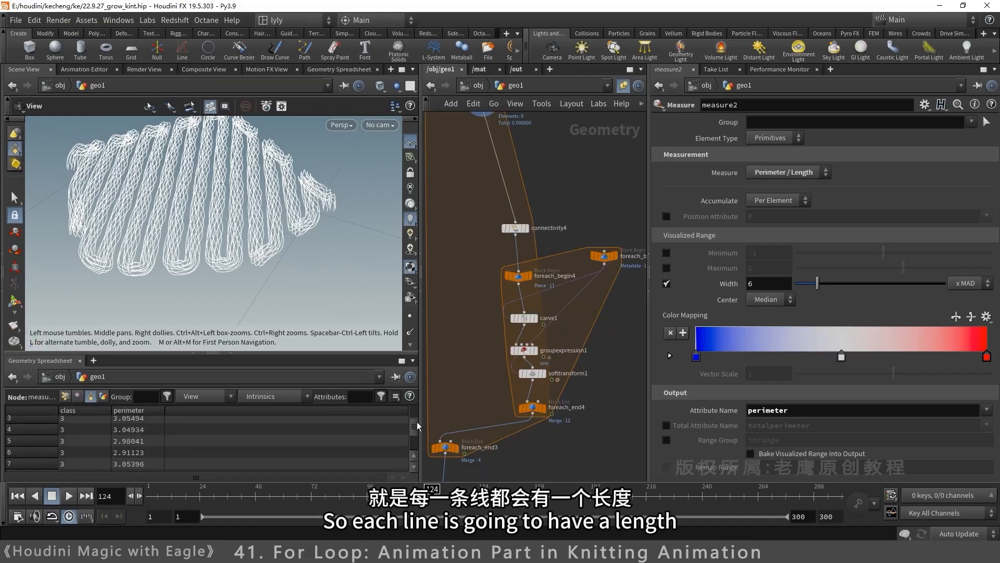
{"action": "left_click_drag", "start_coordinate": [249, 218], "coordinate": [250, 212]}
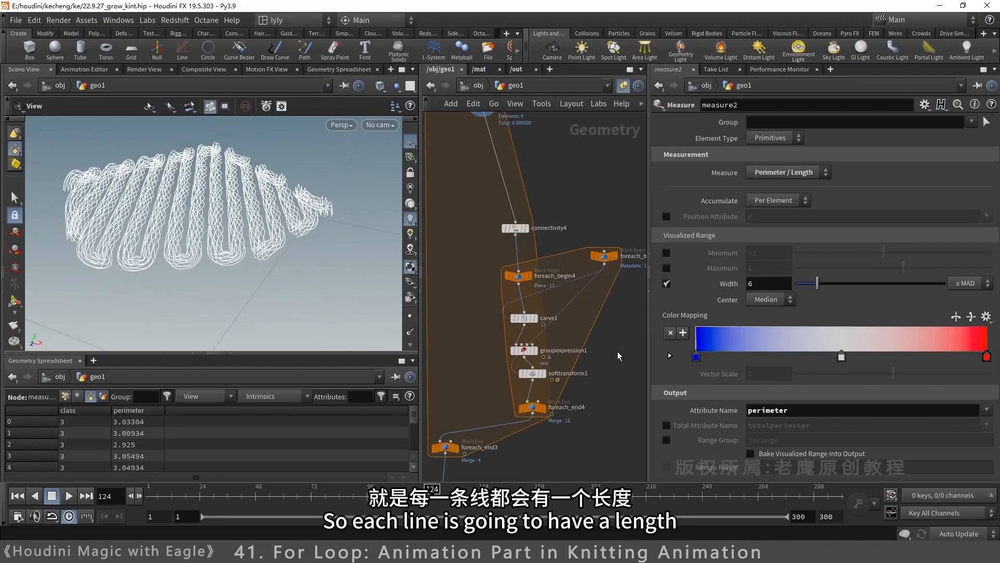
Step: Rearrange the inner loop nodes to open a gap between foreach_begin4 and carve1
{"action": "middle_click_drag", "start_coordinate": [524, 274], "coordinate": [524, 218]}
{"action": "left_click", "coordinate": [524, 218]}
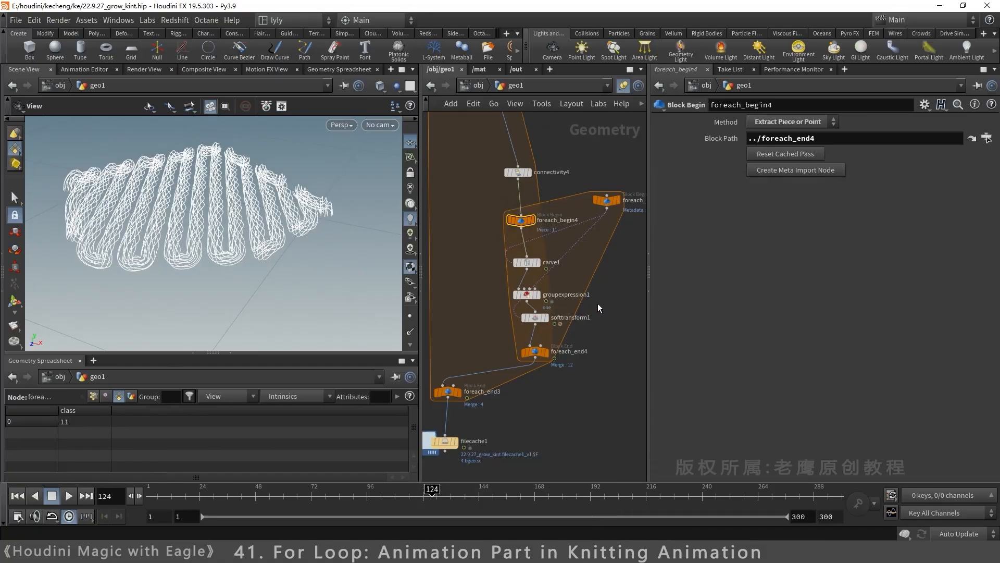
{"action": "left_click_drag", "start_coordinate": [526, 260], "coordinate": [520, 267]}
{"action": "left_click_drag", "start_coordinate": [521, 222], "coordinate": [511, 151]}
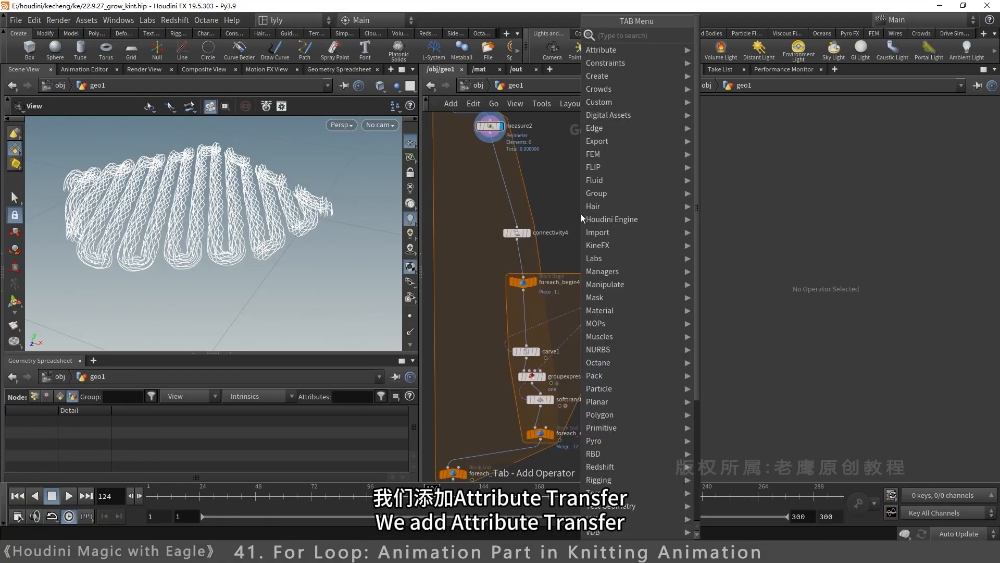
Step: Insert an Attribute Transfer between foreach_begin4 and carve1, sourced from connectivity4, transferring only the primitive attribute perimeter
{"action": "type", "text": "attt"}
{"action": "key", "text": "Return"}
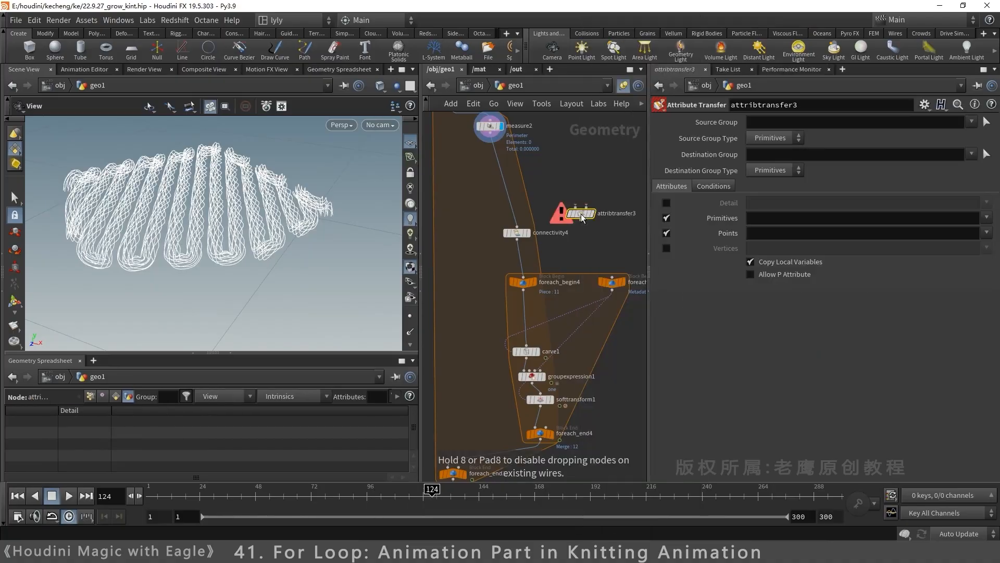
{"action": "left_click", "coordinate": [523, 312]}
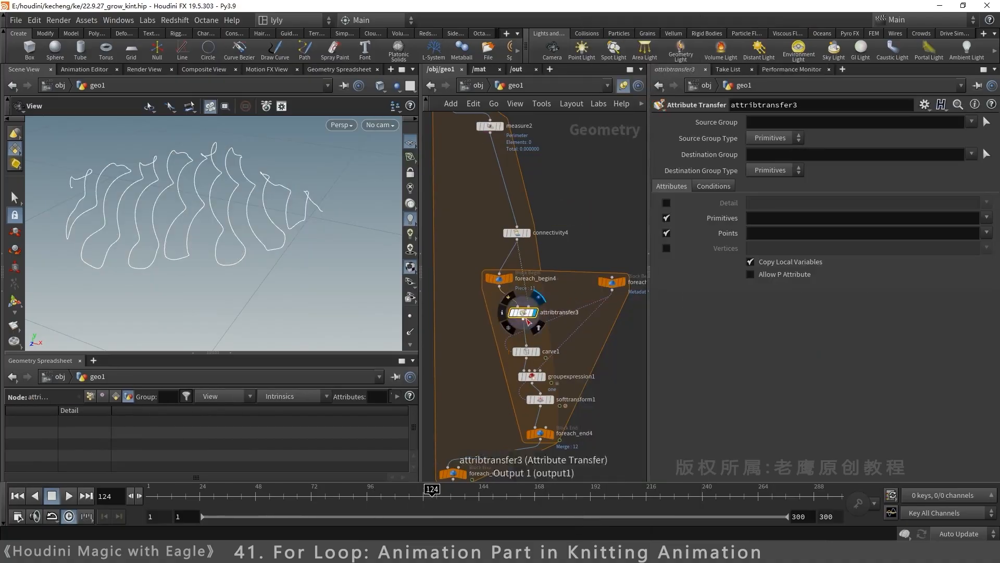
{"action": "left_click", "coordinate": [726, 237]}
{"action": "left_click", "coordinate": [985, 218]}
{"action": "left_click", "coordinate": [966, 246]}
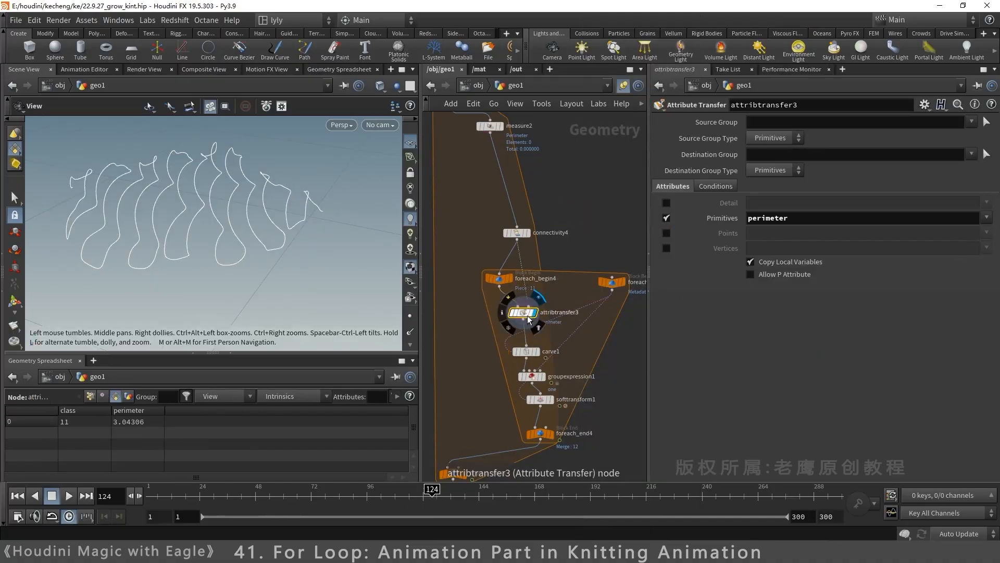
{"action": "left_click", "coordinate": [594, 356]}
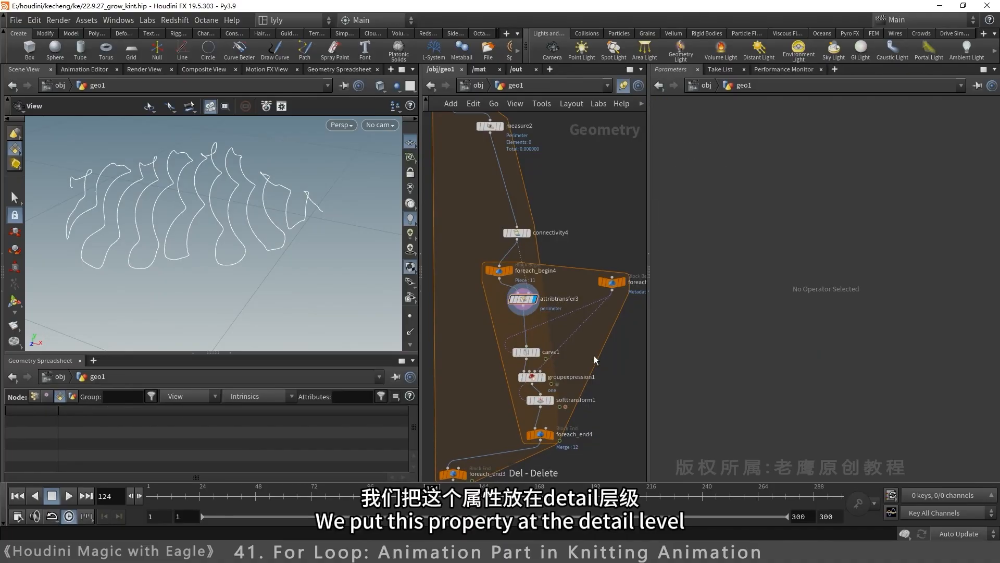
Step: Insert an Attribute Promote node between attribtransfer3 and carve1 and display it
{"action": "key", "text": "Tab"}
{"action": "type", "text": "attribp"}
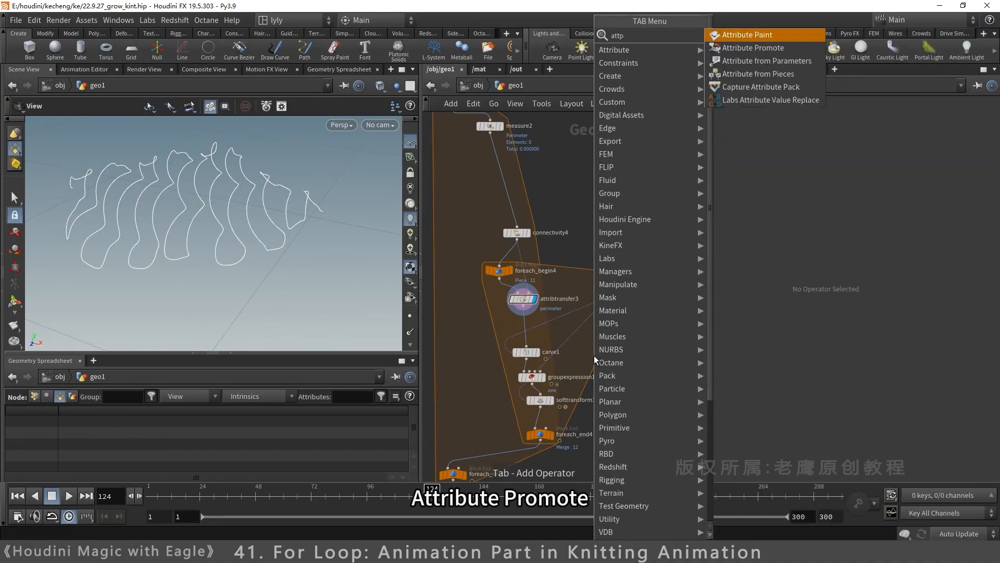
{"action": "type", "text": "ro"}
{"action": "key", "text": "Return"}
{"action": "left_click", "coordinate": [589, 355]}
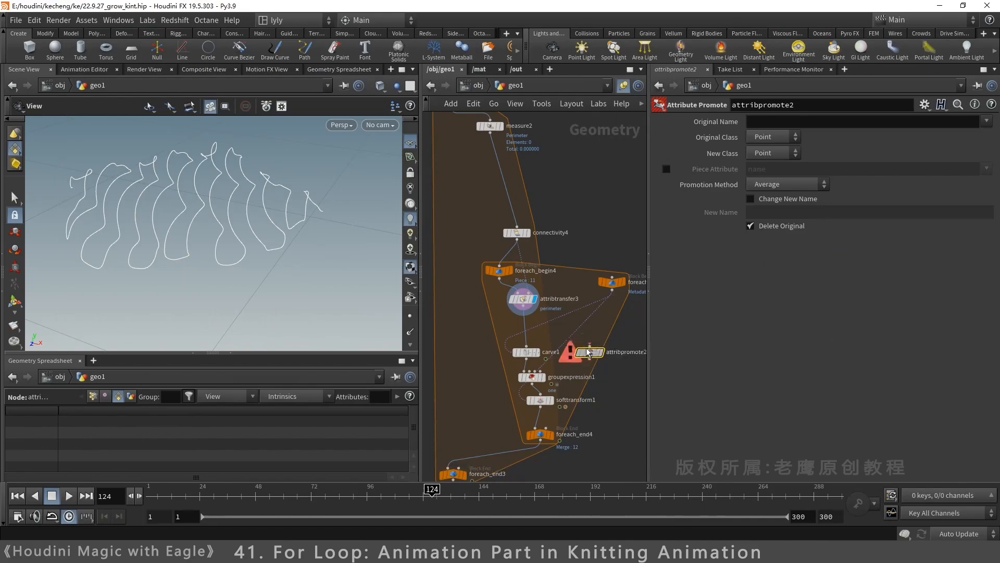
{"action": "left_click_drag", "start_coordinate": [587, 348], "coordinate": [520, 322]}
{"action": "left_click", "coordinate": [533, 325]}
Step: Set attribpromote2 to promote the perimeter attribute from Primitive to Detail
{"action": "left_click", "coordinate": [770, 137]}
{"action": "left_click", "coordinate": [766, 162]}
{"action": "left_click", "coordinate": [768, 153]}
{"action": "left_click", "coordinate": [766, 192]}
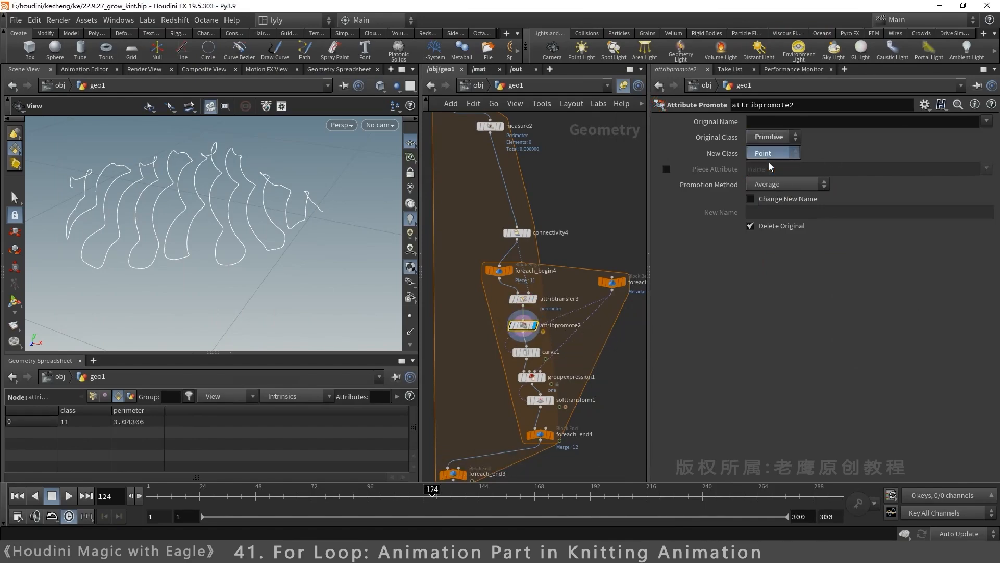
{"action": "left_click", "coordinate": [769, 164]}
{"action": "left_click", "coordinate": [987, 120]}
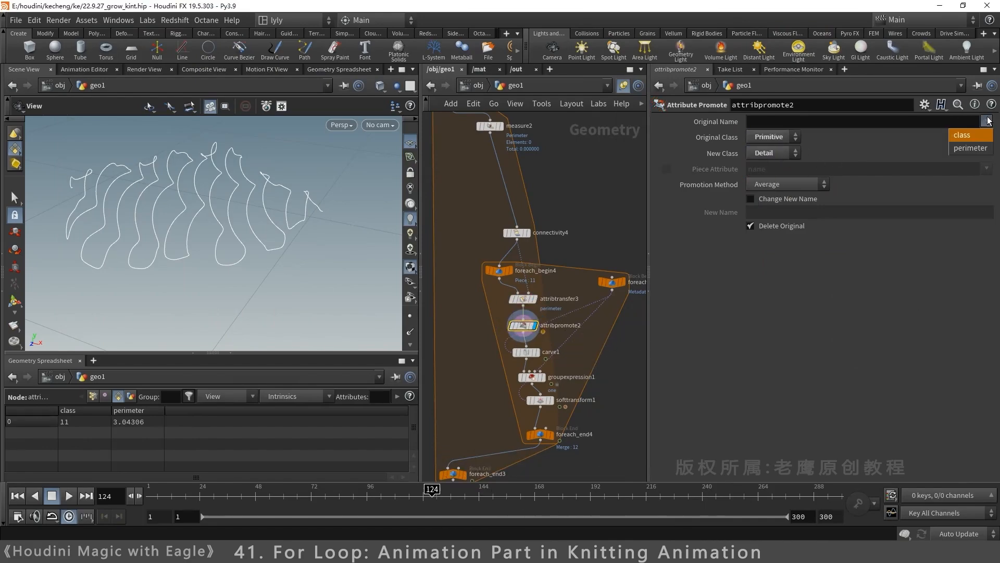
{"action": "left_click", "coordinate": [970, 148]}
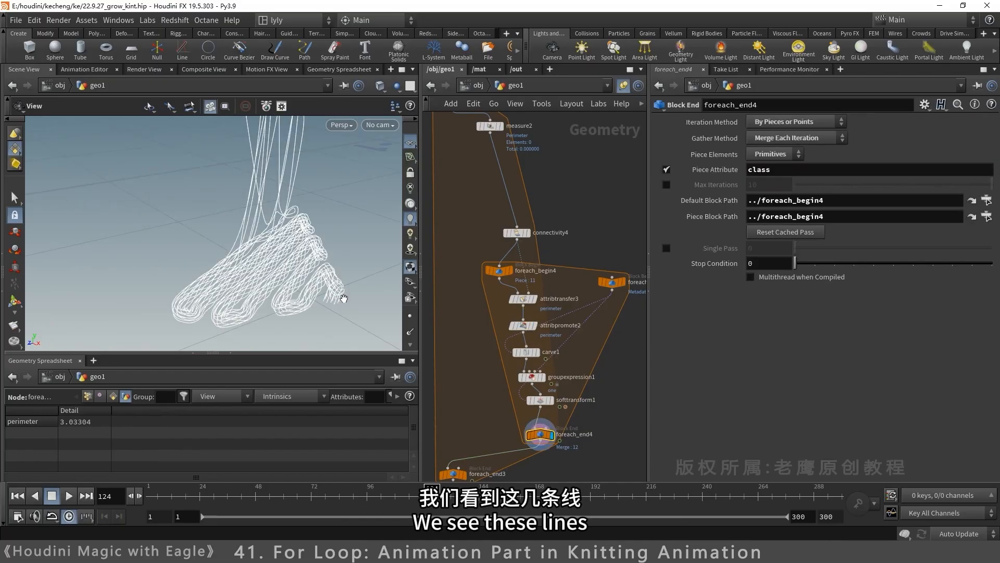
Step: Compare the primitive perimeter values at connectivity4 with the detail perimeter value at attribpromote2
{"action": "left_click", "coordinate": [527, 233]}
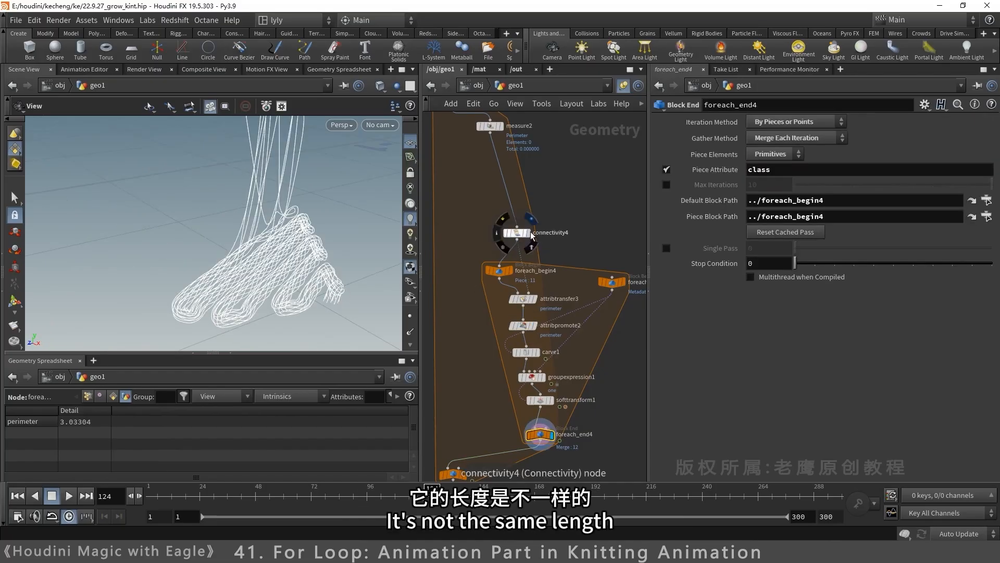
{"action": "left_click", "coordinate": [103, 396]}
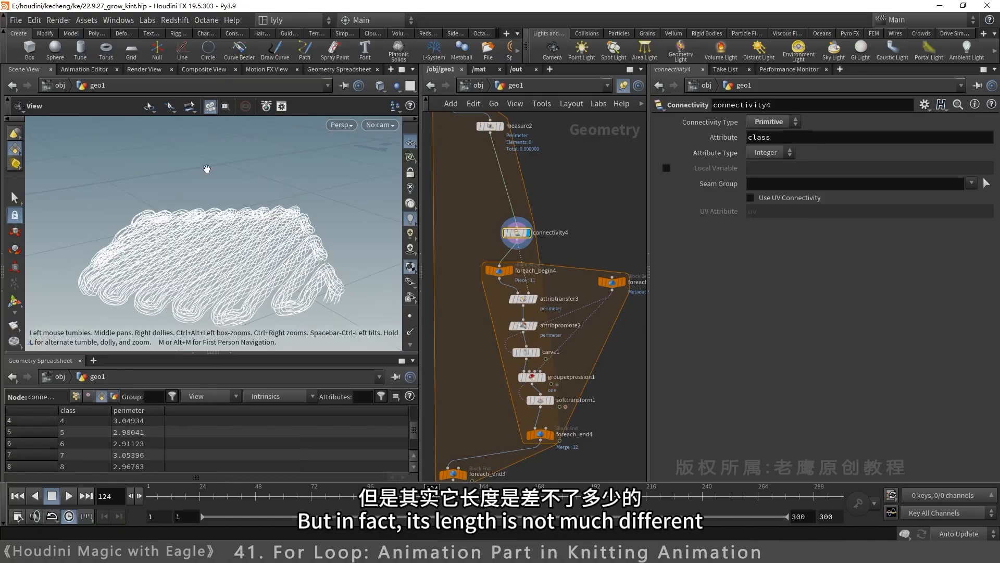
{"action": "left_click_drag", "start_coordinate": [208, 170], "coordinate": [255, 190]}
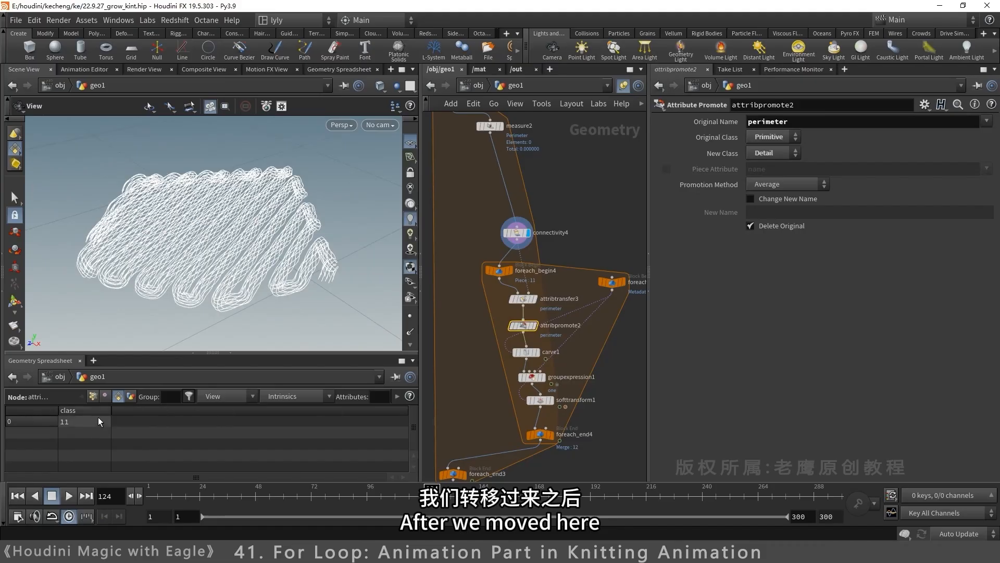
{"action": "left_click", "coordinate": [131, 396]}
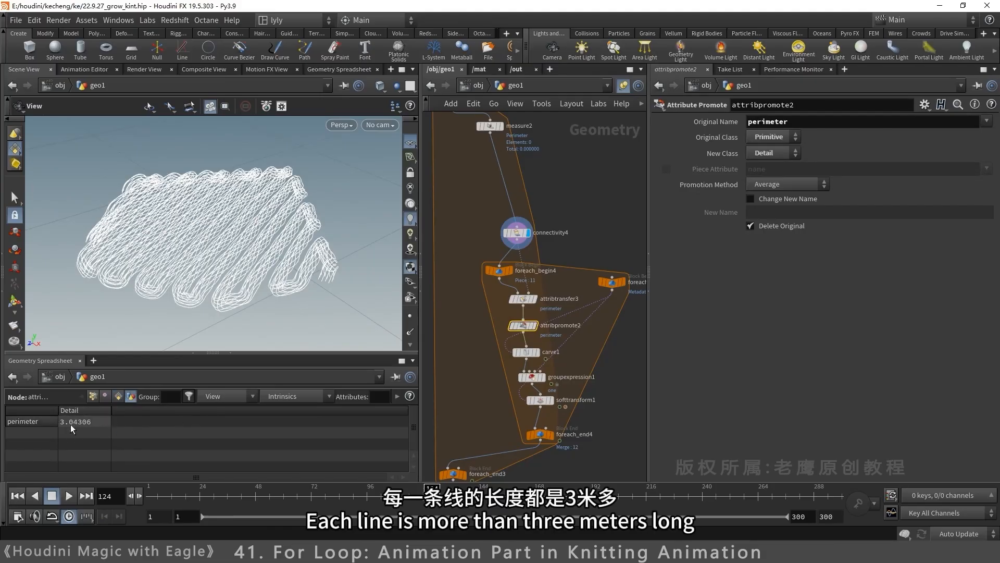
Step: In carve1's First U expression, replace the divisor 10 with (detail(0,"perimeter",0))
{"action": "left_click", "coordinate": [526, 352]}
{"action": "double_click", "coordinate": [787, 138]}
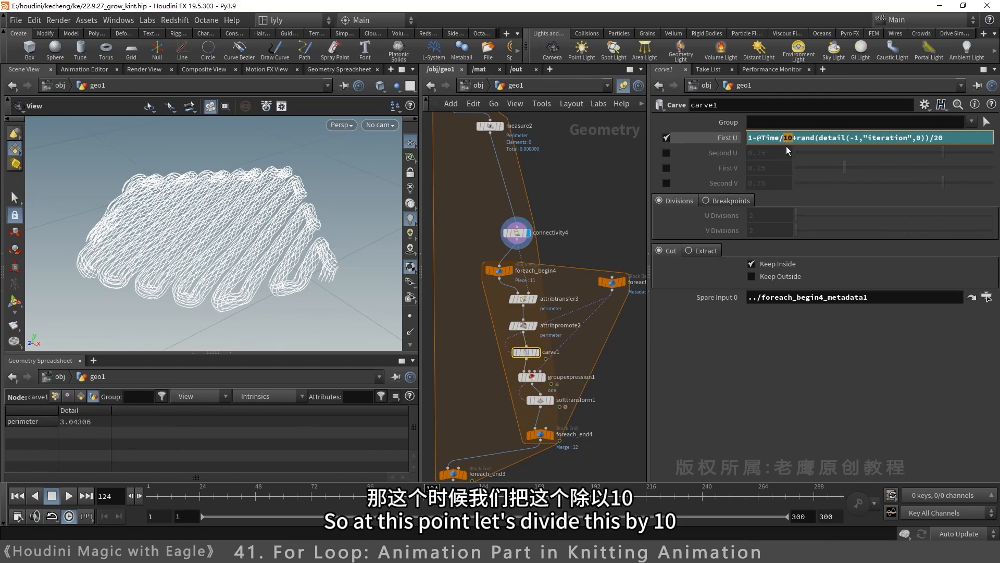
{"action": "type", "text": "()"}
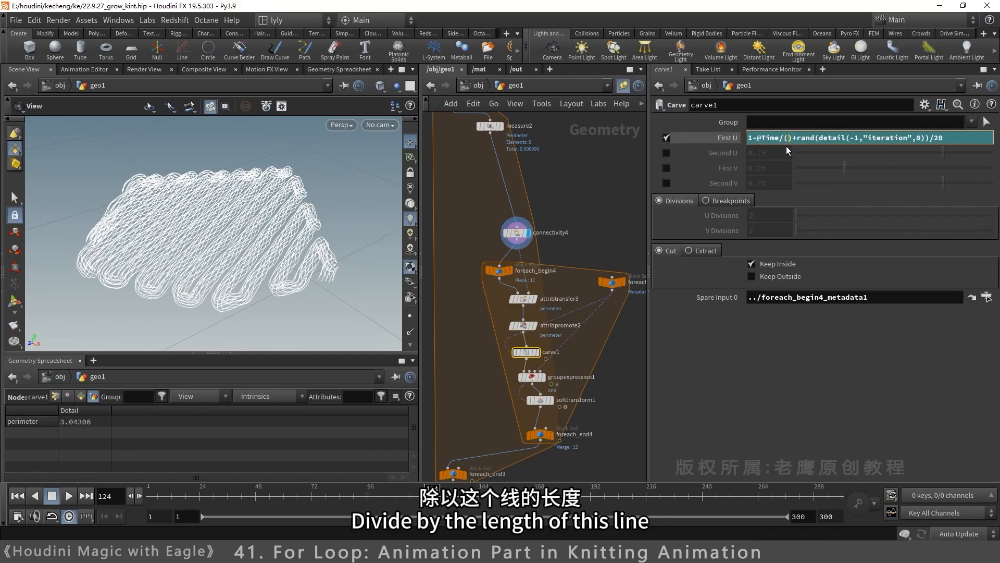
{"action": "type", "text": "detail"}
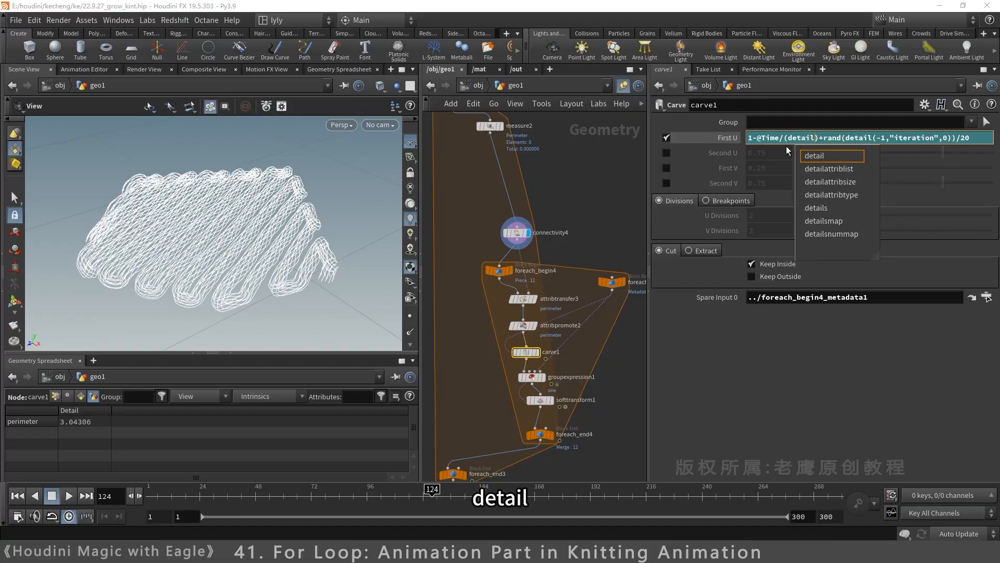
{"action": "key", "text": "Escape"}
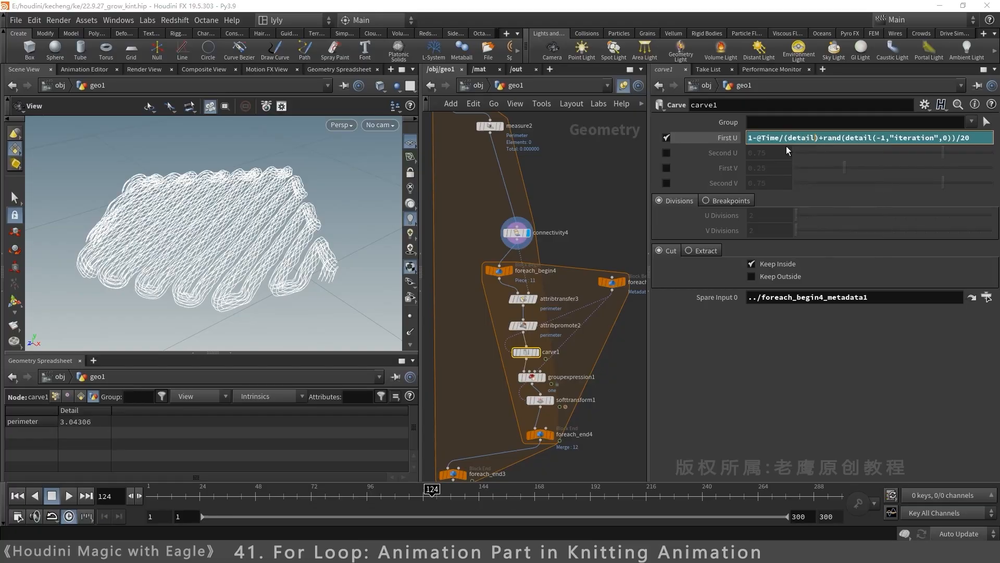
{"action": "type", "text": "()"}
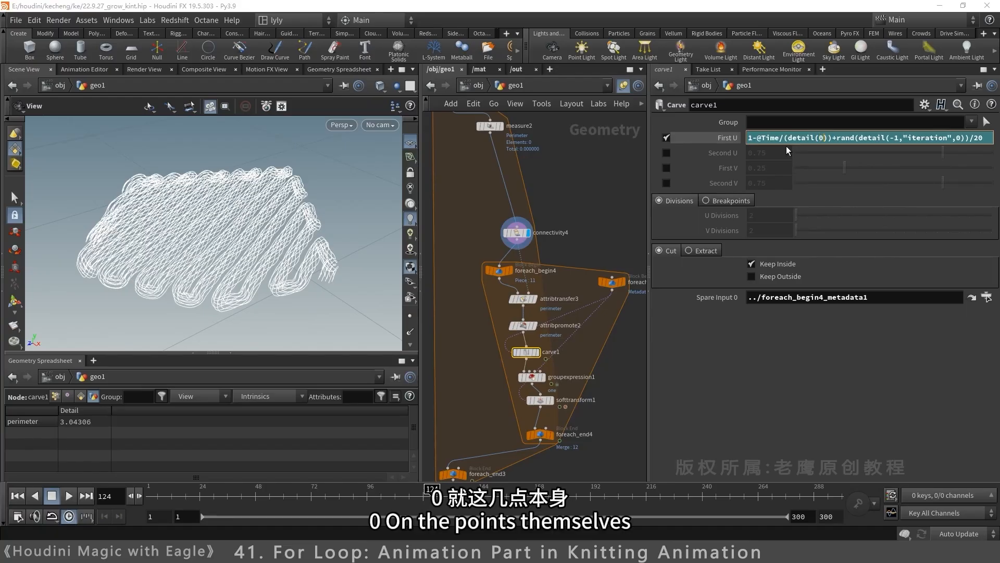
{"action": "type", "text": "0,"}
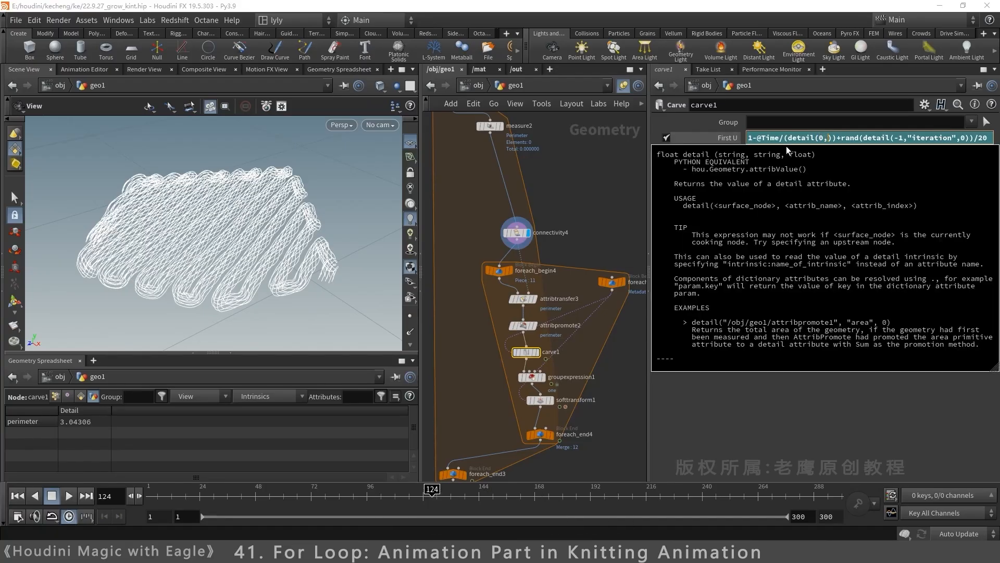
{"action": "type", "text": "\"eri\"meter"}
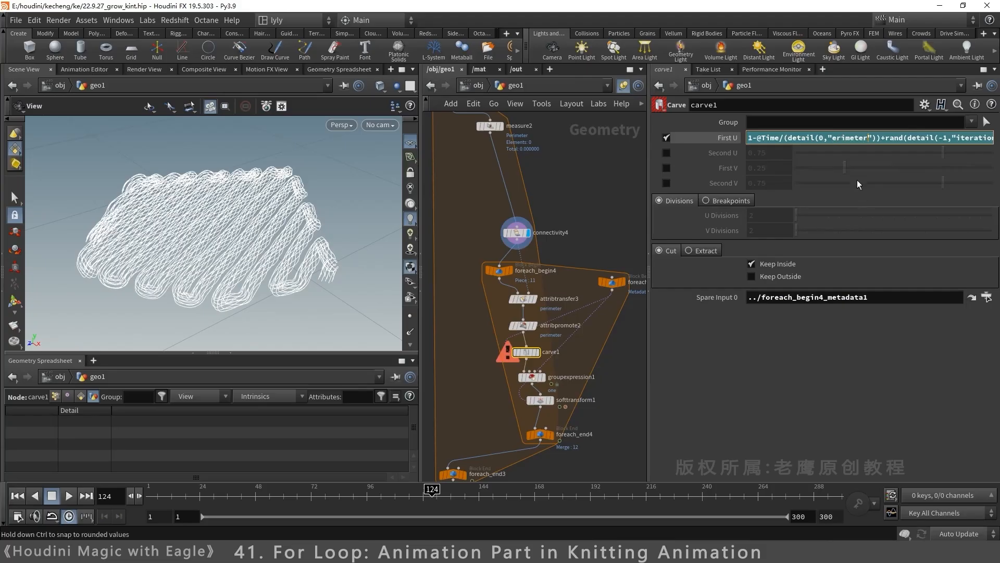
{"action": "left_click", "coordinate": [831, 139]}
{"action": "type", "text": "p"}
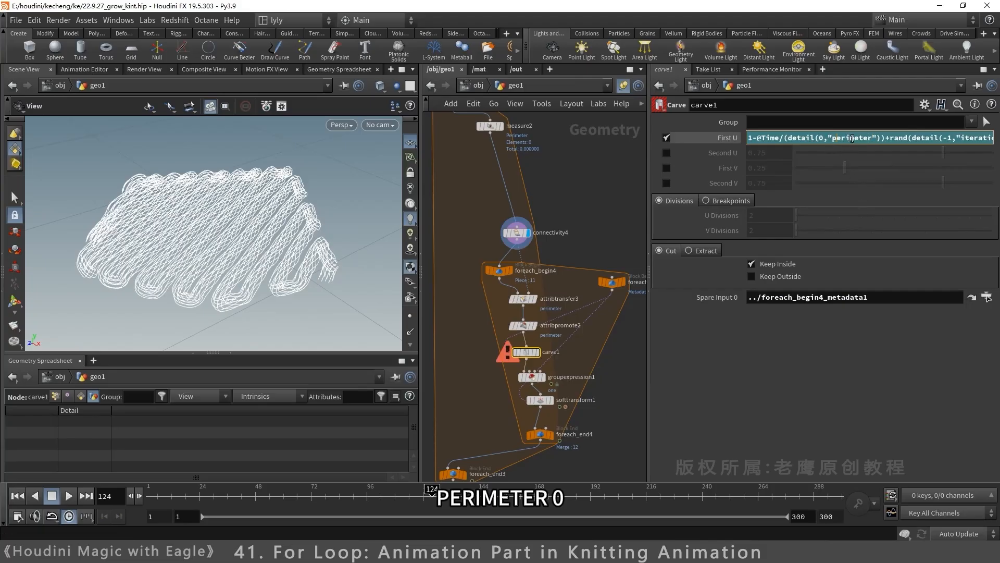
{"action": "left_click", "coordinate": [873, 140]}
{"action": "type", "text": ",0"}
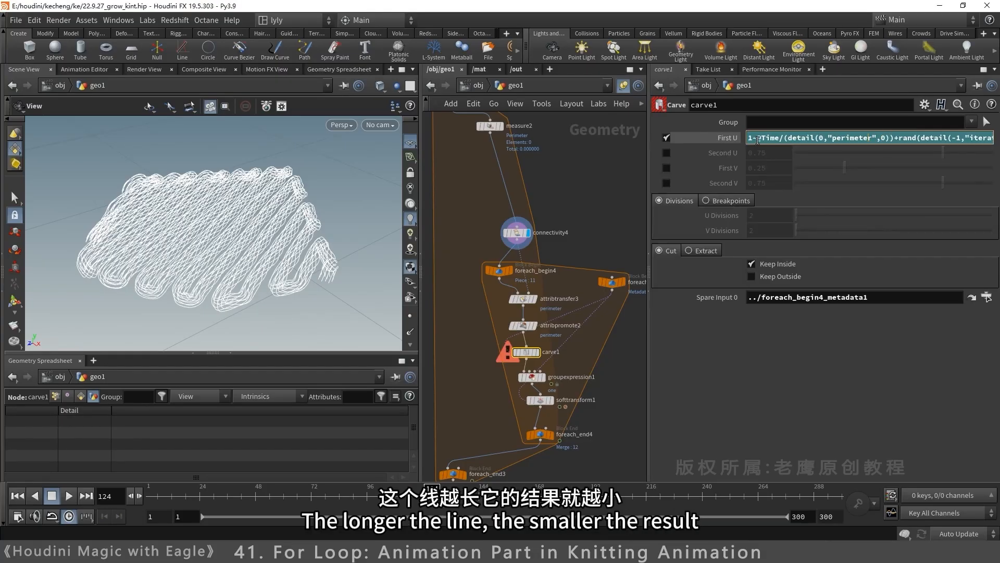
{"action": "left_click_drag", "start_coordinate": [768, 139], "coordinate": [894, 136]}
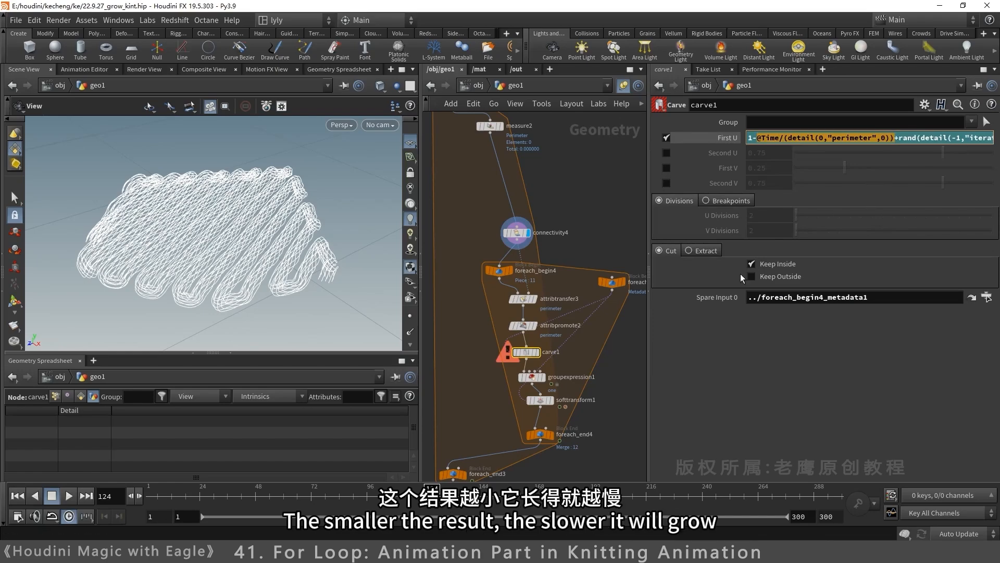
Step: Display foreach_end4 and scrub the timeline to frame 51 to check the growth speed
{"action": "left_click", "coordinate": [551, 434]}
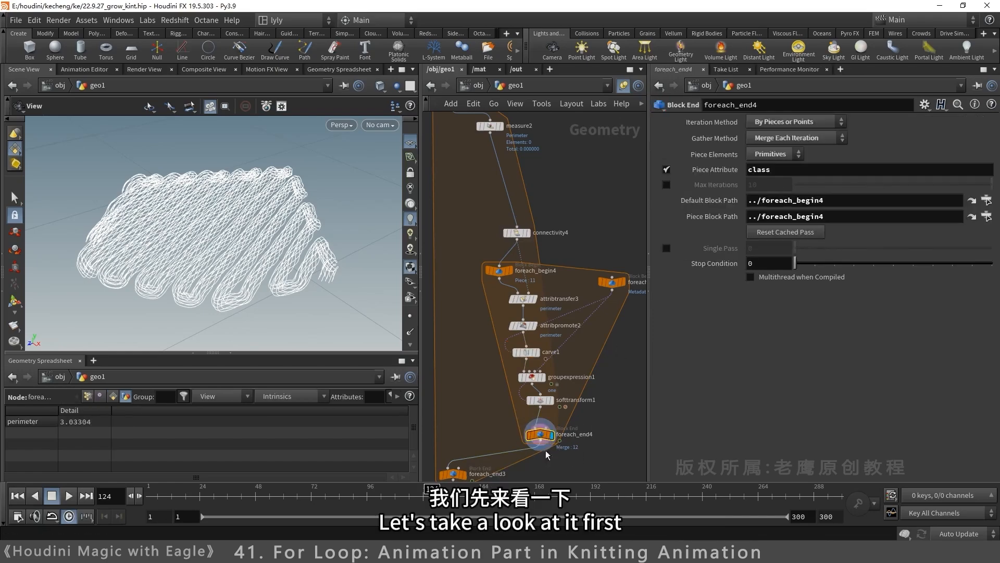
{"action": "left_click", "coordinate": [542, 435]}
{"action": "left_click_drag", "start_coordinate": [431, 495], "coordinate": [183, 509]}
Step: In carve1's First U expression, multiply the perimeter divisor by 3 and play the animation to check the growth speed
{"action": "left_click", "coordinate": [526, 352]}
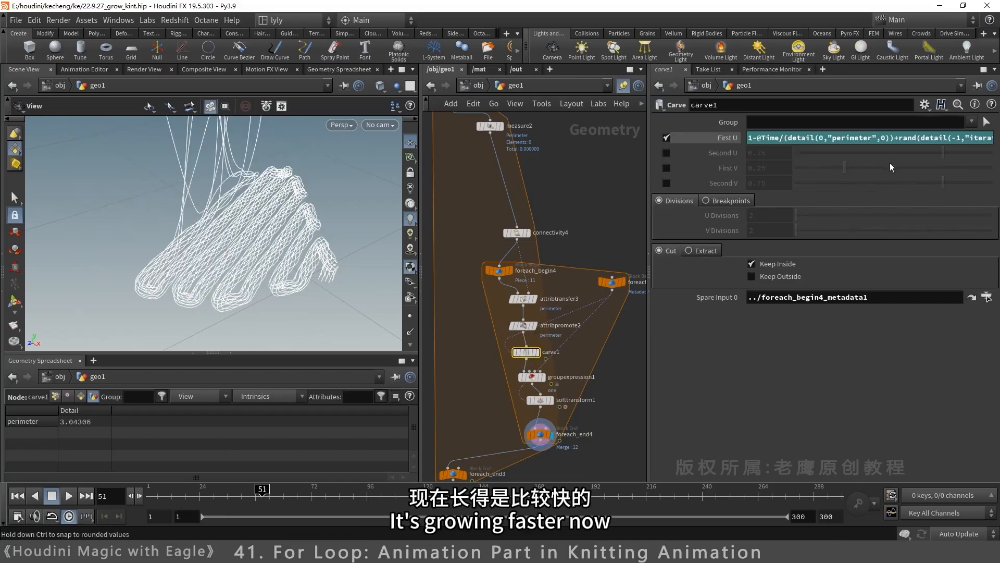
{"action": "type", "text": "*"}
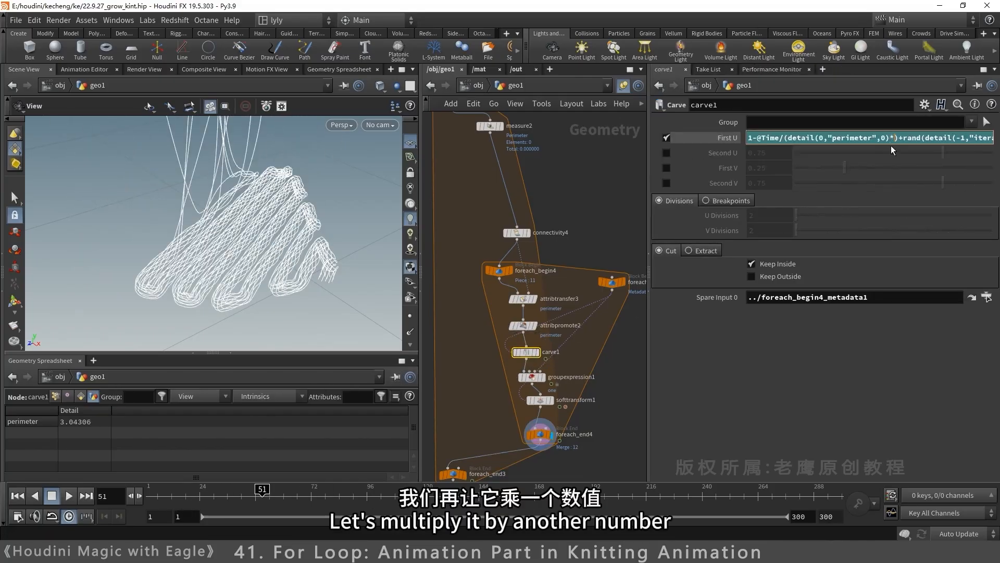
{"action": "type", "text": "3"}
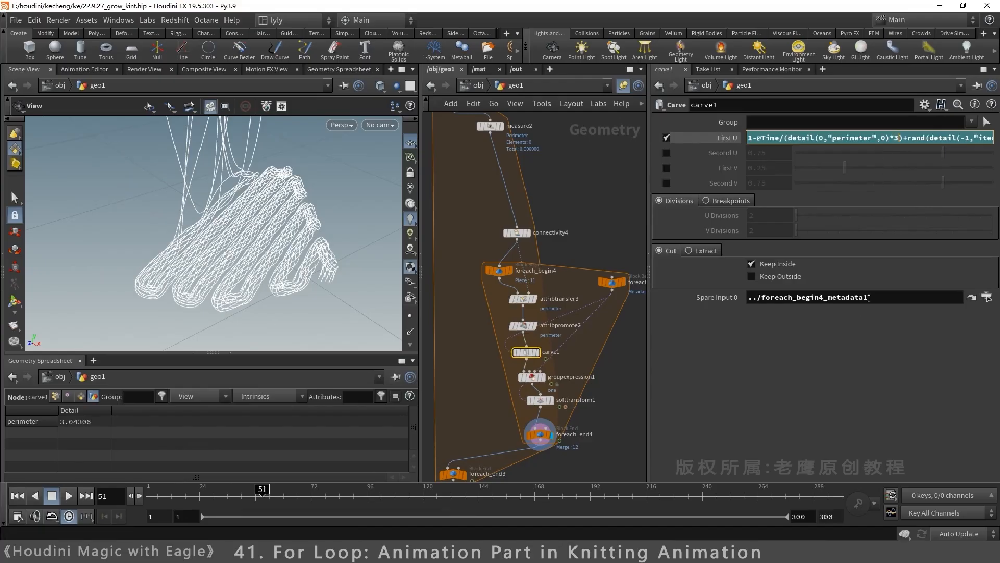
{"action": "key", "text": "Return"}
{"action": "left_click", "coordinate": [74, 494]}
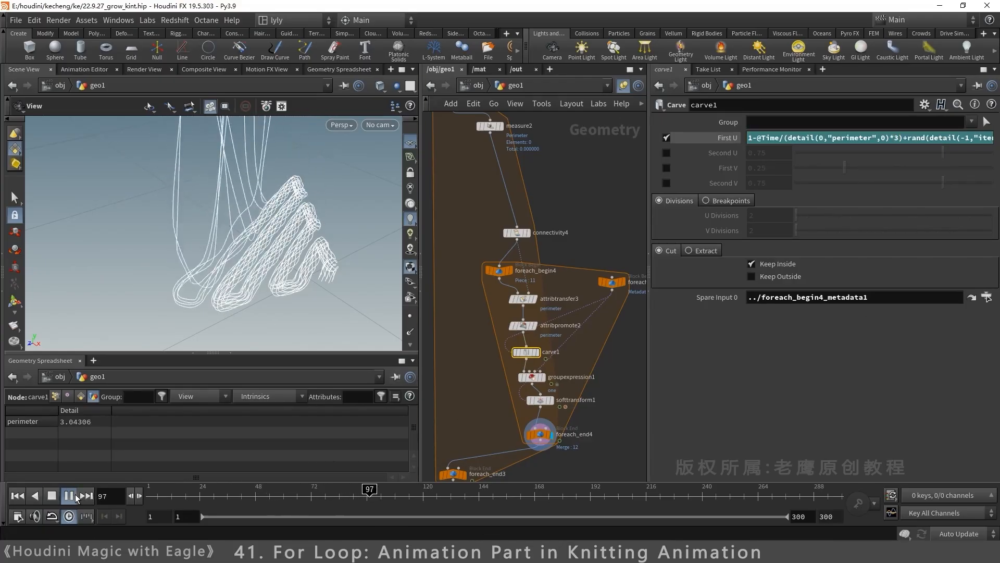
{"action": "left_click", "coordinate": [75, 494]}
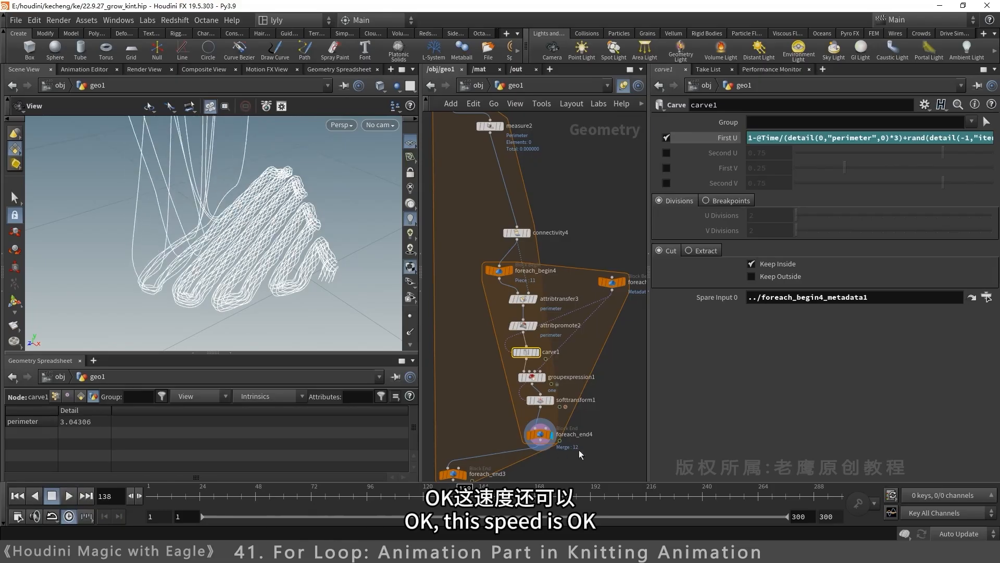
Step: Display foreach_end3 to show all the knitted pieces together
{"action": "middle_click_drag", "start_coordinate": [612, 439], "coordinate": [619, 363]}
{"action": "left_click", "coordinate": [470, 399]}
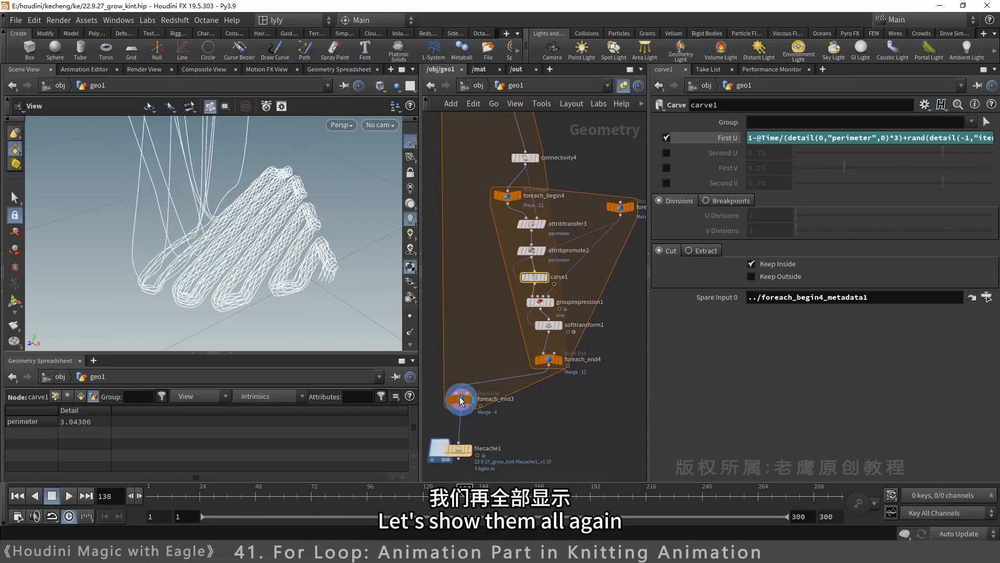
{"action": "left_click", "coordinate": [459, 399]}
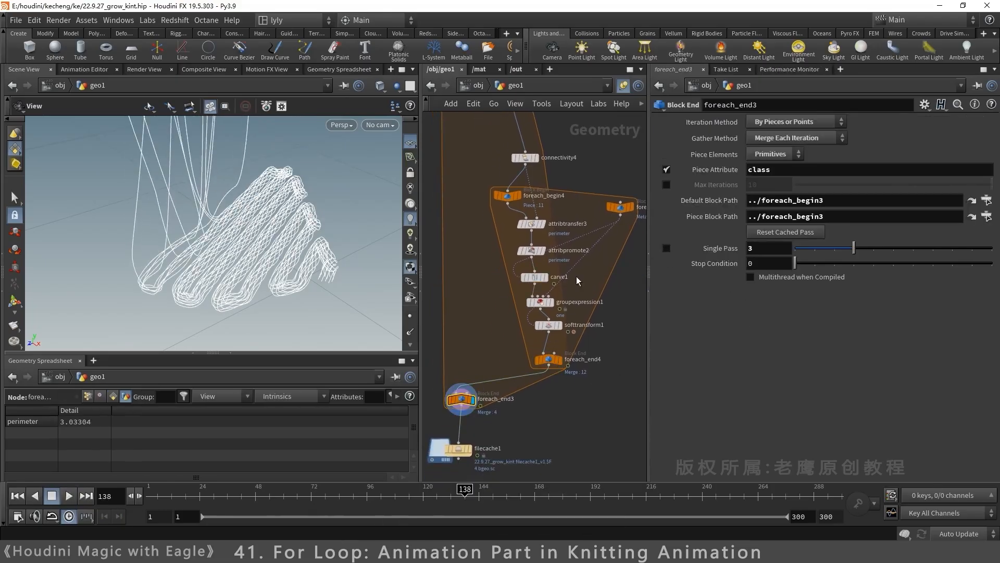
Step: Set the perimeter multiplier in carve1's First U expression to 2 and move the timeline to frame 166
{"action": "left_click", "coordinate": [547, 279]}
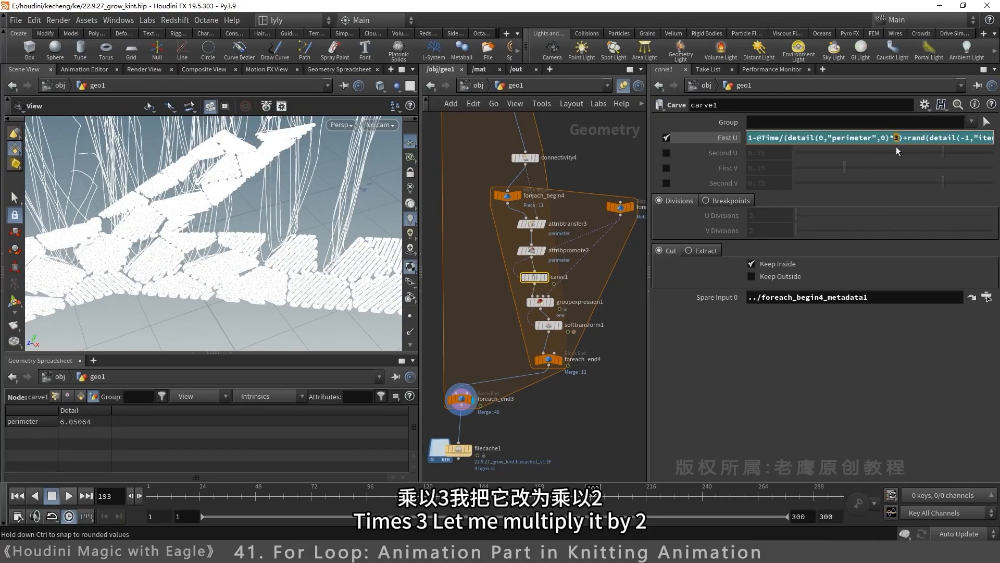
{"action": "type", "text": "2"}
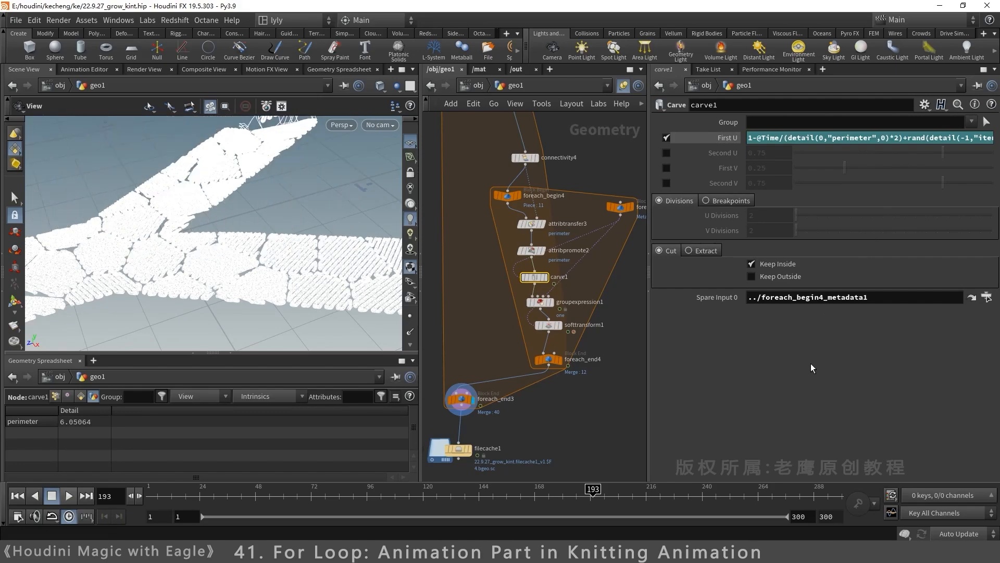
{"action": "left_click", "coordinate": [533, 492]}
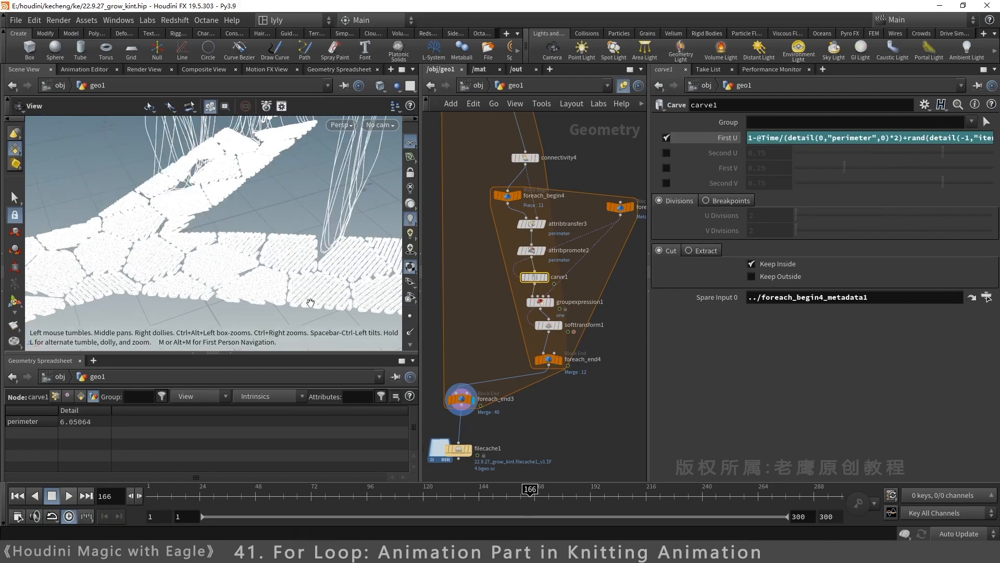
Step: Compare the growth of short and long lines across the model while scrubbing the timeline through later frames
{"action": "scroll", "coordinate": [293, 270], "scroll_direction": "down", "scroll_amount": 3}
{"action": "scroll", "coordinate": [152, 295], "scroll_direction": "up", "scroll_amount": 5}
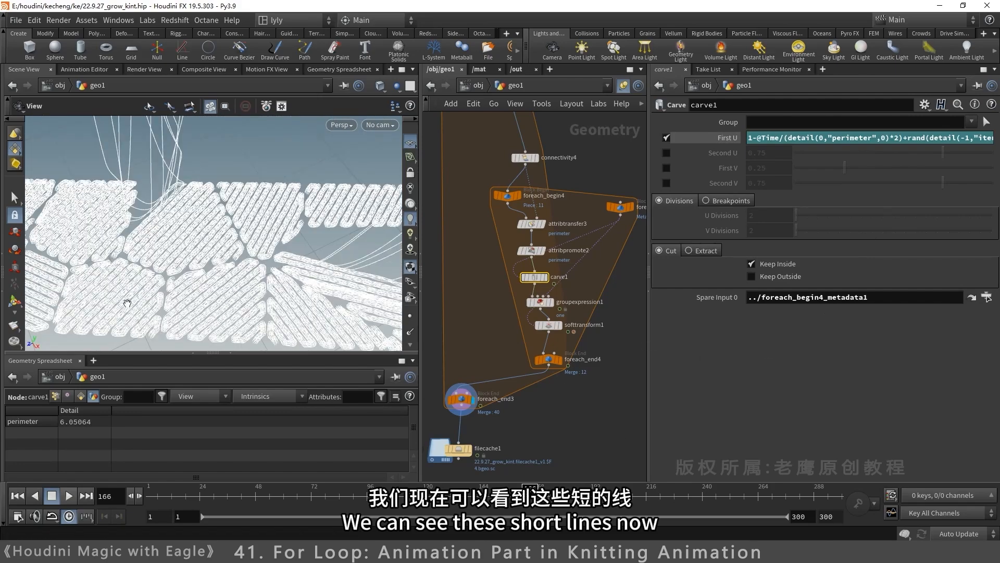
{"action": "middle_click_drag", "start_coordinate": [128, 300], "coordinate": [228, 218]}
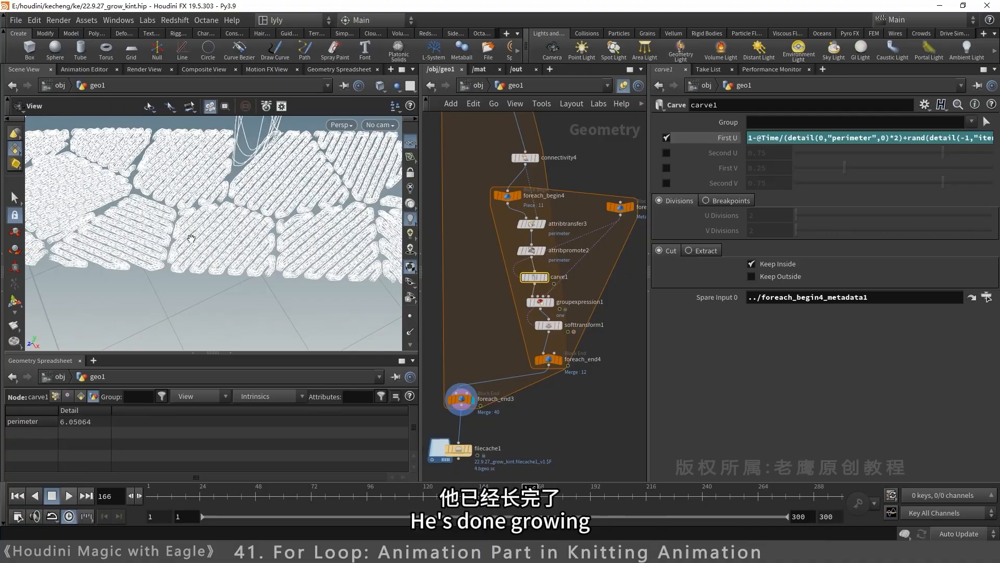
{"action": "left_click_drag", "start_coordinate": [352, 227], "coordinate": [322, 211]}
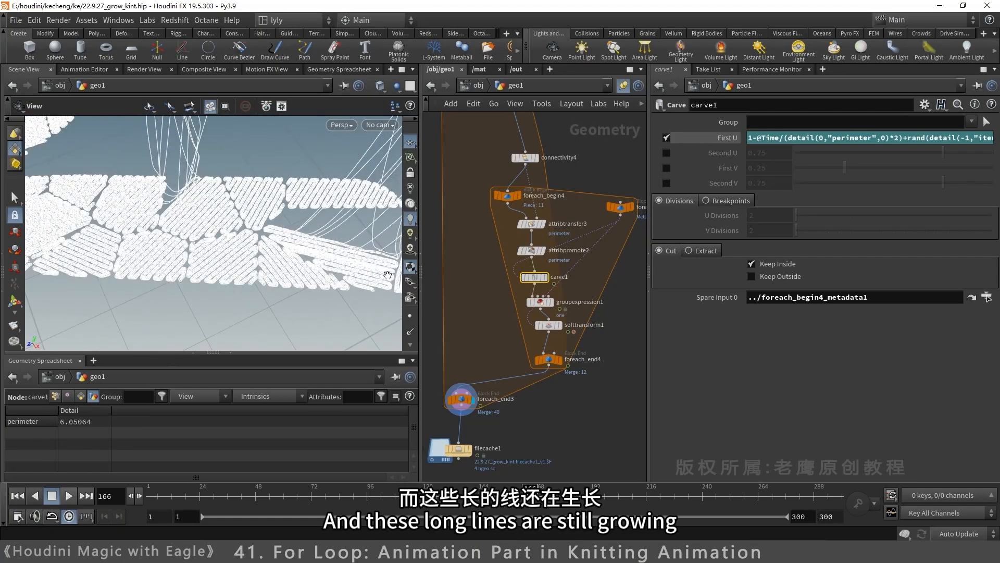
{"action": "mouse_move", "coordinate": [583, 490]}
{"action": "left_mouse_down"}
{"action": "mouse_move", "coordinate": [621, 490]}
{"action": "mouse_move", "coordinate": [470, 492]}
{"action": "mouse_move", "coordinate": [539, 490]}
{"action": "left_mouse_up"}
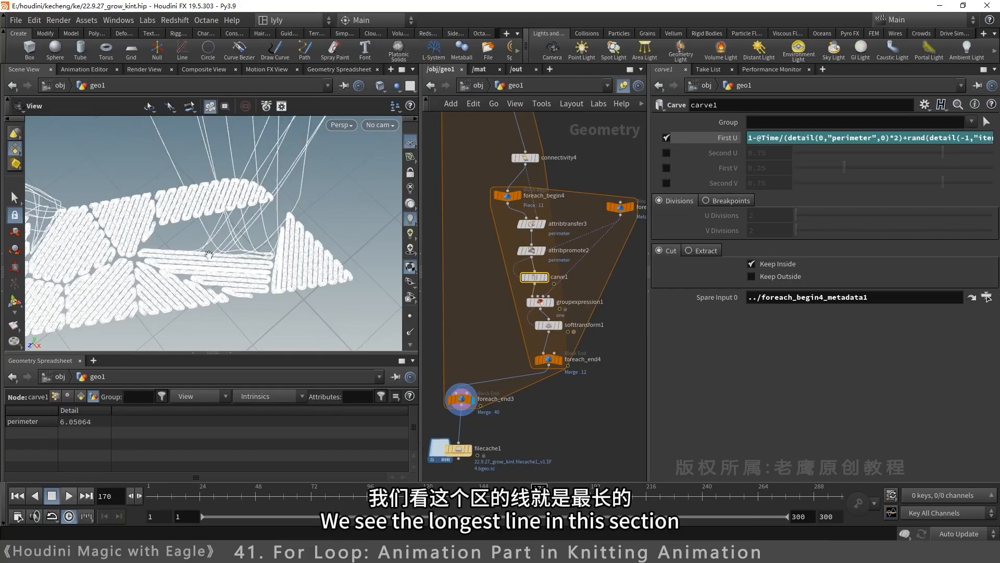
{"action": "left_click_drag", "start_coordinate": [540, 494], "coordinate": [746, 495]}
{"action": "left_click_drag", "start_coordinate": [244, 226], "coordinate": [232, 243]}
{"action": "right_click_drag", "start_coordinate": [232, 243], "coordinate": [214, 266]}
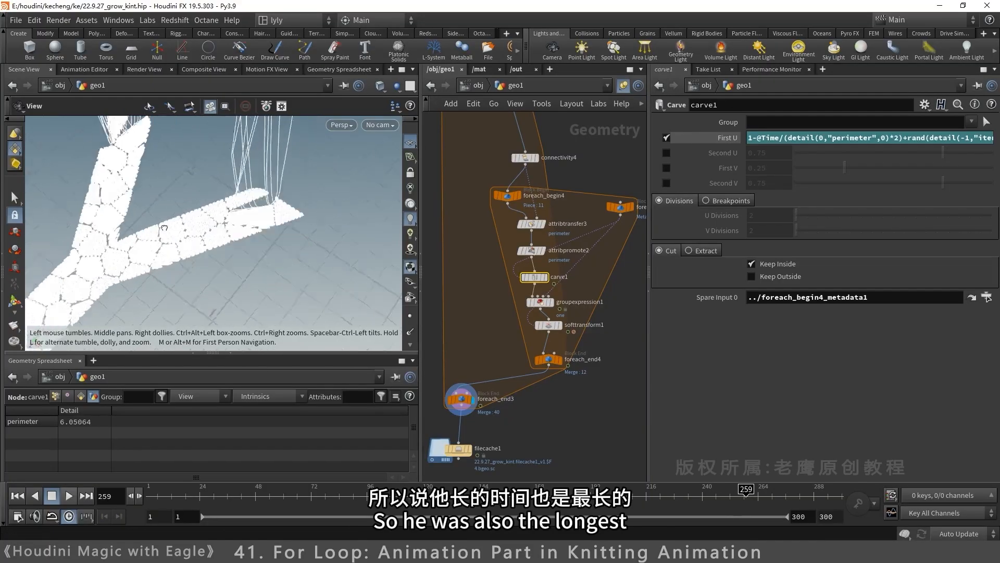
{"action": "middle_click_drag", "start_coordinate": [214, 266], "coordinate": [184, 235]}
{"action": "left_click_drag", "start_coordinate": [184, 235], "coordinate": [263, 227]}
{"action": "mouse_move", "coordinate": [264, 227]}
{"action": "right_mouse_down"}
{"action": "mouse_move", "coordinate": [281, 219]}
{"action": "mouse_move", "coordinate": [265, 234]}
{"action": "right_mouse_up"}
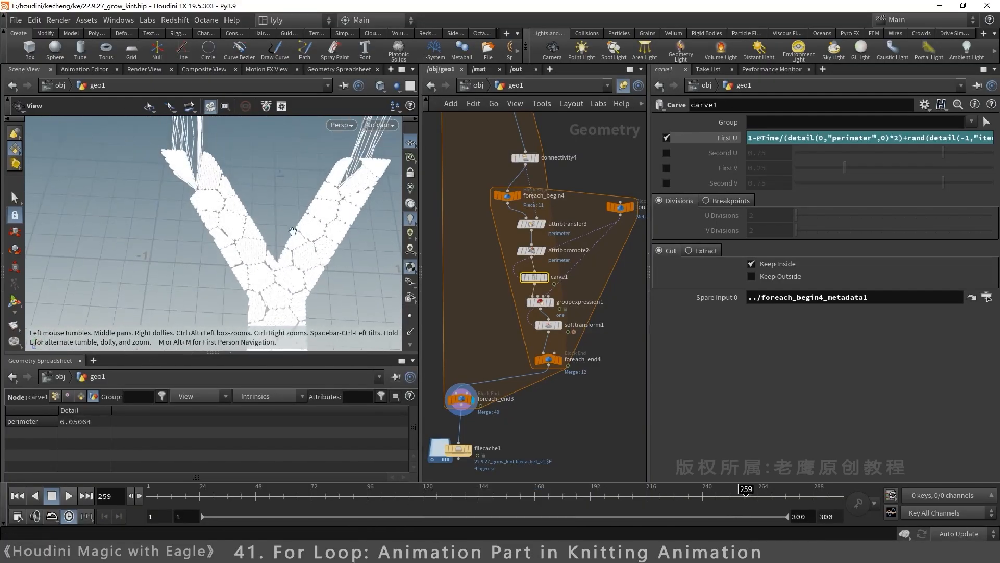
{"action": "left_click_drag", "start_coordinate": [266, 234], "coordinate": [250, 241]}
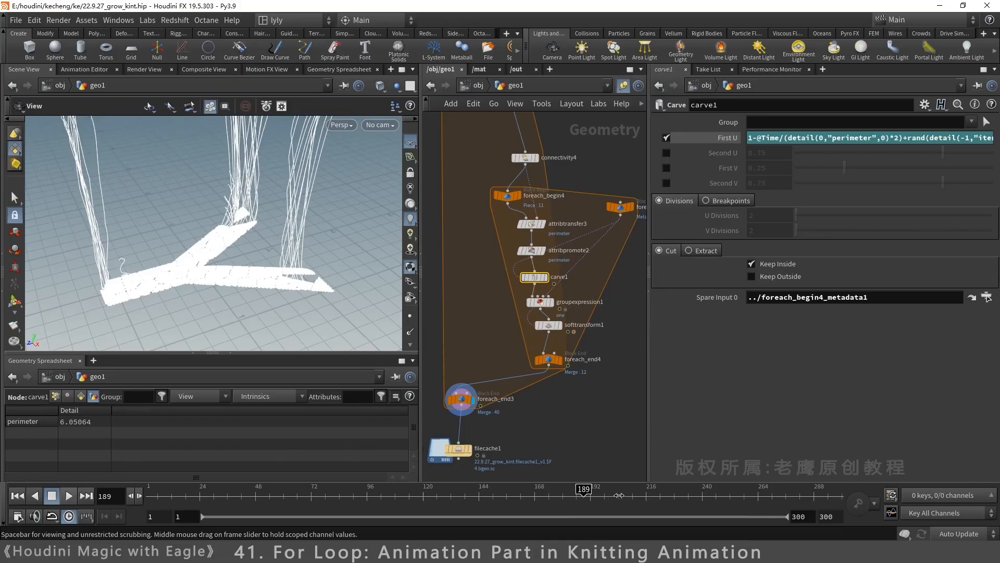
{"action": "left_click_drag", "start_coordinate": [585, 494], "coordinate": [791, 495]}
{"action": "key", "text": "F1"}
{"action": "left_click_drag", "start_coordinate": [124, 44], "coordinate": [948, 509]}
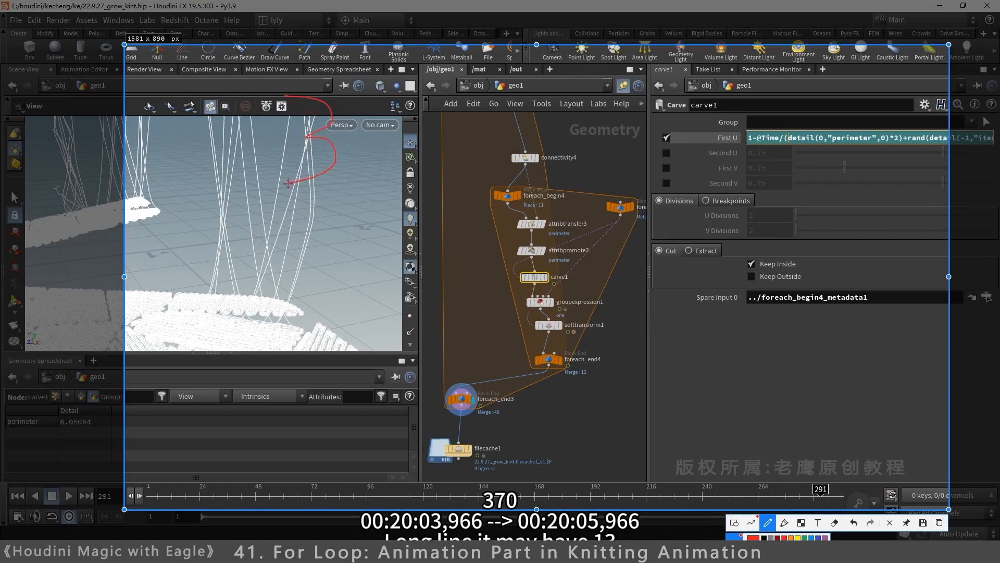
{"action": "left_click_drag", "start_coordinate": [293, 211], "coordinate": [291, 294]}
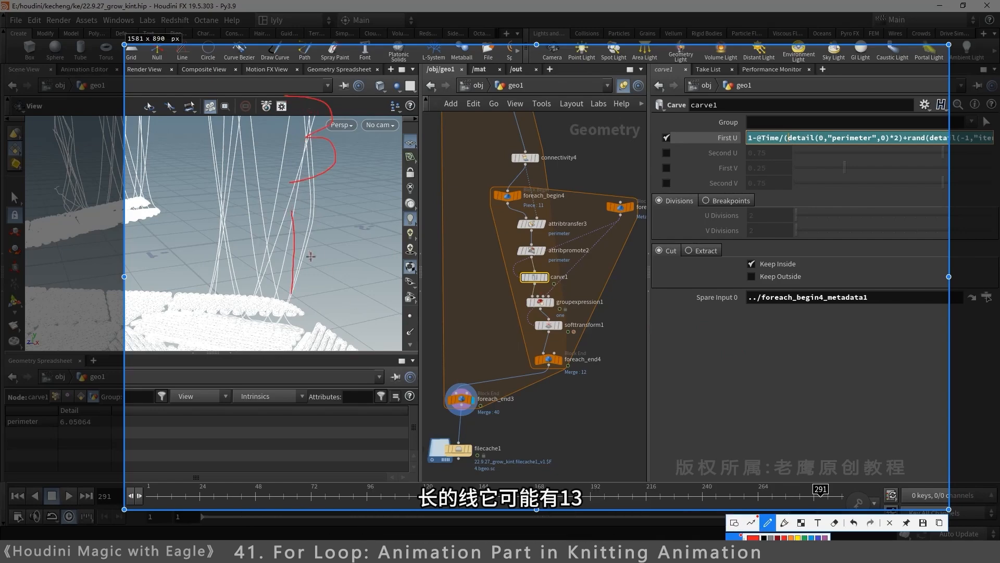
{"action": "left_click_drag", "start_coordinate": [323, 216], "coordinate": [337, 253]}
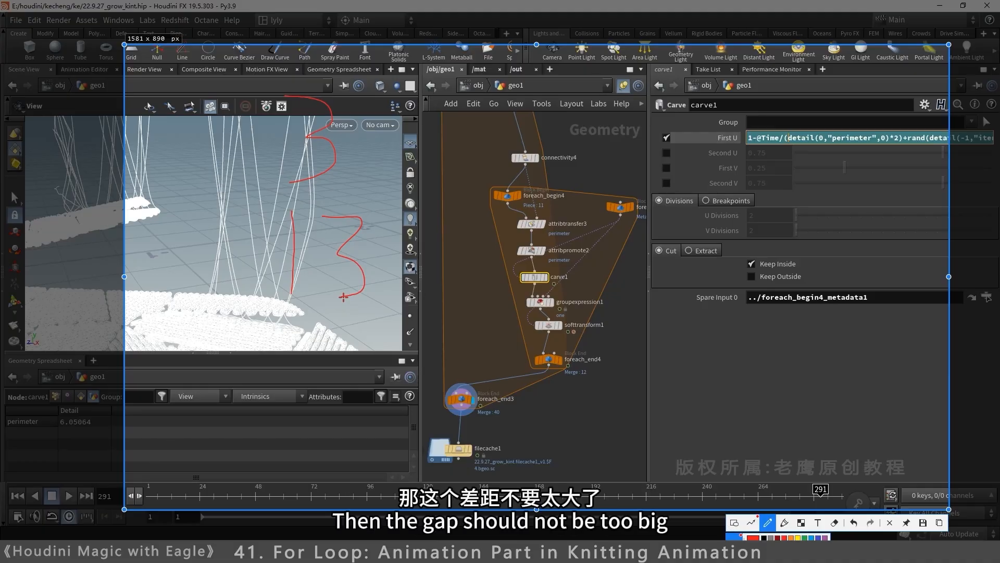
{"action": "key", "text": "Escape"}
Step: Enable Single Pass 0 on foreach_end4 to isolate single lines, save the scene and scrub the timeline to frame 199
{"action": "left_click", "coordinate": [786, 491]}
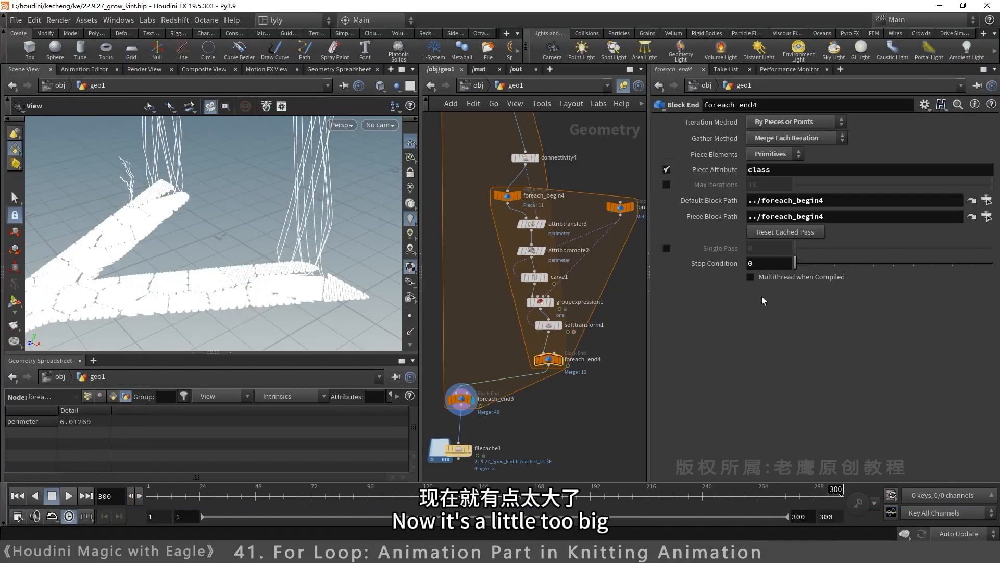
{"action": "left_click", "coordinate": [666, 248]}
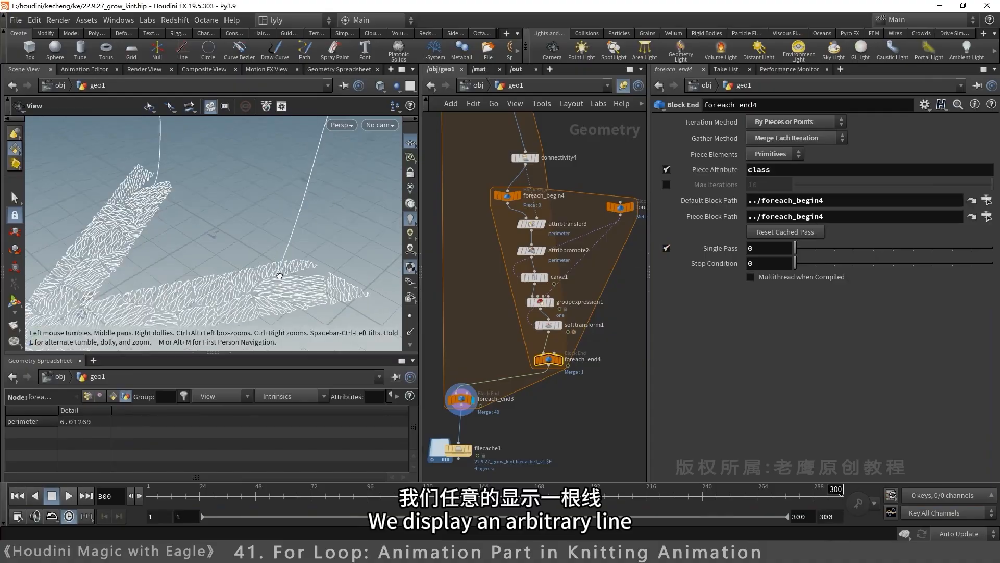
{"action": "left_click_drag", "start_coordinate": [280, 275], "coordinate": [371, 311]}
{"action": "key", "text": "ctrl+s"}
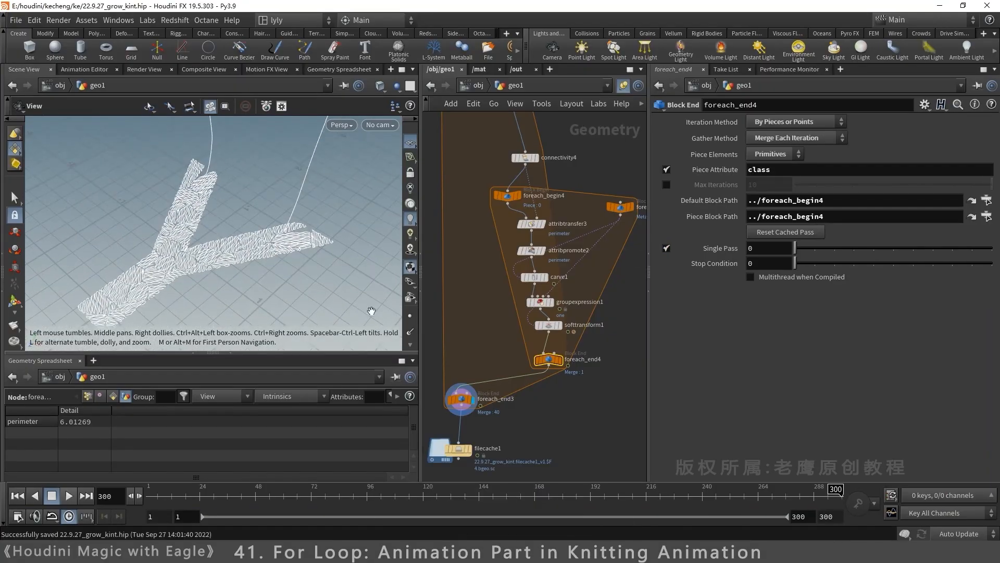
{"action": "left_click_drag", "start_coordinate": [806, 497], "coordinate": [643, 503]}
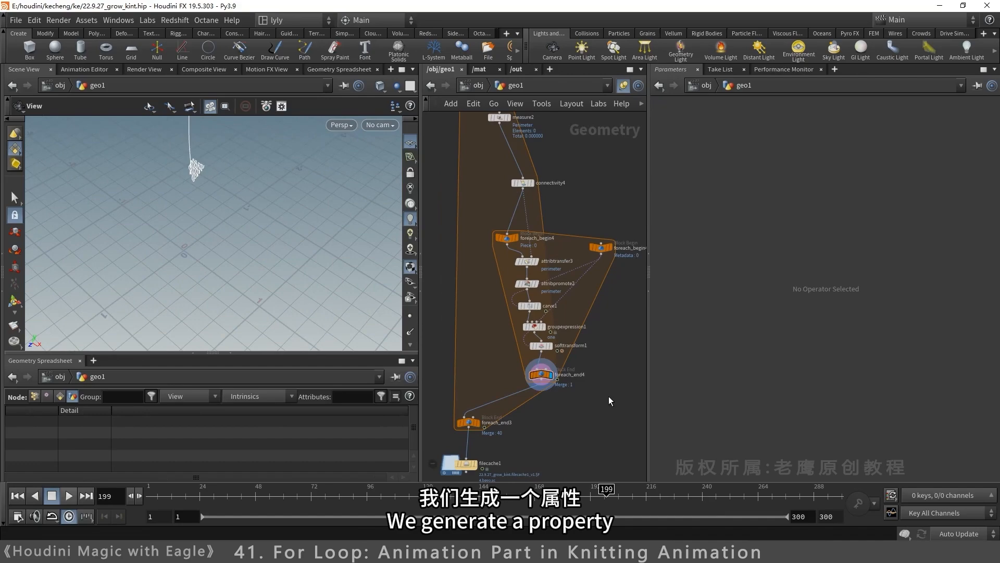
Step: Add an Attribute Wrangle node and insert it between foreach_end4 and foreach_end3
{"action": "scroll", "coordinate": [564, 401], "scroll_direction": "up", "scroll_amount": 2}
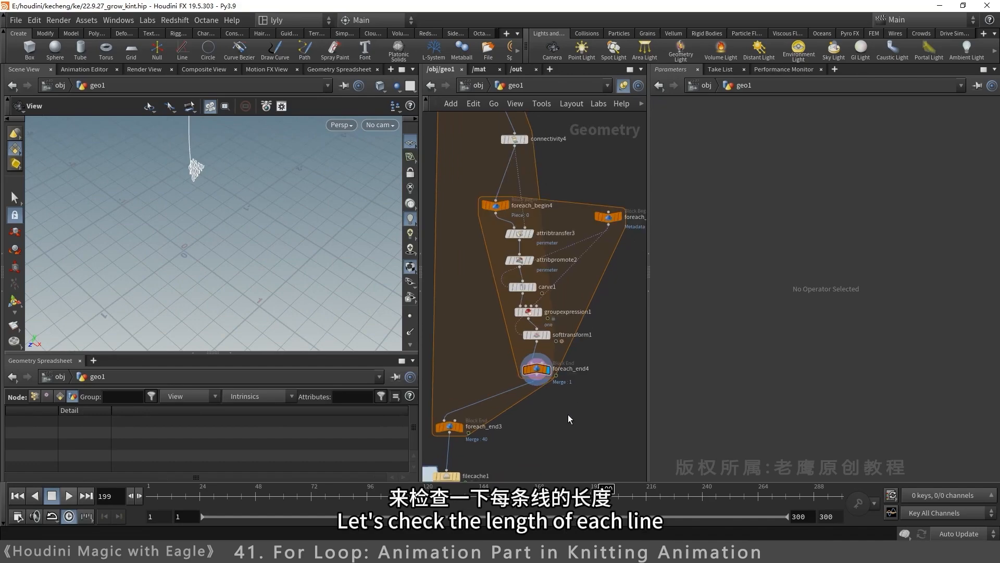
{"action": "key", "text": "Tab"}
{"action": "type", "text": "aw"}
{"action": "key", "text": "Return"}
{"action": "left_click", "coordinate": [568, 416]}
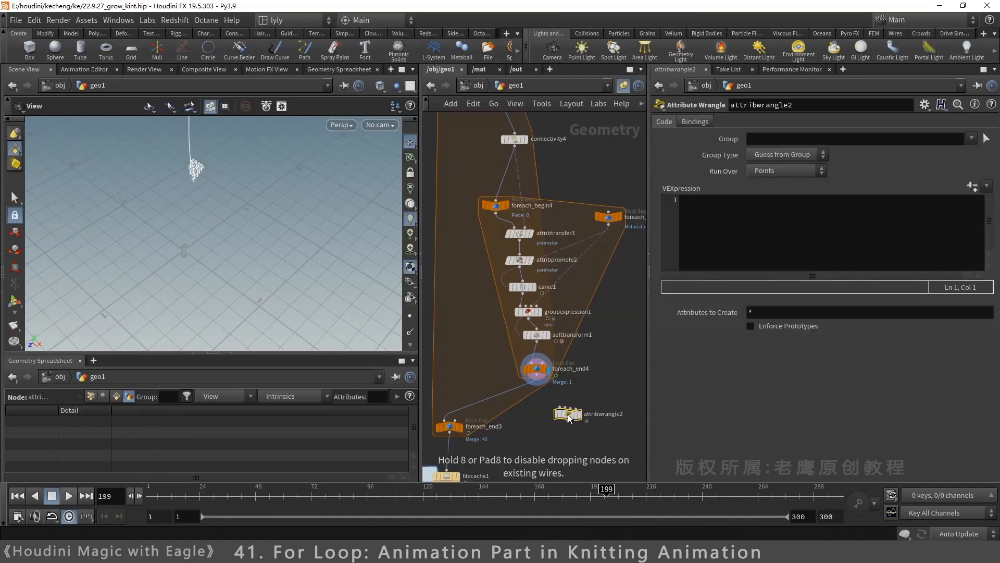
{"action": "left_click_drag", "start_coordinate": [569, 418], "coordinate": [502, 400]}
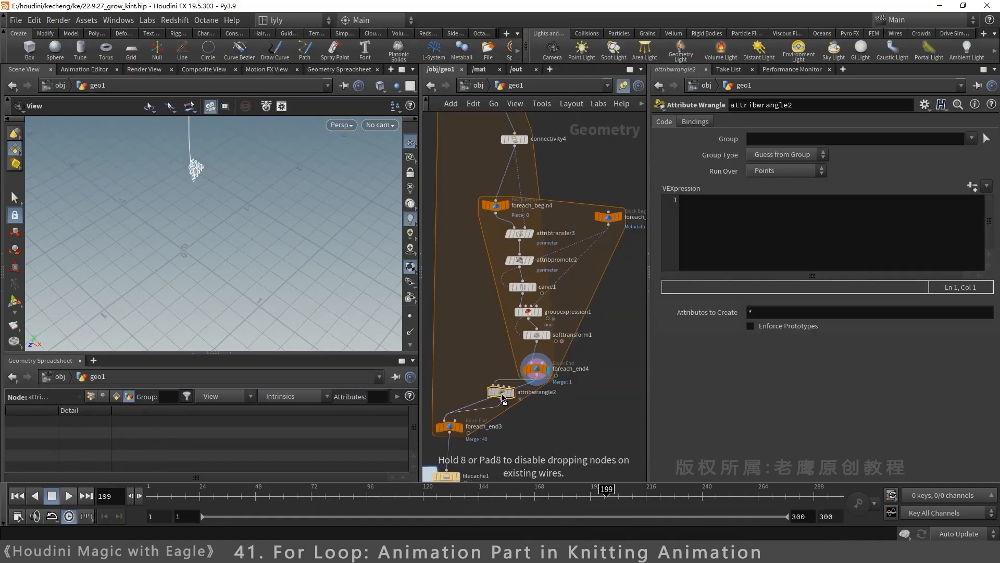
{"action": "left_click", "coordinate": [535, 373]}
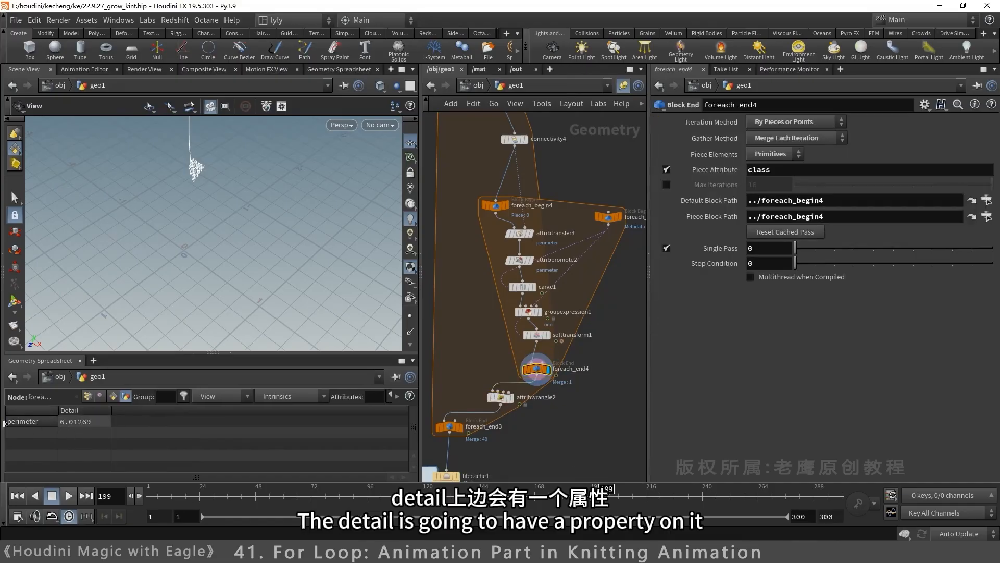
{"action": "left_click", "coordinate": [500, 397]}
{"action": "left_click", "coordinate": [742, 224]}
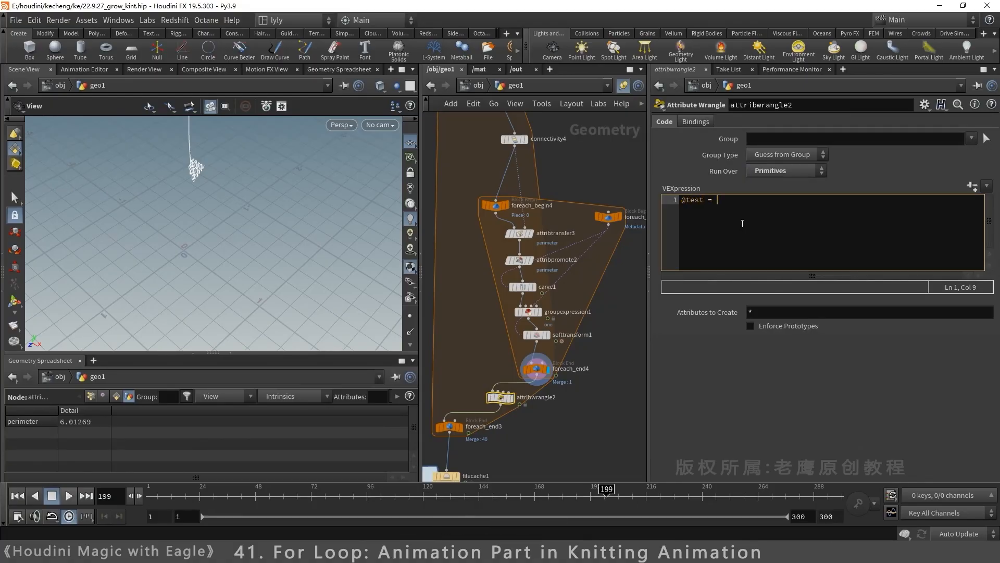
{"action": "type", "text": "de"}
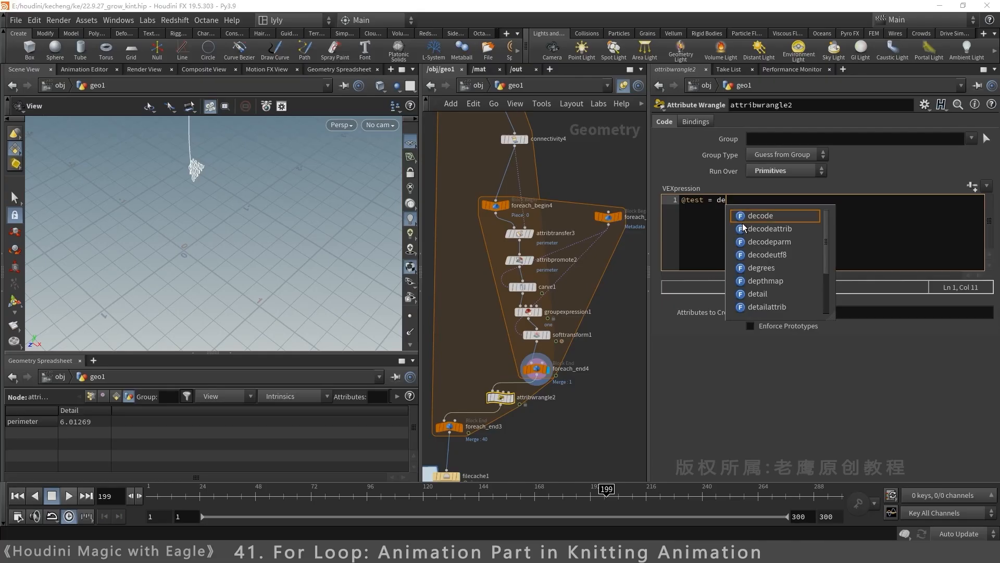
{"action": "type", "text": "tai"}
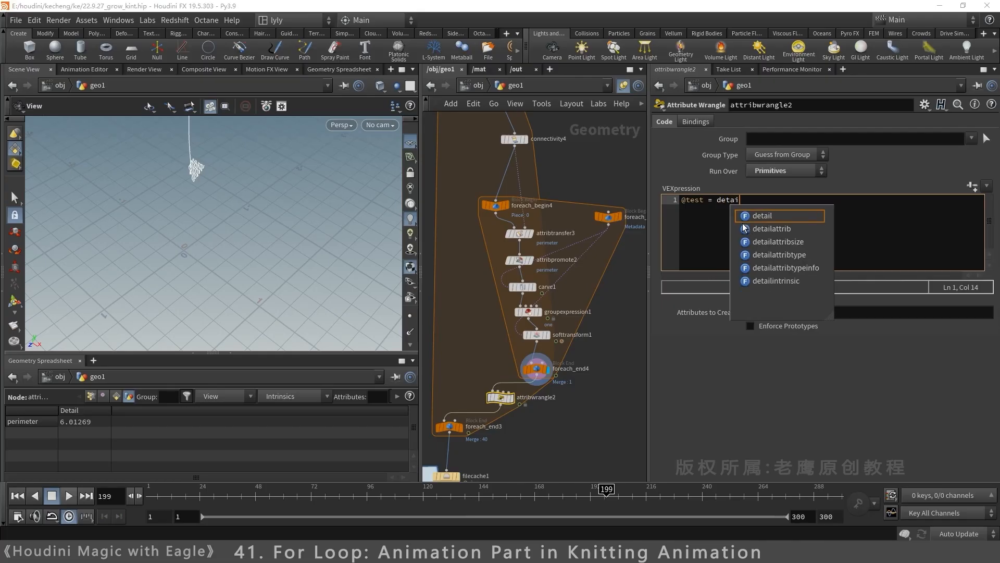
{"action": "key", "text": "Down"}
{"action": "key", "text": "Return"}
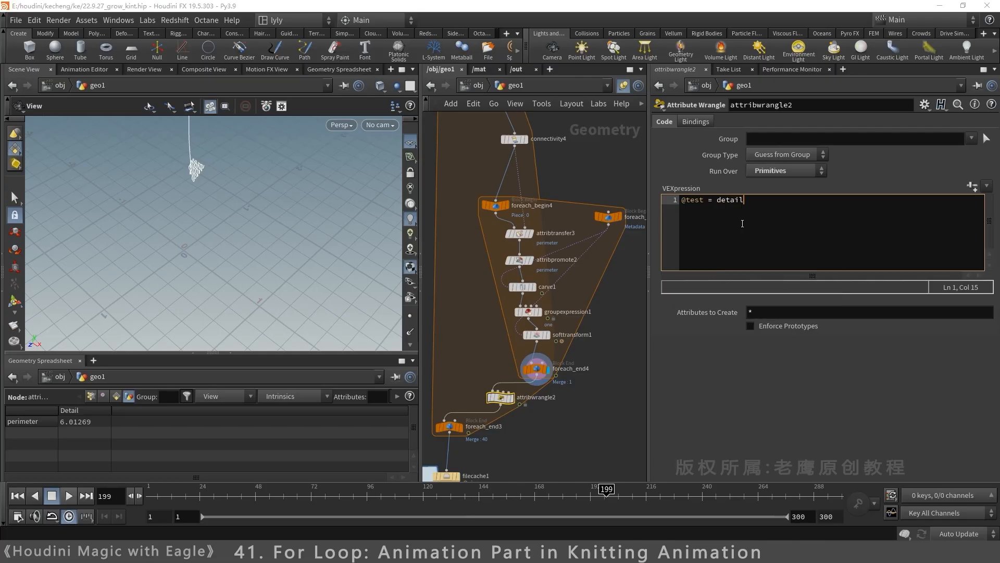
{"action": "type", "text": "(0"}
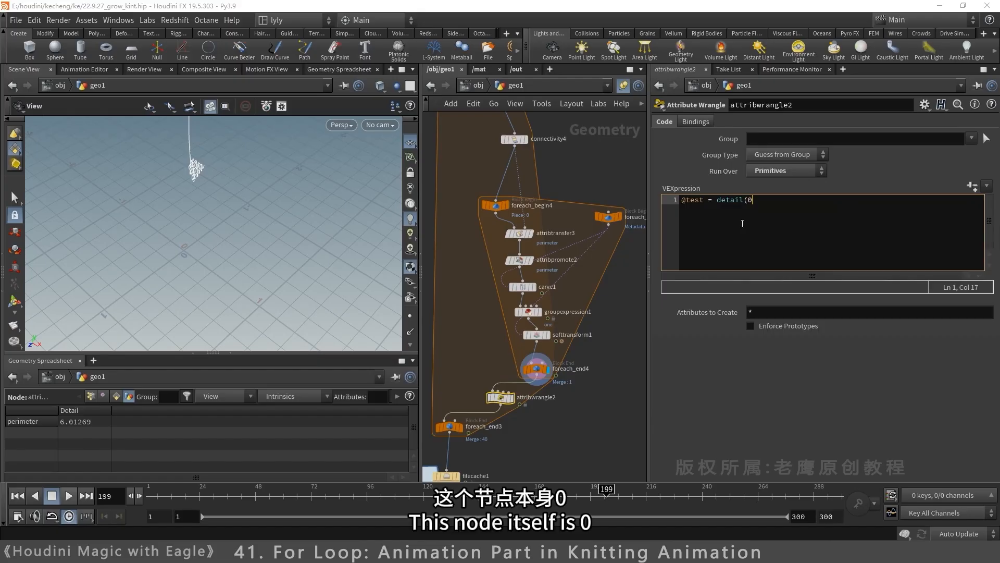
{"action": "type", "text": ",\"\""}
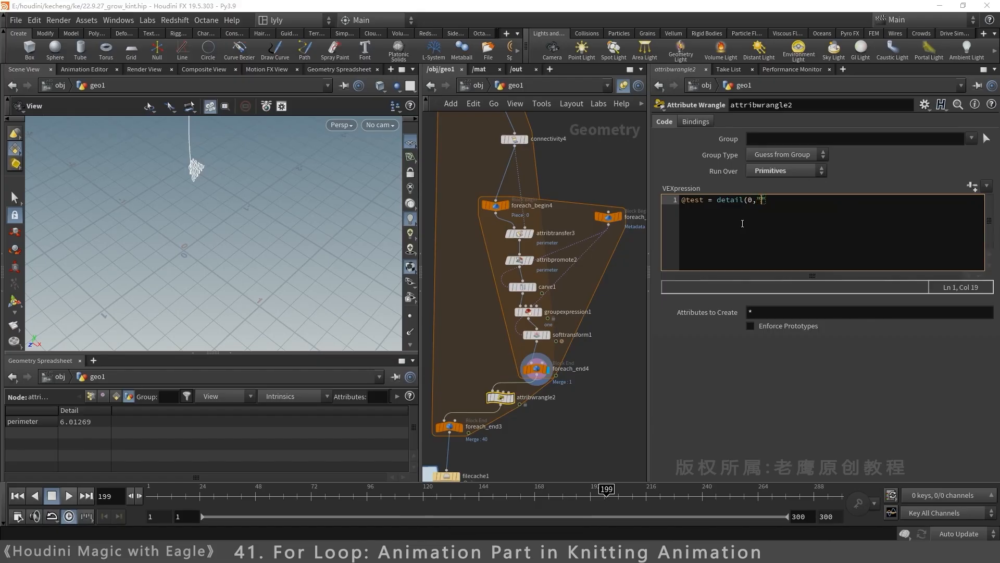
{"action": "type", "text": "perimeter"}
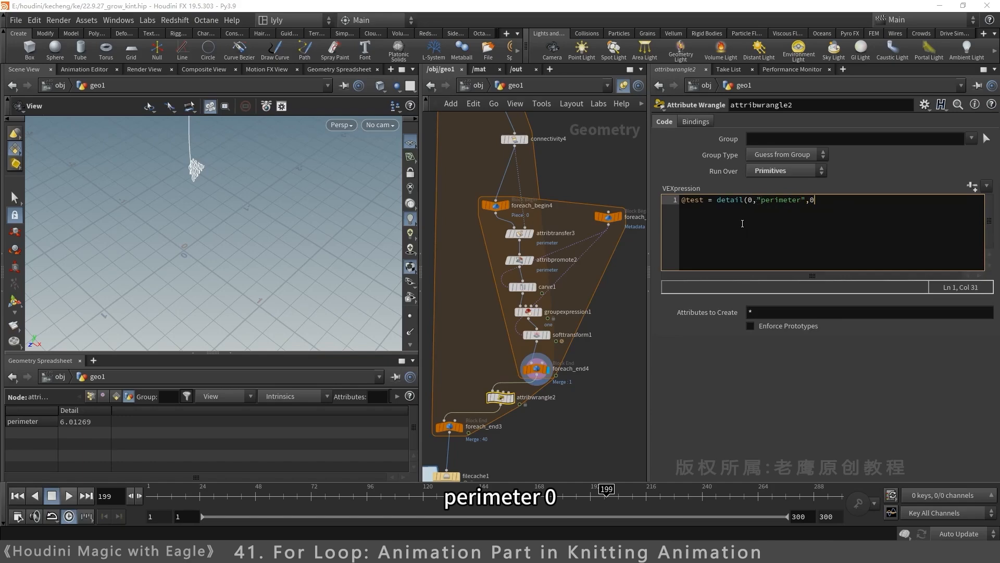
{"action": "type", "text": ");"}
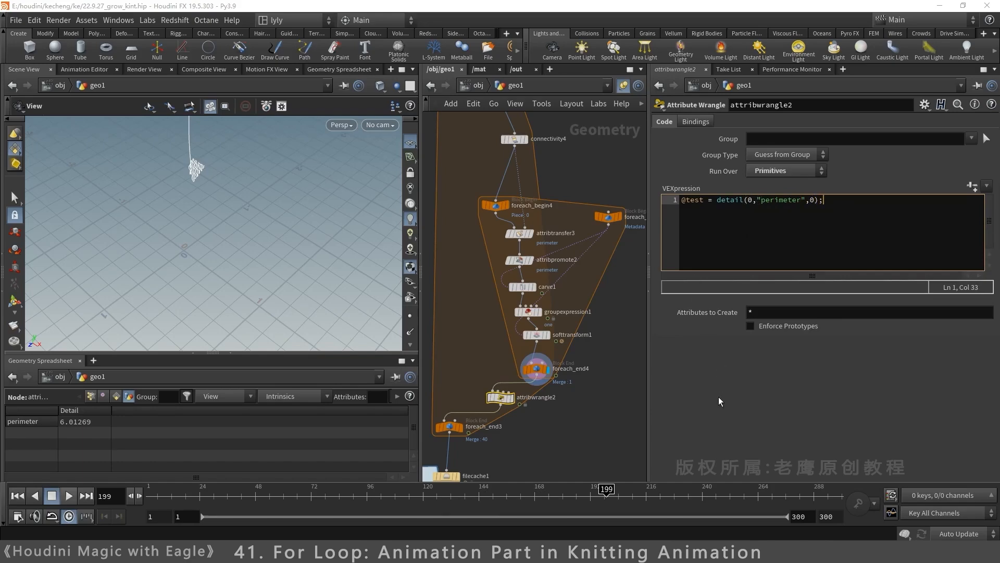
{"action": "left_click", "coordinate": [717, 396]}
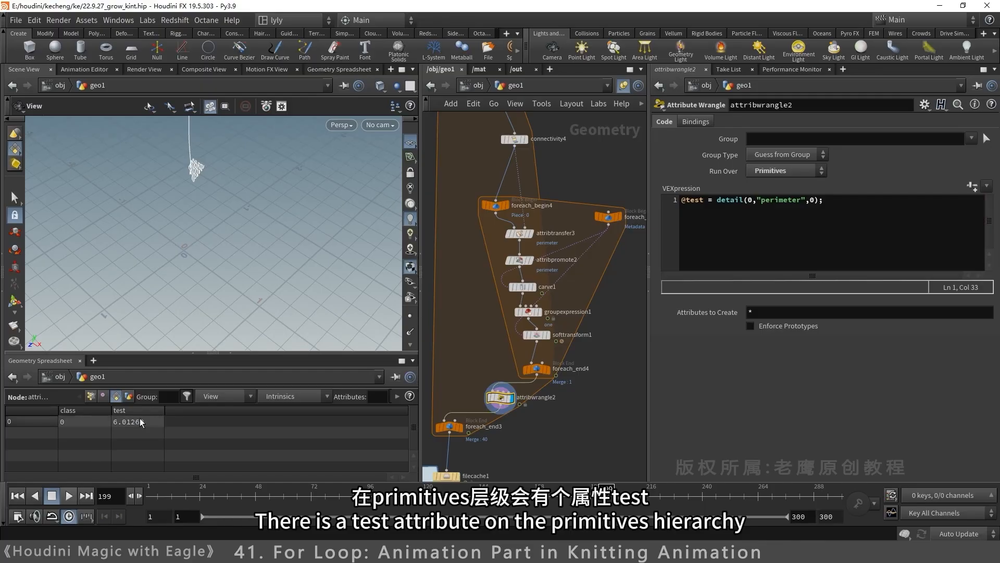
Step: Display foreach_end3 and sort its primitives by the test attribute both ways to compare the shortest and longest lines
{"action": "middle_click_drag", "start_coordinate": [528, 421], "coordinate": [537, 381]}
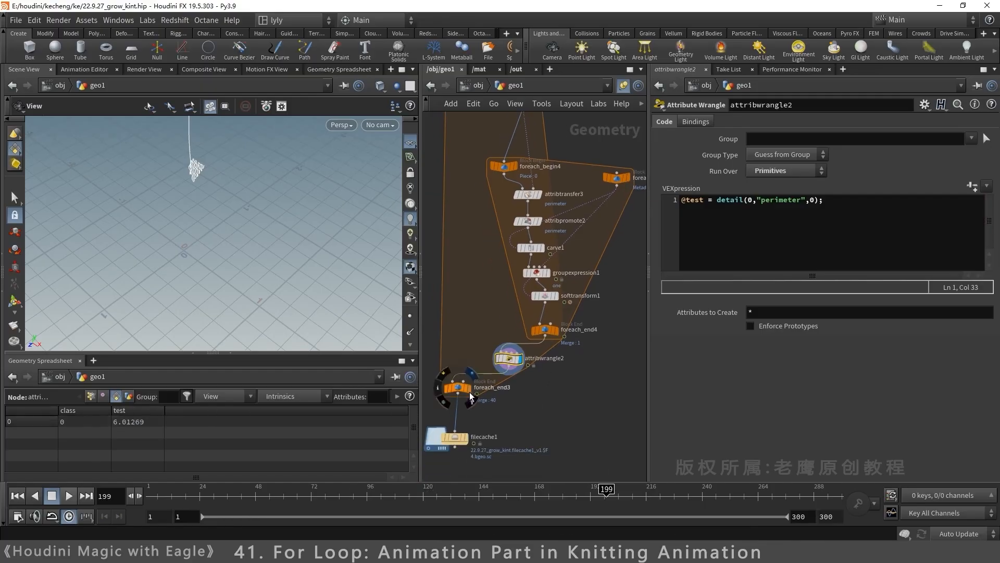
{"action": "left_click", "coordinate": [471, 397]}
{"action": "left_click", "coordinate": [139, 409]}
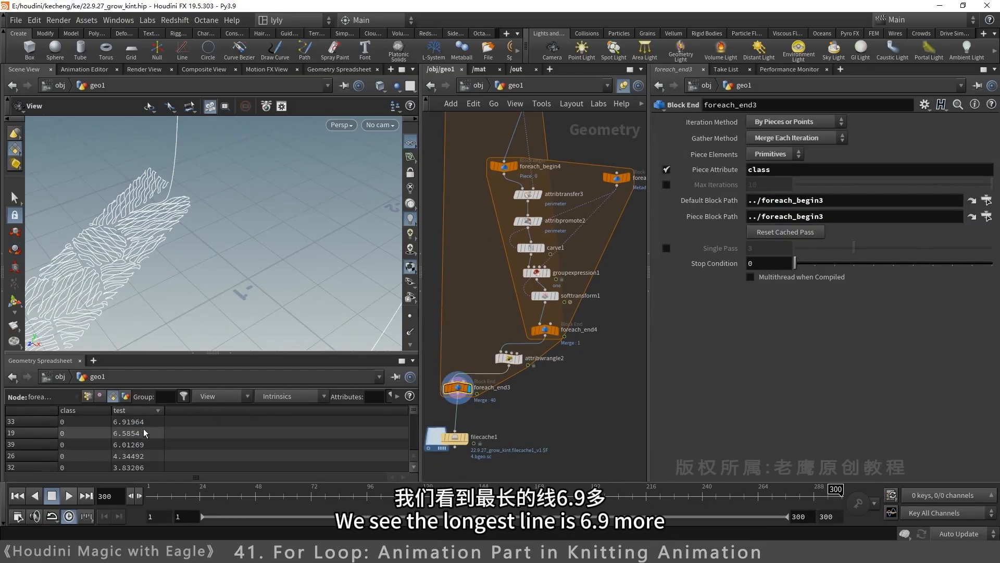
{"action": "left_click", "coordinate": [129, 409]}
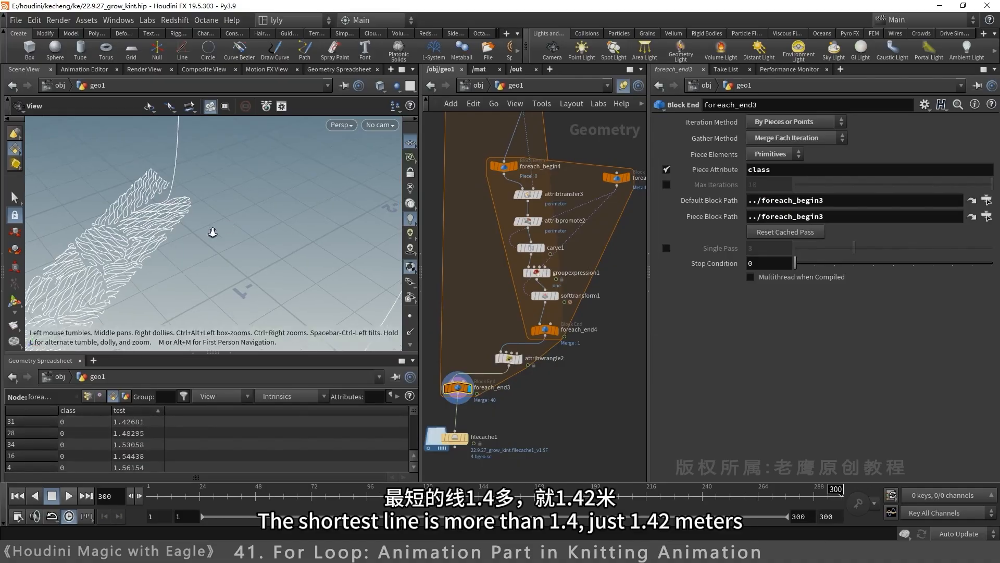
{"action": "right_click_drag", "start_coordinate": [213, 233], "coordinate": [85, 299]}
{"action": "left_click_drag", "start_coordinate": [203, 272], "coordinate": [232, 274]}
{"action": "scroll", "coordinate": [163, 444], "scroll_direction": "up", "scroll_amount": 1}
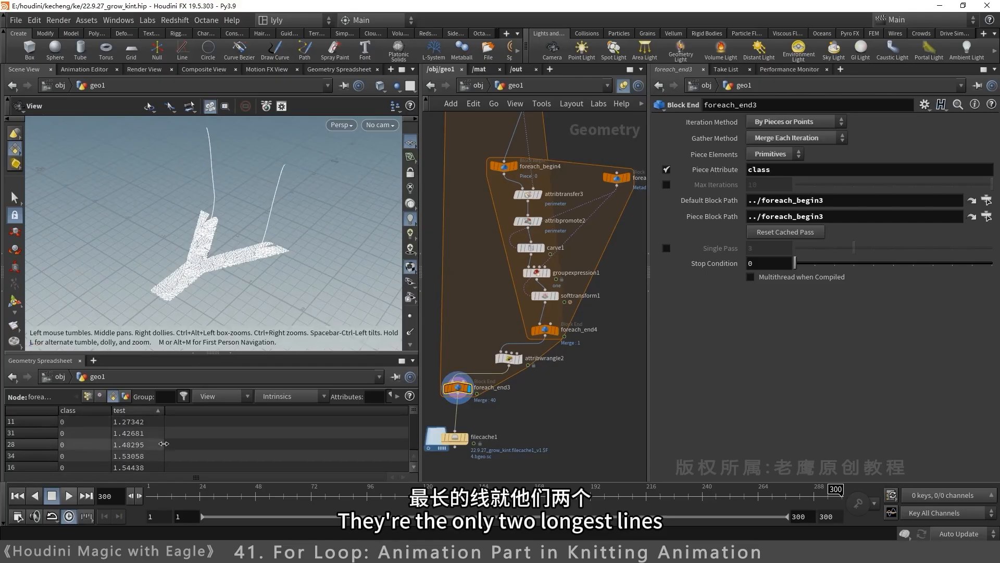
{"action": "left_click", "coordinate": [142, 409]}
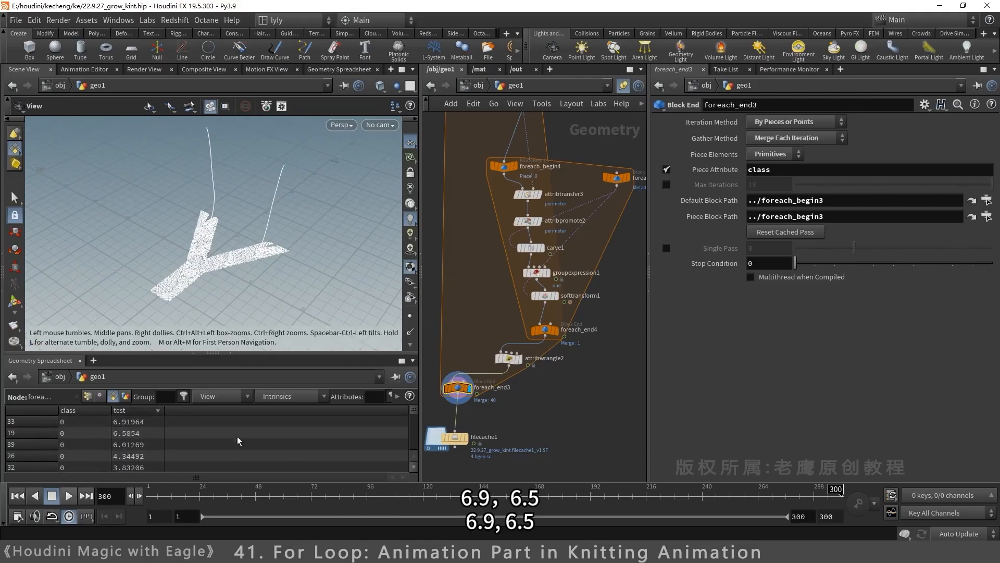
Step: Move the timeline to frame 277, inspect attribpromote2's perimeter detail attribute, and sort foreach_end3's test values to find their range
{"action": "left_click_drag", "start_coordinate": [835, 488], "coordinate": [788, 488]}
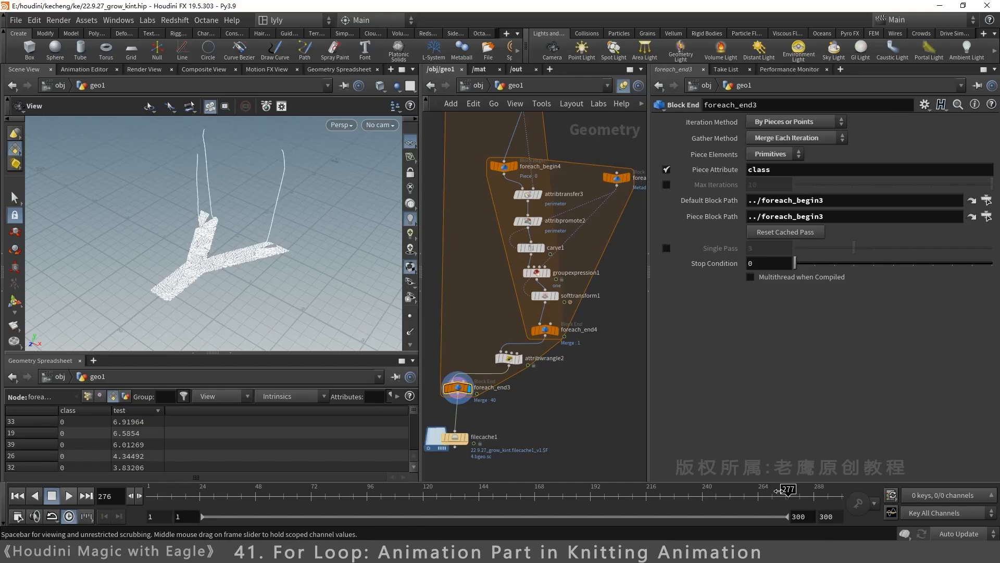
{"action": "scroll", "coordinate": [205, 182], "scroll_direction": "up", "scroll_amount": 3}
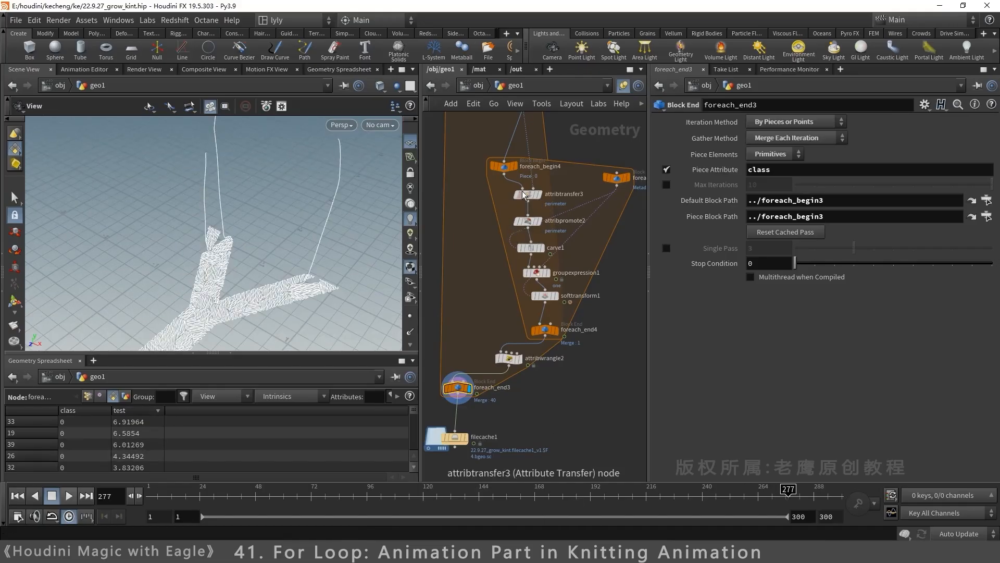
{"action": "left_click", "coordinate": [527, 223]}
{"action": "left_click", "coordinate": [131, 395]}
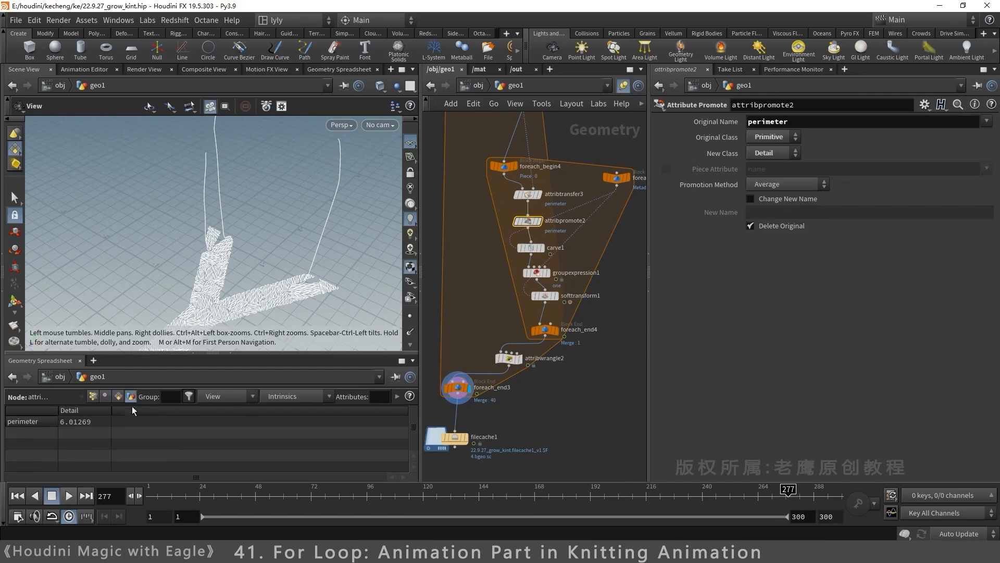
{"action": "left_click", "coordinate": [457, 387]}
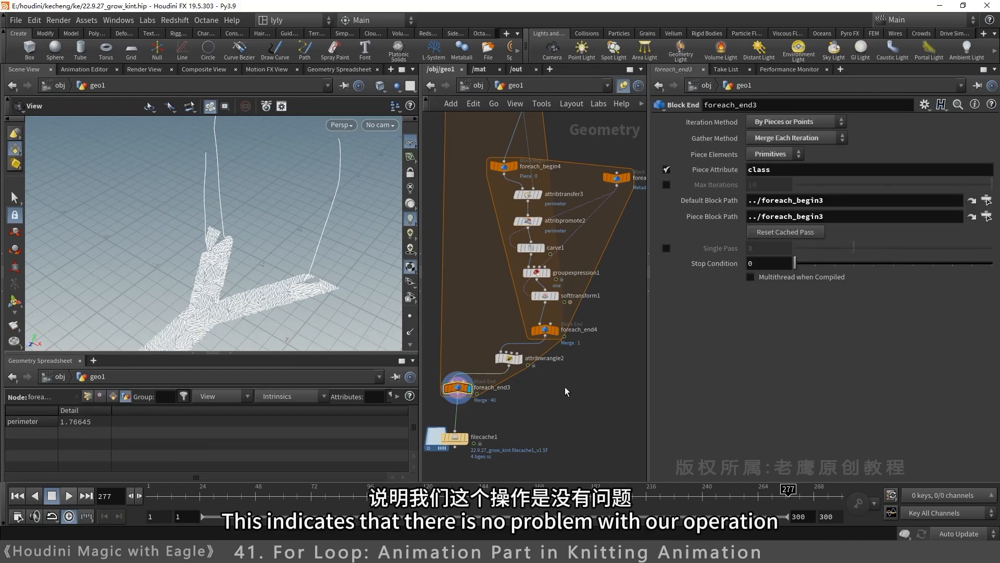
{"action": "left_click", "coordinate": [113, 396]}
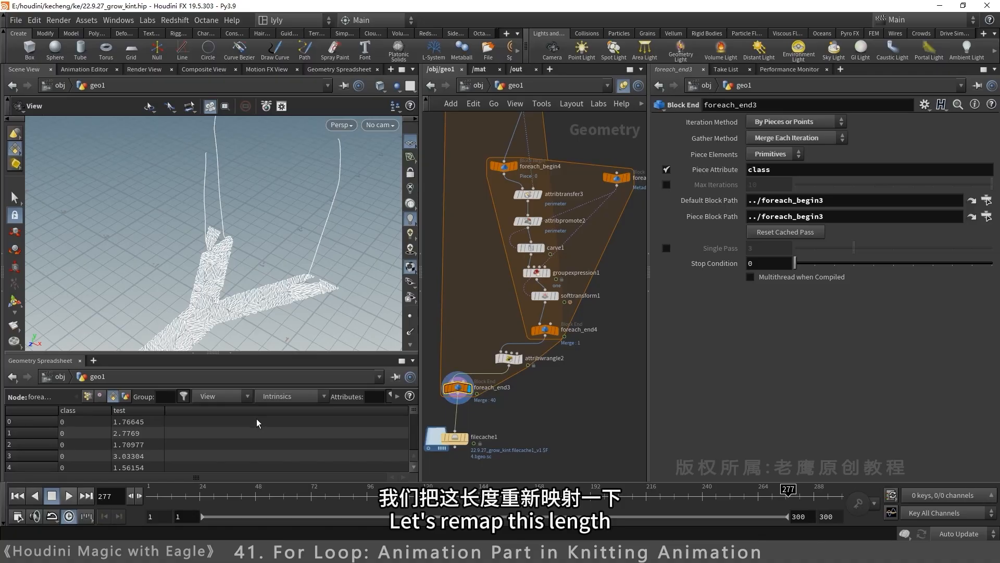
{"action": "left_click", "coordinate": [132, 410]}
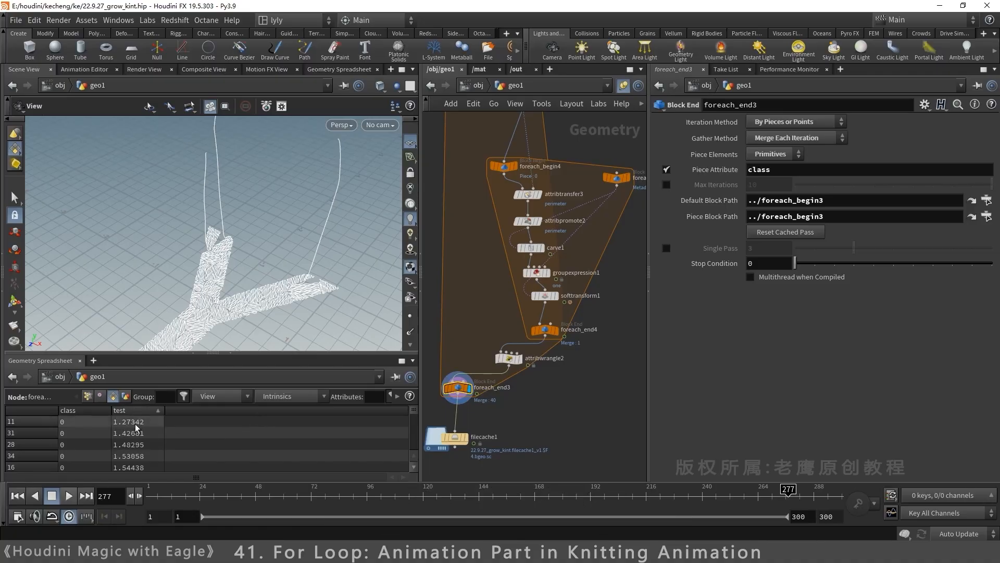
{"action": "left_click", "coordinate": [129, 409]}
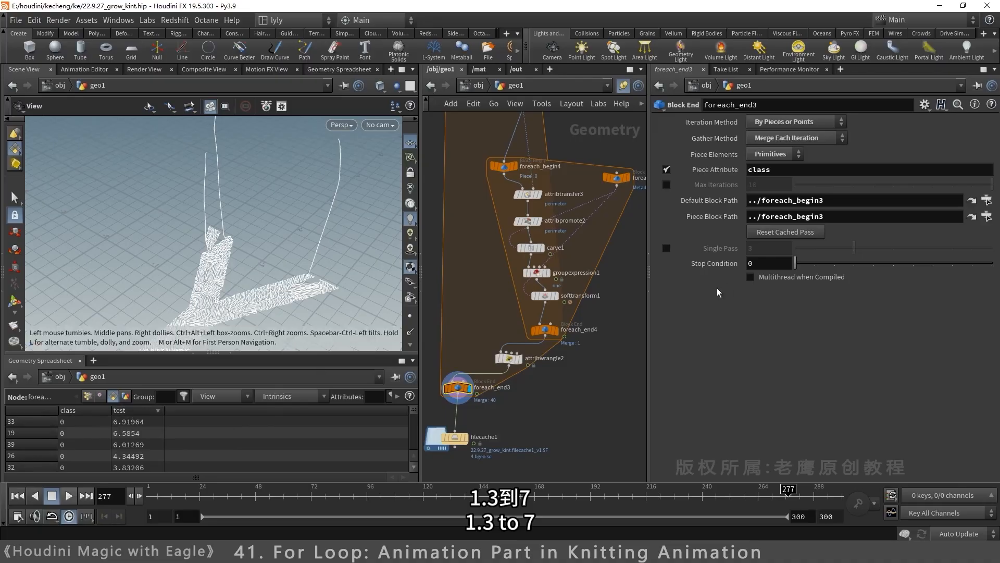
Step: Display attribpromote2 and inspect its perimeter value at the detail level
{"action": "middle_click_drag", "start_coordinate": [637, 281], "coordinate": [614, 357]}
{"action": "left_click_drag", "start_coordinate": [505, 293], "coordinate": [505, 283]}
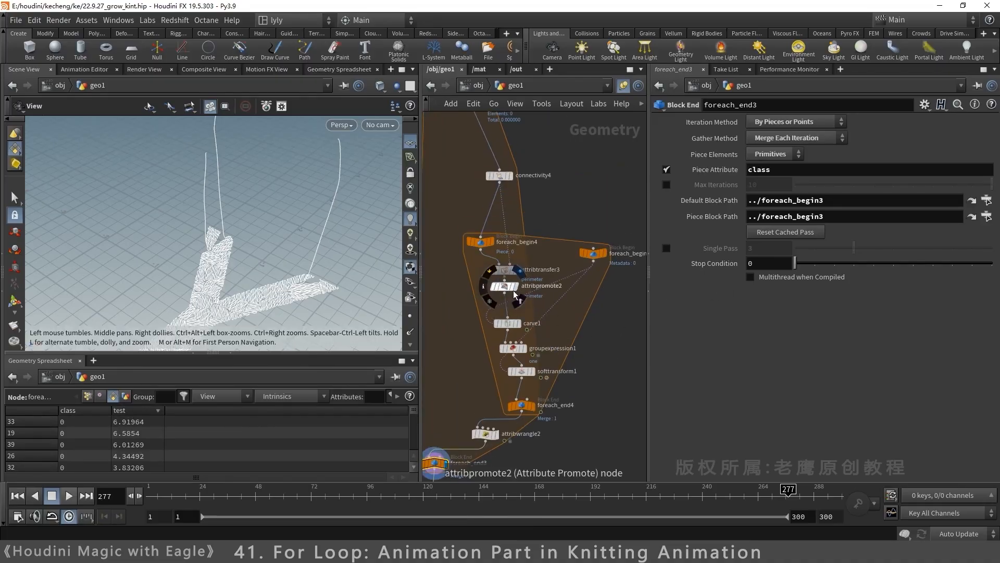
{"action": "left_click", "coordinate": [514, 289]}
{"action": "left_click", "coordinate": [513, 287]}
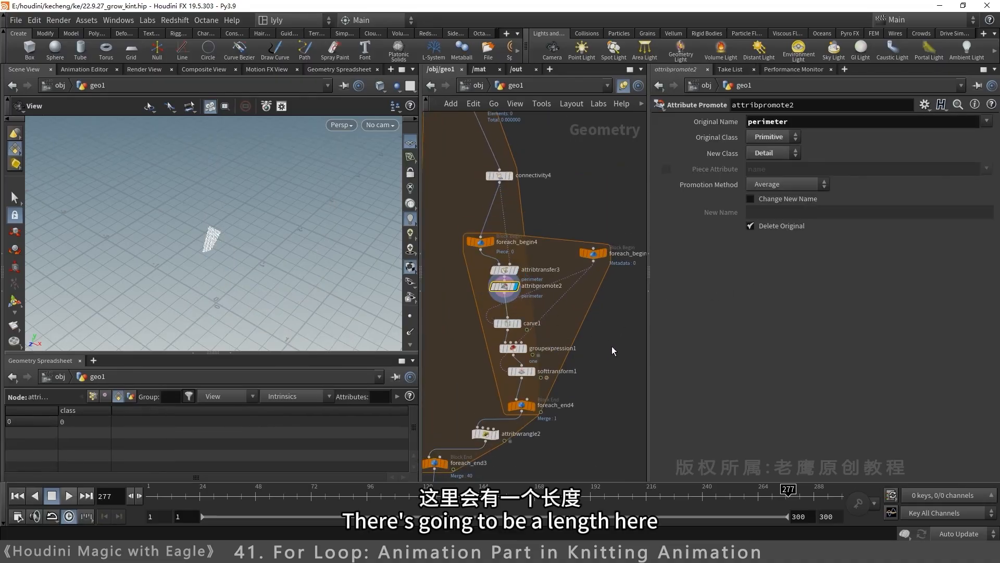
{"action": "left_click", "coordinate": [131, 397]}
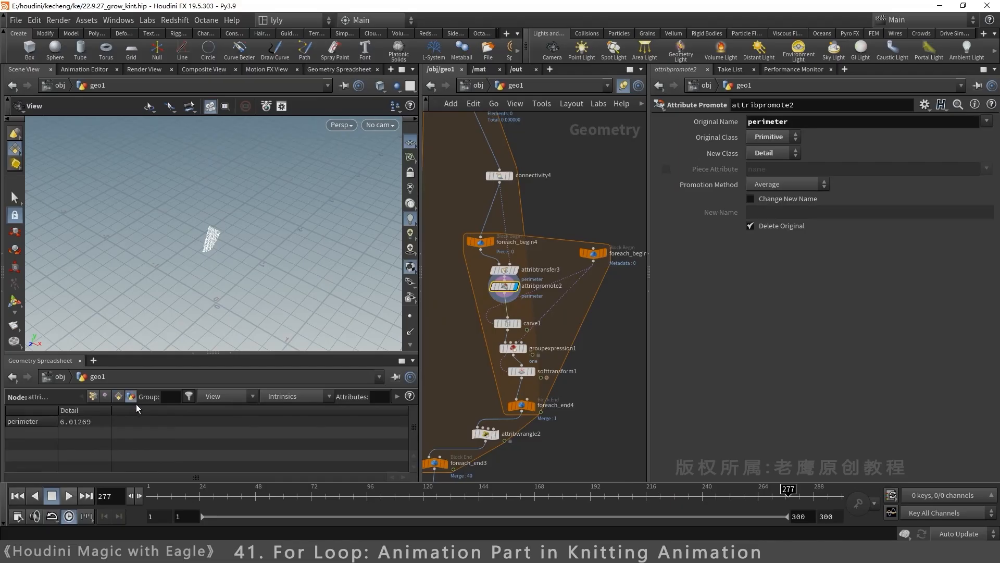
Step: Make room between attribtransfer3 and attribpromote2 and insert a new Attribute Wrangle node into the connection between them
{"action": "scroll", "coordinate": [595, 337], "scroll_direction": "up", "scroll_amount": 3}
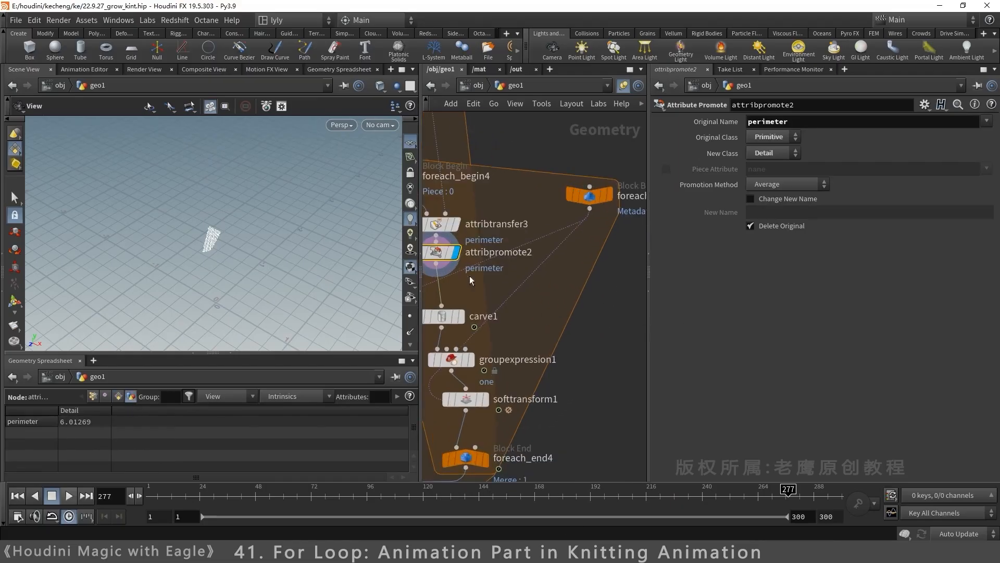
{"action": "left_click_drag", "start_coordinate": [520, 234], "coordinate": [521, 218]}
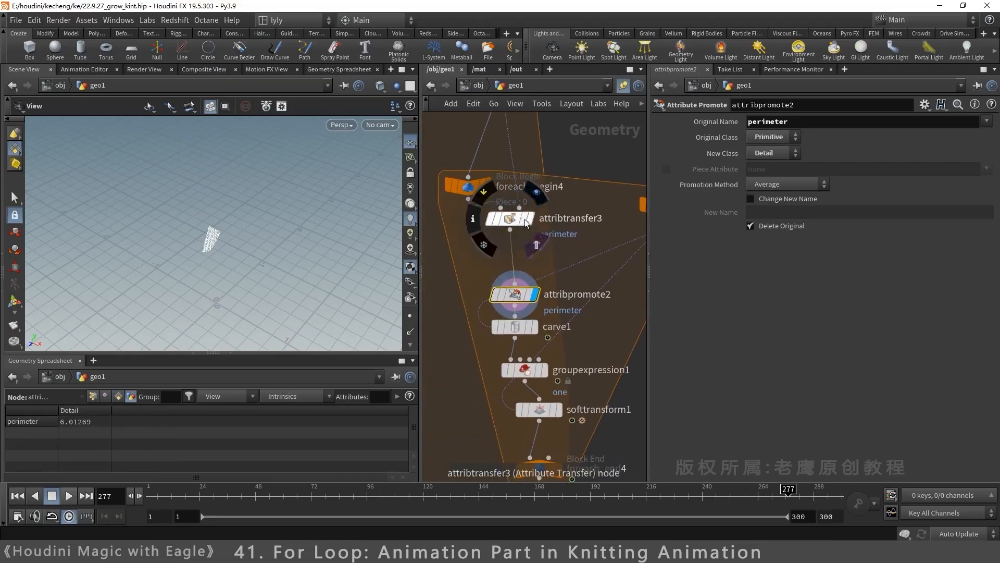
{"action": "left_click", "coordinate": [531, 218]}
{"action": "left_click_drag", "start_coordinate": [811, 125], "coordinate": [661, 148]}
{"action": "left_click", "coordinate": [793, 313]}
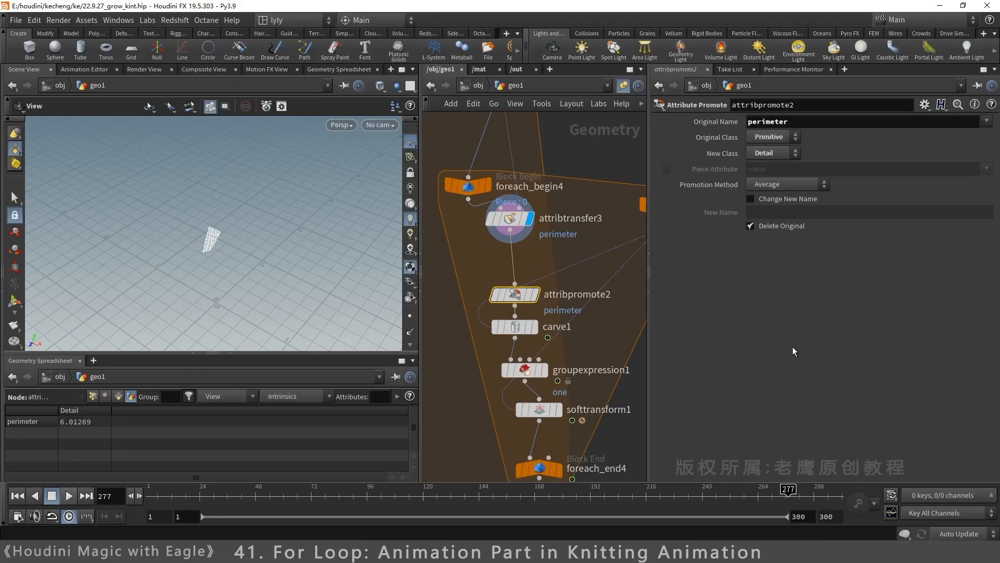
{"action": "left_click", "coordinate": [534, 260]}
{"action": "key", "text": "Tab"}
{"action": "type", "text": "aw"}
{"action": "key", "text": "Return"}
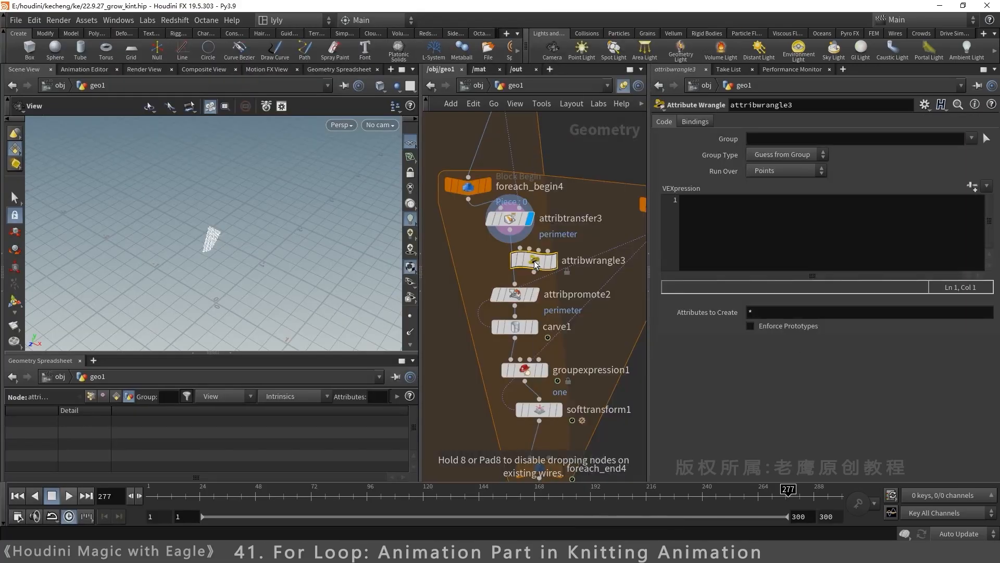
{"action": "left_click", "coordinate": [516, 270]}
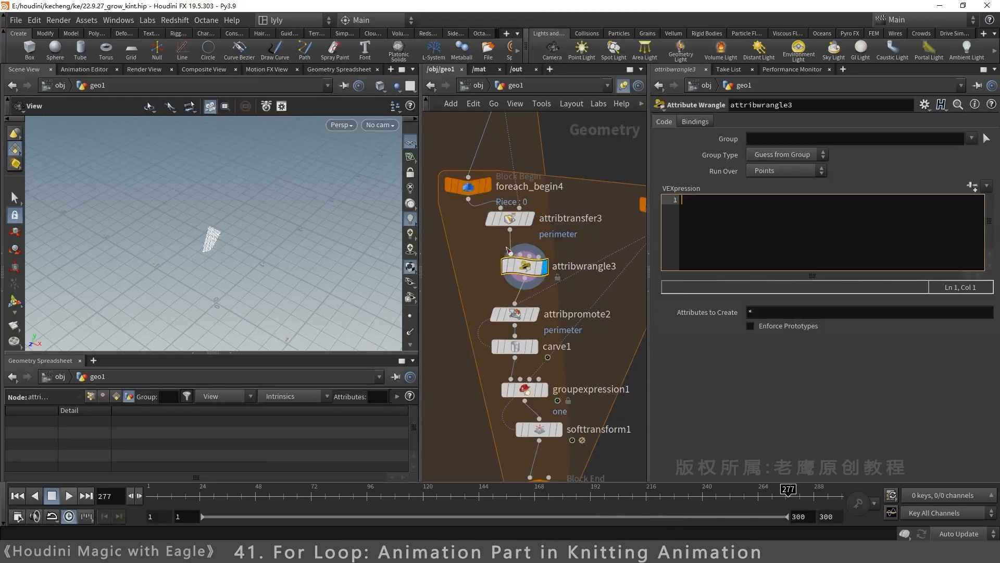
Step: Inspect attribtransfer3's perimeter attribute at the primitive level and set attribwrangle3 to run over Primitives
{"action": "left_click", "coordinate": [510, 219]}
{"action": "left_click", "coordinate": [116, 395]}
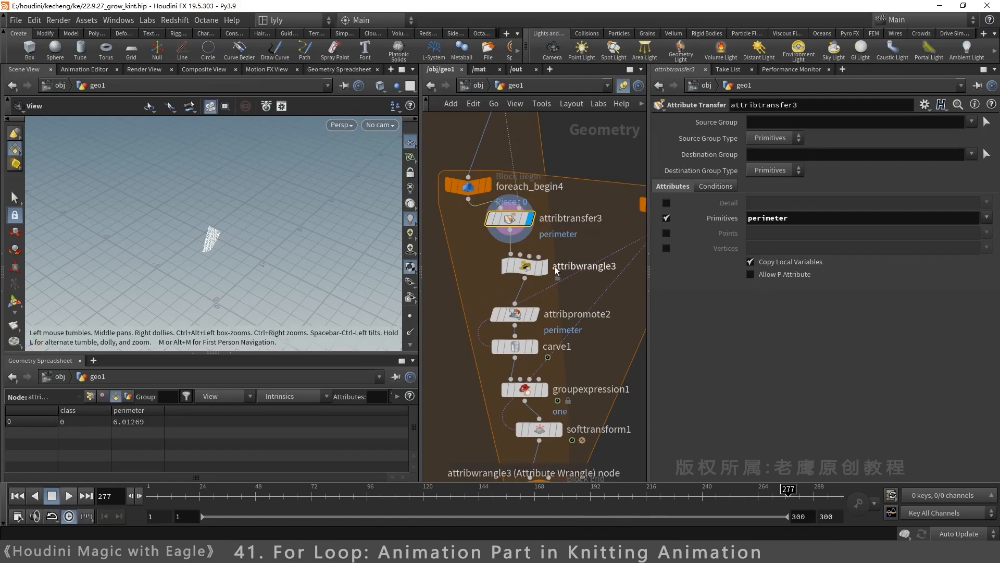
{"action": "left_click", "coordinate": [525, 266]}
{"action": "left_click", "coordinate": [773, 175]}
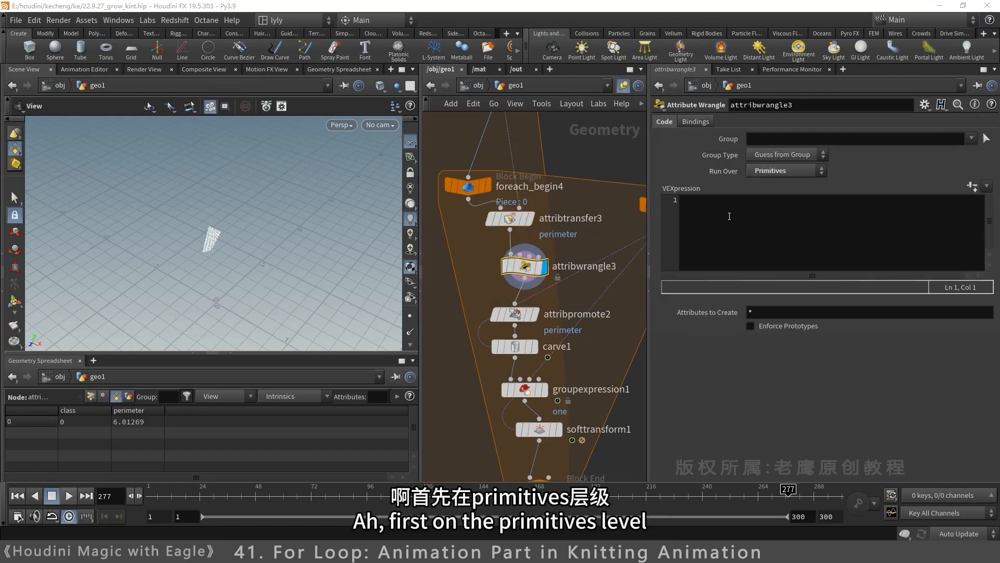
{"action": "left_click", "coordinate": [779, 195]}
{"action": "left_click", "coordinate": [728, 225]}
{"action": "type", "text": "@"}
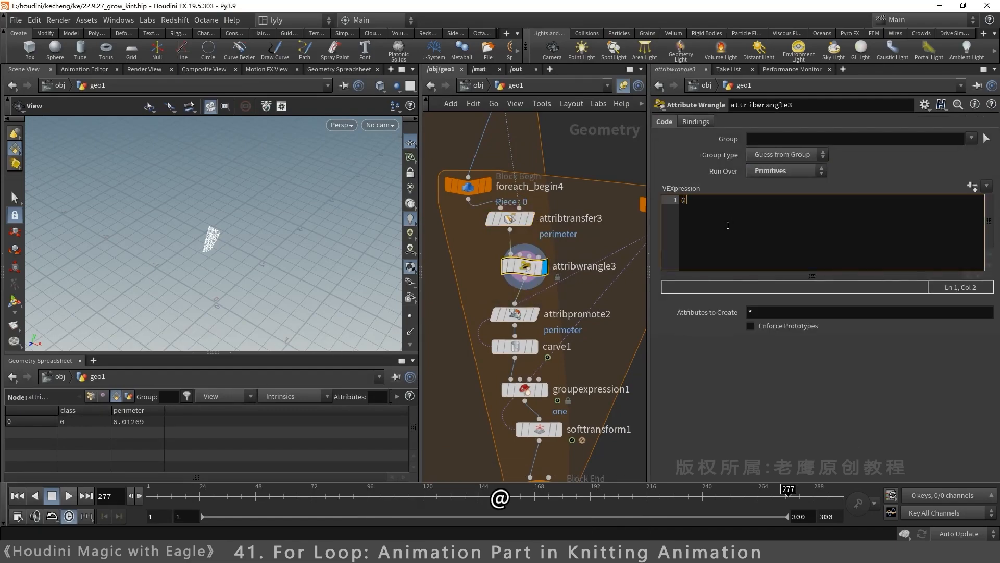
{"action": "type", "text": "perimeter ="}
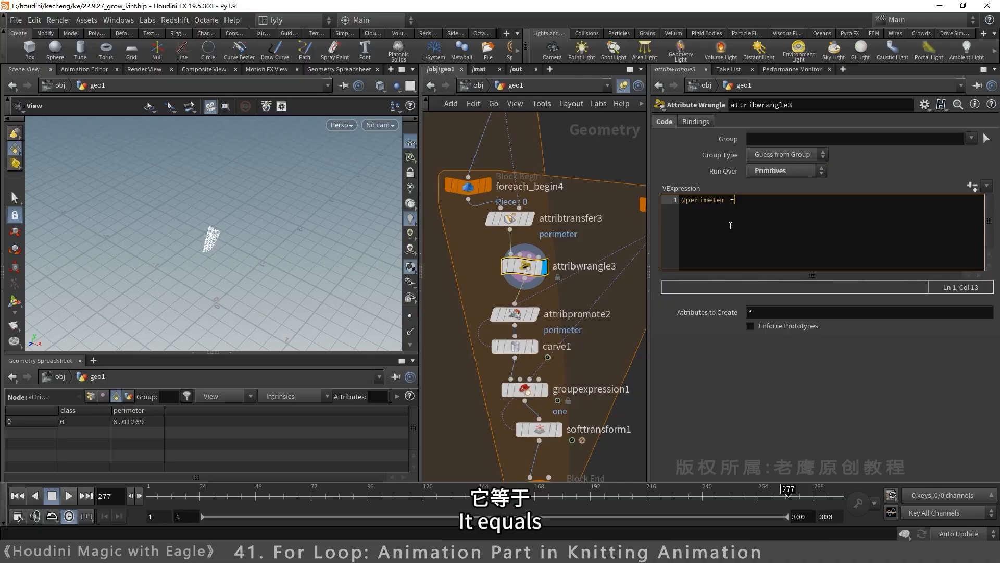
{"action": "type", "text": "fit)"}
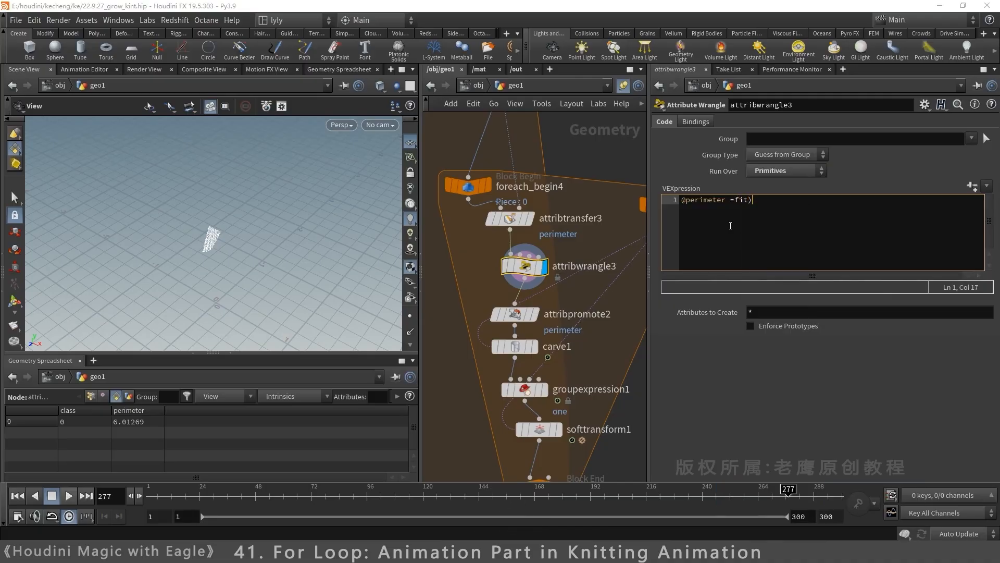
{"action": "type", "text": "()"}
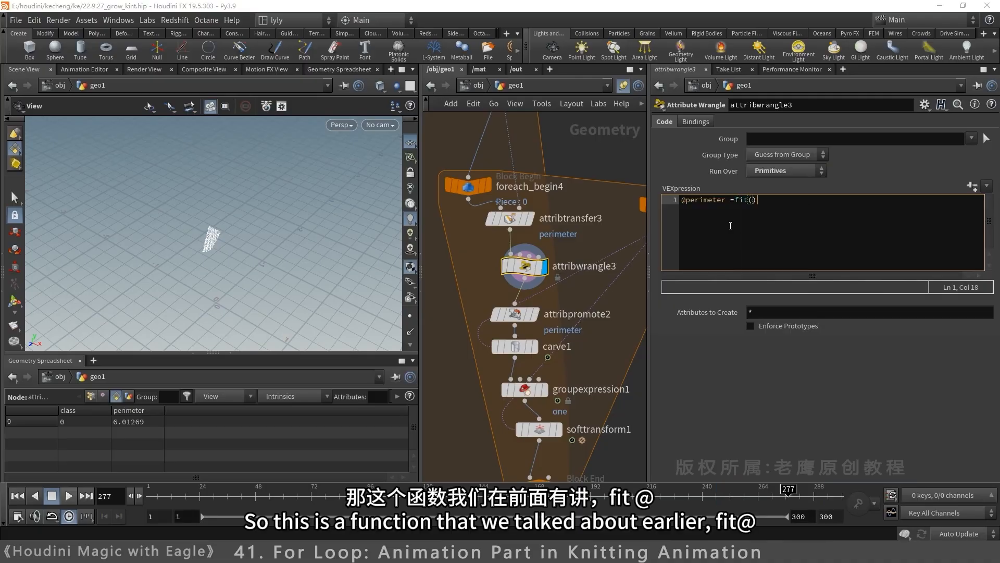
{"action": "key", "text": "Left"}
{"action": "type", "text": "@perimeter,1.3"}
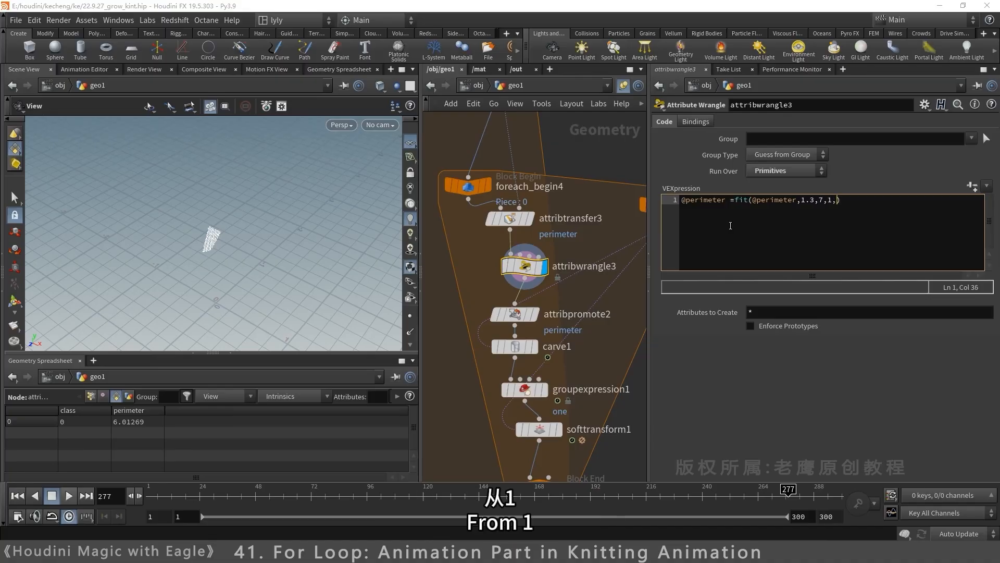
{"action": "type", "text": "3)"}
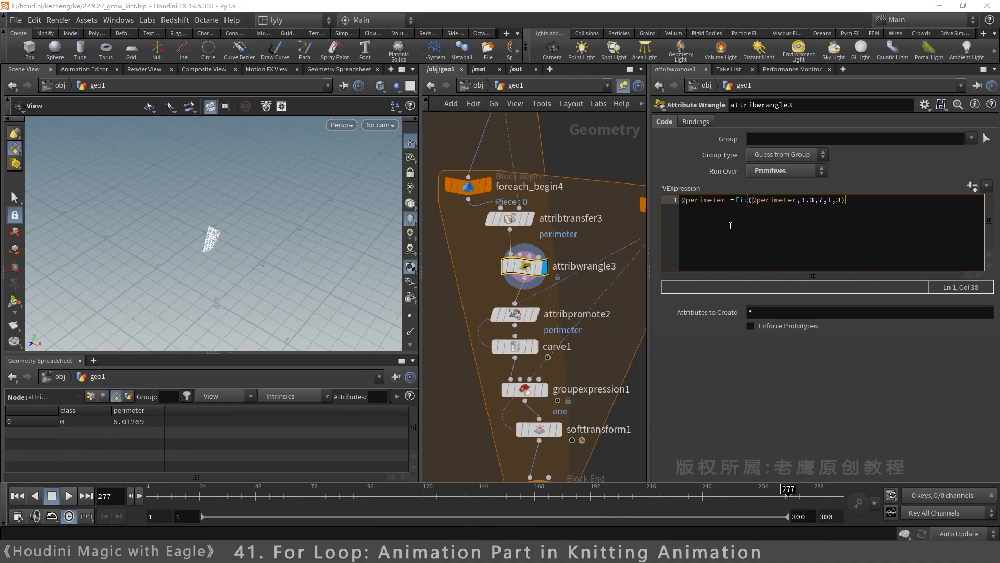
{"action": "type", "text": ";"}
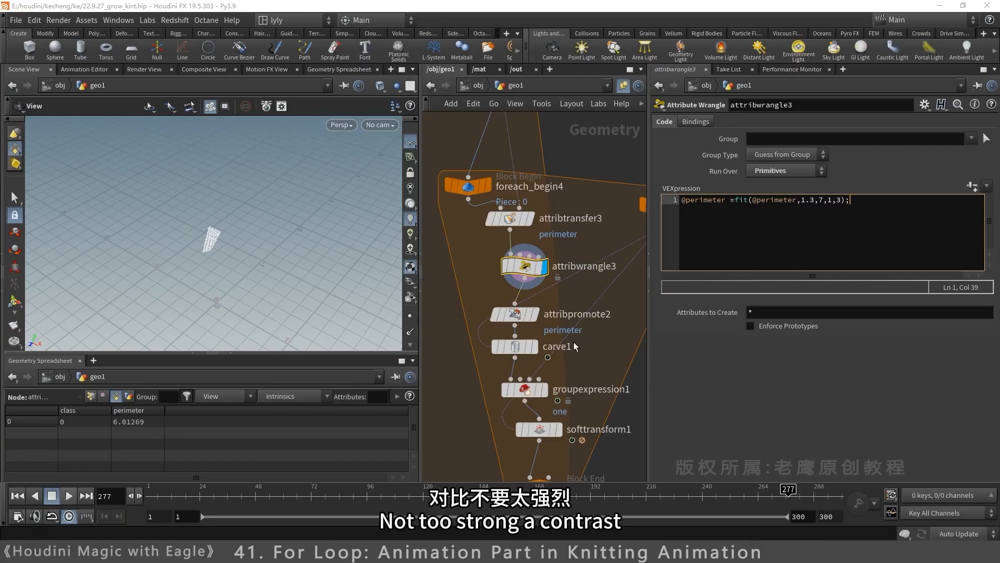
Step: Display carve1 and the inner loop's end node foreach_end4, and scrub to an early frame to check a single line's growth
{"action": "left_click", "coordinate": [515, 314]}
{"action": "left_click", "coordinate": [534, 347]}
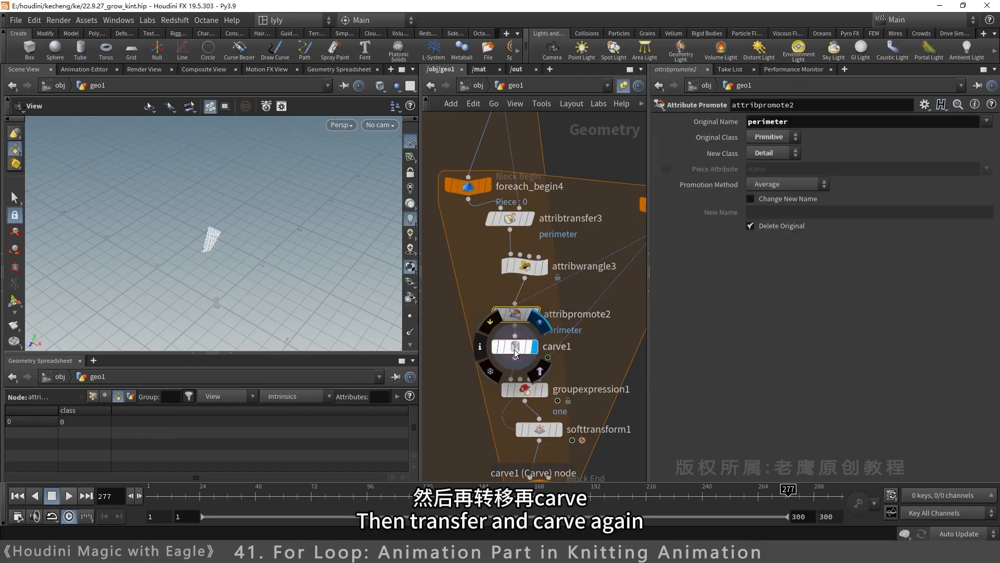
{"action": "left_click", "coordinate": [514, 350]}
{"action": "middle_click_drag", "start_coordinate": [631, 453], "coordinate": [612, 286]}
{"action": "left_click", "coordinate": [539, 319]}
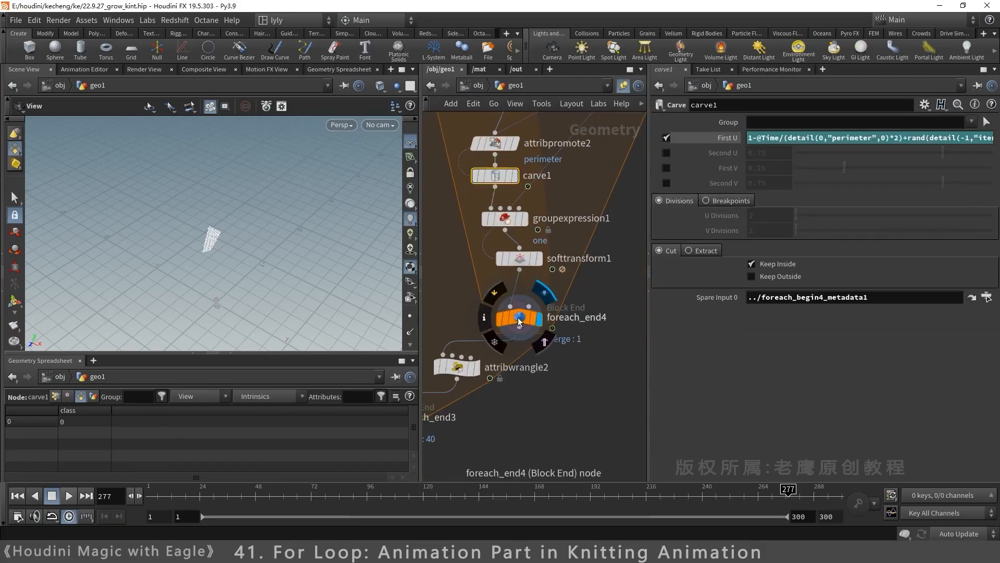
{"action": "left_click", "coordinate": [520, 322]}
{"action": "left_click", "coordinate": [177, 492]}
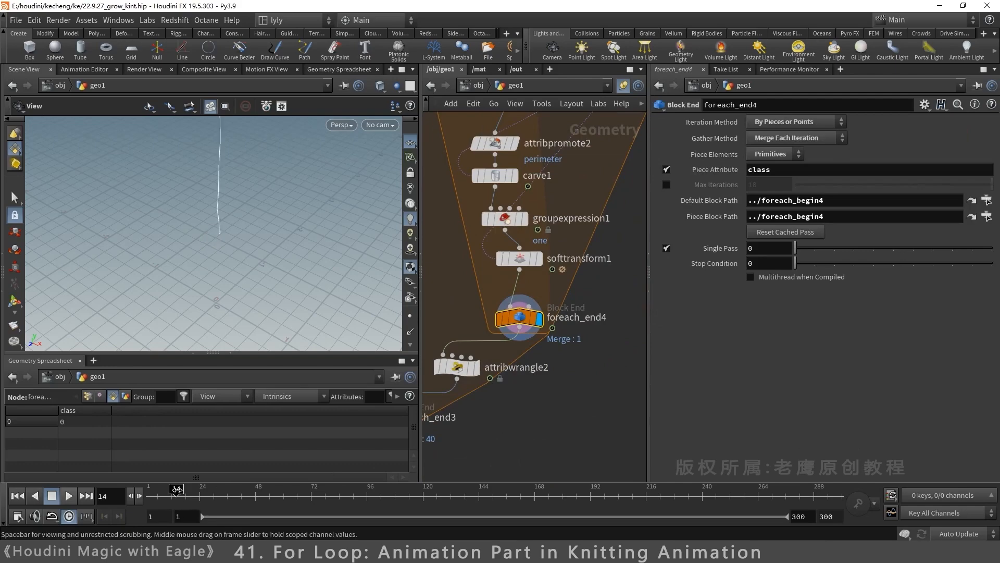
{"action": "key", "text": "Up"}
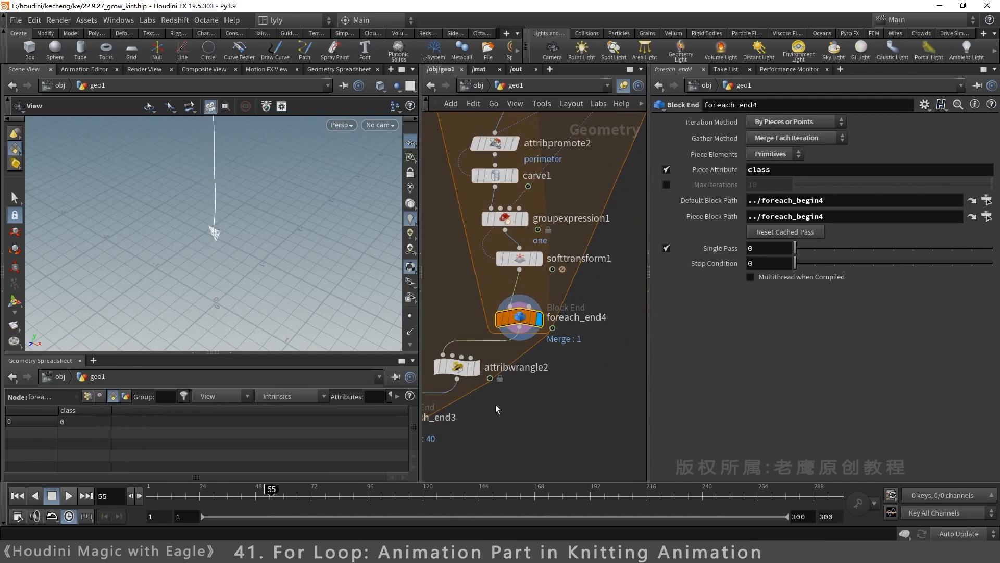
Step: Display foreach_end3, rewind the timeline to the start and play the growth of all the lines
{"action": "left_click", "coordinate": [475, 367]}
{"action": "middle_click_drag", "start_coordinate": [548, 393], "coordinate": [607, 344]}
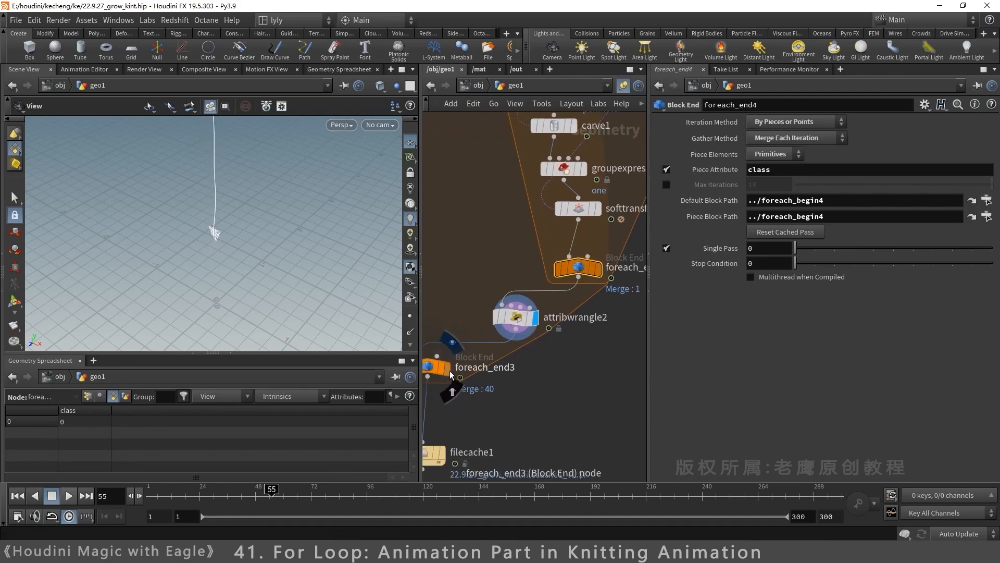
{"action": "left_click", "coordinate": [448, 367]}
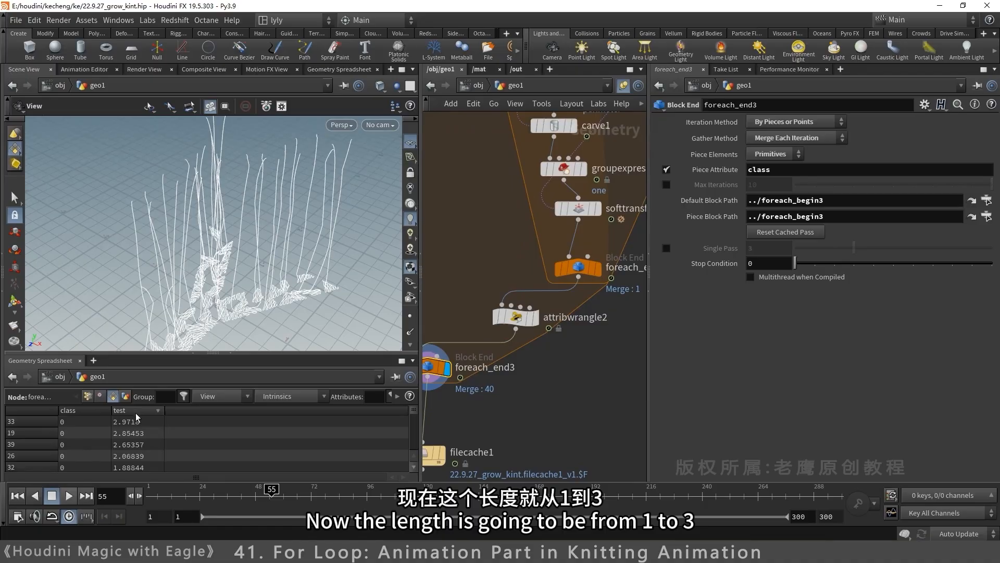
{"action": "left_click_drag", "start_coordinate": [276, 503], "coordinate": [139, 504]}
{"action": "left_click", "coordinate": [74, 496]}
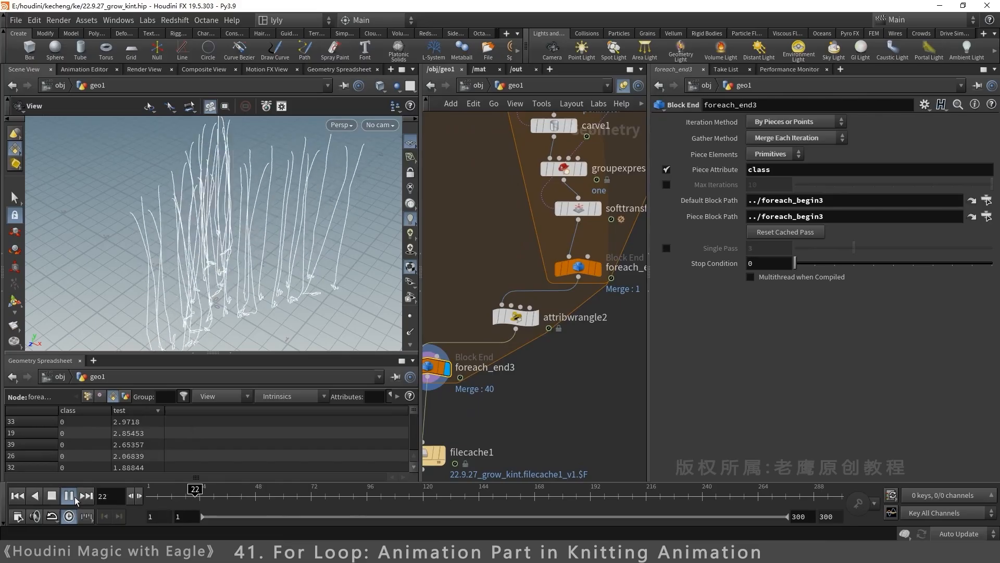
{"action": "left_click", "coordinate": [74, 495]}
Step: Look closely at the knitted base and continue the playback to compare how long and short lines grow
{"action": "middle_click_drag", "start_coordinate": [208, 307], "coordinate": [206, 261]}
{"action": "right_click_drag", "start_coordinate": [206, 261], "coordinate": [204, 287]}
{"action": "left_click", "coordinate": [70, 496]}
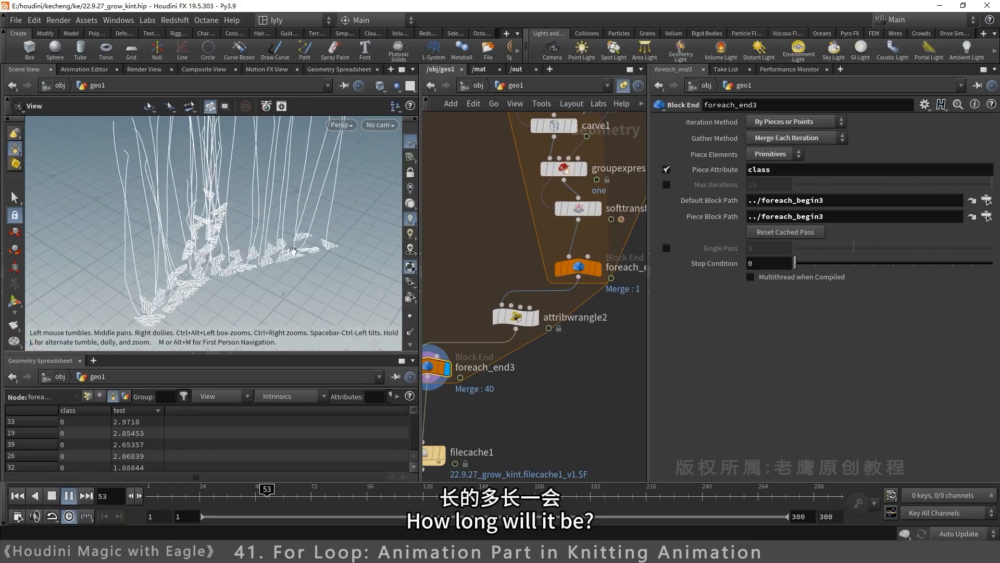
{"action": "middle_click_drag", "start_coordinate": [291, 248], "coordinate": [269, 271]}
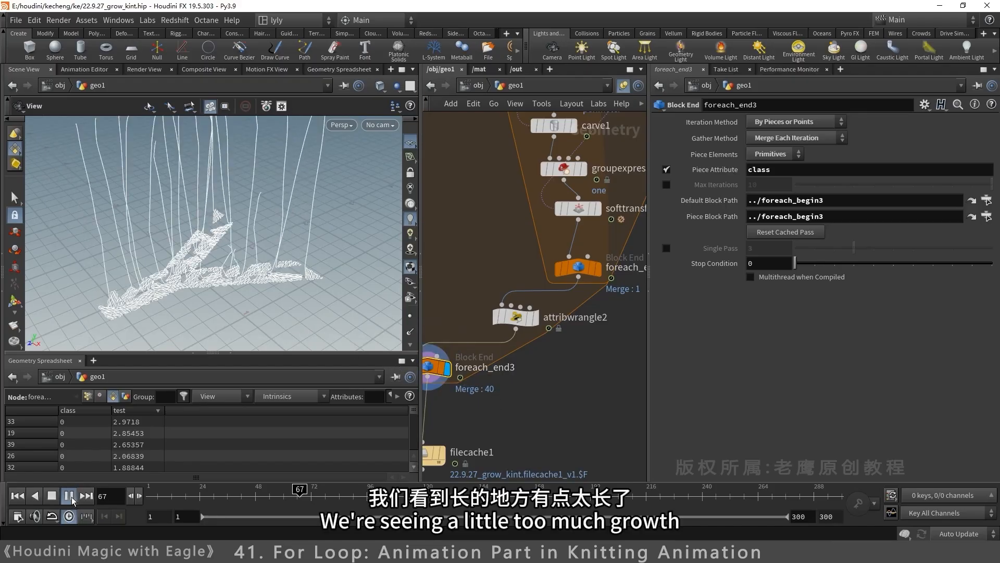
{"action": "left_click", "coordinate": [71, 496]}
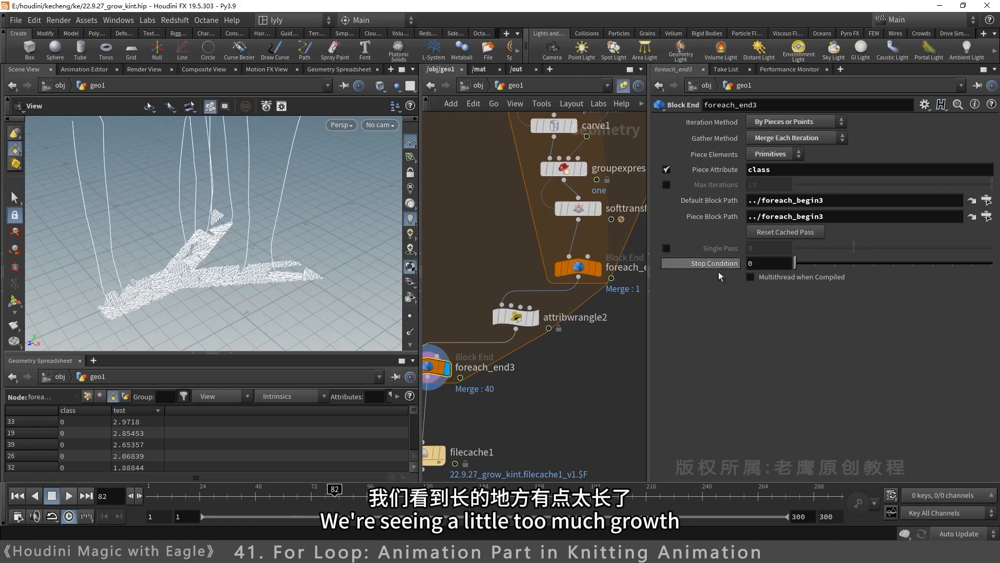
{"action": "scroll", "coordinate": [573, 235], "scroll_direction": "up", "scroll_amount": 5}
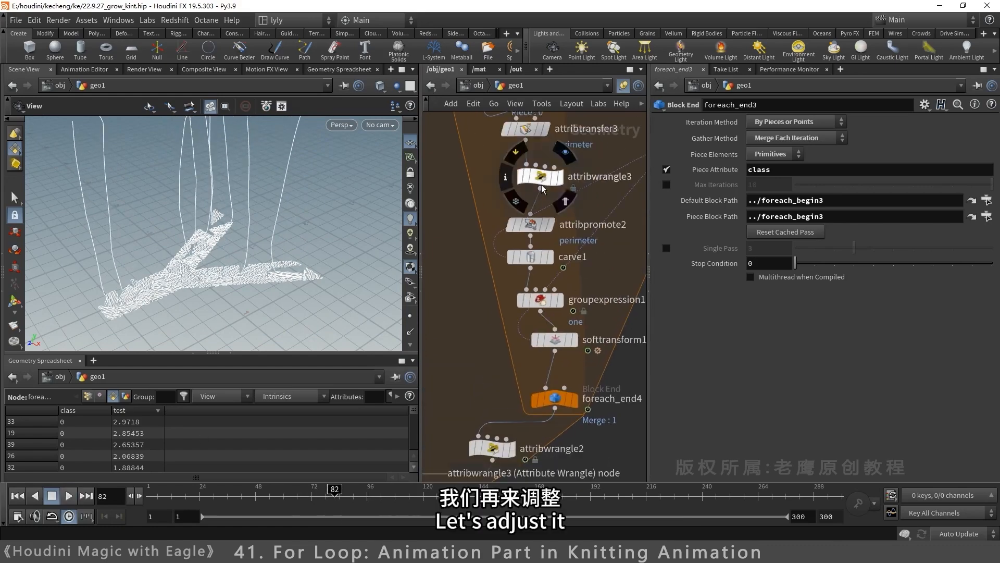
{"action": "left_click", "coordinate": [542, 178]}
{"action": "left_click", "coordinate": [735, 201]}
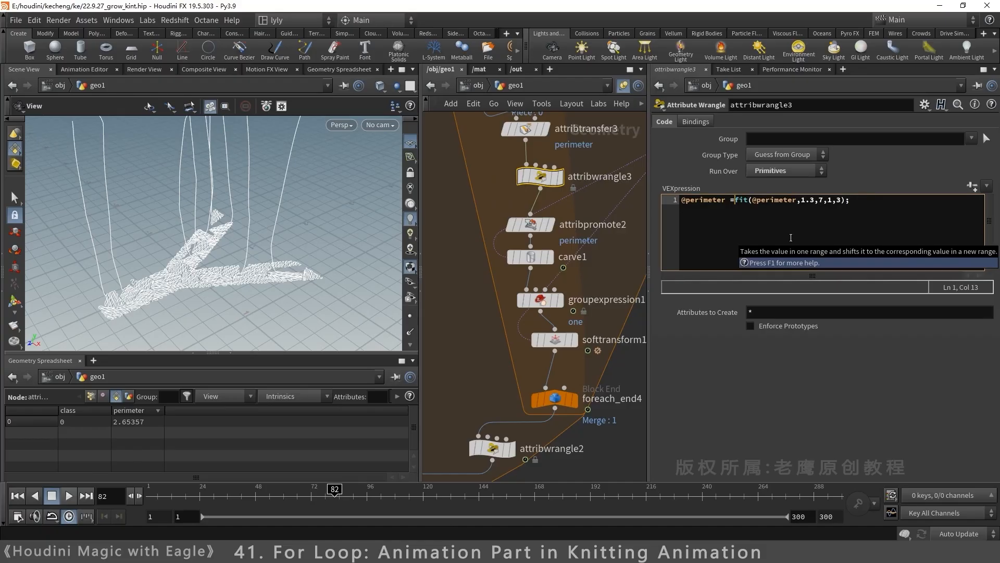
{"action": "type", "text": "clamp"}
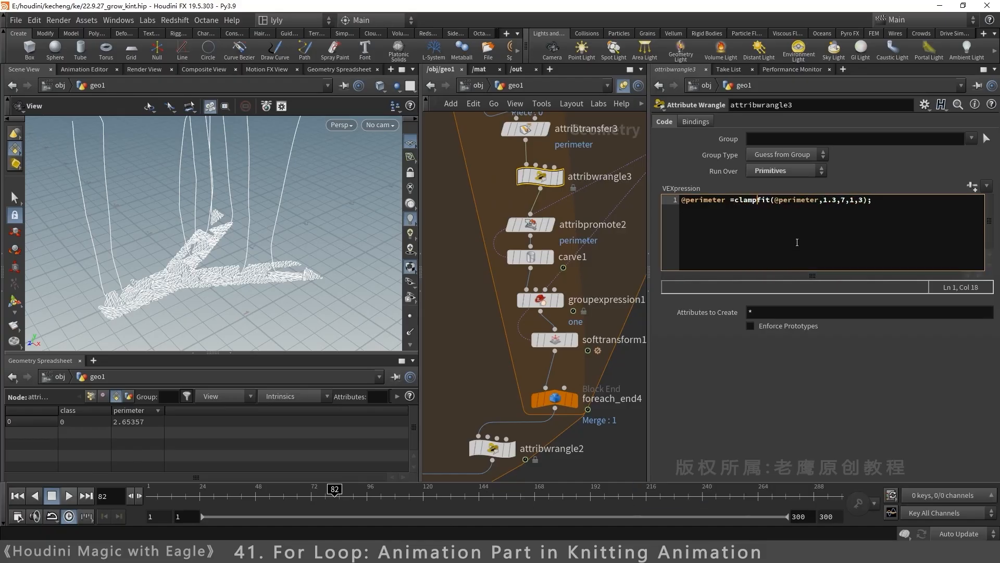
{"action": "type", "text": "("}
{"action": "left_click", "coordinate": [872, 200]}
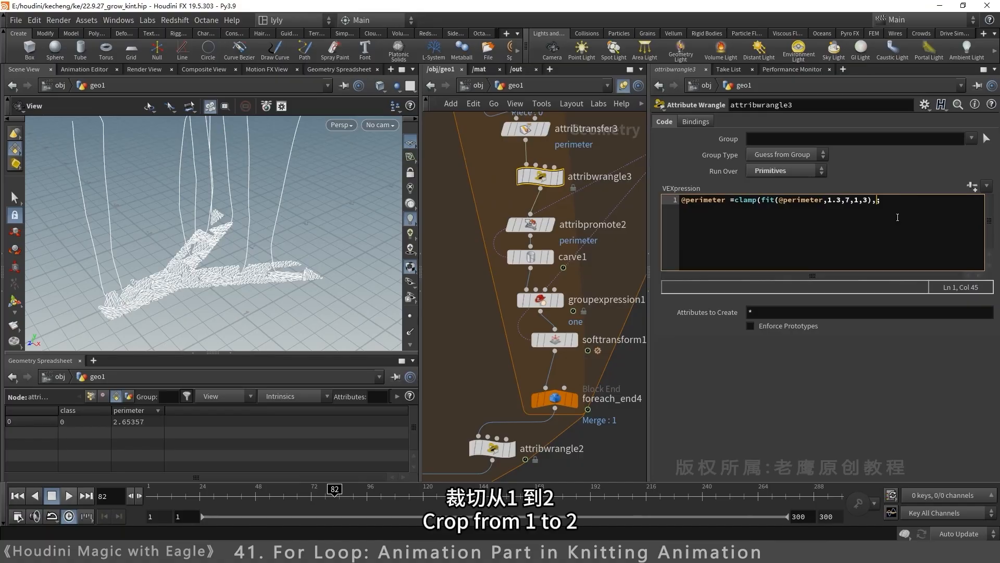
{"action": "type", "text": ",1,m"}
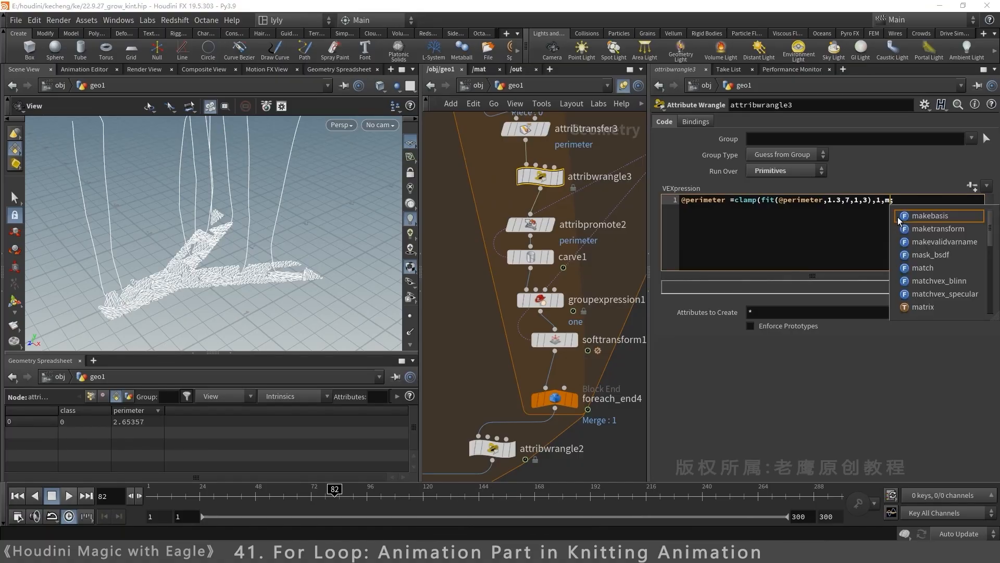
{"action": "key", "text": "BackSpace"}
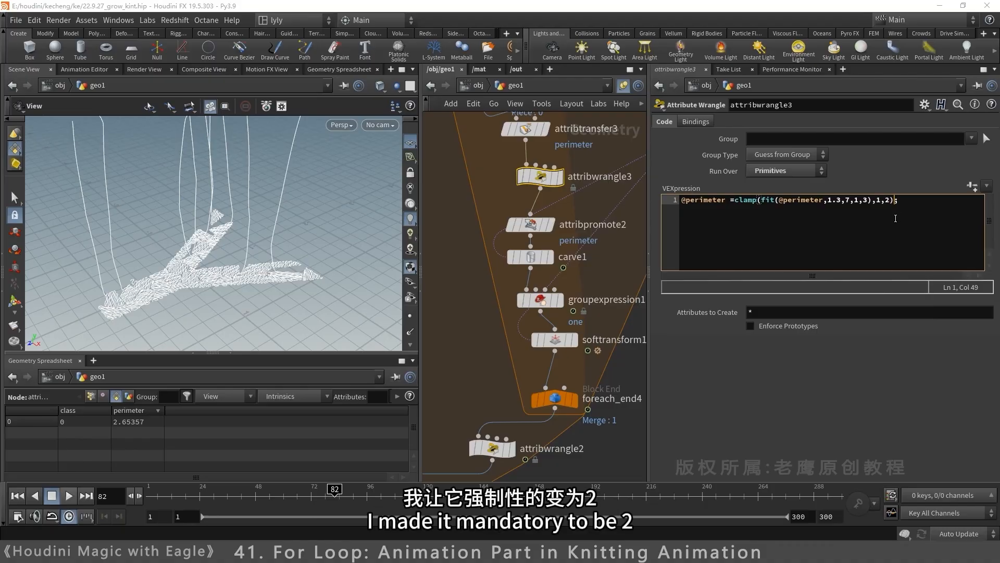
Step: Select foreach_end3 and scrub the timeline up to frame 117 to check the growth with the clamped perimeter
{"action": "middle_click_drag", "start_coordinate": [497, 471], "coordinate": [538, 370]}
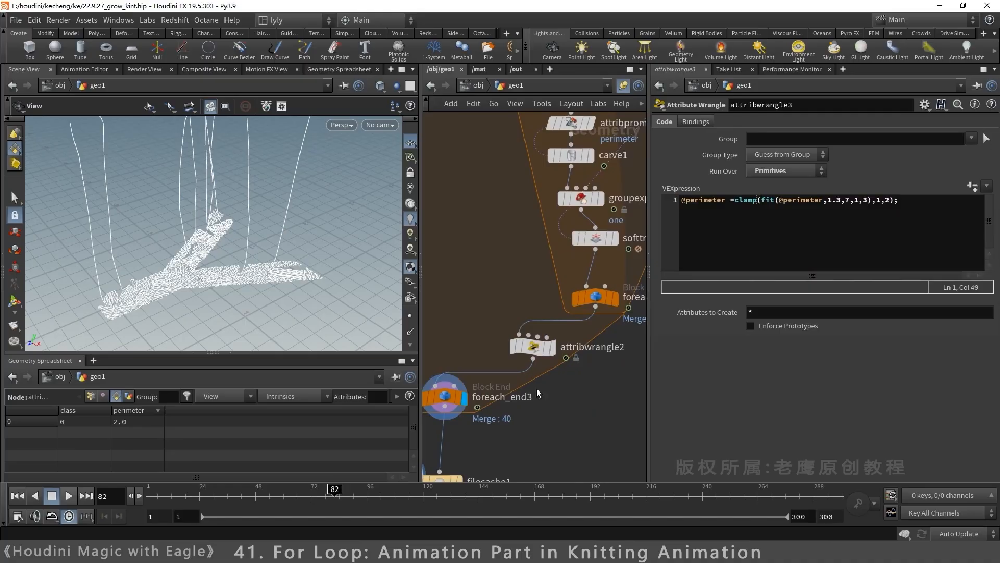
{"action": "left_click", "coordinate": [447, 396]}
{"action": "left_click_drag", "start_coordinate": [334, 496], "coordinate": [277, 507]}
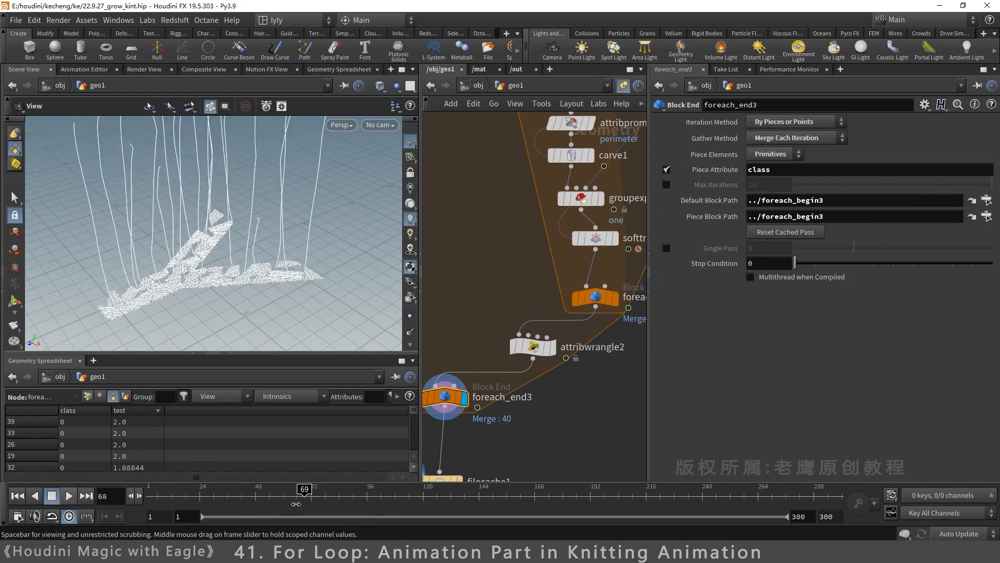
{"action": "left_click_drag", "start_coordinate": [333, 496], "coordinate": [406, 509]}
Step: Change the perimeter multiplier in carve1's First U expression to 4 and scrub the timeline to check the slower growth
{"action": "middle_click_drag", "start_coordinate": [480, 254], "coordinate": [442, 397]}
{"action": "left_click", "coordinate": [536, 306]}
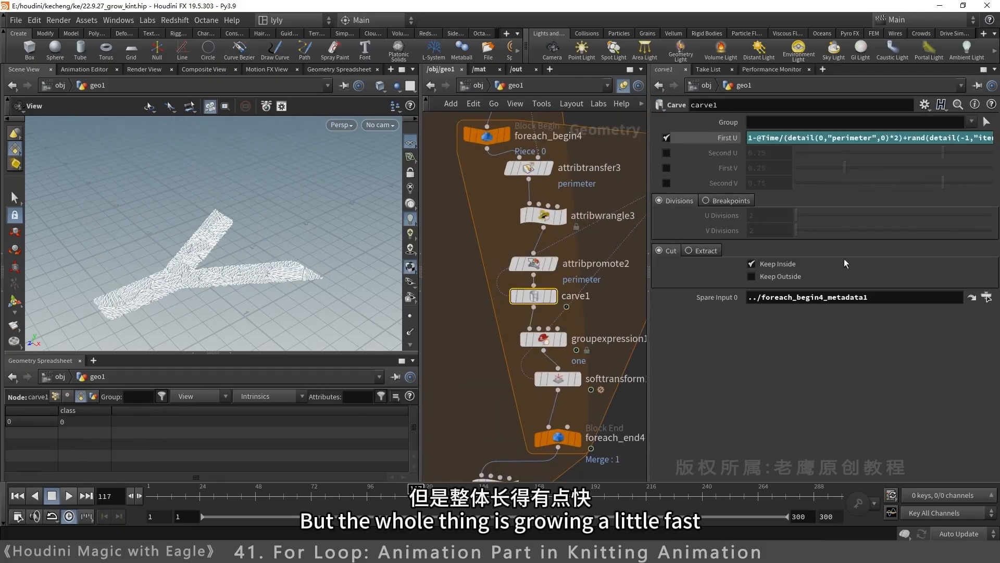
{"action": "double_click", "coordinate": [894, 139]}
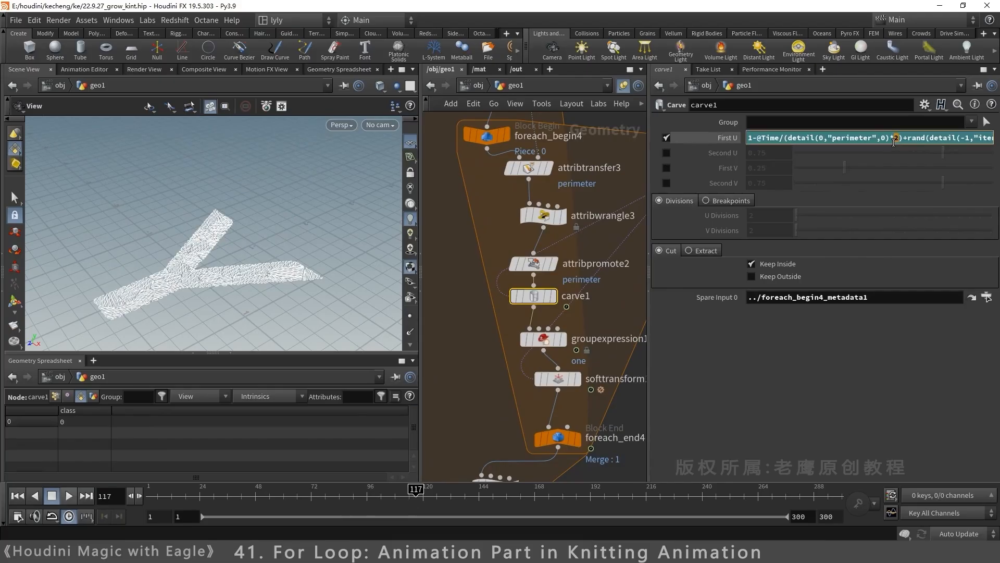
{"action": "left_click_drag", "start_coordinate": [414, 489], "coordinate": [679, 511]}
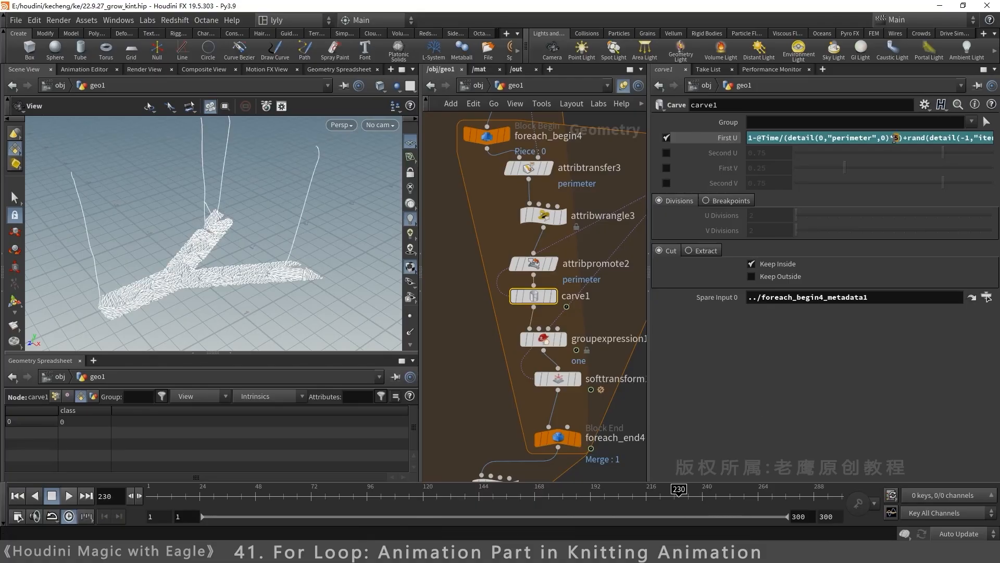
{"action": "left_click", "coordinate": [642, 492]}
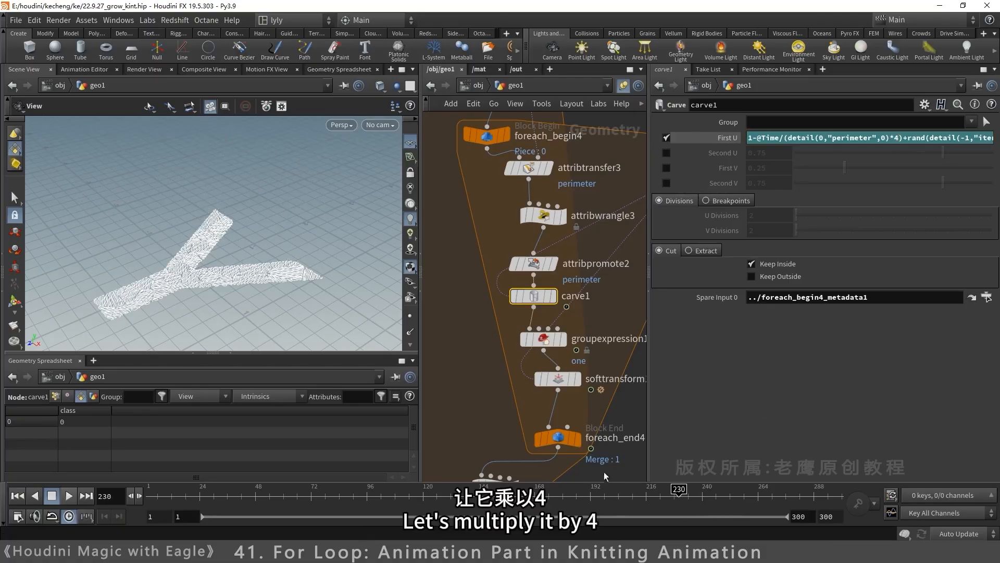
{"action": "left_click", "coordinate": [580, 496]}
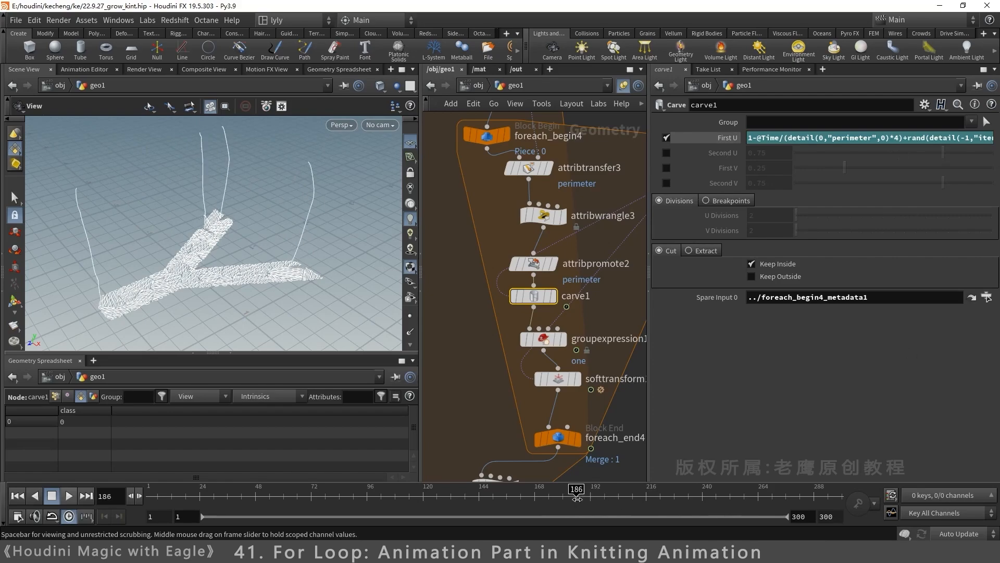
{"action": "left_click", "coordinate": [604, 496]}
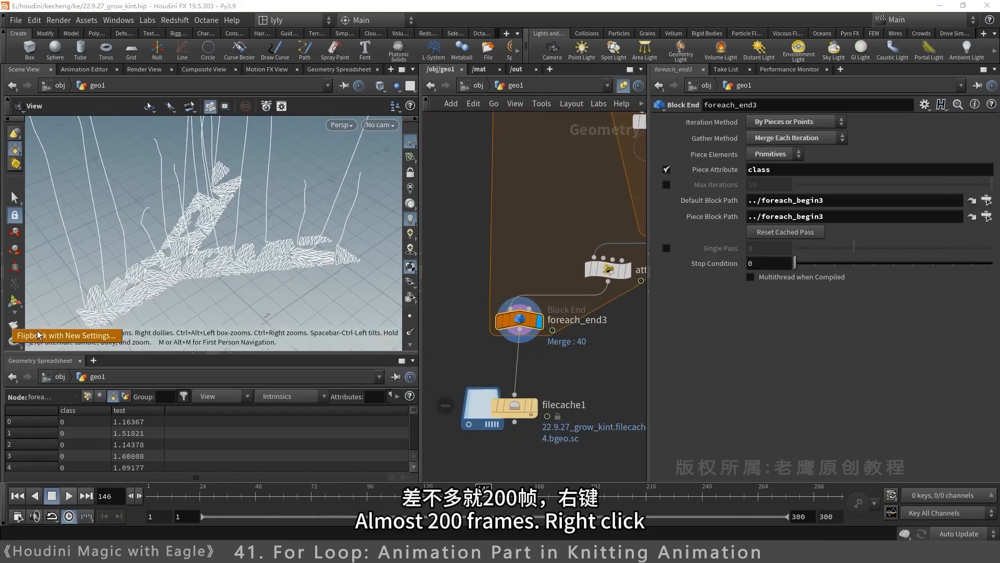
Step: Render a flipbook of the current growth with its end frame set to 220
{"action": "left_click", "coordinate": [38, 335]}
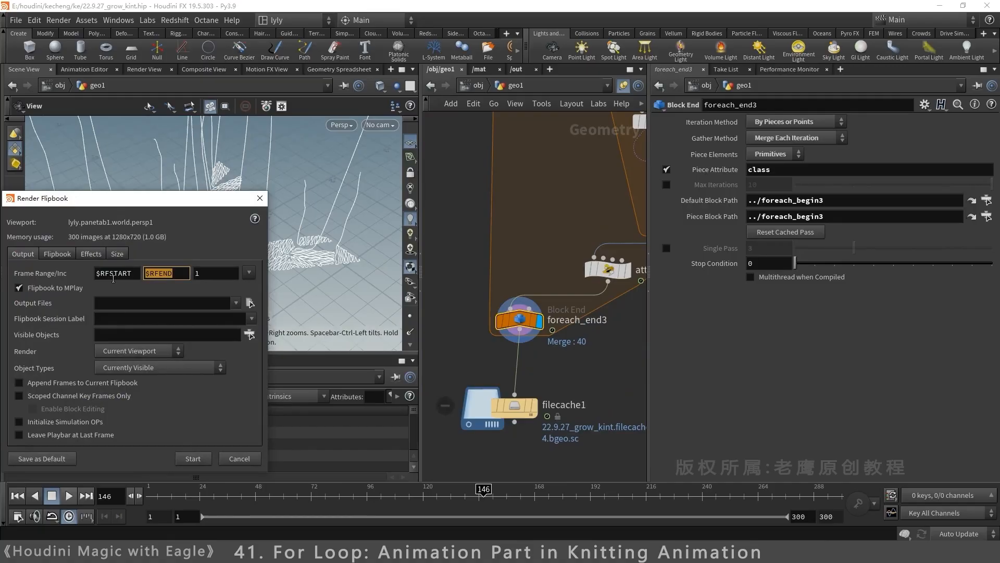
{"action": "type", "text": "220"}
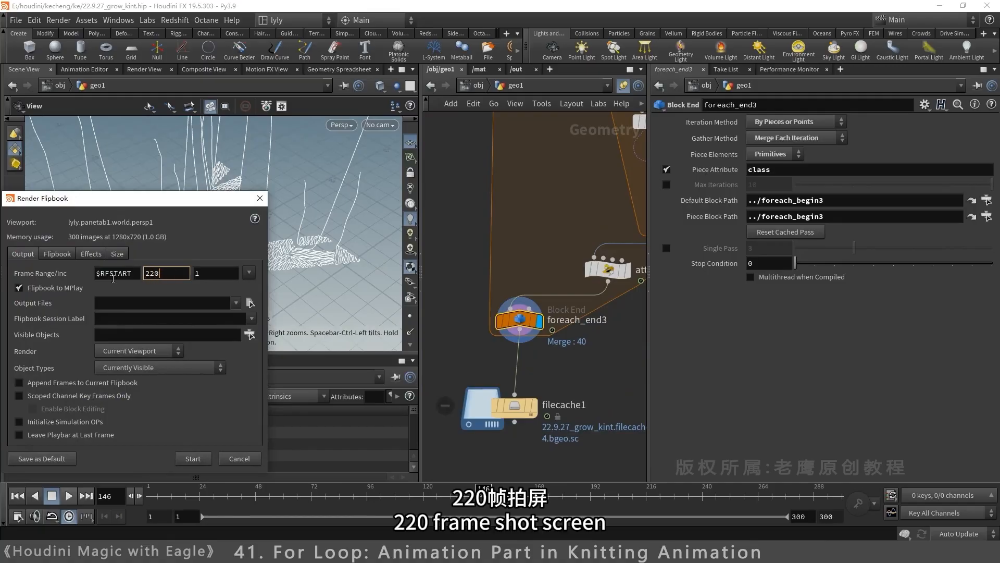
{"action": "left_click", "coordinate": [189, 458]}
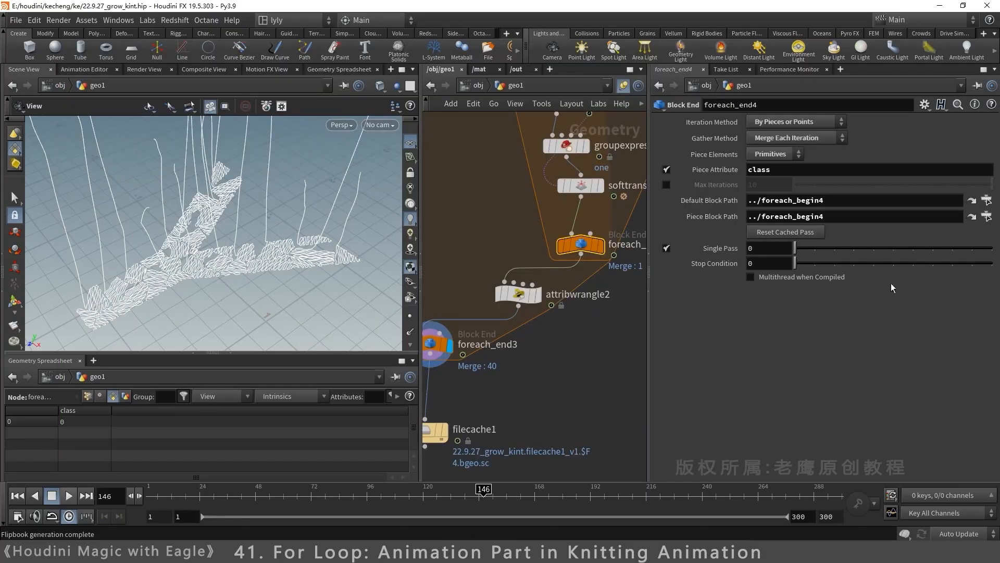
Step: Turn off Single Pass on foreach_end4, then render a flipbook of foreach_end3 with all lines and play it back
{"action": "left_click", "coordinate": [666, 249]}
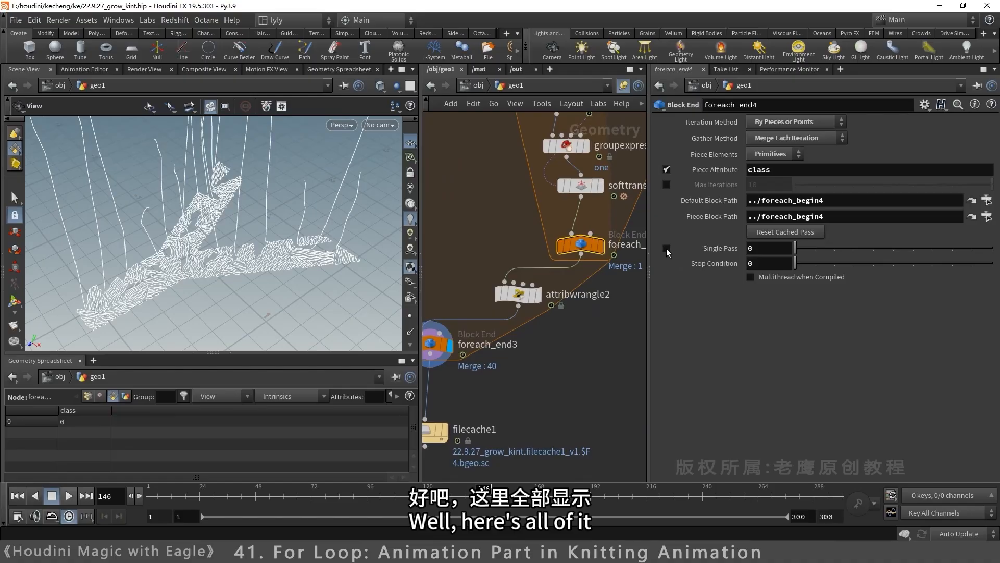
{"action": "left_click", "coordinate": [667, 249]}
{"action": "middle_click_drag", "start_coordinate": [555, 387], "coordinate": [601, 382]}
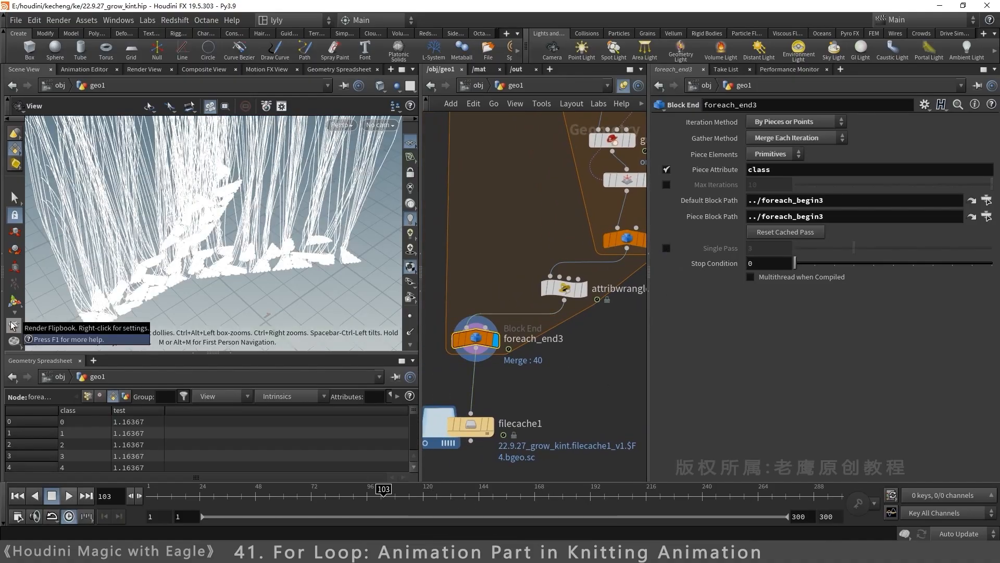
{"action": "left_click", "coordinate": [11, 322]}
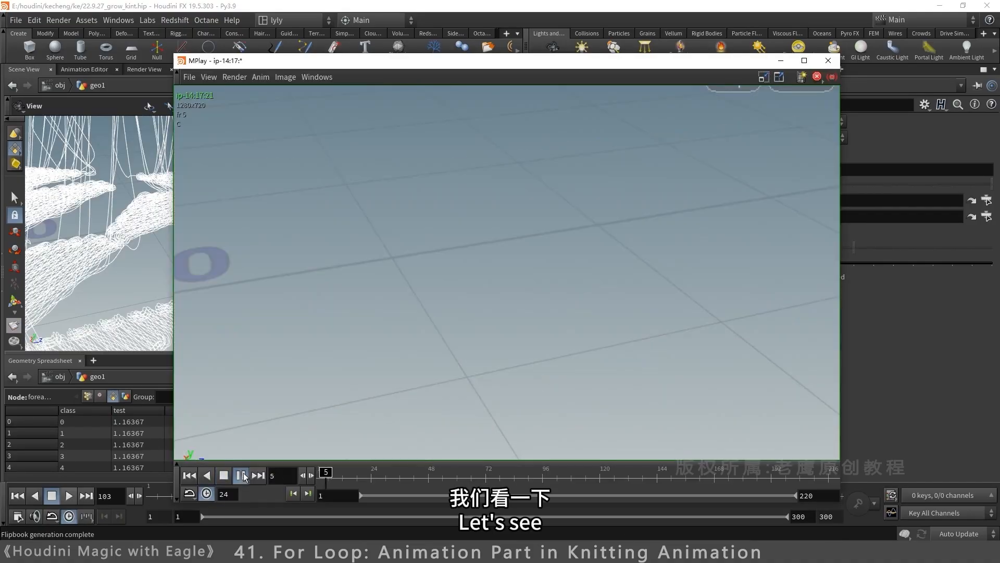
{"action": "left_click", "coordinate": [242, 476]}
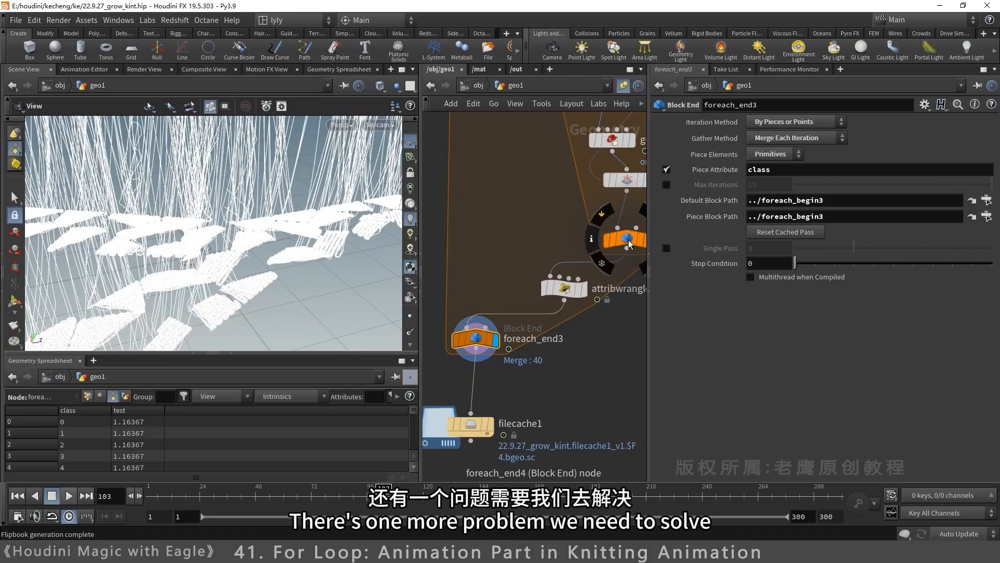
Step: Turn Single Pass back on for foreach_end4
{"action": "left_click", "coordinate": [629, 244]}
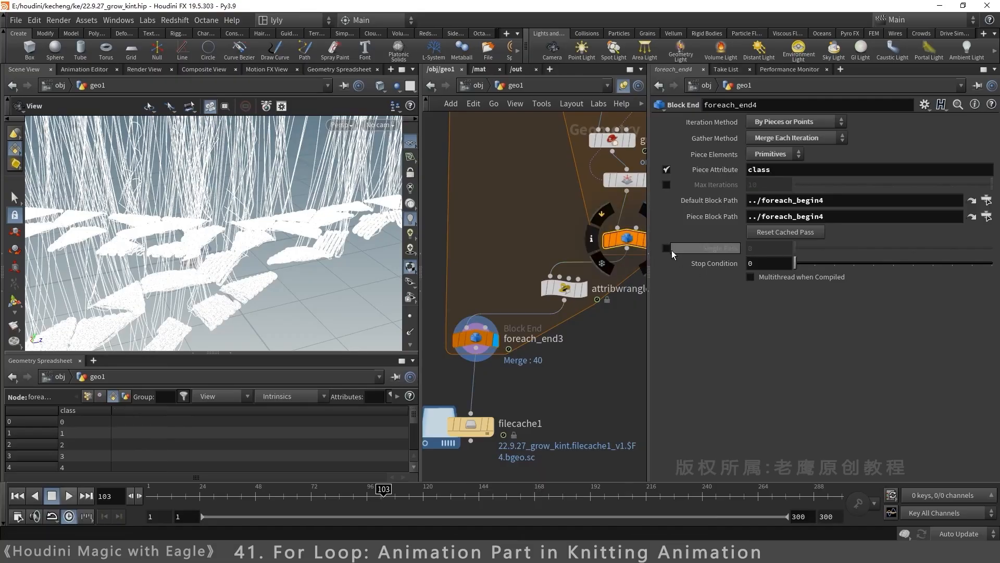
{"action": "left_click", "coordinate": [666, 248]}
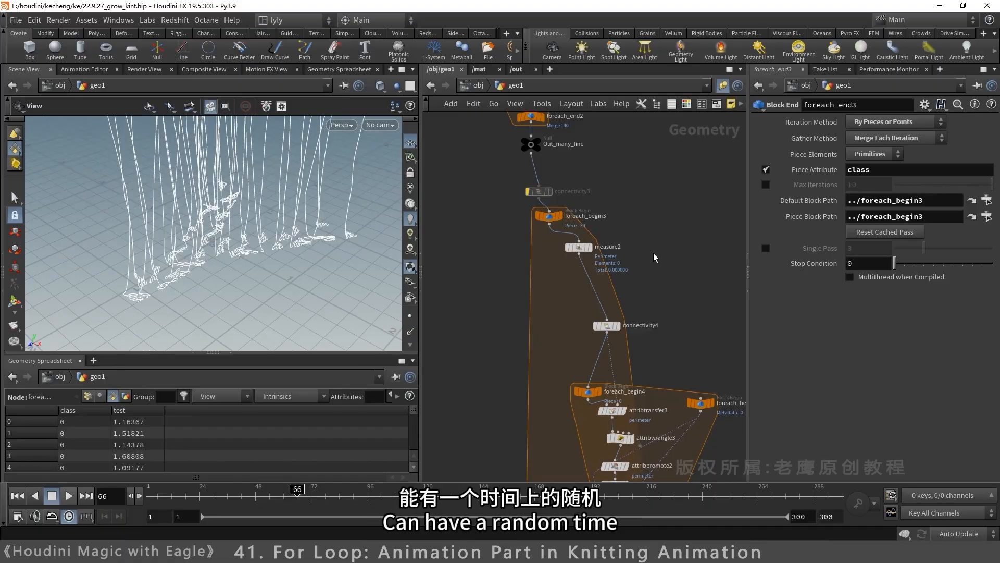
Step: Add a Grid node beside the loop network, display it, and set its size to 3 by 3
{"action": "middle_click_drag", "start_coordinate": [654, 261], "coordinate": [585, 189]}
{"action": "key", "text": "Tab"}
{"action": "type", "text": "gr"}
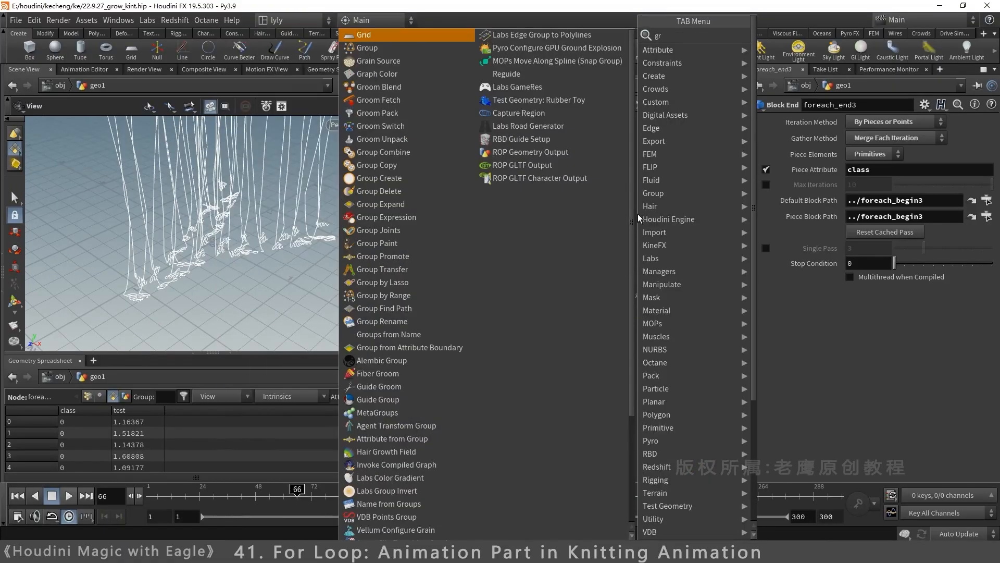
{"action": "key", "text": "Return"}
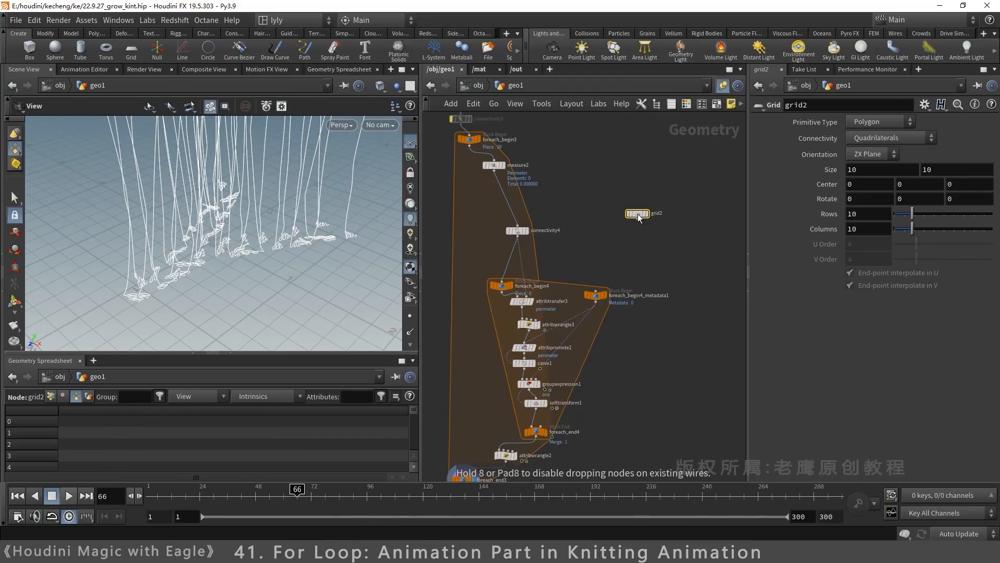
{"action": "key", "text": "r"}
{"action": "key", "text": "Tab"}
{"action": "type", "text": "3"}
{"action": "key", "text": "Return"}
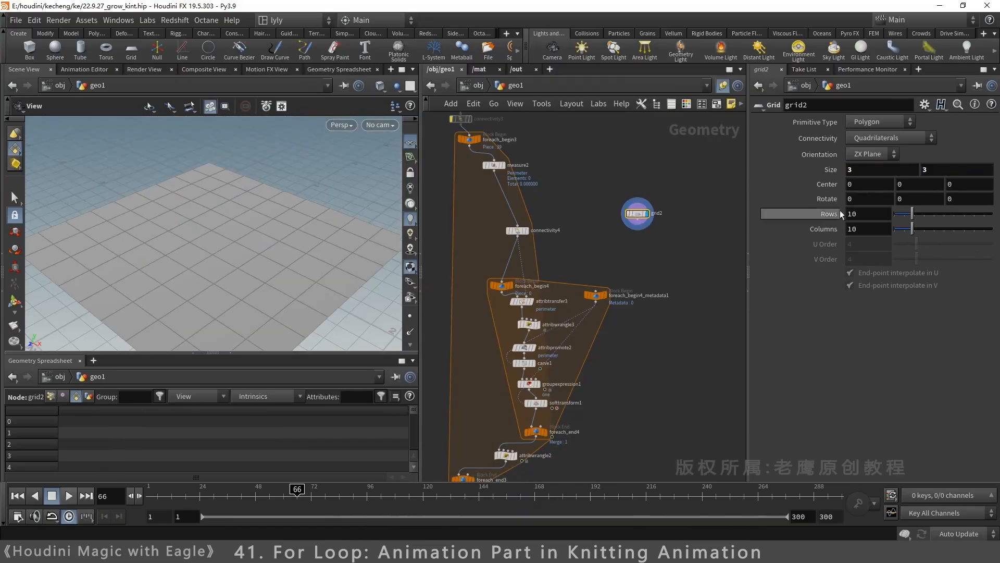
Step: Set grid2's size to 4 by 4 with 200 rows and 200 columns
{"action": "left_click", "coordinate": [870, 171]}
{"action": "type", "text": "4"}
{"action": "key", "text": "Tab"}
{"action": "type", "text": "4"}
{"action": "left_click", "coordinate": [865, 213]}
{"action": "type", "text": "200"}
{"action": "key", "text": "Tab"}
{"action": "type", "text": "200"}
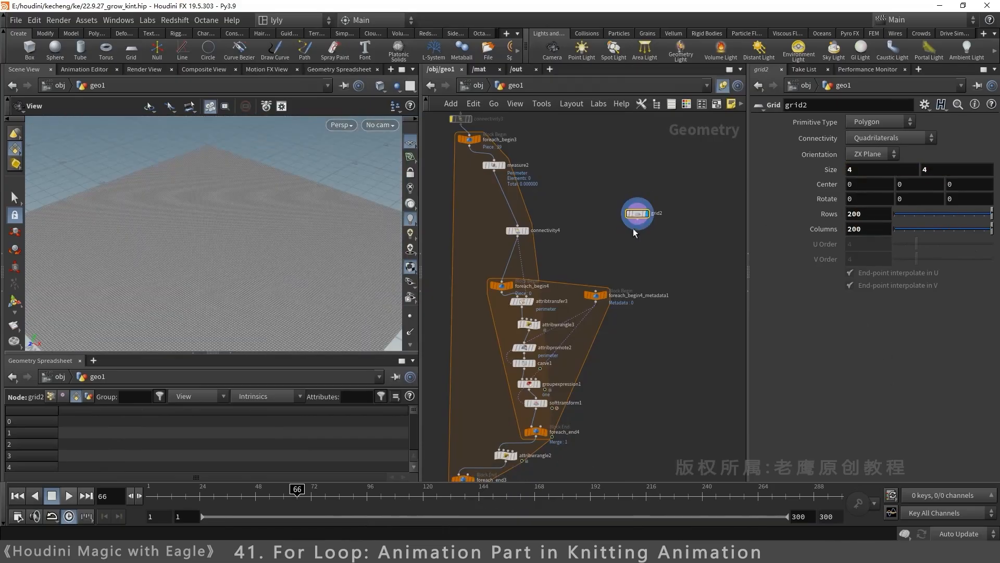
Step: Add an Attribute Adjust Float node below grid2, with pattern type Noise and attribute name mask
{"action": "type", "text": "attadf"}
{"action": "key", "text": "Return"}
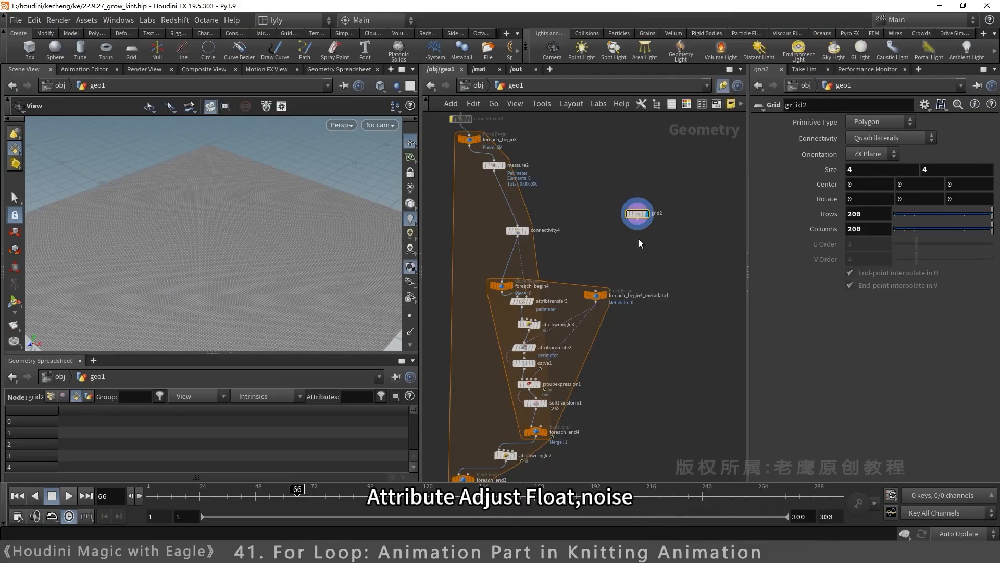
{"action": "left_click", "coordinate": [639, 239]}
{"action": "left_click", "coordinate": [646, 236]}
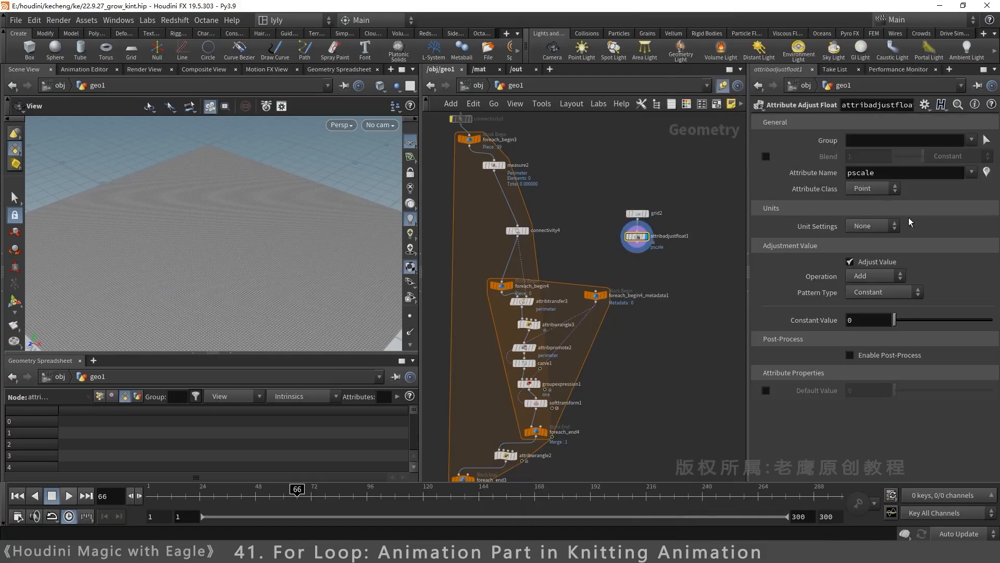
{"action": "left_click", "coordinate": [884, 292]}
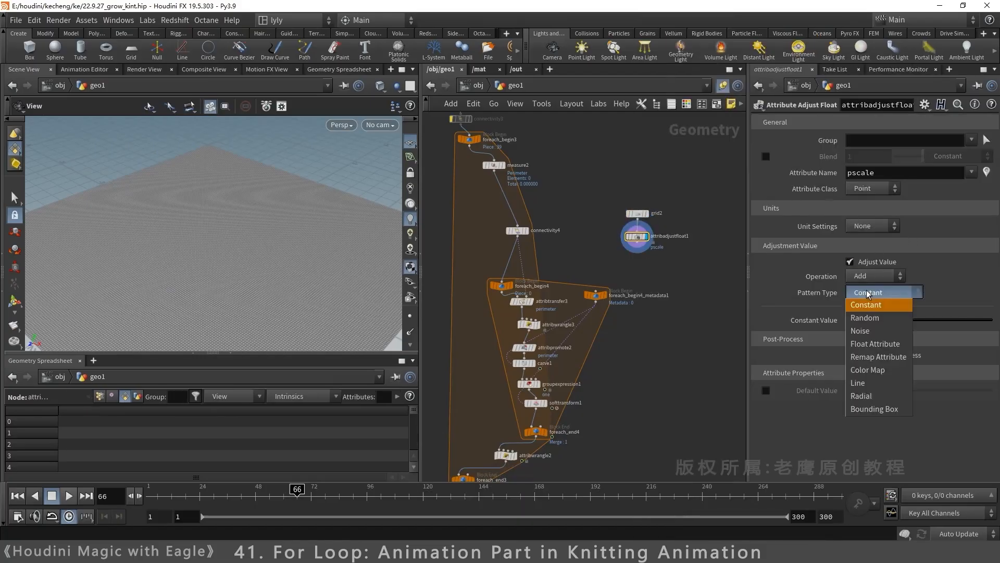
{"action": "left_click", "coordinate": [869, 329]}
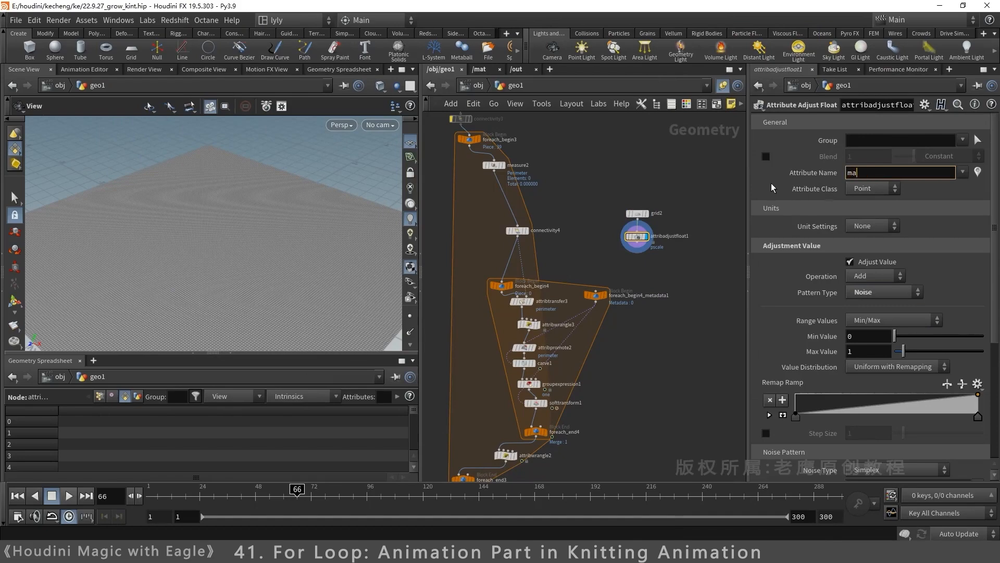
{"action": "type", "text": "mask"}
{"action": "key", "text": "Return"}
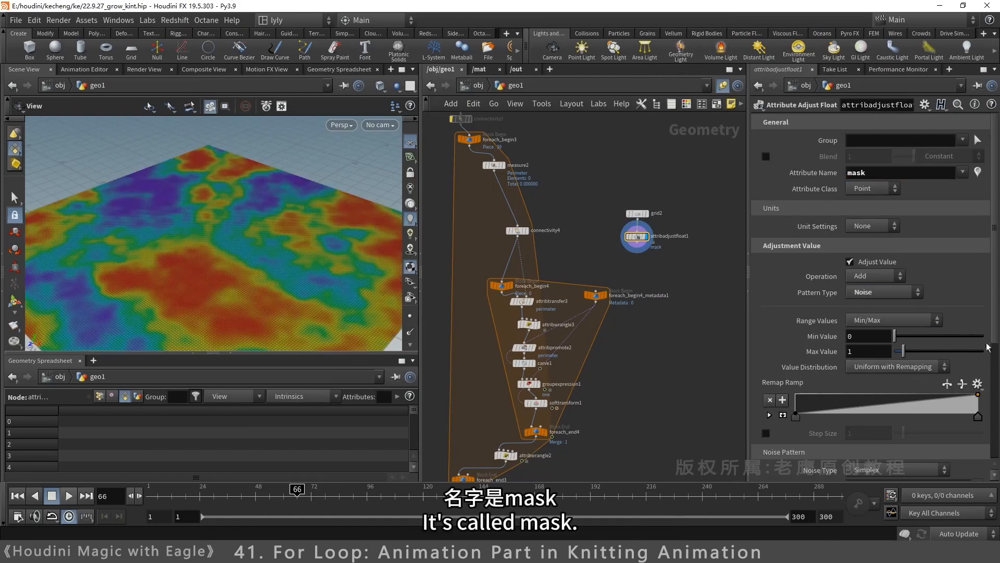
Step: Set the noise Element Size of attribadjustfloat1 to 0.6
{"action": "scroll", "coordinate": [988, 347], "scroll_direction": "down", "scroll_amount": 5}
{"action": "middle_click_drag", "start_coordinate": [875, 384], "coordinate": [851, 384]}
{"action": "scroll", "coordinate": [652, 286], "scroll_direction": "up", "scroll_amount": 2}
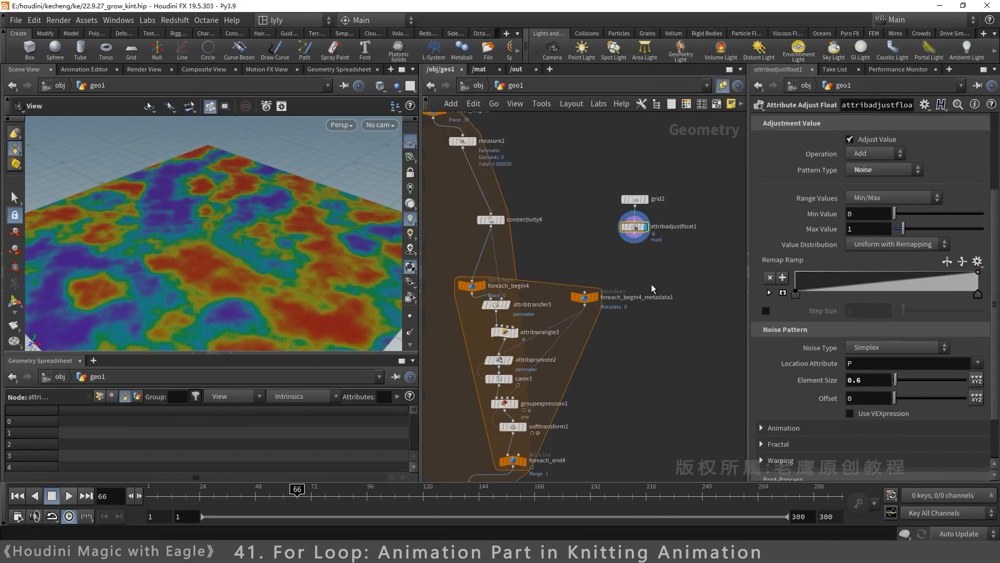
Step: Space out grid2 and attribadjustfloat1 and move both nodes next to the inner for-each block
{"action": "left_click_drag", "start_coordinate": [631, 215], "coordinate": [632, 227]}
{"action": "middle_click_drag", "start_coordinate": [602, 345], "coordinate": [608, 274]}
{"action": "left_click_drag", "start_coordinate": [620, 277], "coordinate": [692, 112]}
{"action": "left_click_drag", "start_coordinate": [638, 155], "coordinate": [664, 269]}
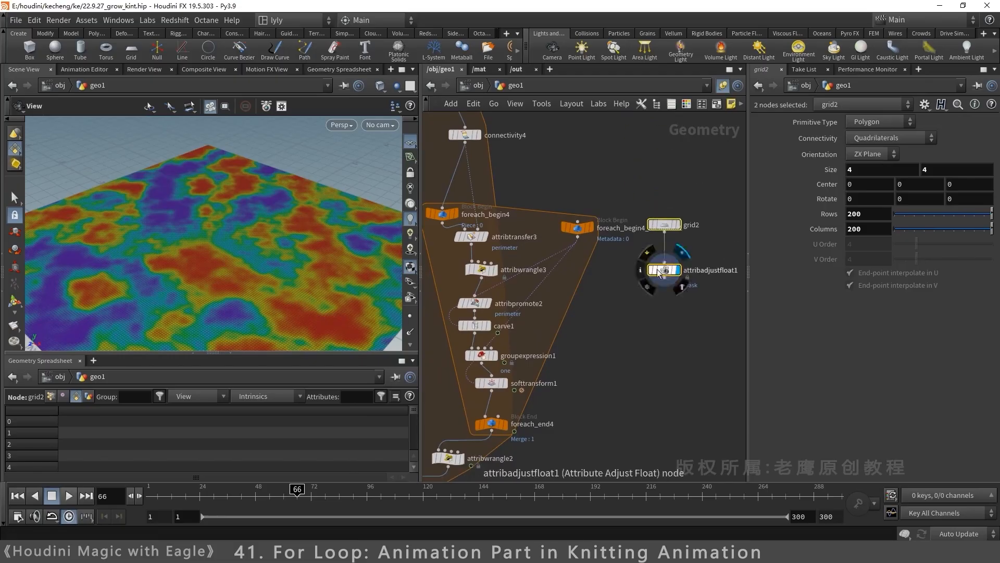
Step: Insert an Attribute Transfer node between attribwrangle3 and attribpromote2 and connect attribadjustfloat1 to its second input
{"action": "left_click", "coordinate": [628, 328]}
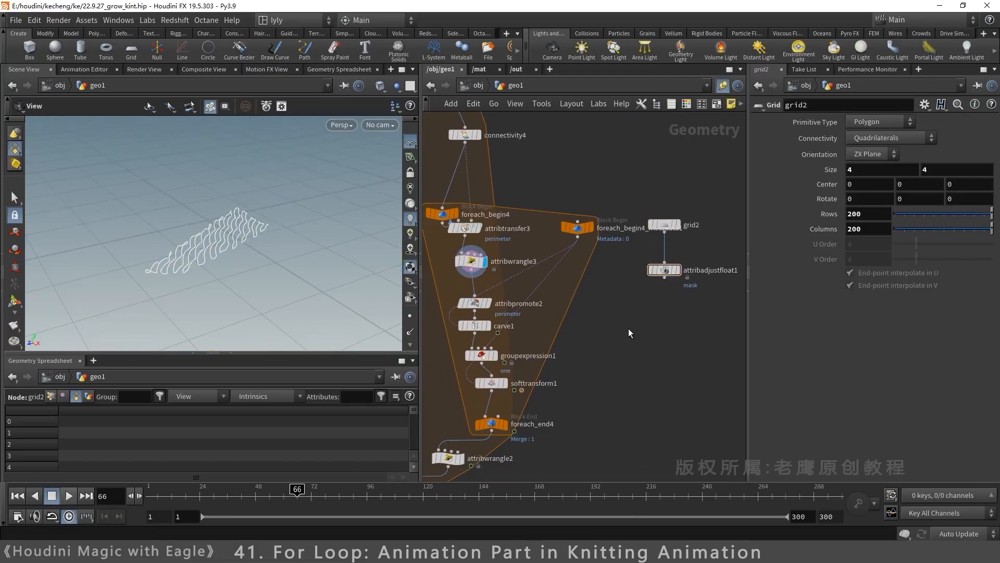
{"action": "key", "text": "Tab"}
{"action": "type", "text": "attribute transfer"}
{"action": "key", "text": "Return"}
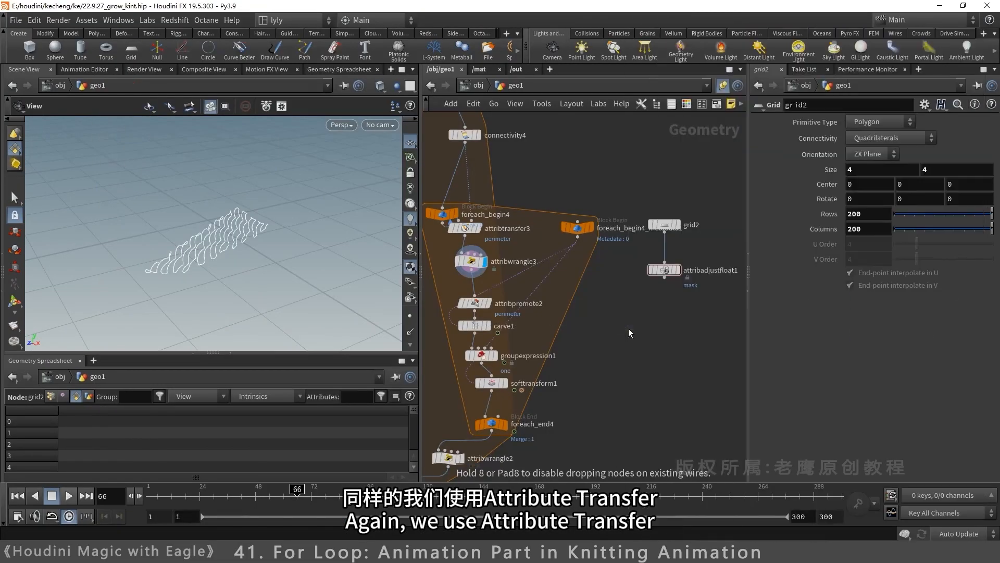
{"action": "left_click", "coordinate": [629, 329]}
{"action": "left_click_drag", "start_coordinate": [629, 329], "coordinate": [475, 295]}
{"action": "left_click_drag", "start_coordinate": [481, 286], "coordinate": [664, 277]}
{"action": "left_click", "coordinate": [488, 295]}
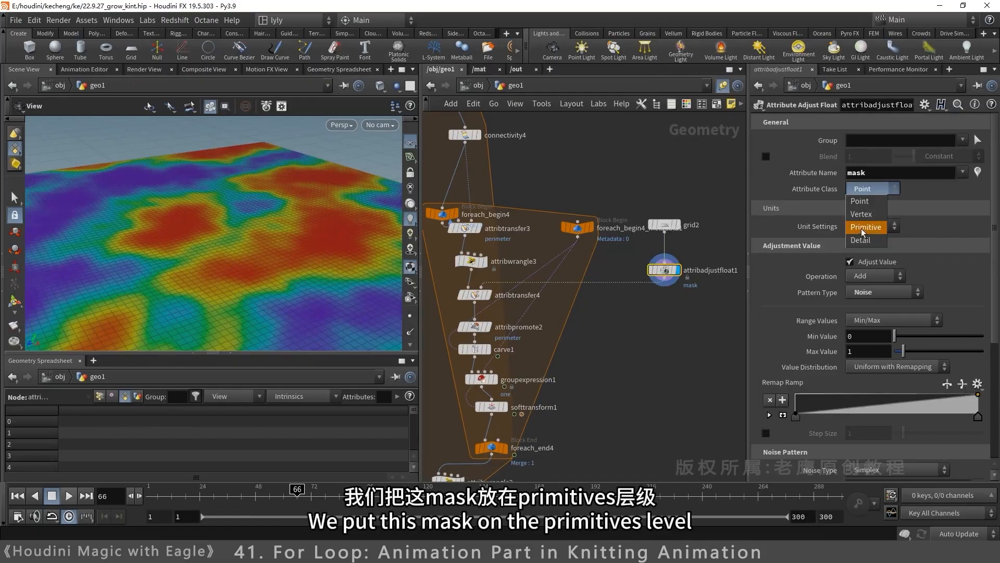
Step: Set attribadjustfloat1's Attribute Class to Primitive and make attribtransfer4 transfer the primitive attribute mask, displaying its result
{"action": "left_click", "coordinate": [866, 229]}
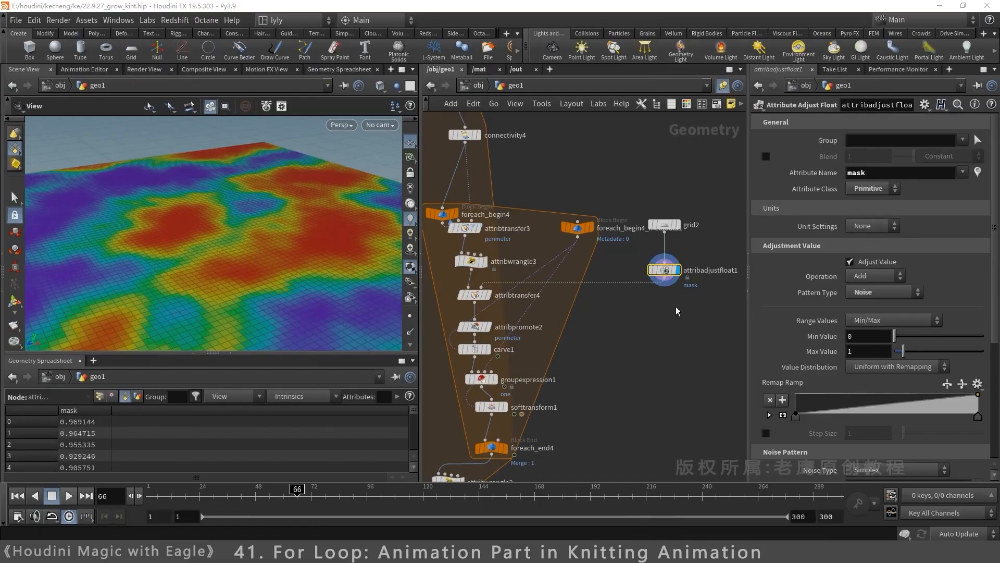
{"action": "left_click", "coordinate": [475, 295]}
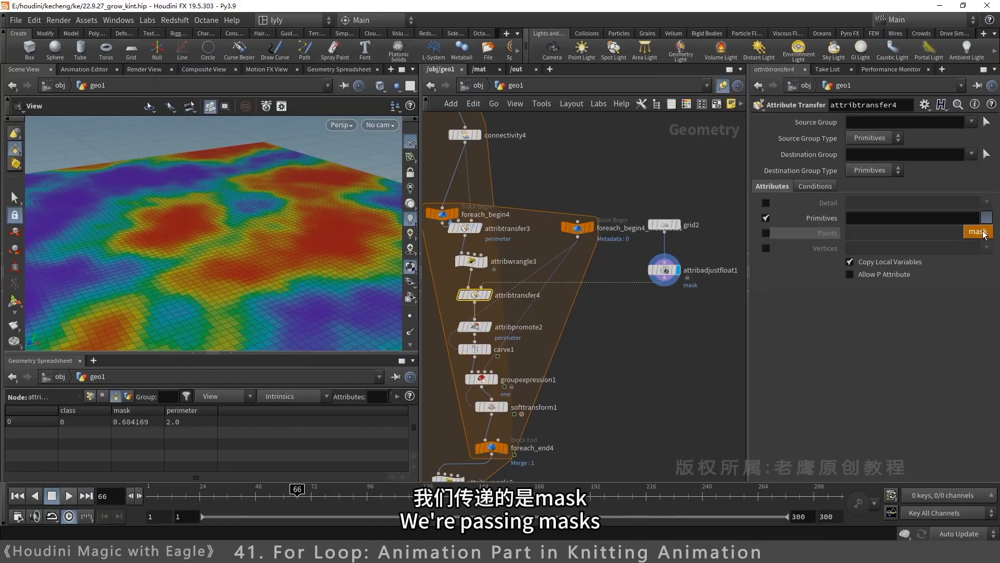
{"action": "left_click", "coordinate": [487, 295]}
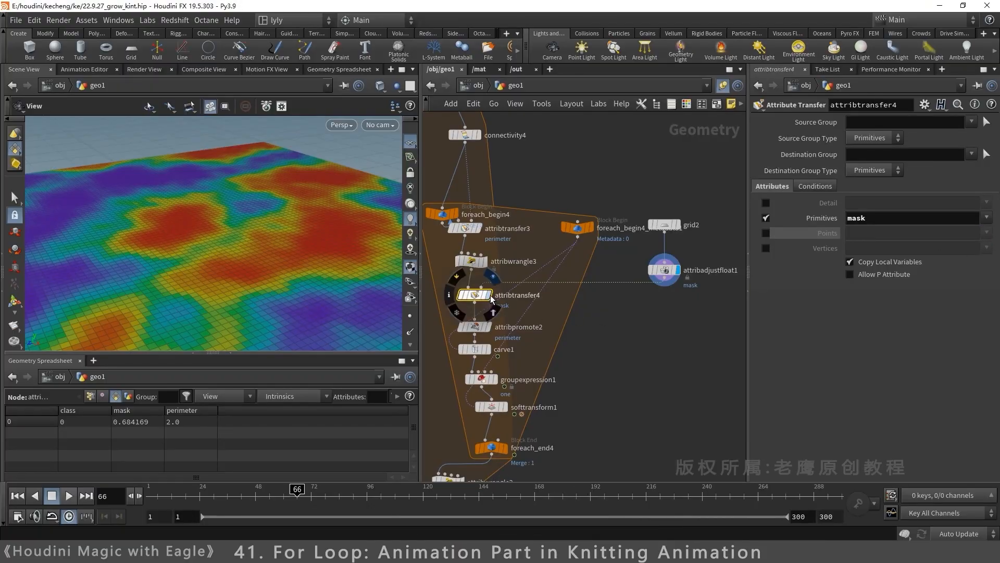
{"action": "middle_click_drag", "start_coordinate": [614, 408], "coordinate": [675, 338]}
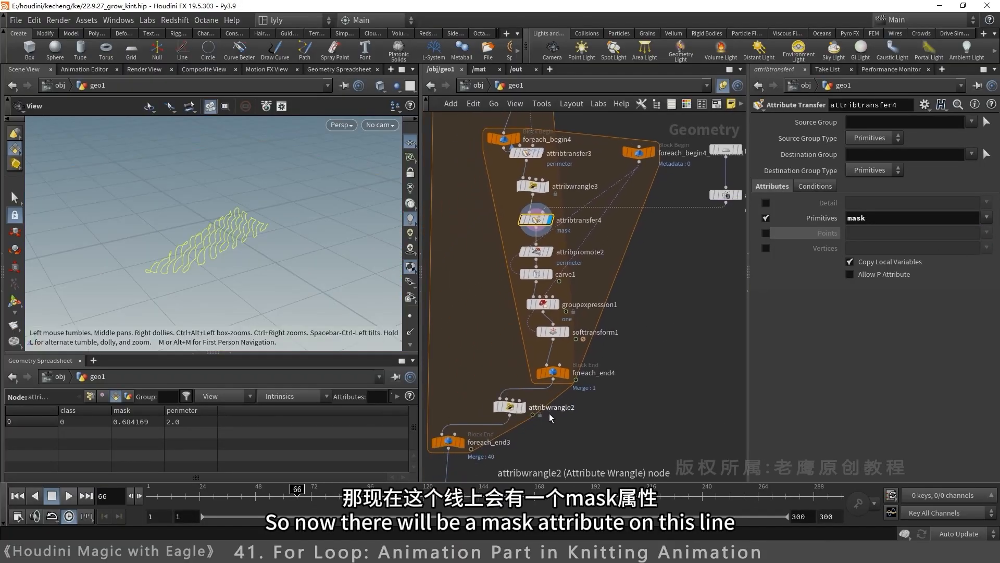
Step: Save the scene, then turn on Single Pass for foreach_end3 with value 6 to check that line's mask value
{"action": "key", "text": "ctrl+s"}
{"action": "left_click", "coordinate": [448, 442]}
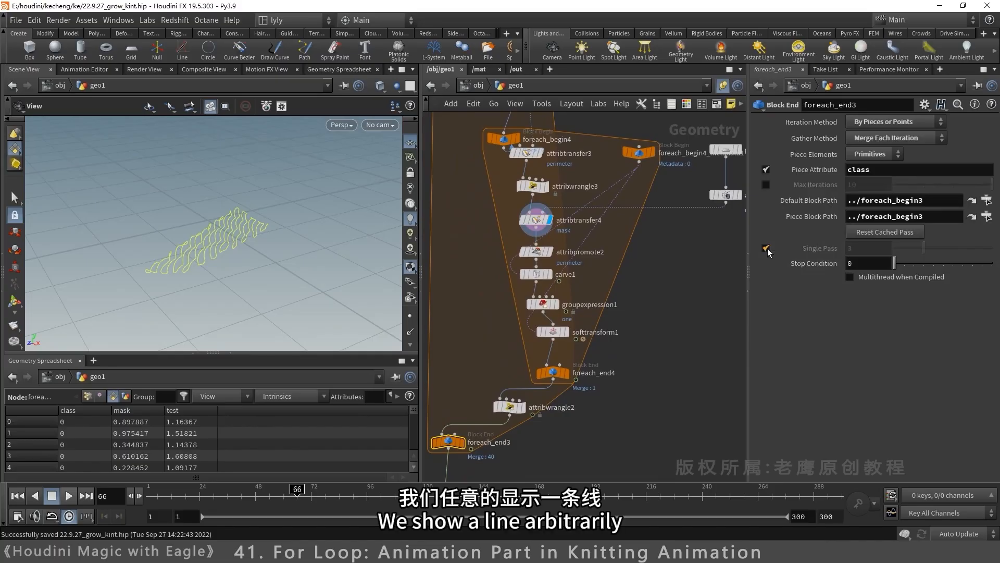
{"action": "left_click", "coordinate": [766, 248]}
{"action": "left_click_drag", "start_coordinate": [925, 247], "coordinate": [953, 248]}
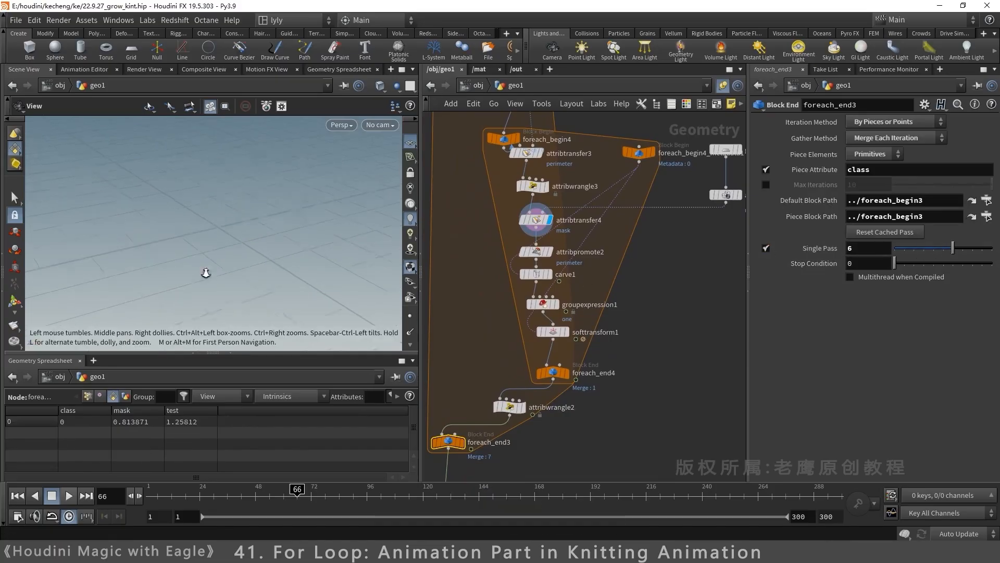
{"action": "right_click_drag", "start_coordinate": [206, 272], "coordinate": [194, 295]}
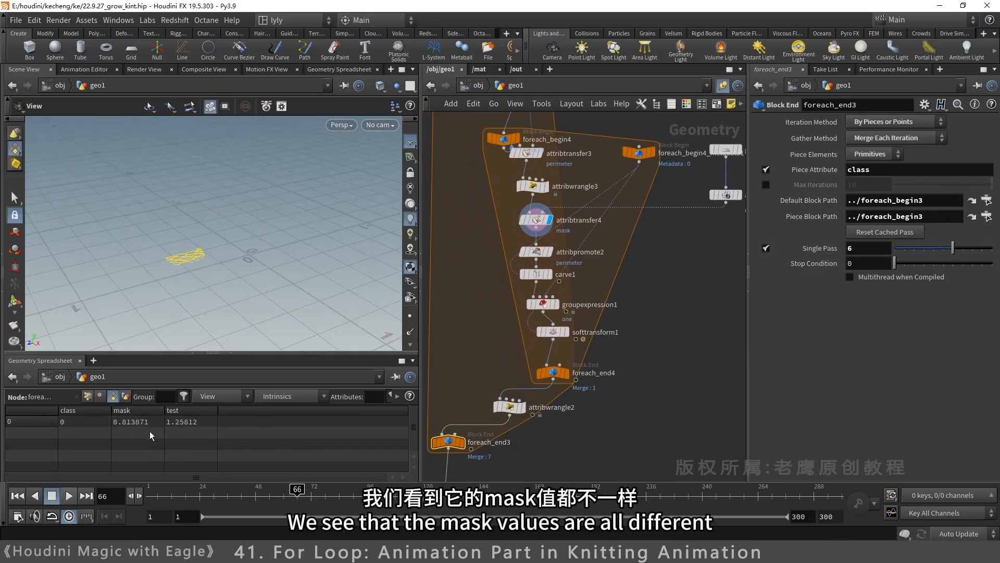
Step: Append +prim(0,0,"mask",0) to carve1's First U expression and scrub the timeline to test the growth
{"action": "left_click", "coordinate": [536, 274]}
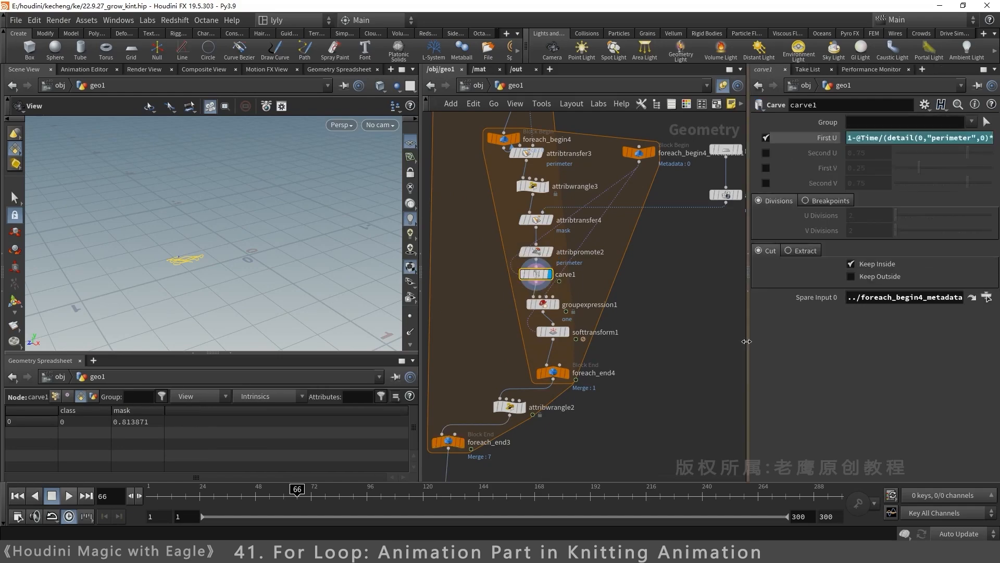
{"action": "left_click_drag", "start_coordinate": [747, 341], "coordinate": [515, 345]}
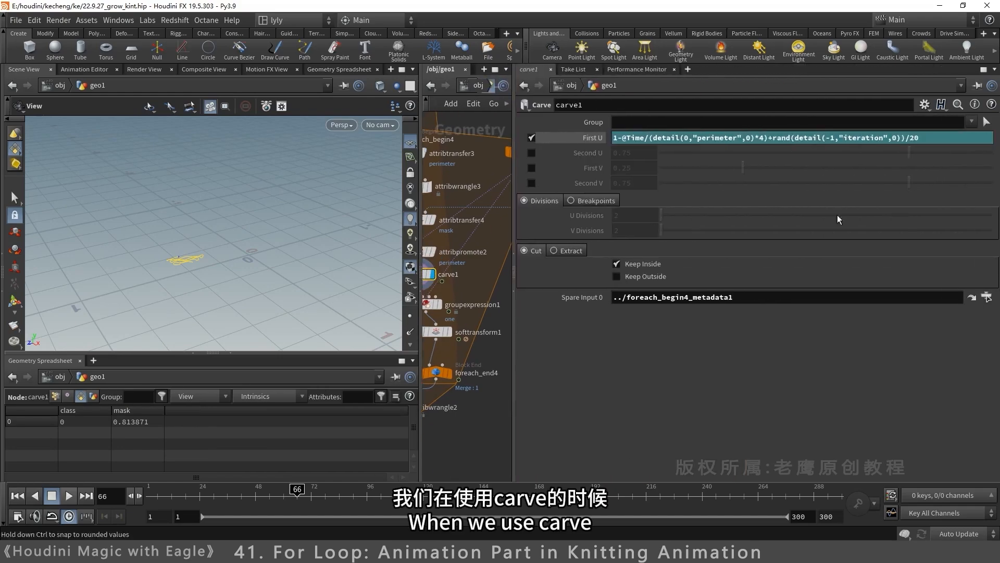
{"action": "left_click", "coordinate": [932, 143]}
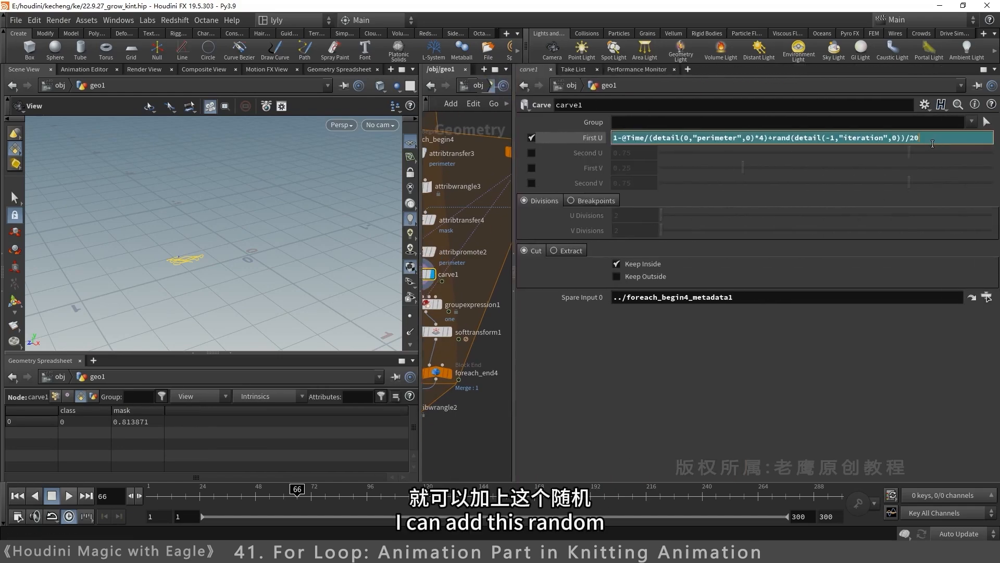
{"action": "type", "text": "+prim("}
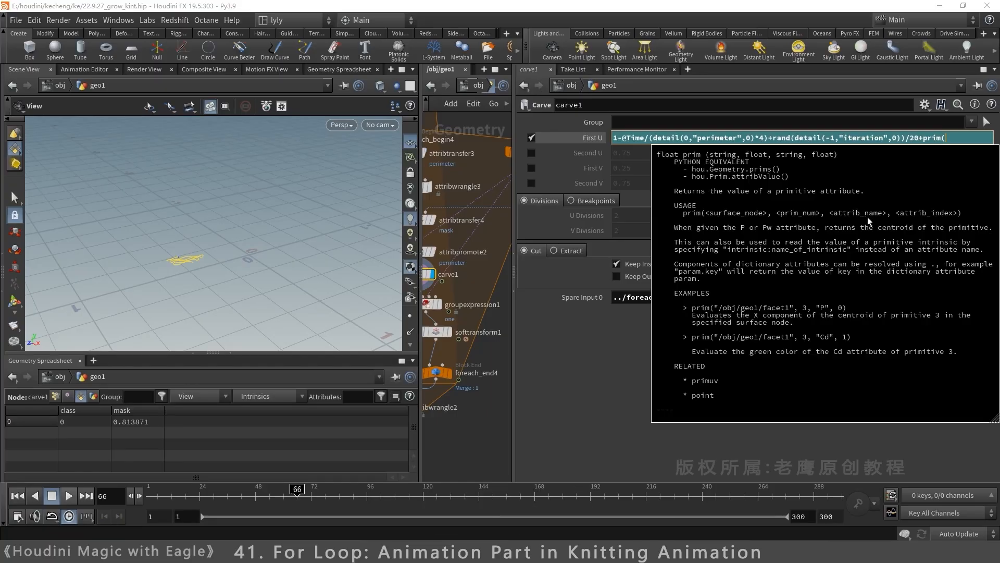
{"action": "left_click", "coordinate": [960, 138]}
{"action": "type", "text": "0,0,\""}
{"action": "key", "text": "Left"}
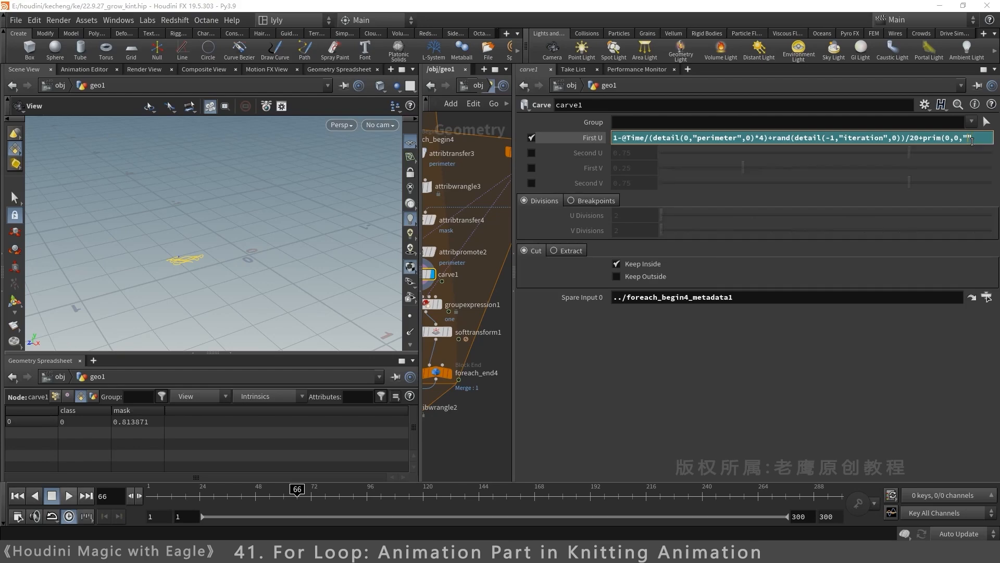
{"action": "type", "text": "mask\""}
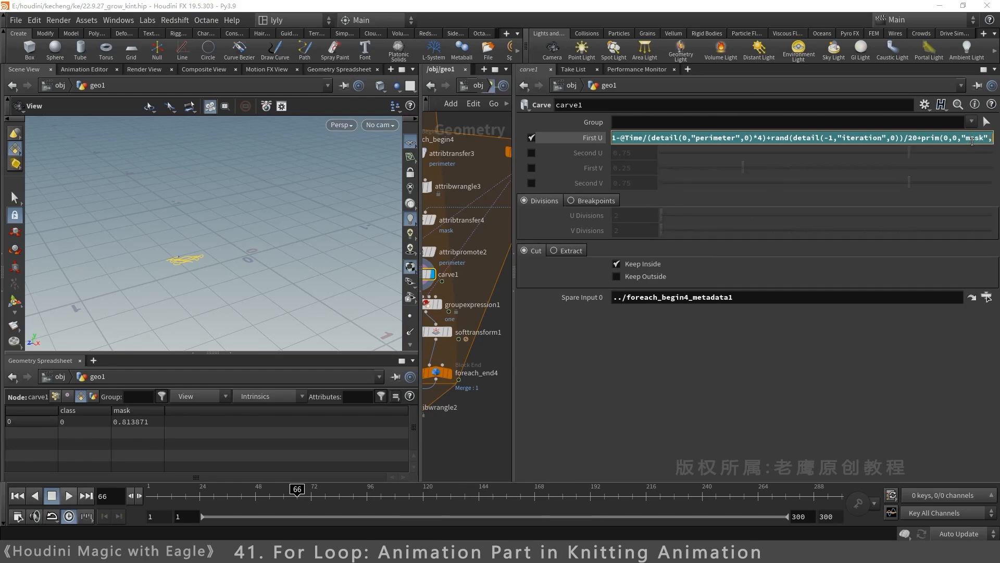
{"action": "type", "text": ",0)"}
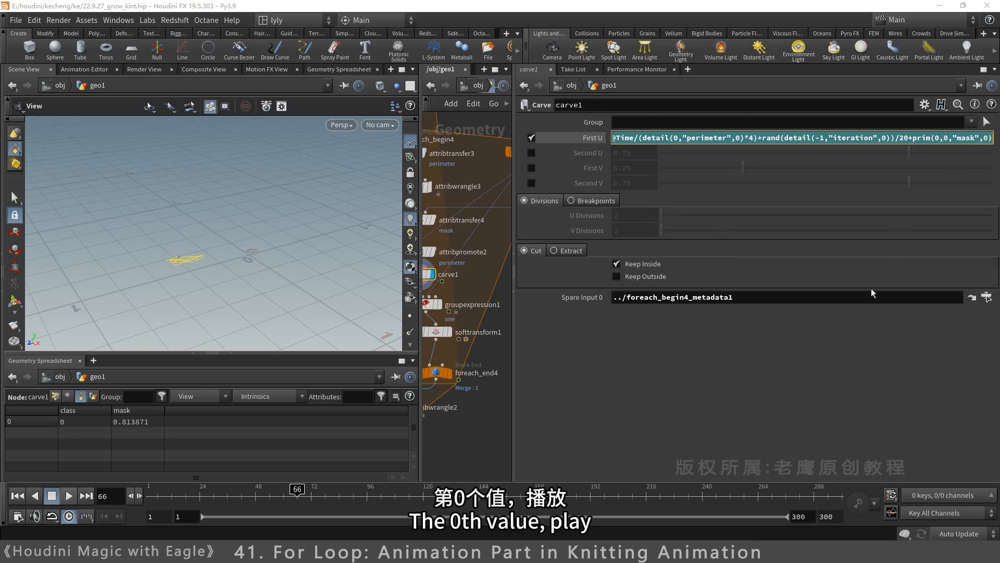
{"action": "left_click_drag", "start_coordinate": [169, 501], "coordinate": [451, 503]}
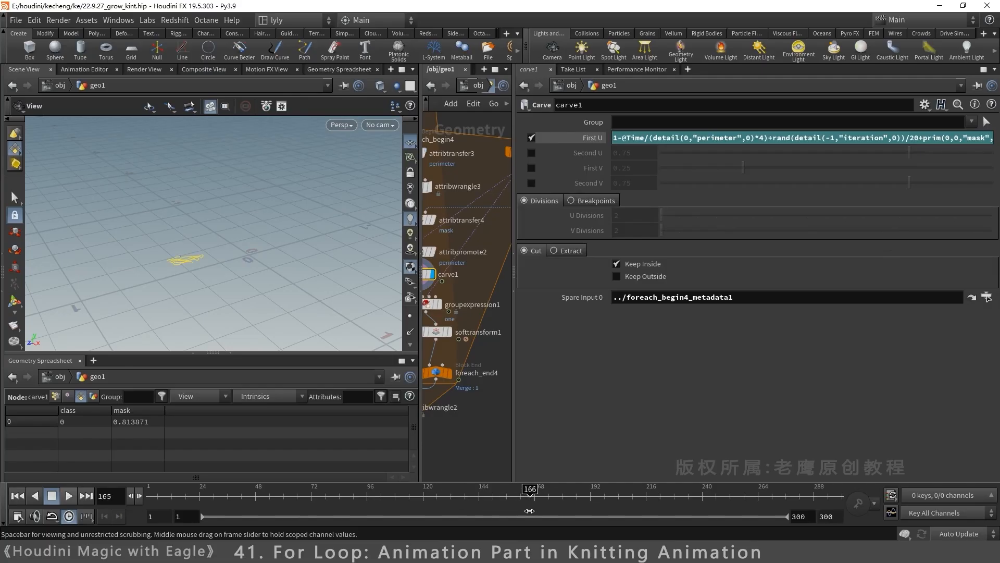
{"action": "left_click_drag", "start_coordinate": [529, 510], "coordinate": [302, 512]}
{"action": "left_click_drag", "start_coordinate": [315, 508], "coordinate": [337, 508]}
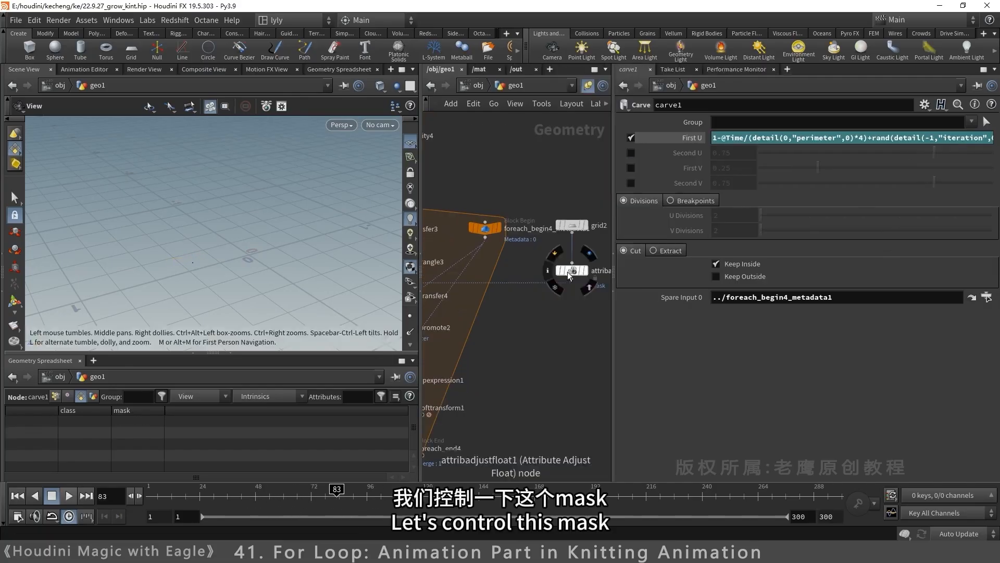
Step: Lower attribadjustfloat1's Max Value to 0.33 and scrub the timeline to check the growth
{"action": "left_click", "coordinate": [568, 271]}
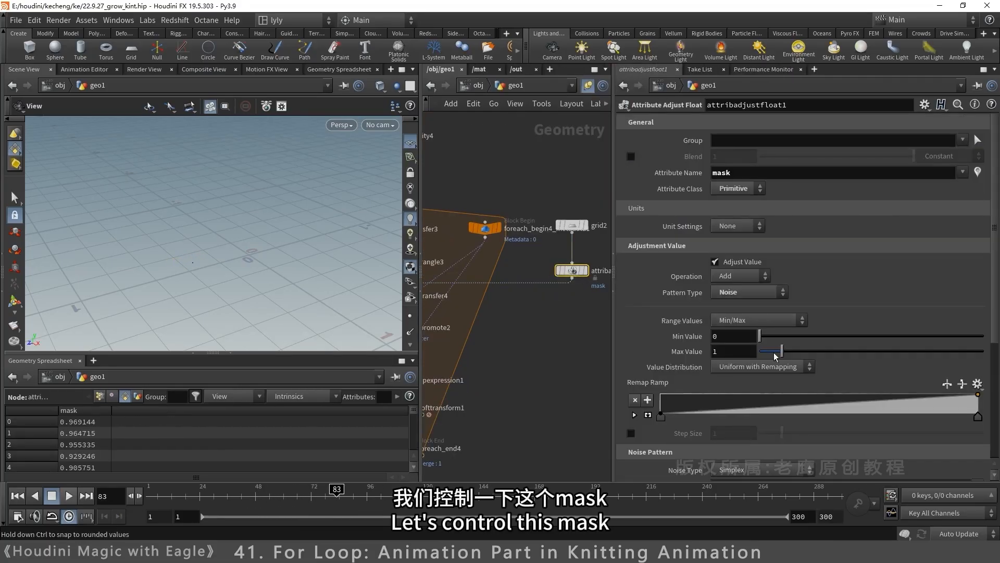
{"action": "left_click_drag", "start_coordinate": [775, 356], "coordinate": [771, 355]}
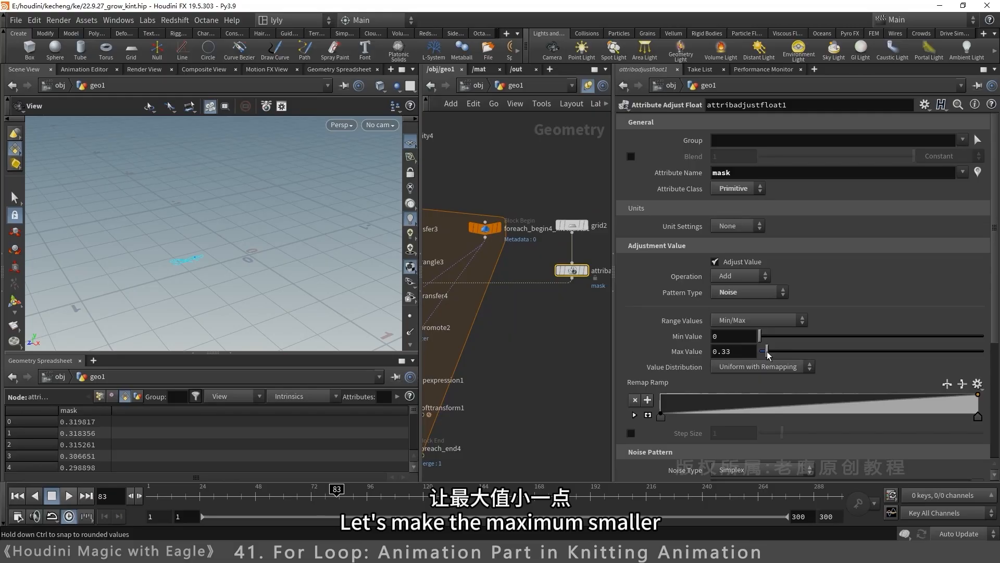
{"action": "left_click", "coordinate": [308, 492]}
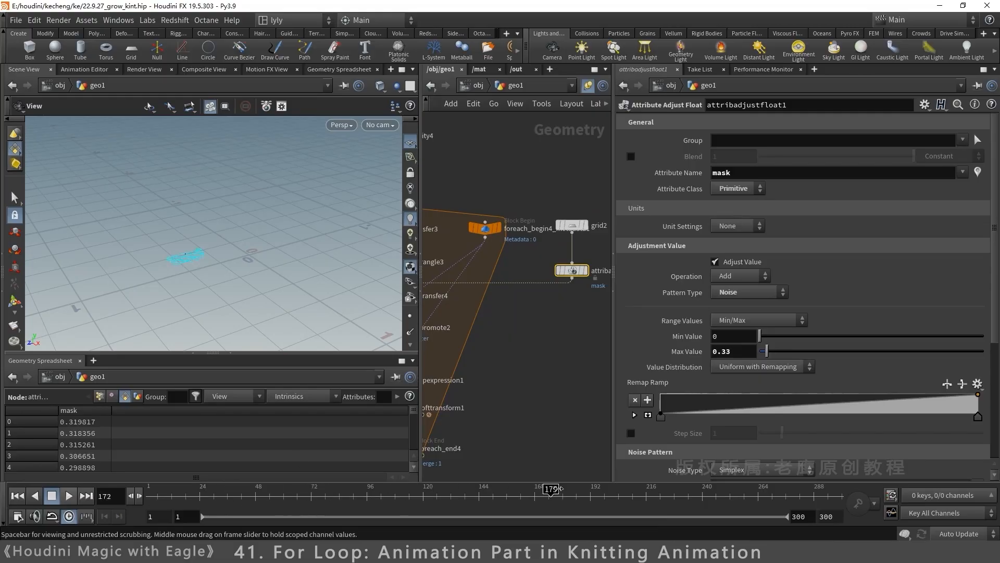
Step: Display foreach_end3's result and turn off its Single Pass so that all pieces are processed
{"action": "middle_click_drag", "start_coordinate": [478, 450], "coordinate": [595, 315]}
{"action": "middle_click_drag", "start_coordinate": [443, 407], "coordinate": [528, 357]}
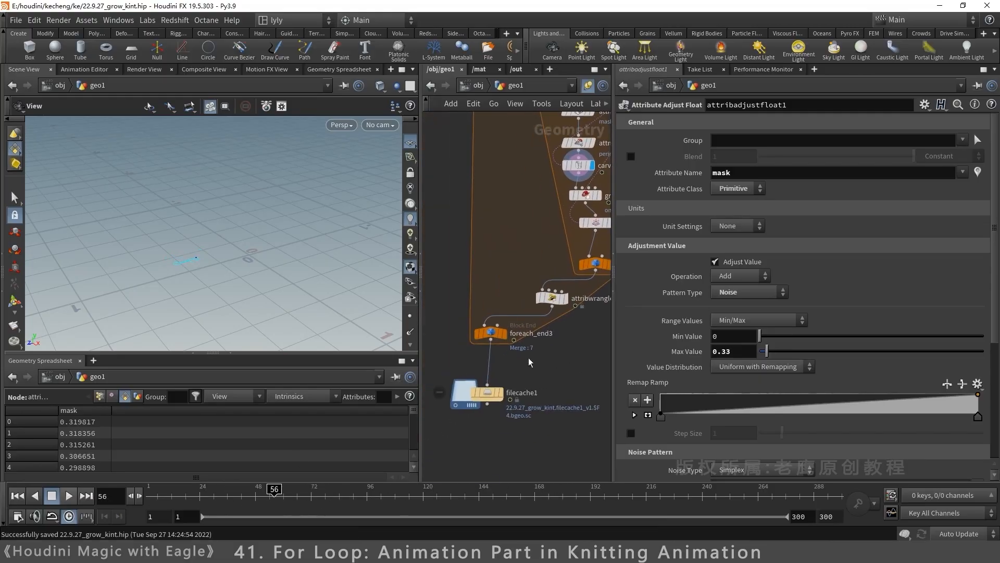
{"action": "left_click", "coordinate": [503, 333]}
{"action": "left_click", "coordinate": [494, 333]}
{"action": "scroll", "coordinate": [278, 256], "scroll_direction": "down", "scroll_amount": 5}
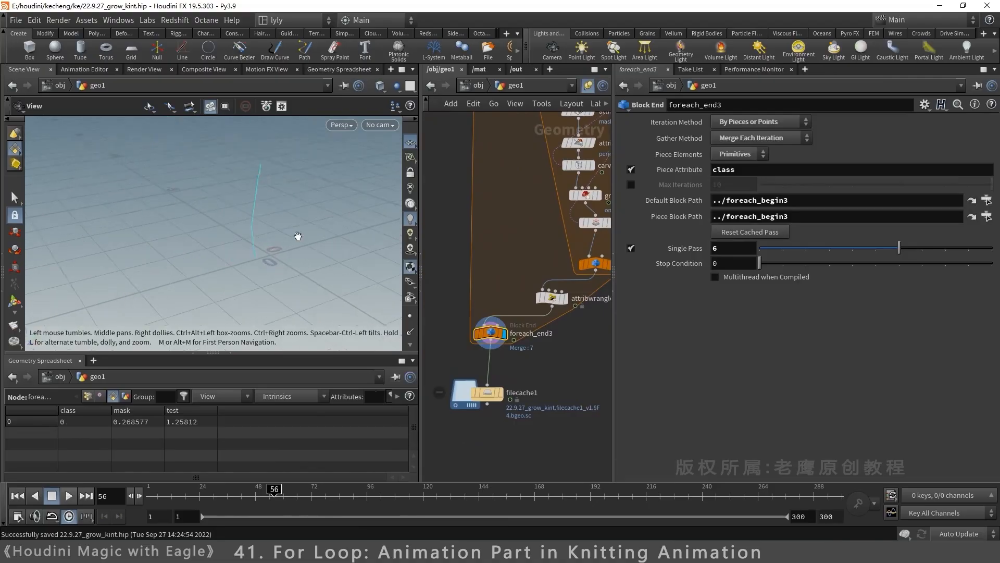
{"action": "left_click", "coordinate": [631, 248]}
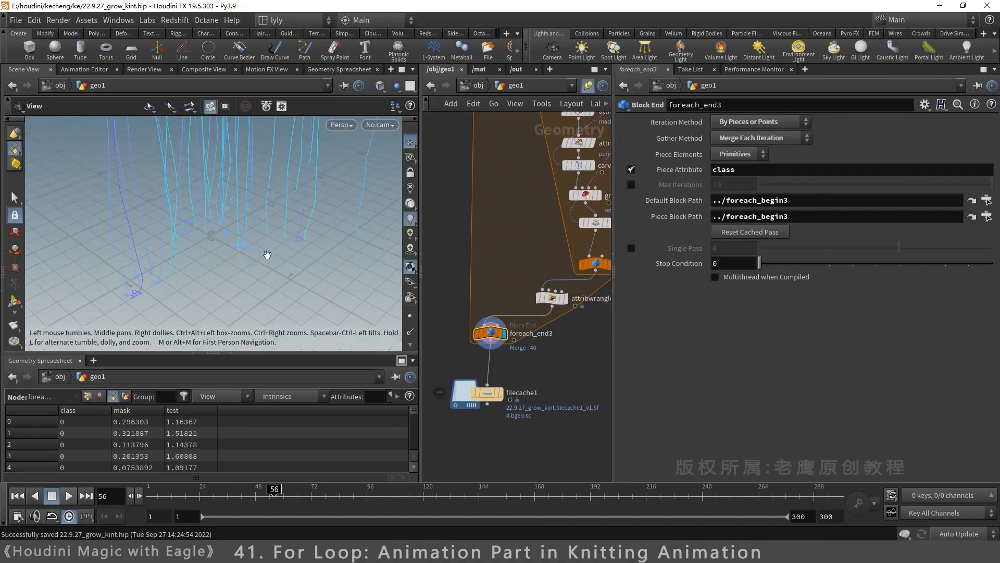
Step: Play the animation from frame 1 and examine how the falling lines are staggered over time
{"action": "left_click_drag", "start_coordinate": [250, 498], "coordinate": [142, 499]}
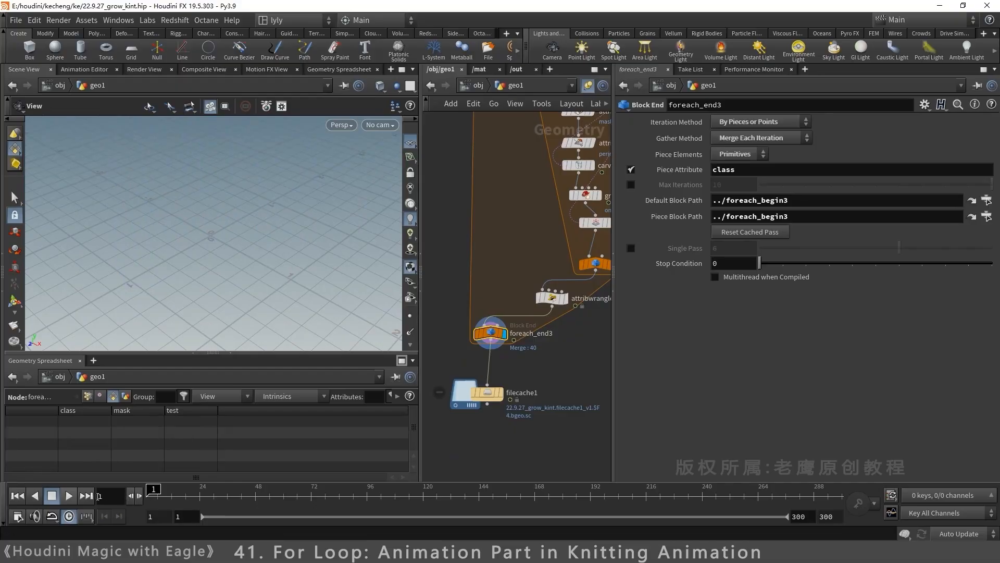
{"action": "left_click", "coordinate": [71, 496]}
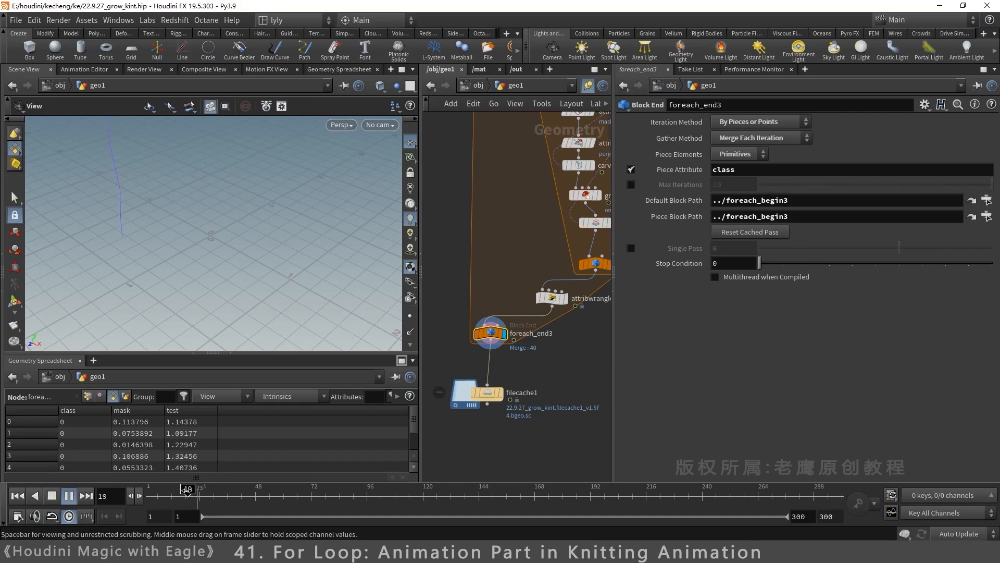
{"action": "left_click_drag", "start_coordinate": [260, 207], "coordinate": [230, 168]}
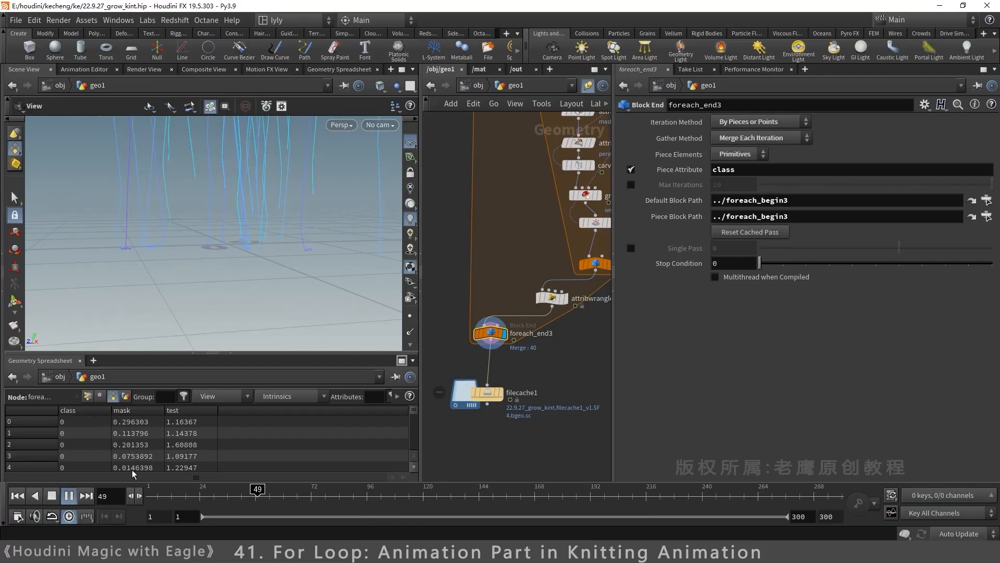
{"action": "left_click", "coordinate": [68, 496]}
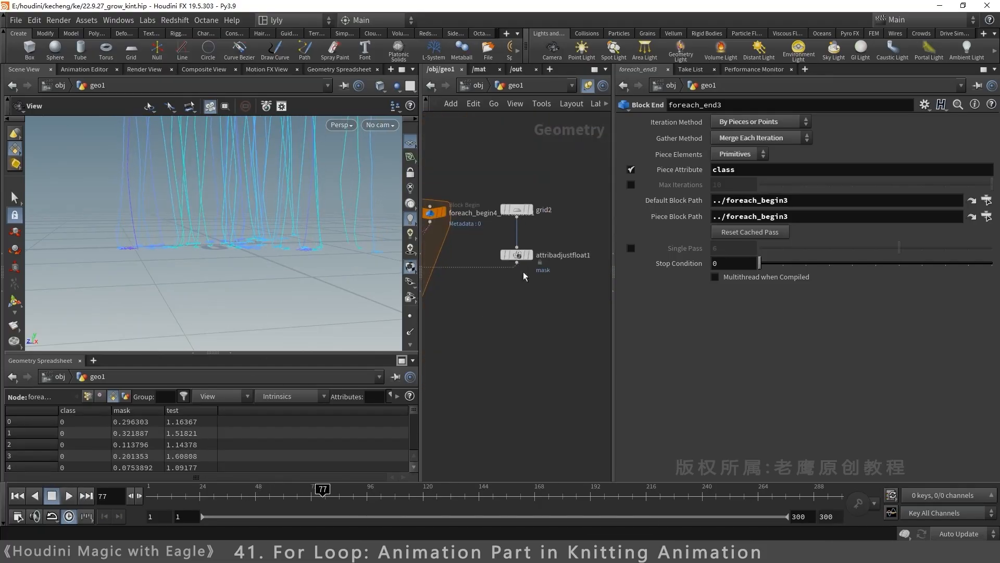
Step: Set attribadjustfloat1's Max Value to 0.45 and scrub forward to about frame 187
{"action": "left_click", "coordinate": [516, 255]}
{"action": "double_click", "coordinate": [724, 351]}
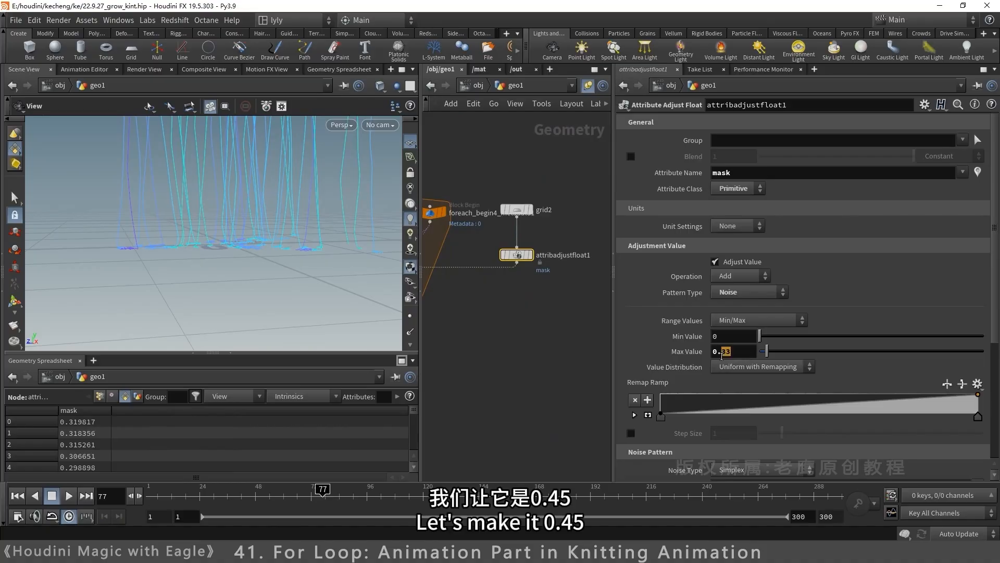
{"action": "type", "text": "45"}
{"action": "key", "text": "Return"}
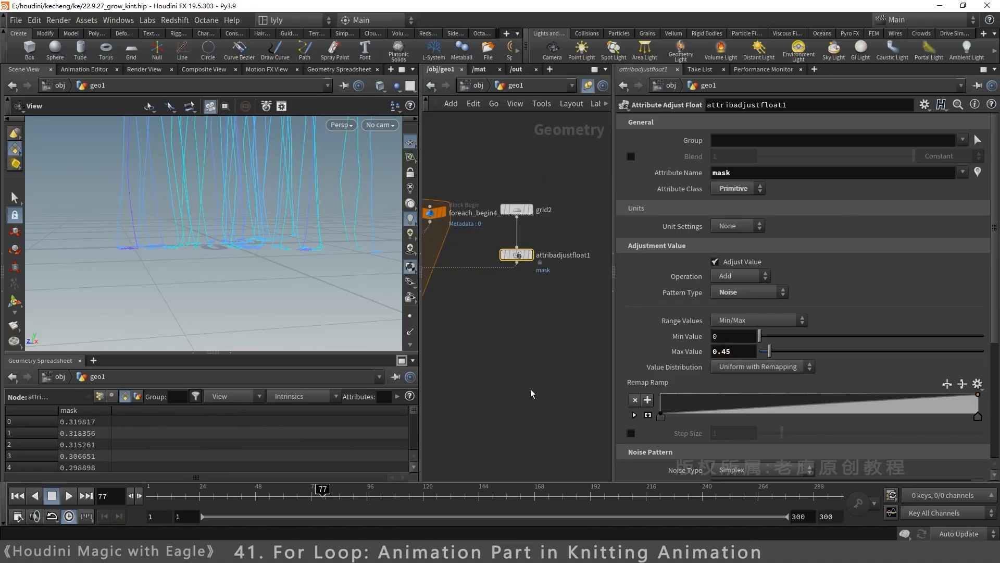
{"action": "left_click_drag", "start_coordinate": [333, 496], "coordinate": [578, 498]}
Step: Turn off the coloured attribute visualization of the lines in the viewport and save the scene
{"action": "scroll", "coordinate": [411, 323], "scroll_direction": "down", "scroll_amount": 4}
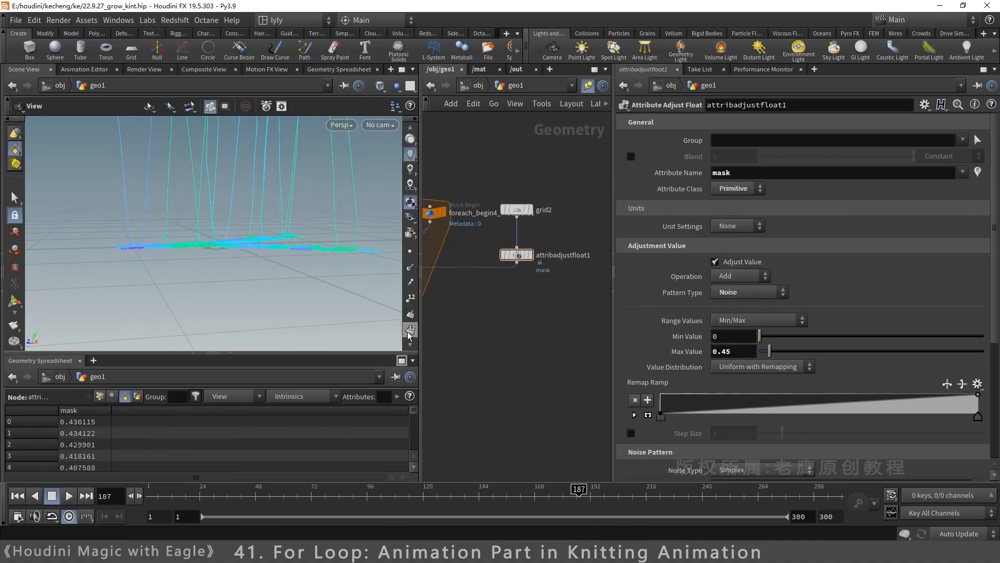
{"action": "left_click", "coordinate": [411, 325]}
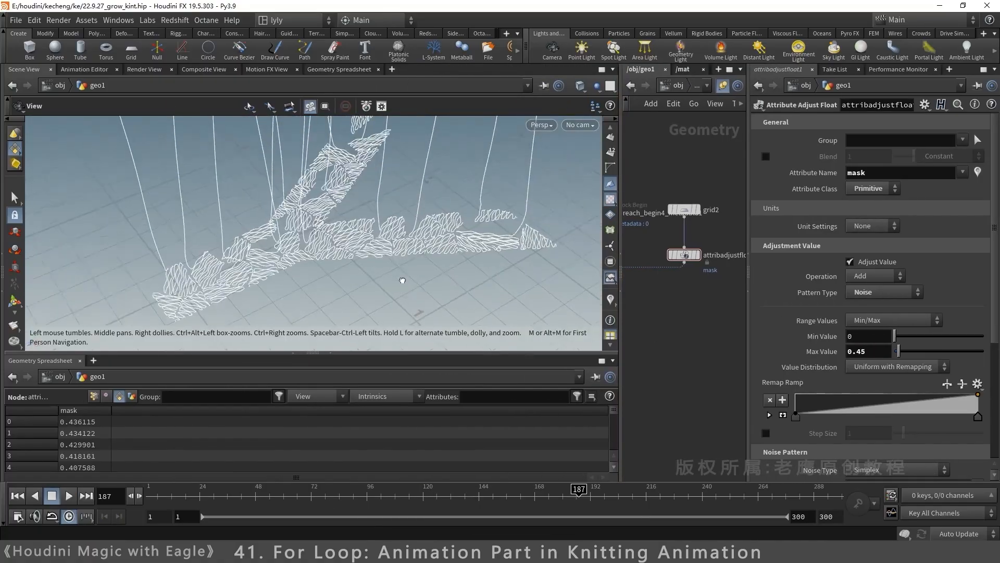
{"action": "key", "text": "ctrl+s"}
Step: Frame the finished letter at frame 300 and render a flipbook of the current viewport to MPlay
{"action": "right_click_drag", "start_coordinate": [402, 280], "coordinate": [373, 299]}
{"action": "left_click_drag", "start_coordinate": [579, 498], "coordinate": [837, 497]}
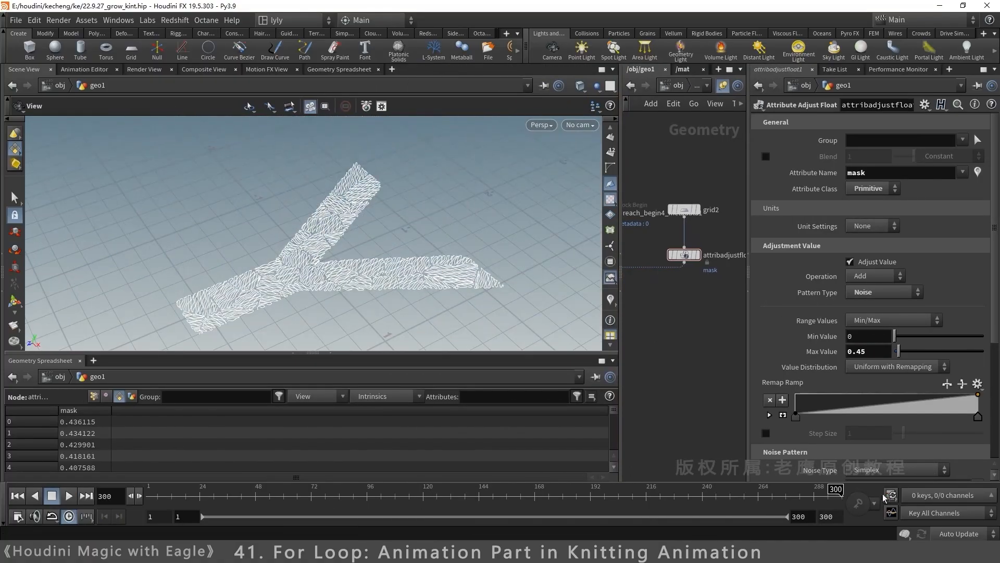
{"action": "left_click", "coordinate": [14, 327]}
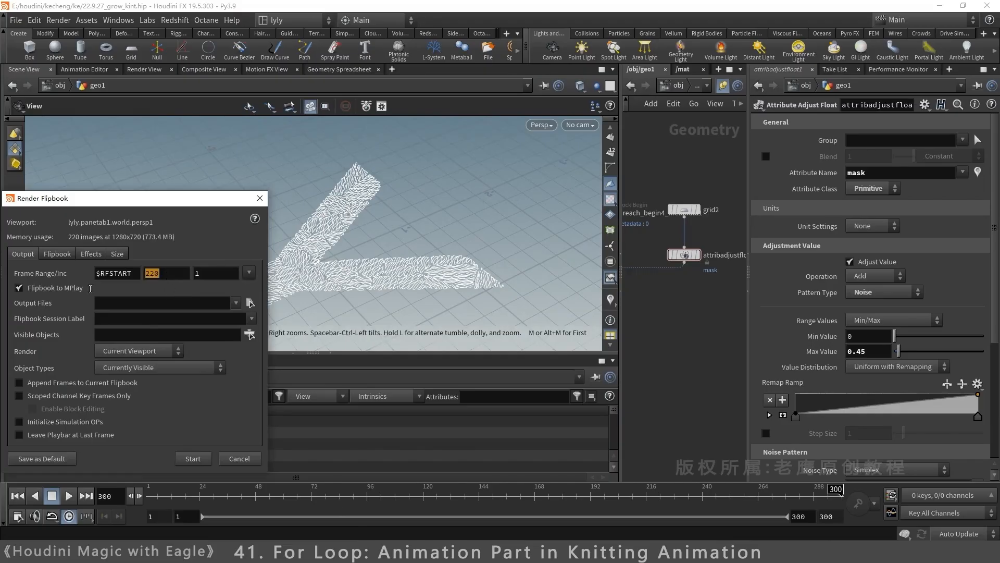
{"action": "left_click", "coordinate": [203, 459]}
{"action": "left_click", "coordinate": [208, 446]}
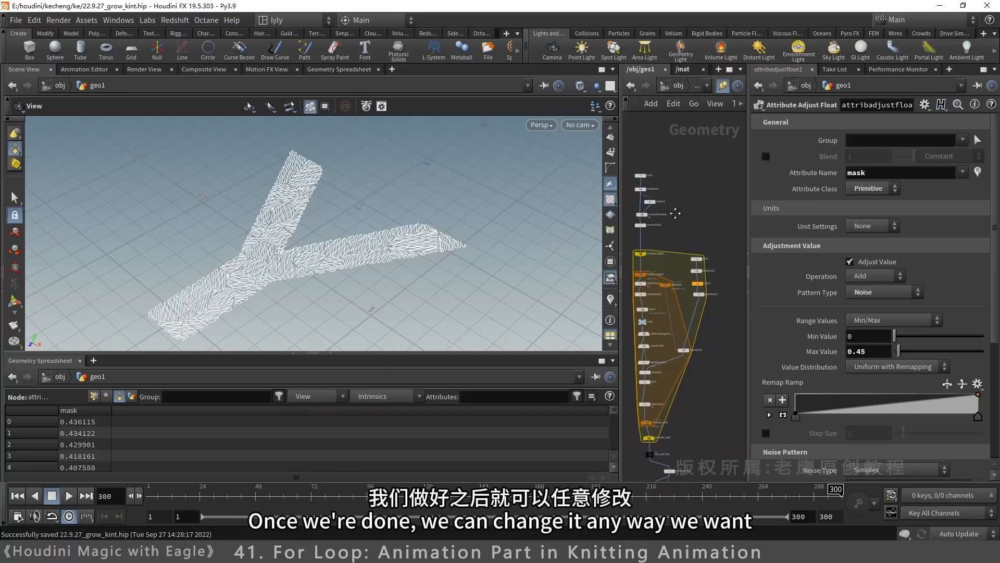
Step: Change font1's text to A with transform1 as the displayed node
{"action": "scroll", "coordinate": [696, 257], "scroll_direction": "up", "scroll_amount": 4}
{"action": "middle_click_drag", "start_coordinate": [675, 219], "coordinate": [746, 262]}
{"action": "scroll", "coordinate": [722, 261], "scroll_direction": "up", "scroll_amount": 1}
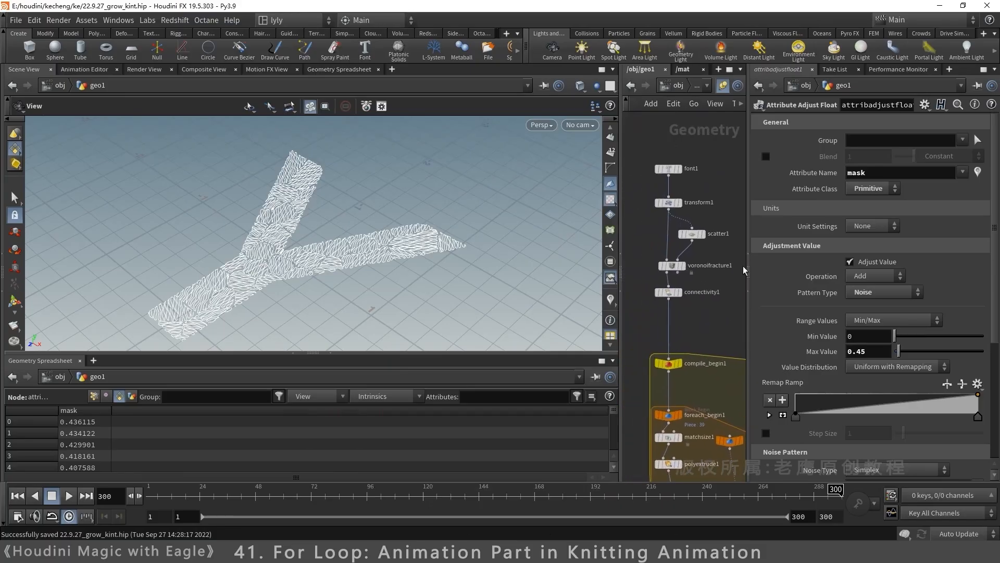
{"action": "scroll", "coordinate": [715, 288], "scroll_direction": "up", "scroll_amount": 1}
{"action": "middle_click_drag", "start_coordinate": [684, 162], "coordinate": [678, 213]}
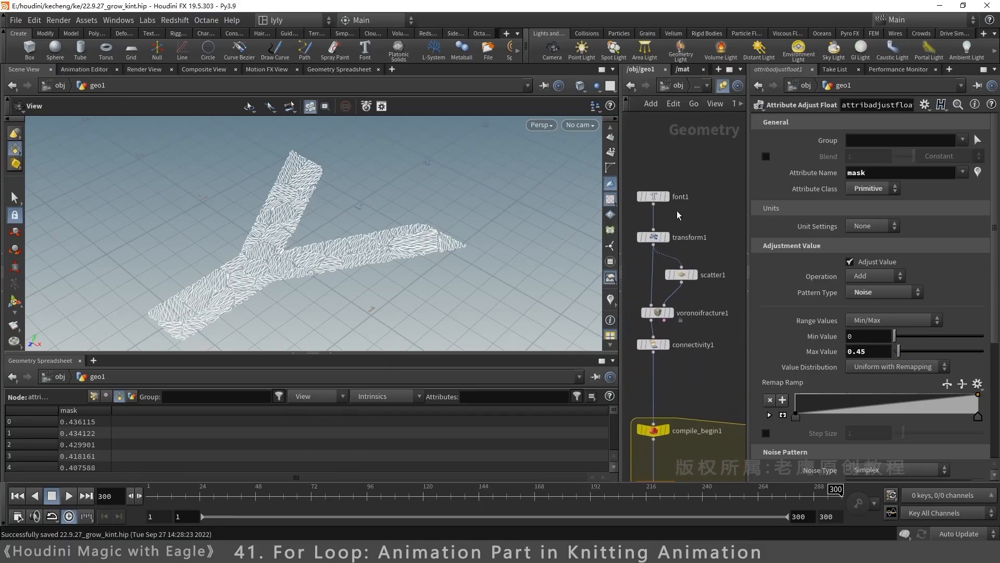
{"action": "left_click", "coordinate": [656, 197]}
{"action": "left_click", "coordinate": [666, 237]}
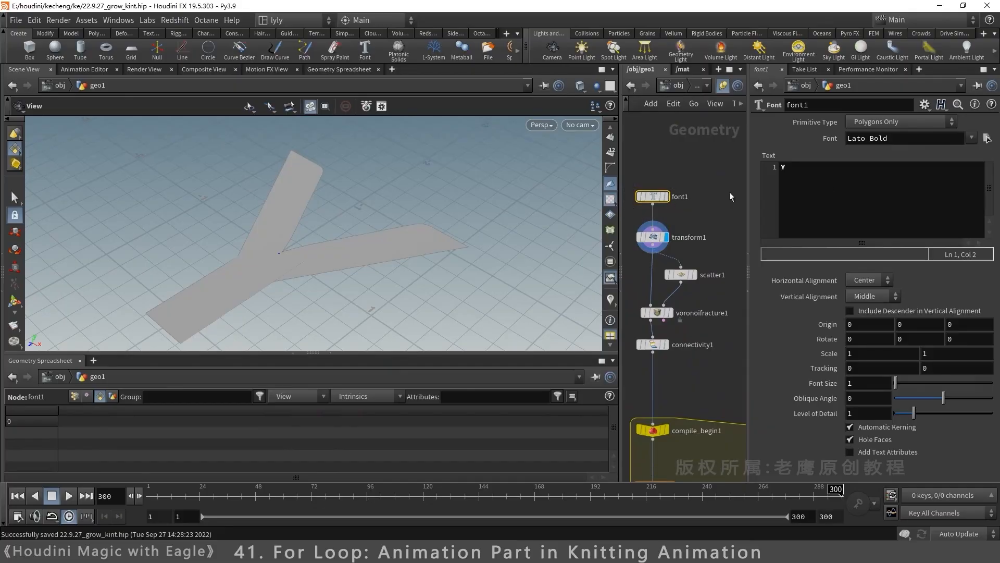
{"action": "type", "text": "A"}
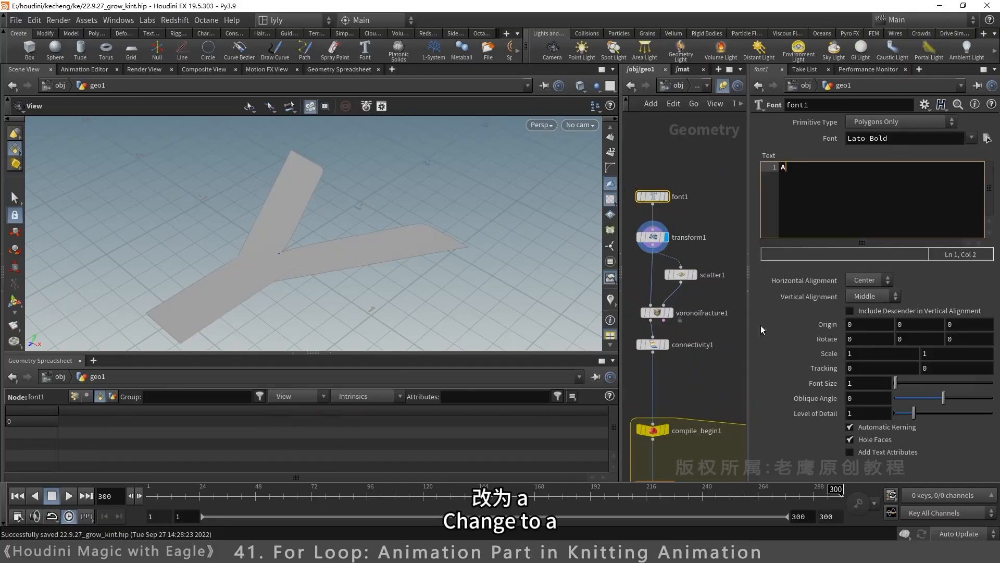
Step: Display the single-line output null and the Out_many_line null to inspect the generated lines for the letter A
{"action": "scroll", "coordinate": [712, 219], "scroll_direction": "down", "scroll_amount": 5}
{"action": "left_click", "coordinate": [642, 244]}
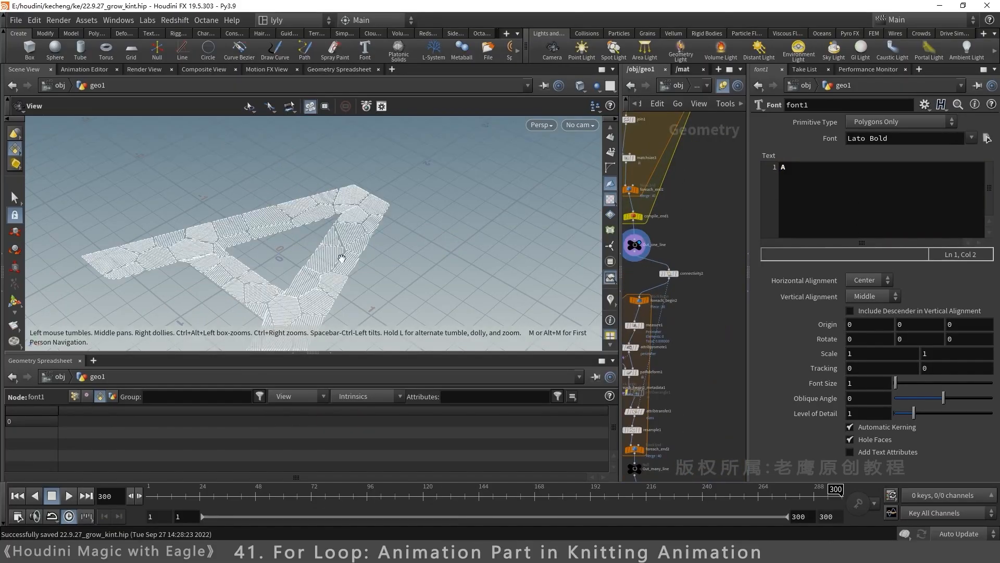
{"action": "middle_click_drag", "start_coordinate": [339, 257], "coordinate": [364, 193]}
{"action": "middle_click_drag", "start_coordinate": [706, 366], "coordinate": [731, 172]}
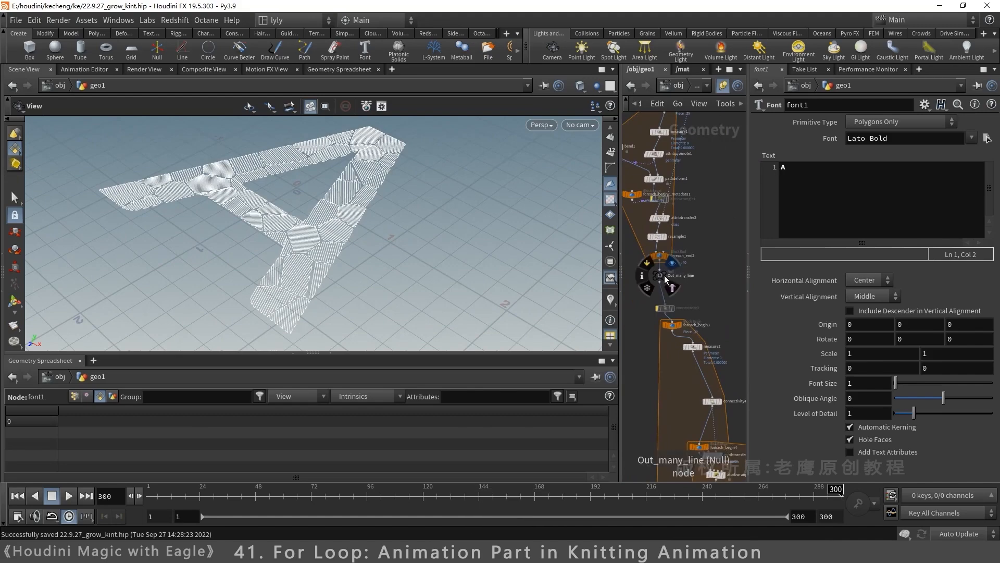
{"action": "left_click", "coordinate": [672, 263]}
{"action": "left_click_drag", "start_coordinate": [351, 241], "coordinate": [318, 260]}
{"action": "middle_click_drag", "start_coordinate": [737, 411], "coordinate": [732, 104]}
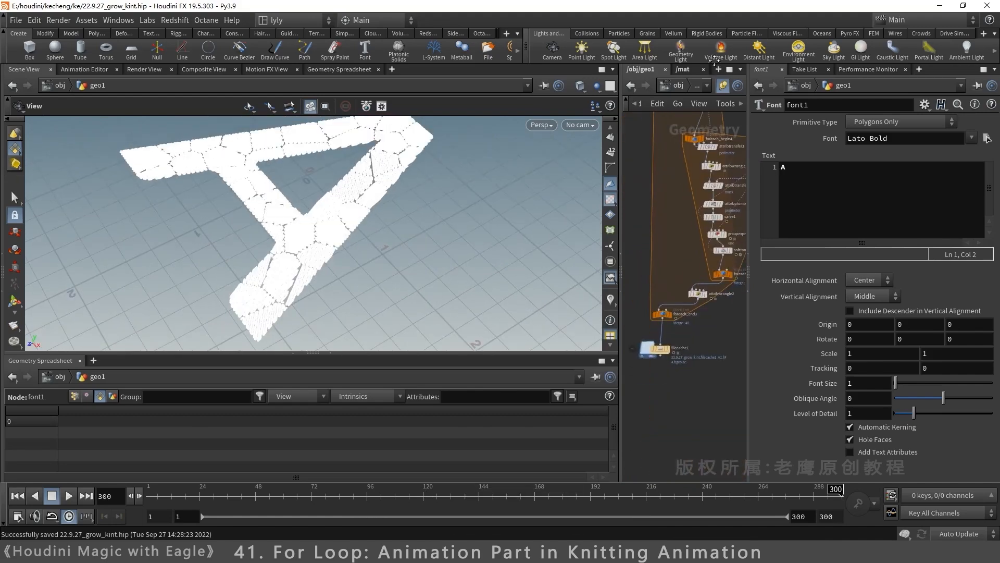
Step: Display foreach_end3 and scrub the timeline to check the knitting animation on the letter A
{"action": "left_click", "coordinate": [672, 310]}
{"action": "left_click", "coordinate": [661, 312]}
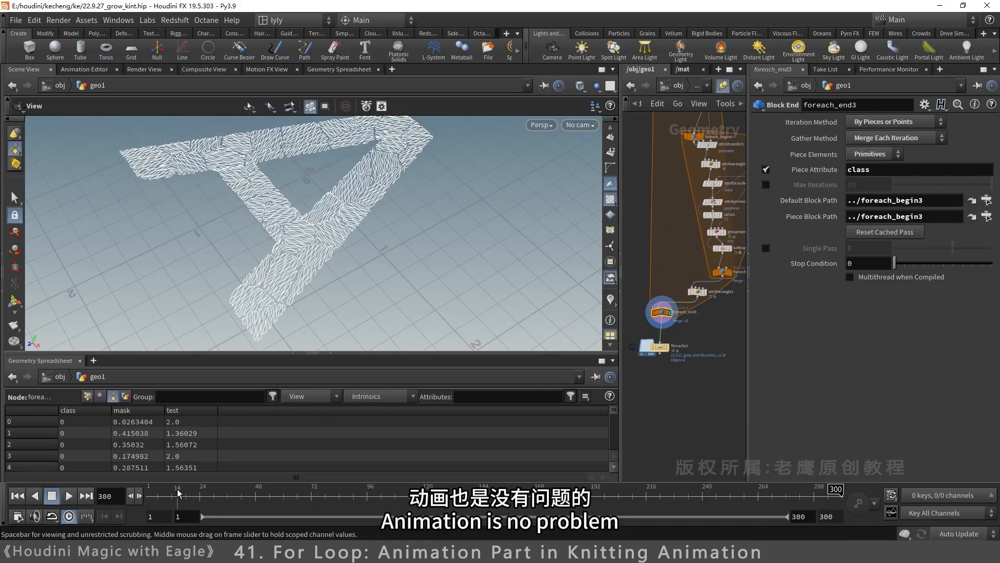
{"action": "left_click_drag", "start_coordinate": [178, 493], "coordinate": [367, 496]}
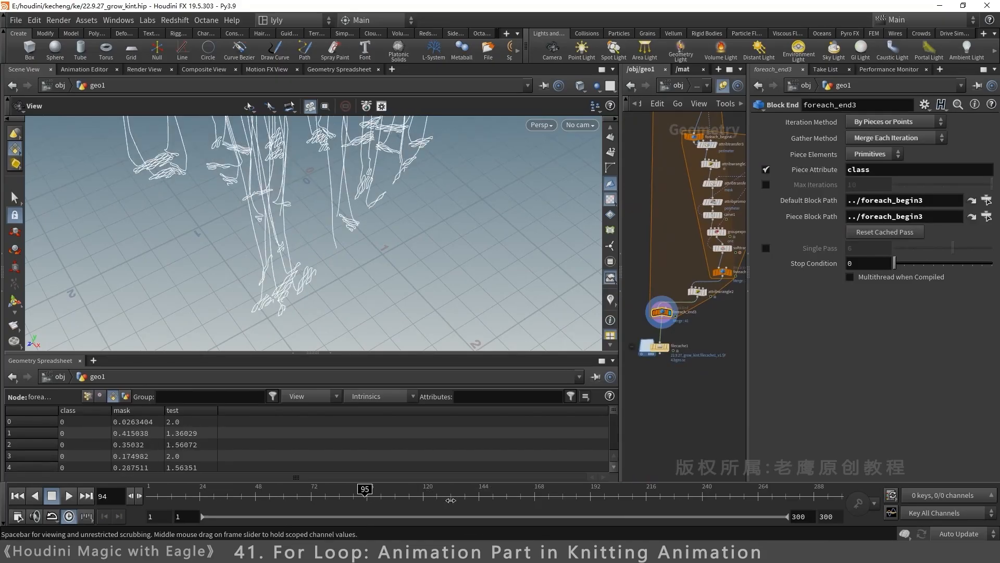
Step: Scrub the timeline through to frame 265 to examine how the knitting lines grow into the letter A
{"action": "left_click_drag", "start_coordinate": [450, 500], "coordinate": [488, 501]}
{"action": "mouse_move", "coordinate": [370, 245]}
{"action": "left_mouse_down"}
{"action": "mouse_move", "coordinate": [348, 229]}
{"action": "mouse_move", "coordinate": [371, 243]}
{"action": "left_mouse_up"}
{"action": "middle_click_drag", "start_coordinate": [371, 243], "coordinate": [369, 271]}
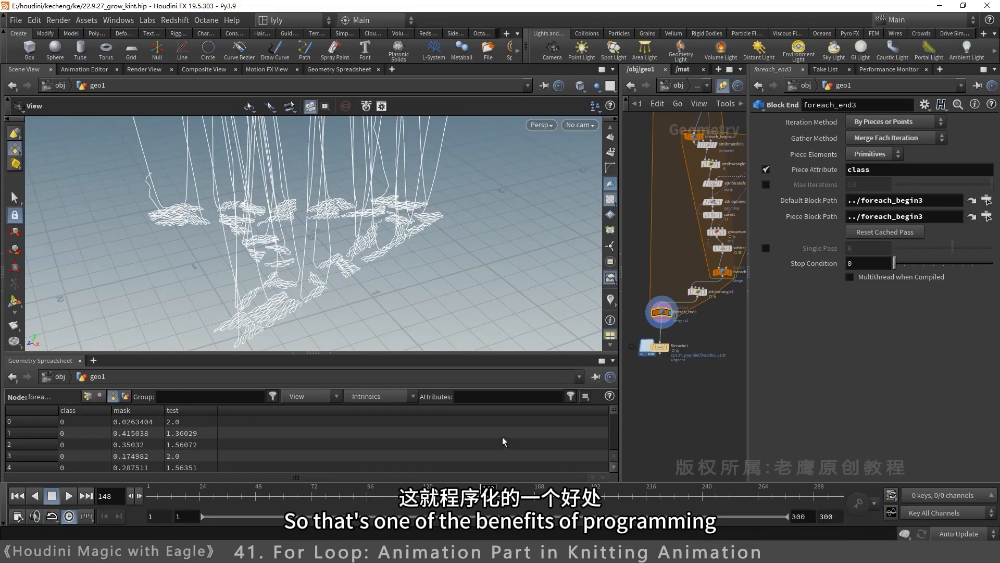
{"action": "left_click_drag", "start_coordinate": [582, 498], "coordinate": [709, 498]}
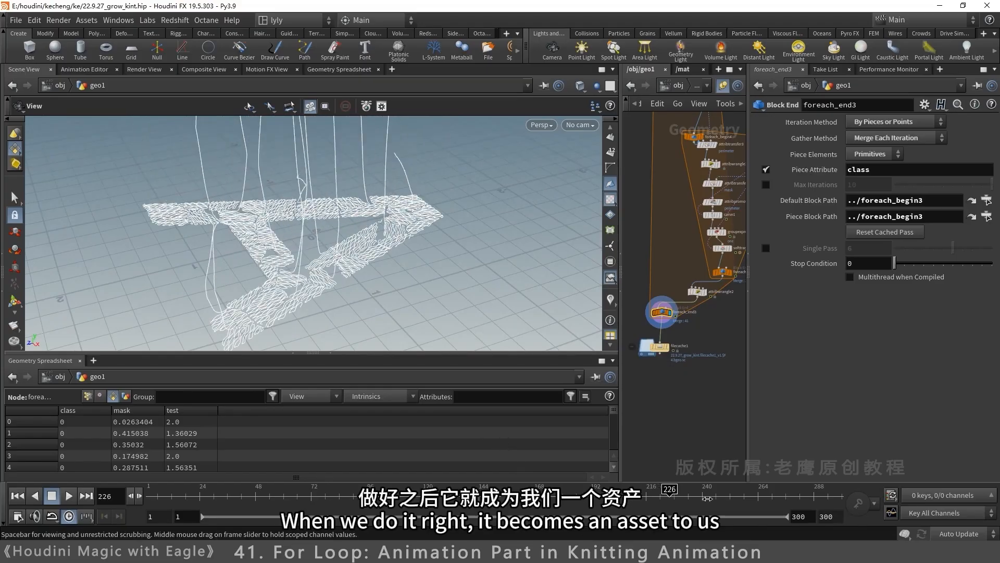
{"action": "left_click_drag", "start_coordinate": [319, 199], "coordinate": [463, 213]}
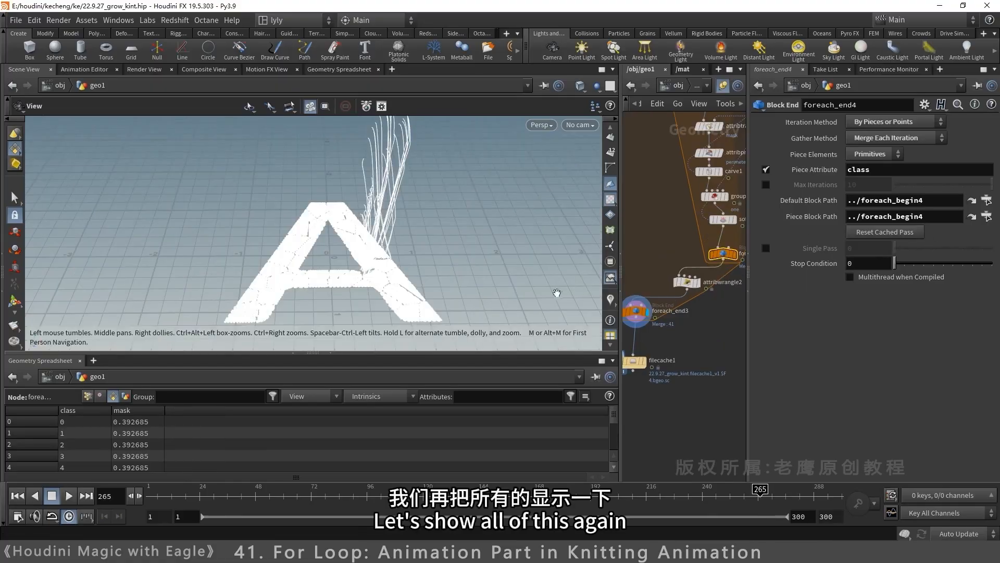
{"action": "right_click_drag", "start_coordinate": [372, 279], "coordinate": [380, 309]}
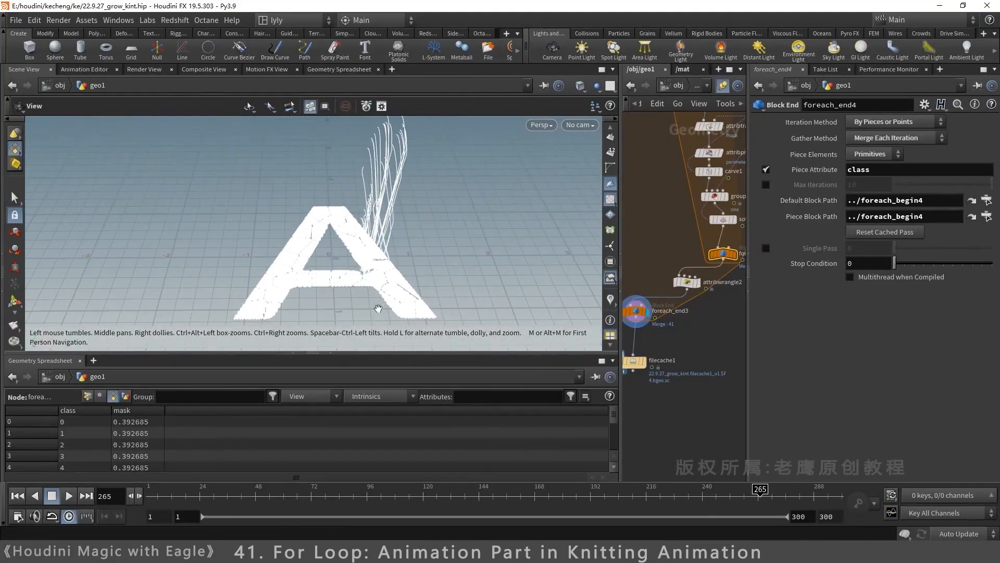
Step: Set scatter2's forced total count to 5 and inspect the resulting lines on the letter A
{"action": "middle_click_drag", "start_coordinate": [731, 356], "coordinate": [816, 487]}
{"action": "middle_click_drag", "start_coordinate": [645, 286], "coordinate": [622, 378]}
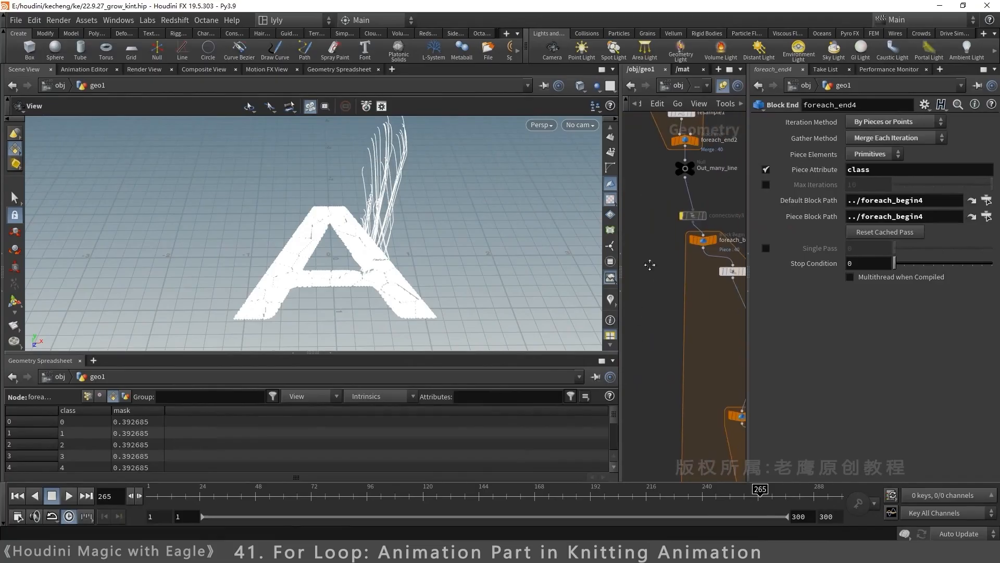
{"action": "middle_click_drag", "start_coordinate": [650, 263], "coordinate": [657, 429]}
{"action": "middle_click_drag", "start_coordinate": [638, 314], "coordinate": [675, 429]}
{"action": "middle_click_drag", "start_coordinate": [641, 288], "coordinate": [715, 380]}
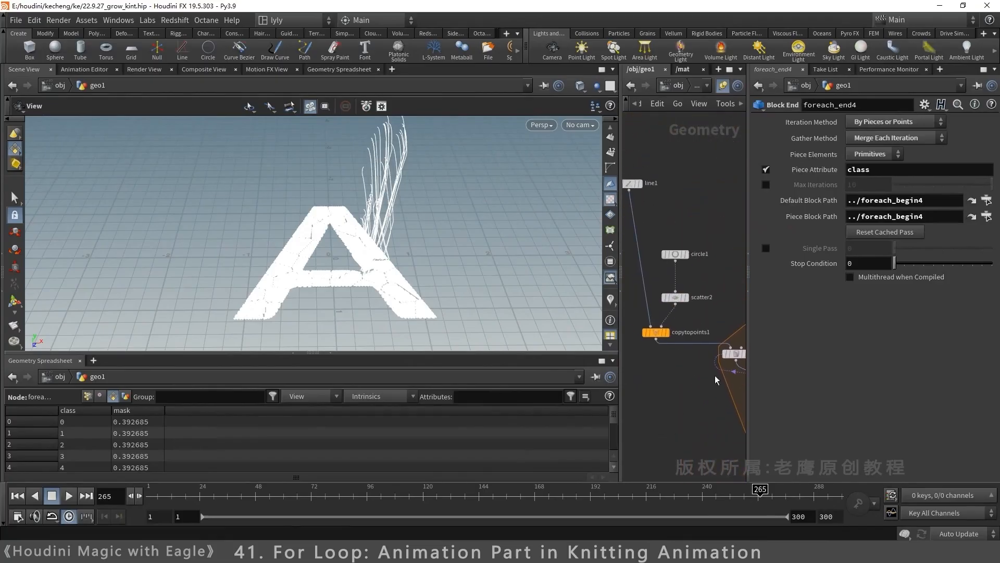
{"action": "left_click", "coordinate": [677, 299]}
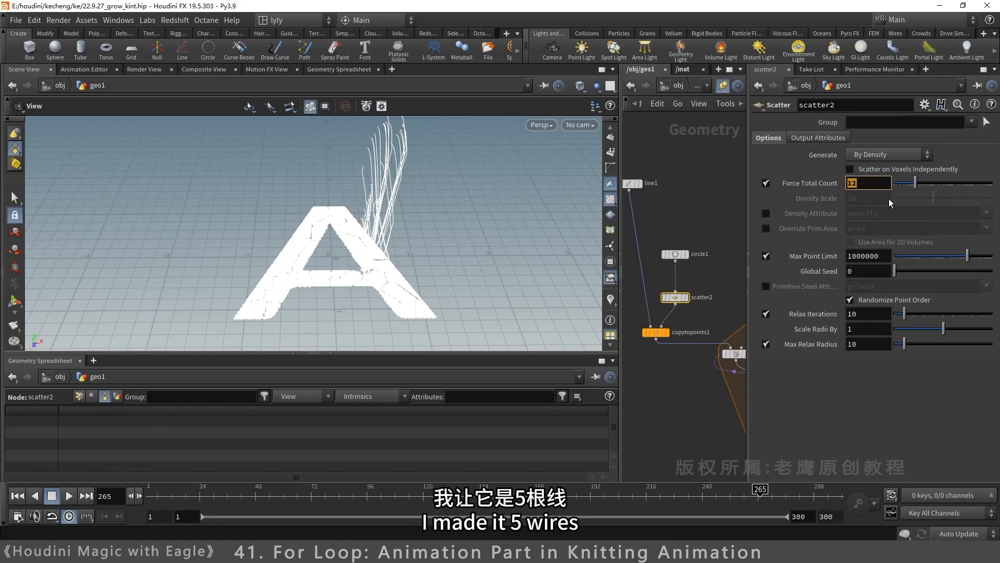
{"action": "type", "text": "5"}
{"action": "key", "text": "Return"}
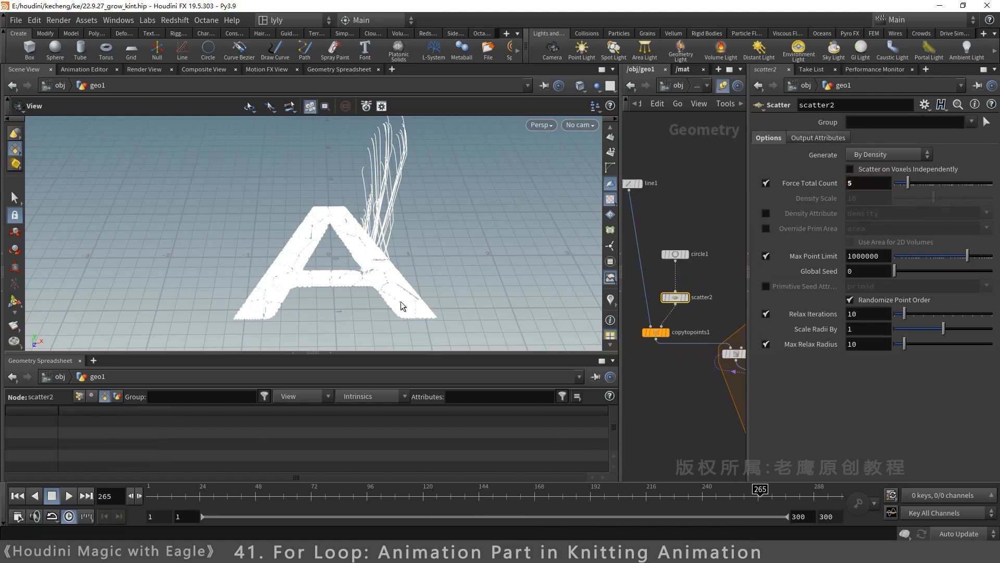
{"action": "right_click_drag", "start_coordinate": [369, 298], "coordinate": [469, 261]}
{"action": "left_click_drag", "start_coordinate": [421, 293], "coordinate": [388, 333]}
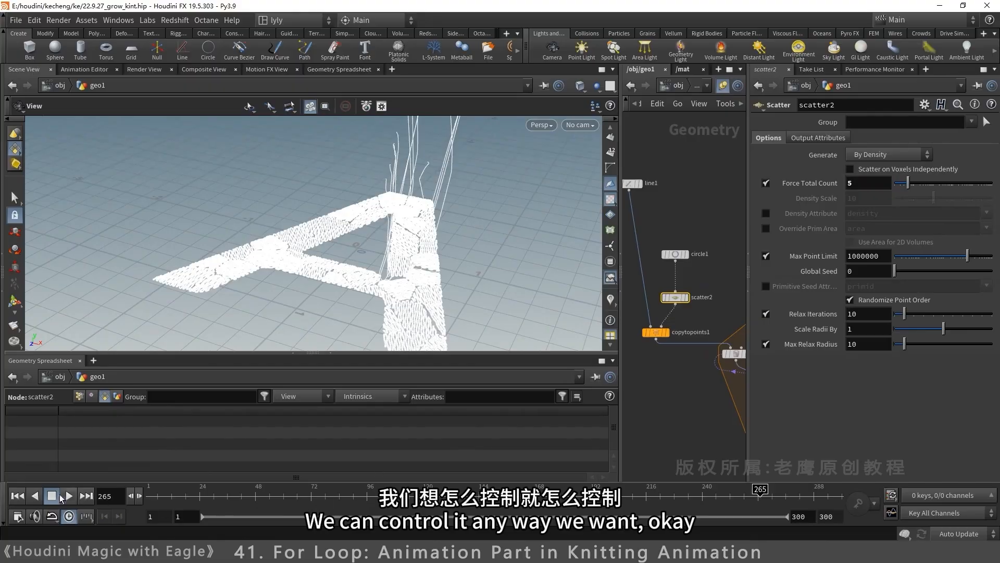
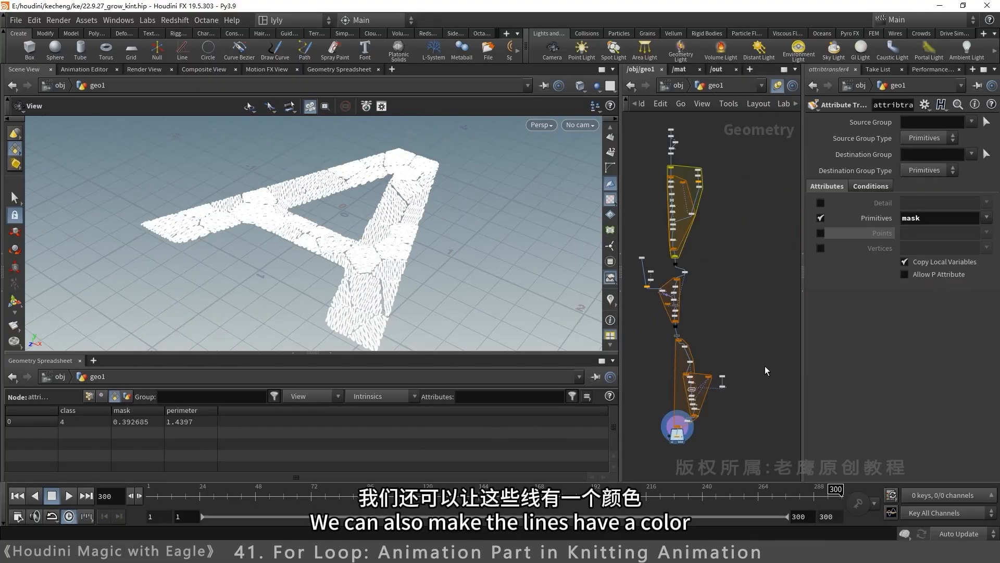
Step: Display grid2, the plane feeding attribadjustfloat1, to inspect it
{"action": "scroll", "coordinate": [721, 395], "scroll_direction": "up", "scroll_amount": 6}
{"action": "scroll", "coordinate": [723, 386], "scroll_direction": "up", "scroll_amount": 3}
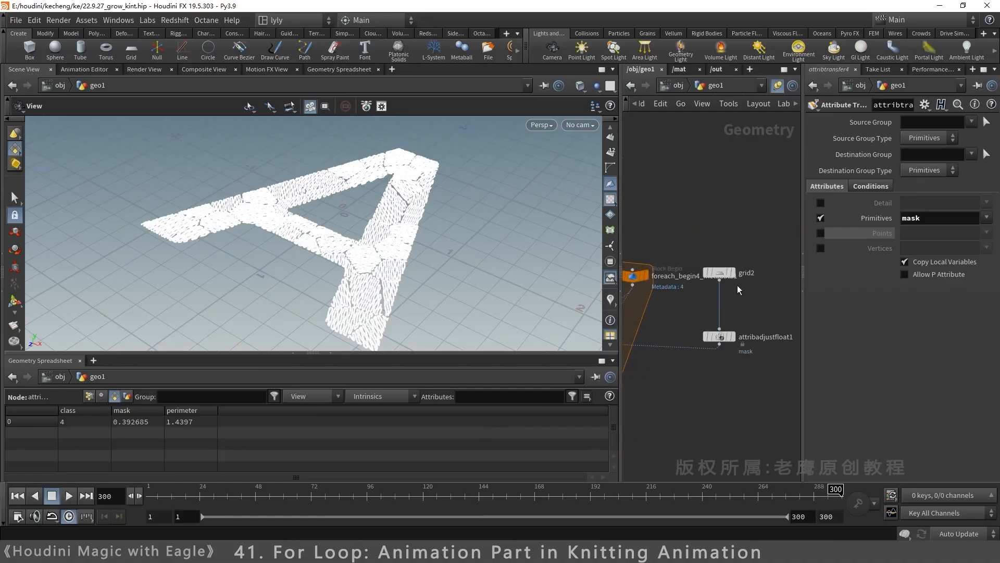
{"action": "left_click", "coordinate": [720, 271]}
{"action": "left_click", "coordinate": [732, 273]}
{"action": "scroll", "coordinate": [565, 262], "scroll_direction": "down", "scroll_amount": 3}
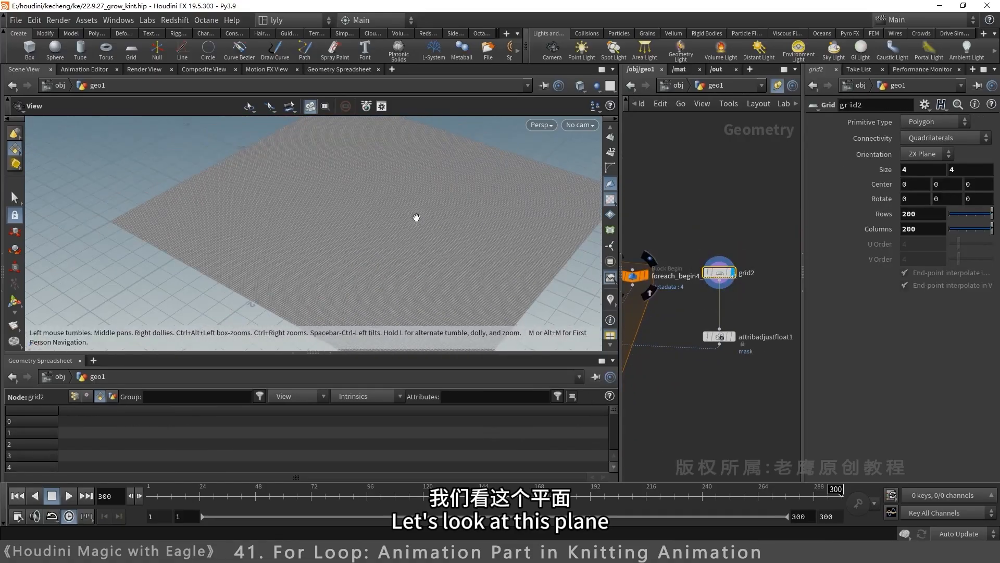
Step: Insert a UV Project node between grid2 and attribadjustfloat1, display it, and initialize its projection to the best plane
{"action": "key", "text": "Tab"}
{"action": "type", "text": "uvproj"}
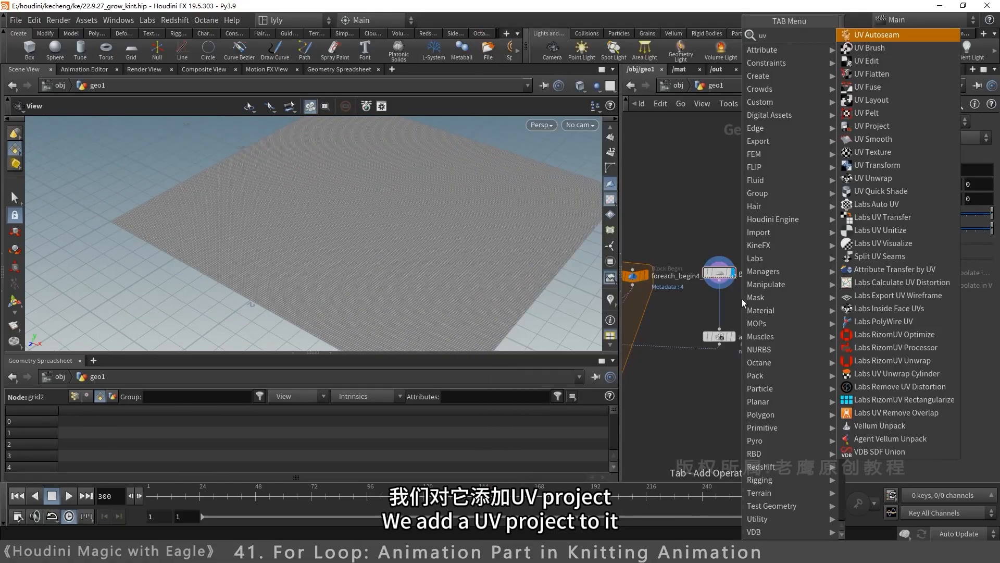
{"action": "key", "text": "Return"}
{"action": "mouse_move", "coordinate": [760, 308]}
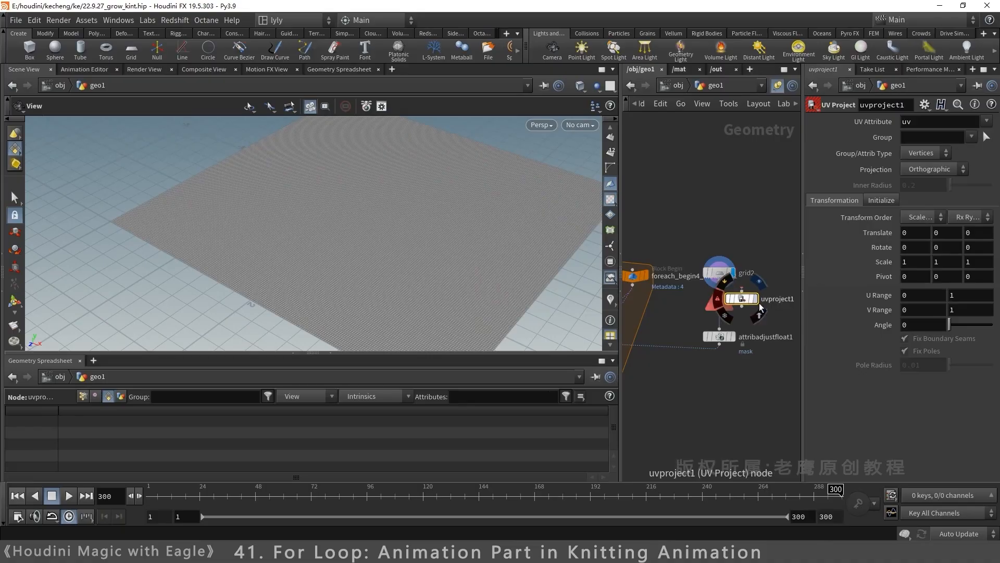
{"action": "left_click_drag", "start_coordinate": [742, 301], "coordinate": [720, 309]}
{"action": "left_click", "coordinate": [727, 309]}
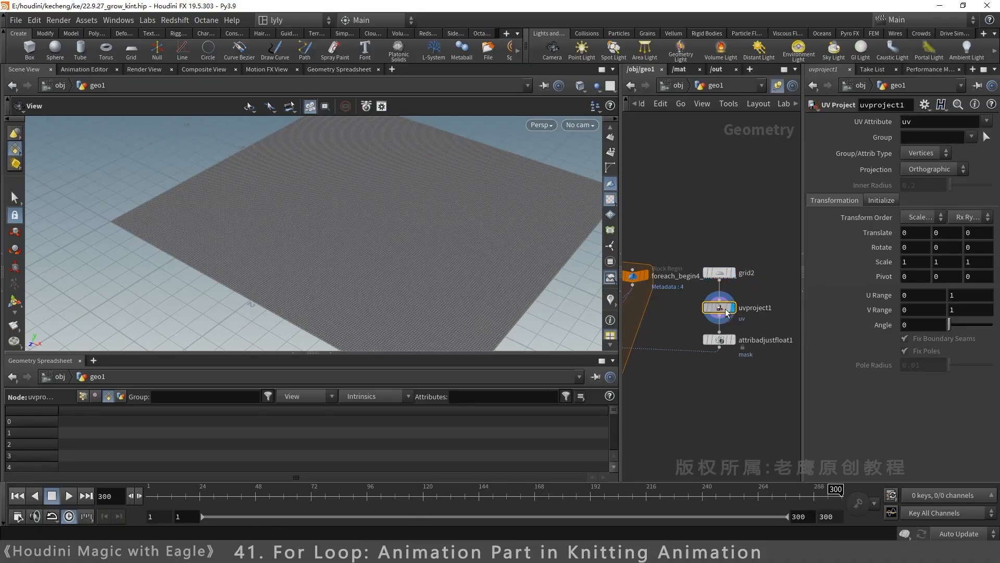
{"action": "left_click", "coordinate": [881, 200]}
{"action": "left_click", "coordinate": [912, 233]}
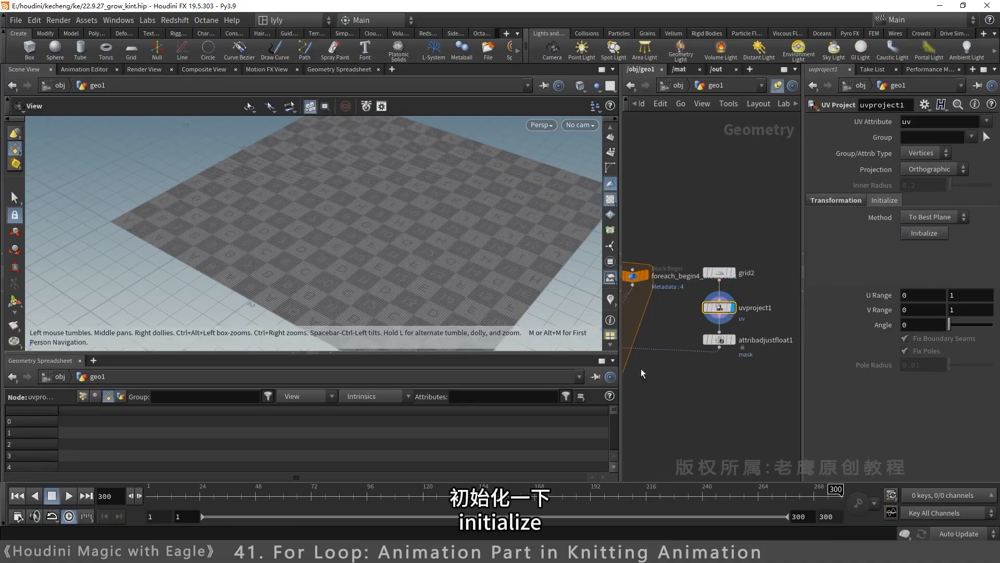
Step: Insert and display an Attribute from Map node after attribadjustfloat1, with an image from D:/hou/tietub/ as its texture map
{"action": "key", "text": "Tab"}
{"action": "type", "text": "attfm"}
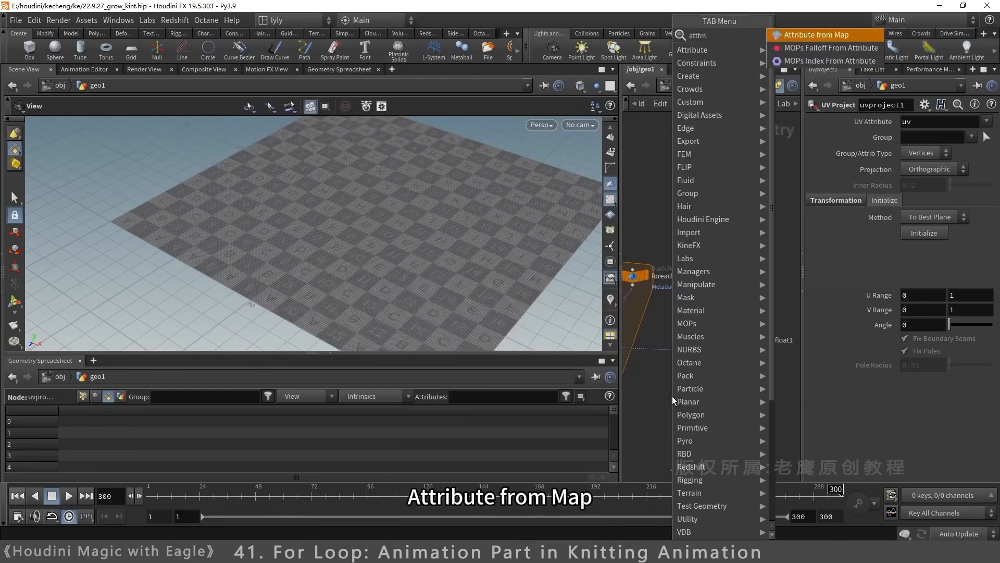
{"action": "key", "text": "Return"}
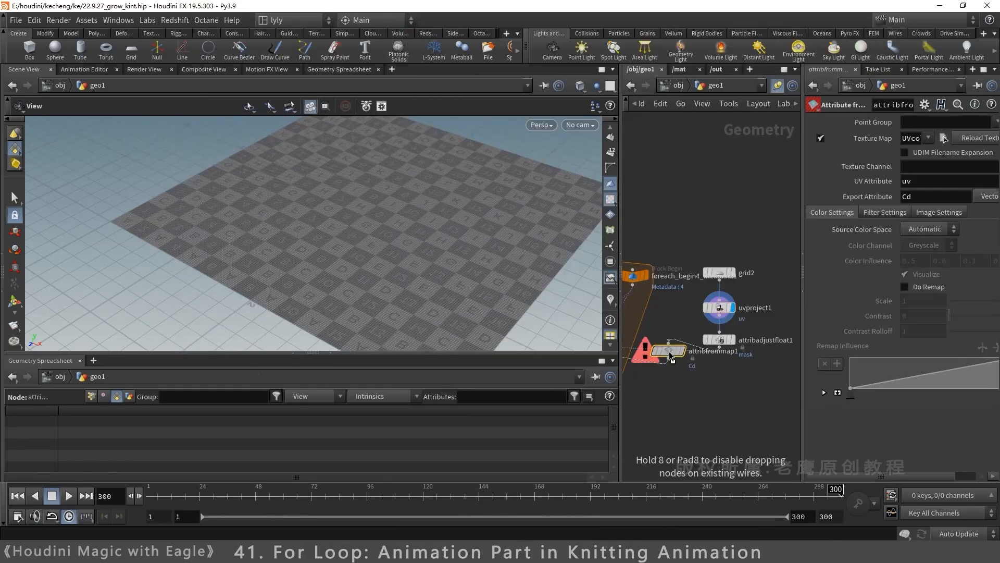
{"action": "left_click", "coordinate": [687, 378]}
{"action": "left_click_drag", "start_coordinate": [672, 374], "coordinate": [684, 374]}
{"action": "left_click", "coordinate": [695, 372]}
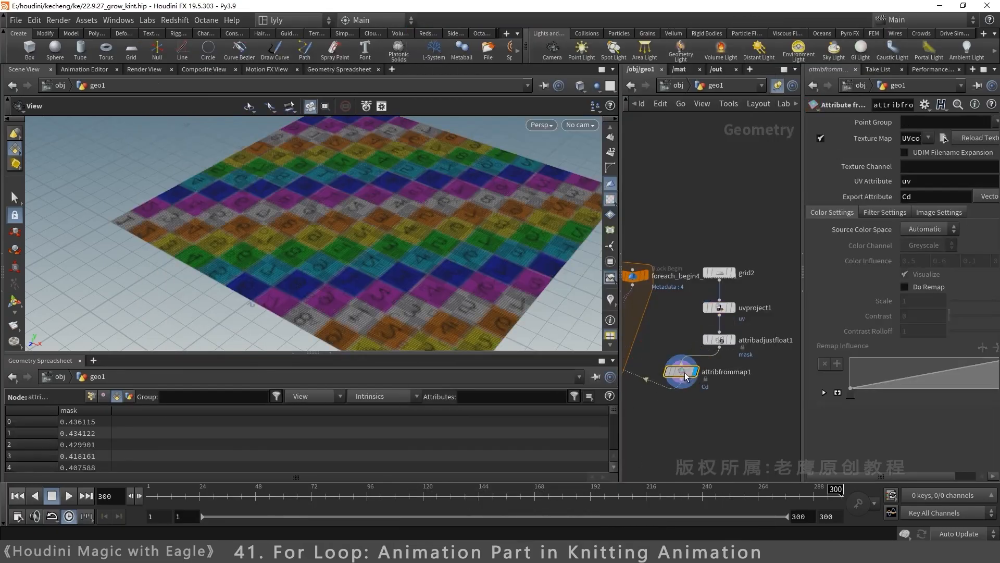
{"action": "left_click", "coordinate": [943, 137]}
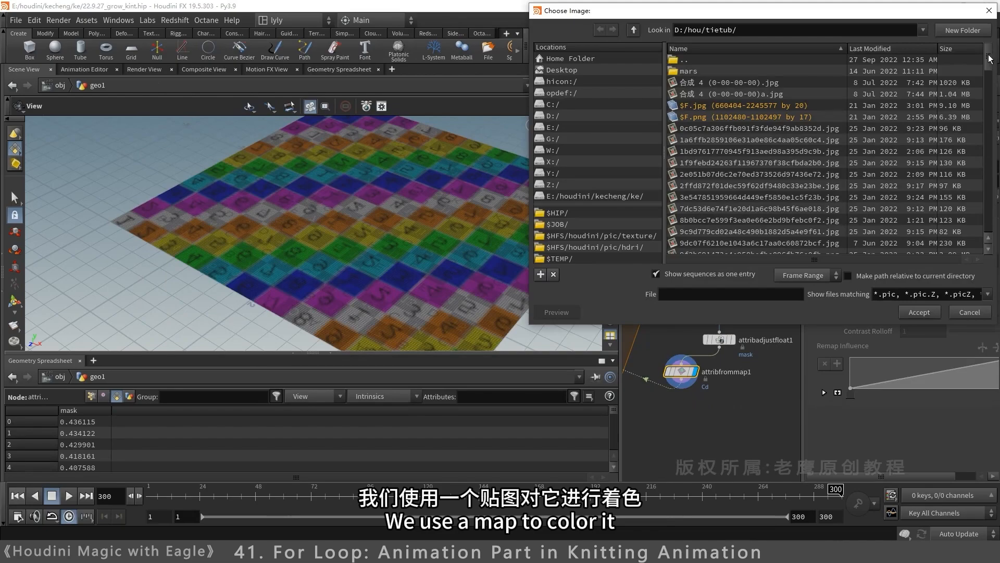
{"action": "scroll", "coordinate": [740, 166], "scroll_direction": "down", "scroll_amount": 5}
{"action": "double_click", "coordinate": [740, 165]}
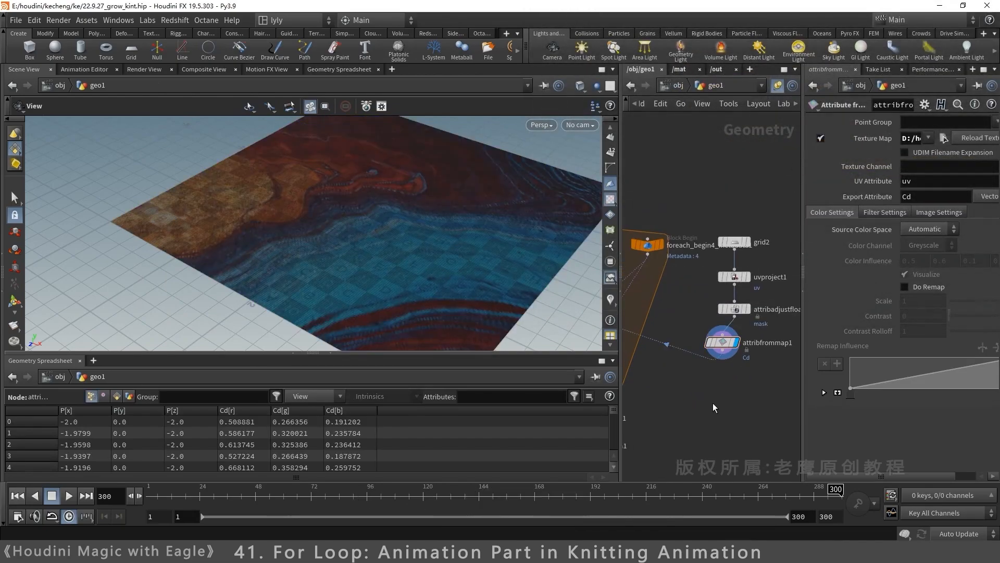
Step: Insert an Attribute Promote node after attribfrommap1 and make it the displayed node
{"action": "key", "text": "Tab"}
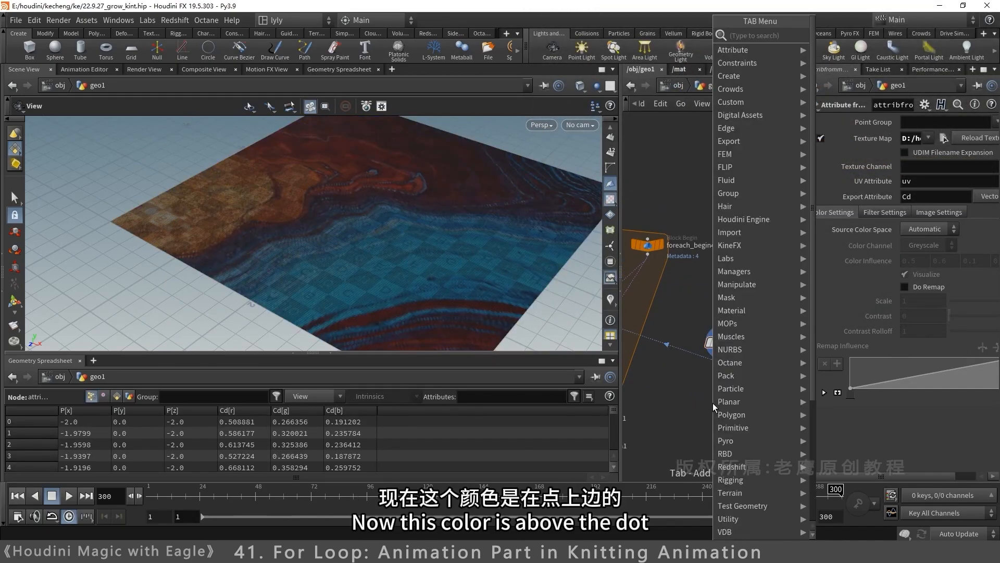
{"action": "type", "text": "attpro"}
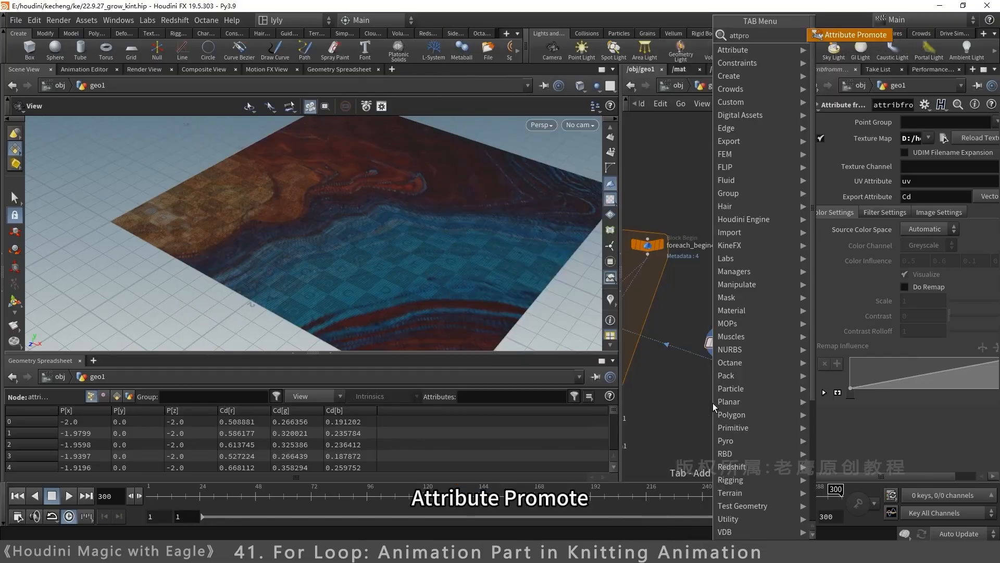
{"action": "key", "text": "Return"}
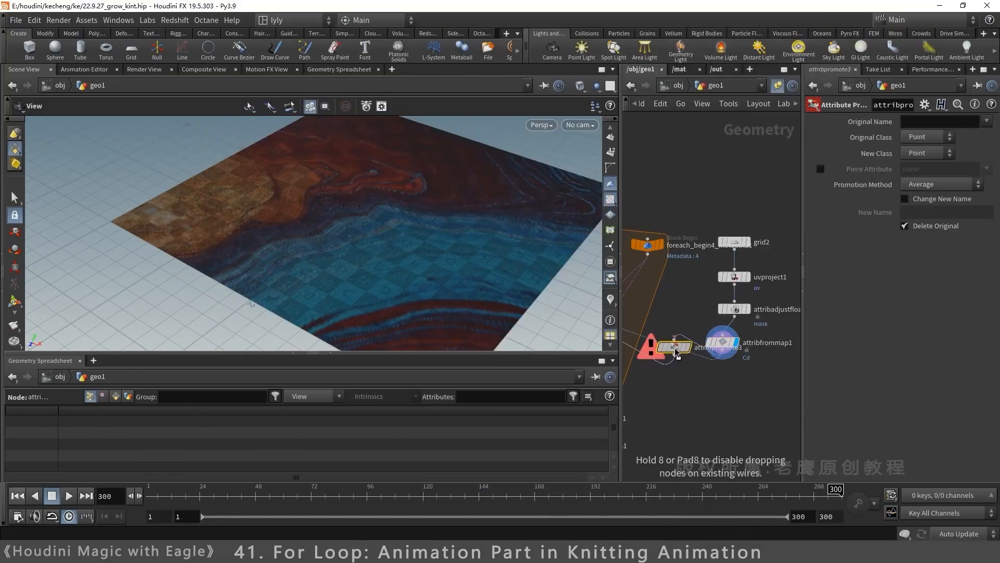
{"action": "left_click", "coordinate": [674, 369]}
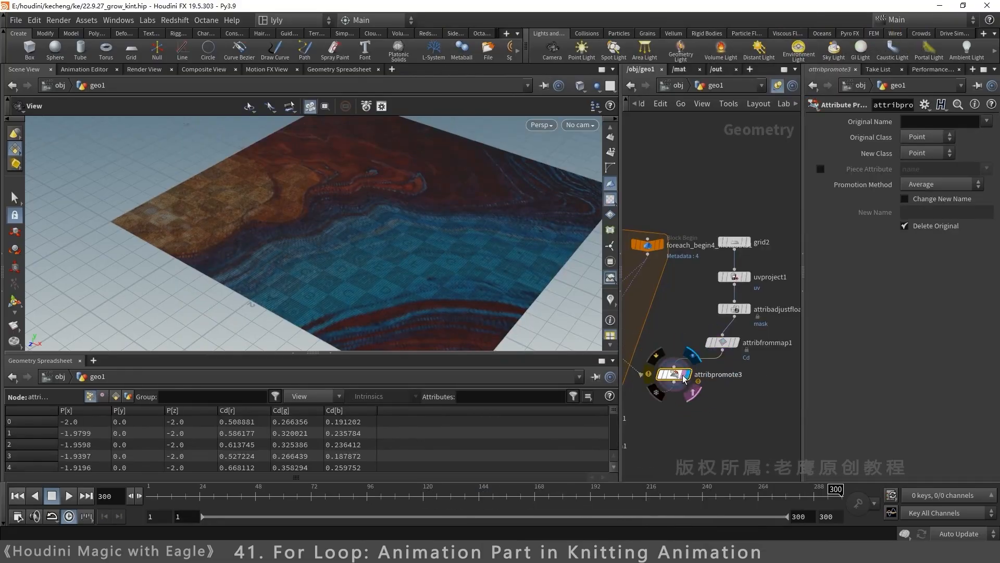
Step: Configure attribpromote3 to promote the Cd attribute from Point to Primitive
{"action": "left_click", "coordinate": [916, 139]}
{"action": "left_click", "coordinate": [915, 137]}
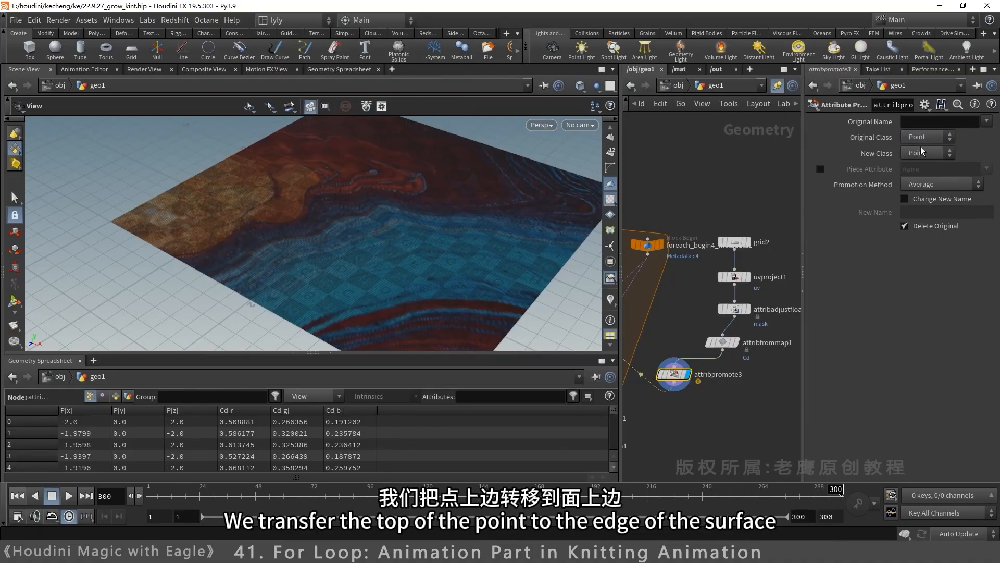
{"action": "left_click", "coordinate": [919, 152]}
{"action": "left_click", "coordinate": [920, 179]}
{"action": "left_click", "coordinate": [987, 121]}
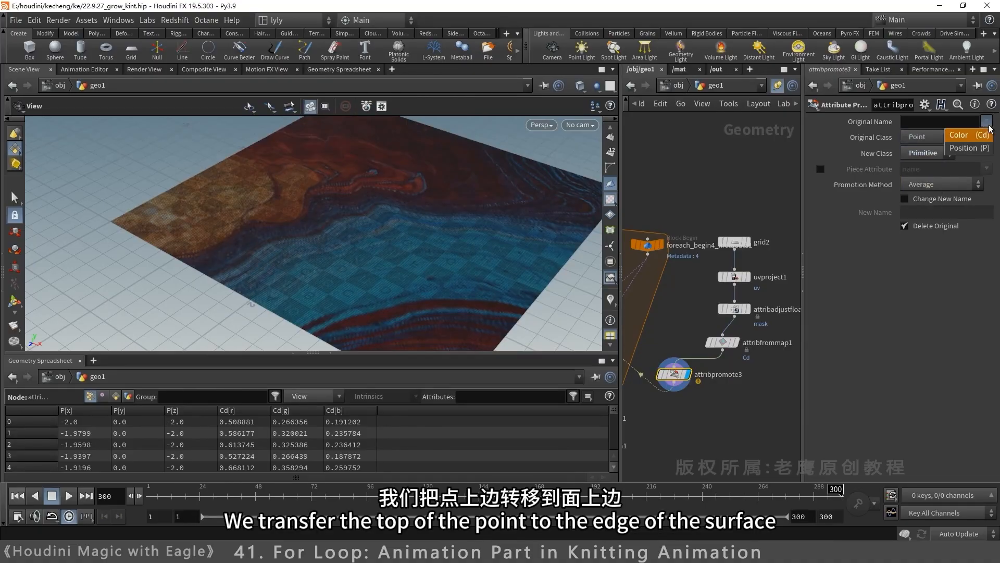
{"action": "left_click", "coordinate": [964, 139]}
Step: Display attribtransfer4 and add Cd to its transferred primitive attributes alongside mask
{"action": "middle_click_drag", "start_coordinate": [723, 416], "coordinate": [819, 387]}
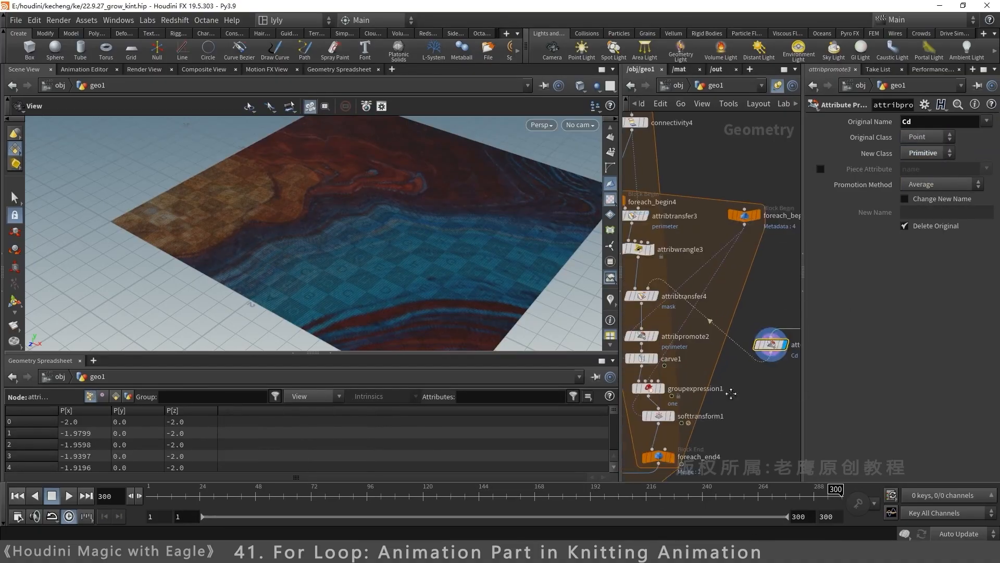
{"action": "middle_click_drag", "start_coordinate": [730, 392], "coordinate": [753, 406]}
{"action": "left_click", "coordinate": [680, 309]}
{"action": "left_click", "coordinate": [667, 310]}
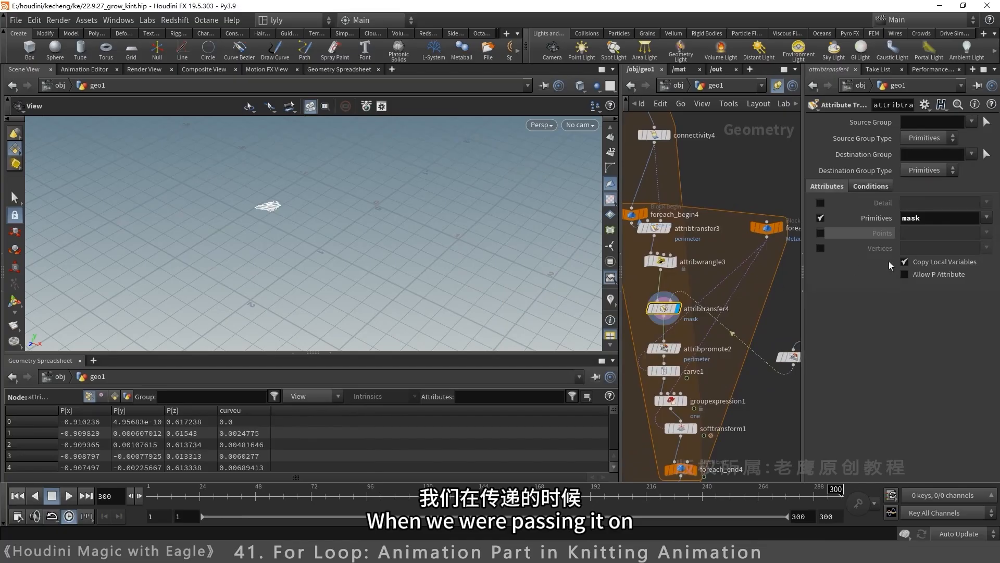
{"action": "left_click", "coordinate": [969, 232]}
Step: Display foreach_end3 and view the whole colored letter A from the front
{"action": "middle_click_drag", "start_coordinate": [756, 407], "coordinate": [736, 327]}
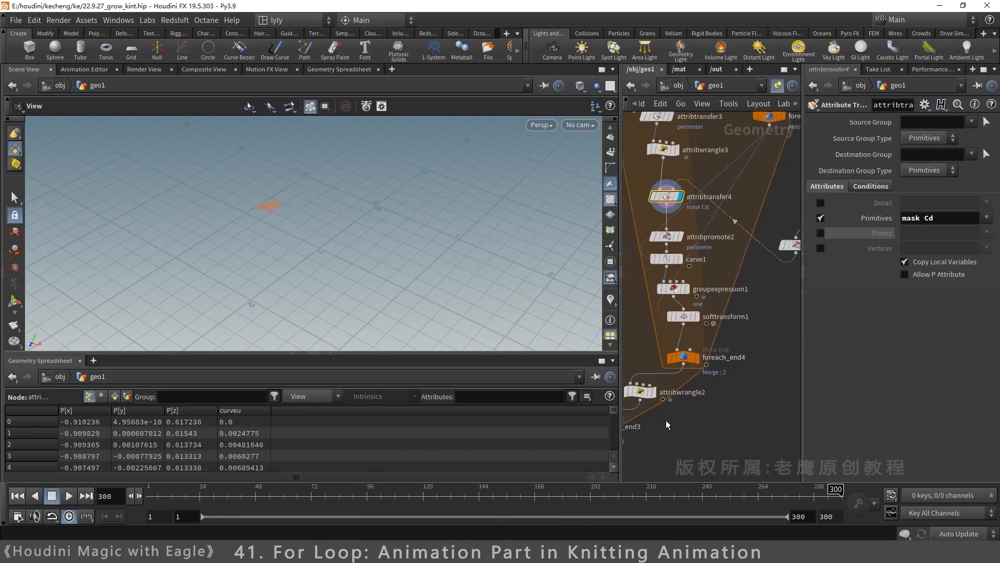
{"action": "middle_click_drag", "start_coordinate": [666, 420], "coordinate": [745, 406]}
{"action": "mouse_move", "coordinate": [686, 397]}
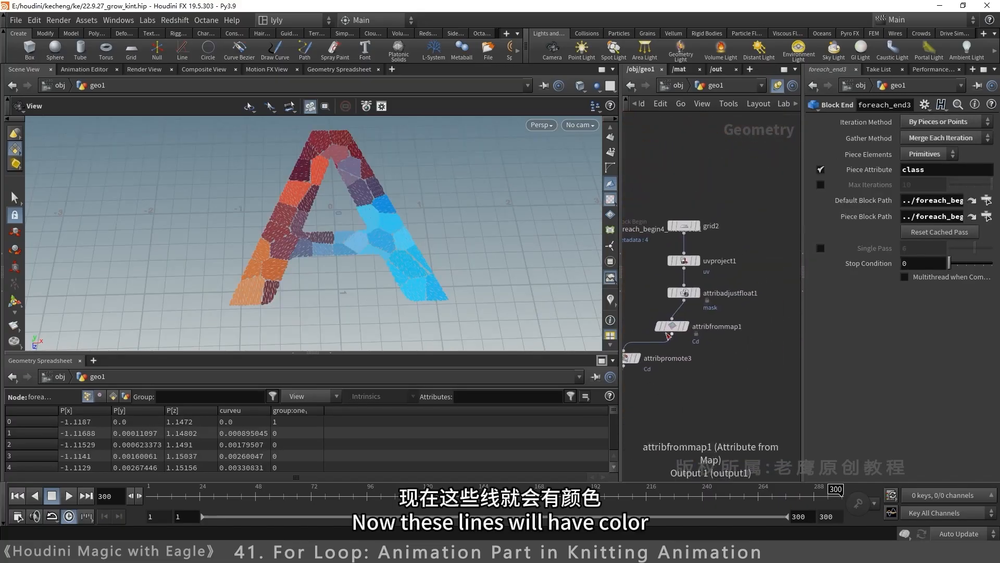
Step: Replace attribfrommap1's texture map with other images from D:/hou/tietub/ to try different colors on the letter's lines
{"action": "left_click", "coordinate": [672, 326]}
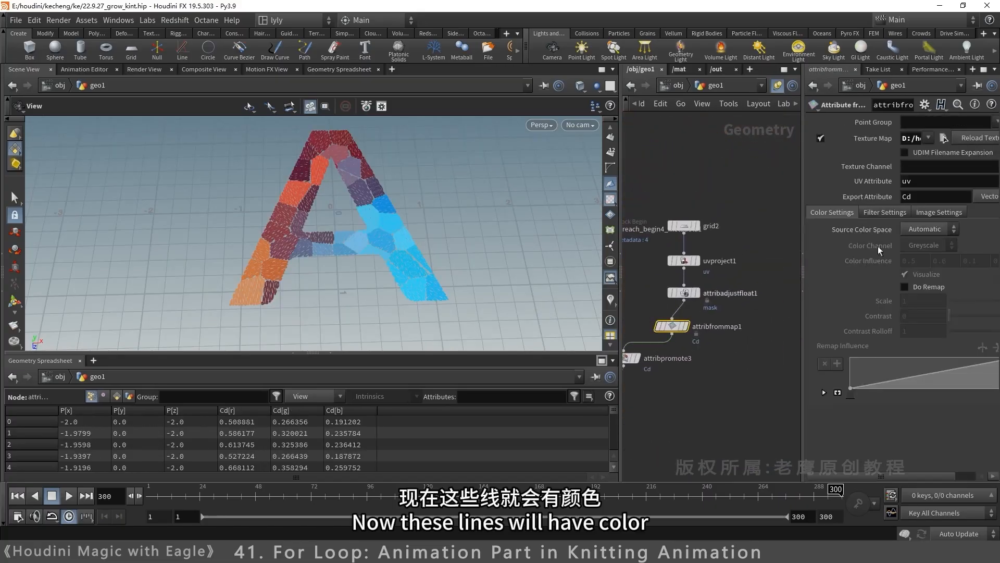
{"action": "left_click", "coordinate": [943, 138]}
{"action": "scroll", "coordinate": [990, 209], "scroll_direction": "down", "scroll_amount": 5}
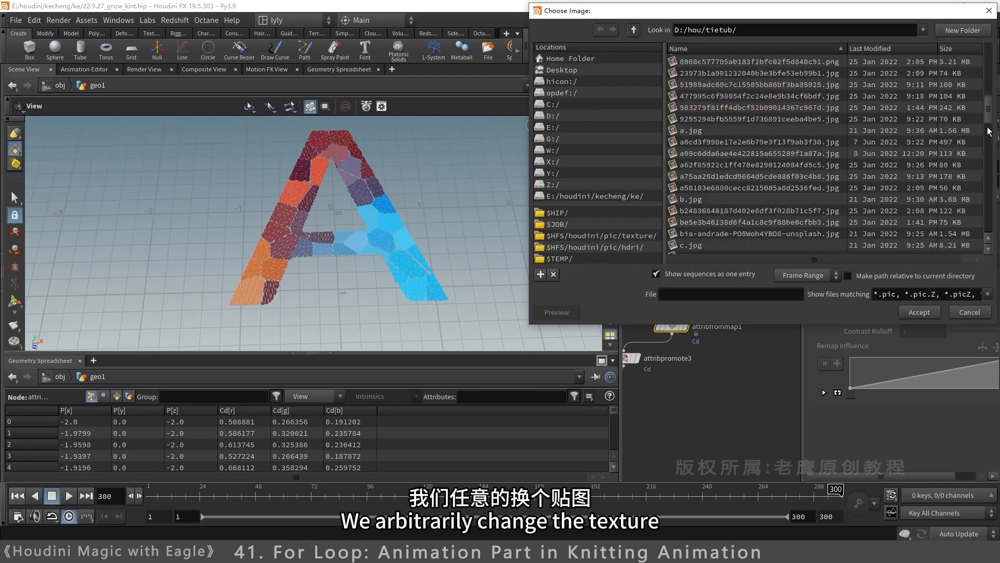
{"action": "double_click", "coordinate": [747, 166]}
{"action": "left_click", "coordinate": [943, 138]}
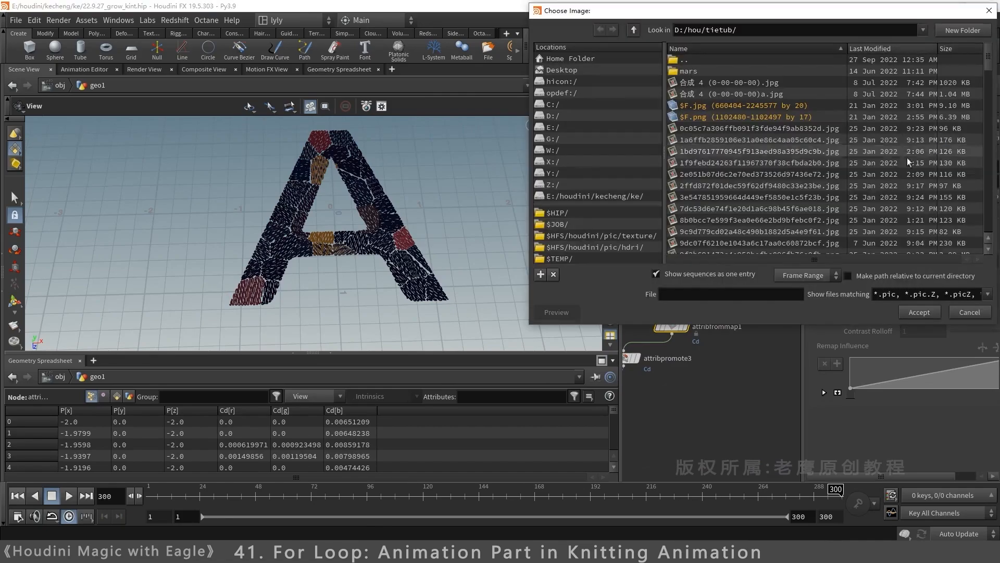
{"action": "left_click", "coordinate": [732, 213]}
{"action": "double_click", "coordinate": [732, 212]}
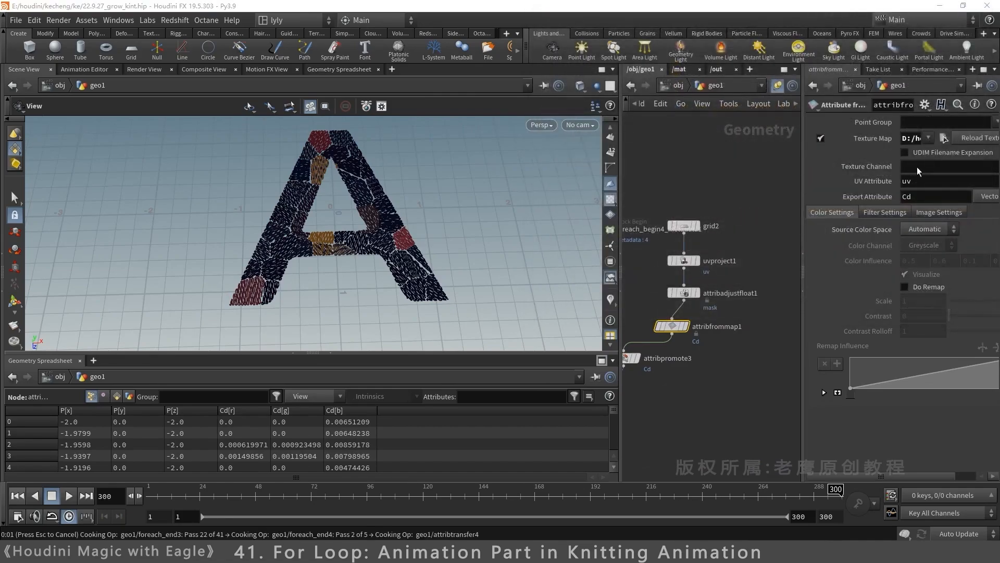
Step: Replace attribfrommap1's texture map with another image from D:/hou/tietub and examine the colors of the line groups up close
{"action": "left_click", "coordinate": [943, 138]}
{"action": "double_click", "coordinate": [789, 211]}
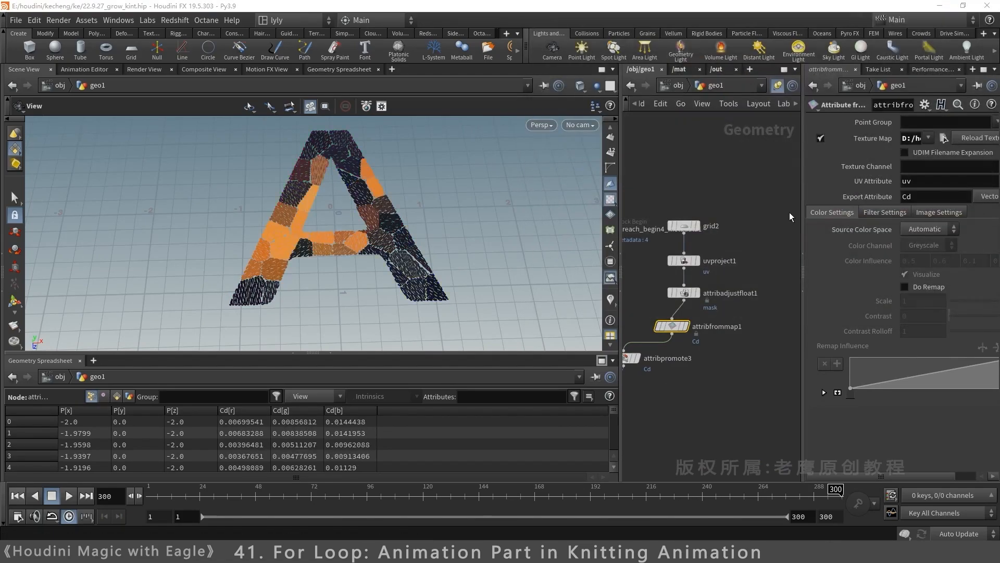
{"action": "scroll", "coordinate": [422, 255], "scroll_direction": "up", "scroll_amount": 6}
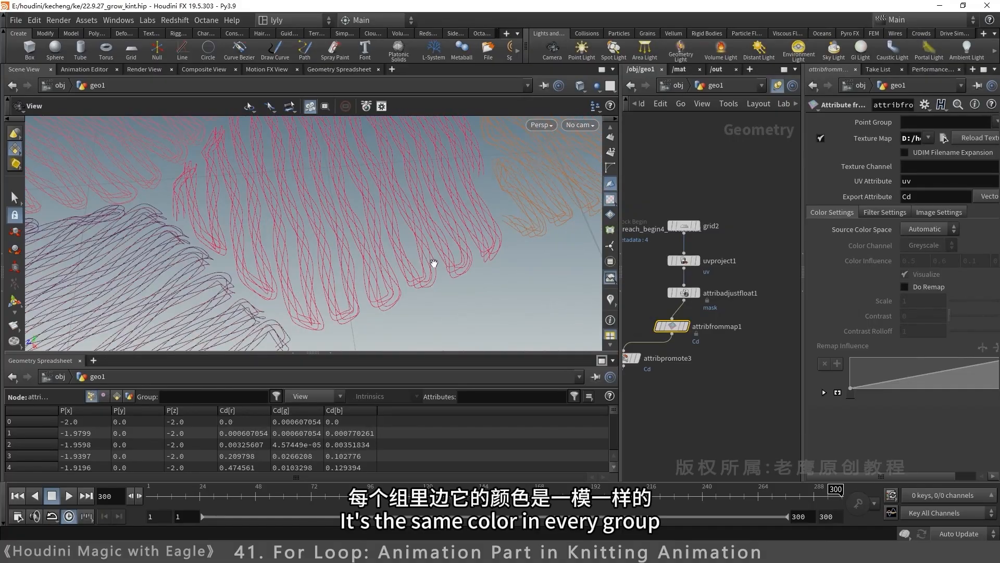
{"action": "scroll", "coordinate": [445, 266], "scroll_direction": "down", "scroll_amount": 3}
{"action": "middle_click_drag", "start_coordinate": [447, 201], "coordinate": [599, 153]}
{"action": "scroll", "coordinate": [599, 154], "scroll_direction": "down", "scroll_amount": 3}
Step: Display the output of foreach_end4 and widen the network and parameter area
{"action": "middle_click_drag", "start_coordinate": [670, 399], "coordinate": [709, 386]}
{"action": "middle_click_drag", "start_coordinate": [652, 401], "coordinate": [762, 349]}
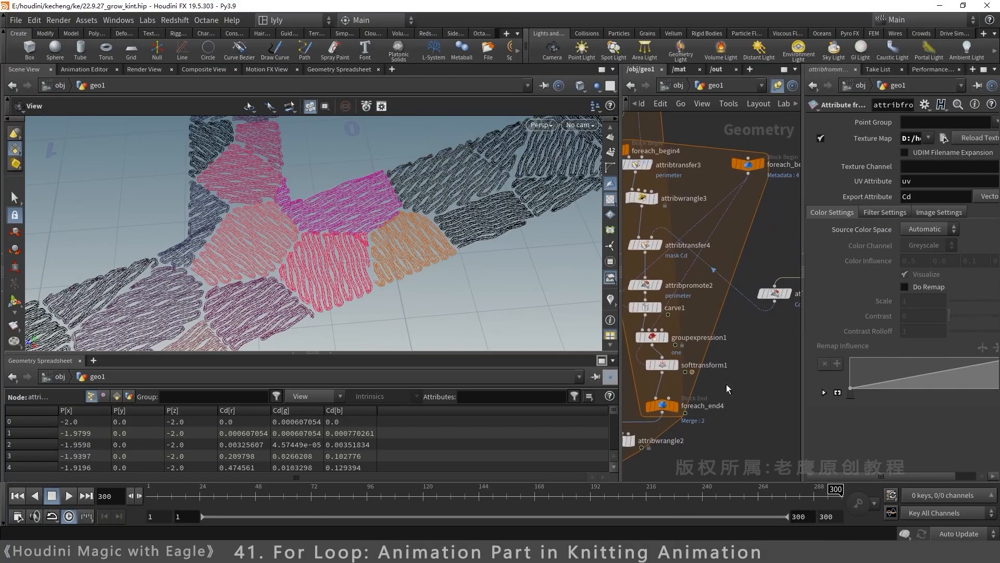
{"action": "left_click", "coordinate": [677, 410]}
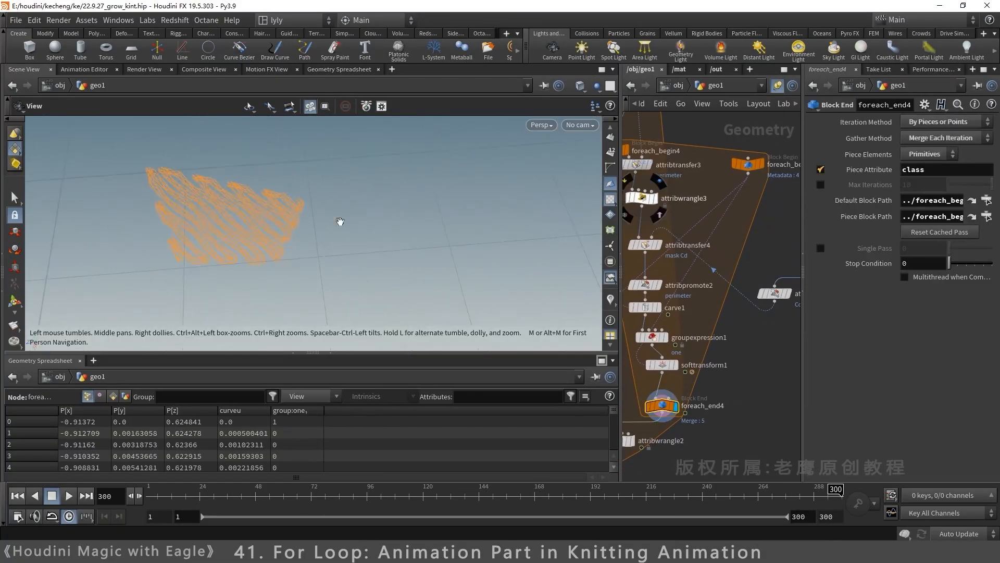
{"action": "left_click_drag", "start_coordinate": [622, 355], "coordinate": [405, 355]}
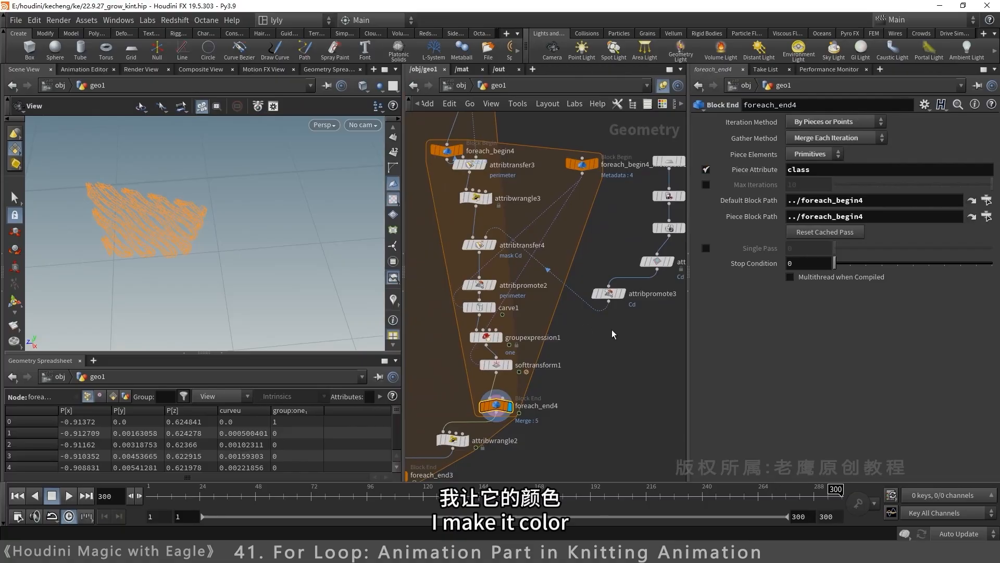
Step: Add a spare input to attribfrommap1 and link it to foreach_begin4_metadata1
{"action": "middle_click_drag", "start_coordinate": [611, 333], "coordinate": [577, 363]}
{"action": "left_click", "coordinate": [585, 306]}
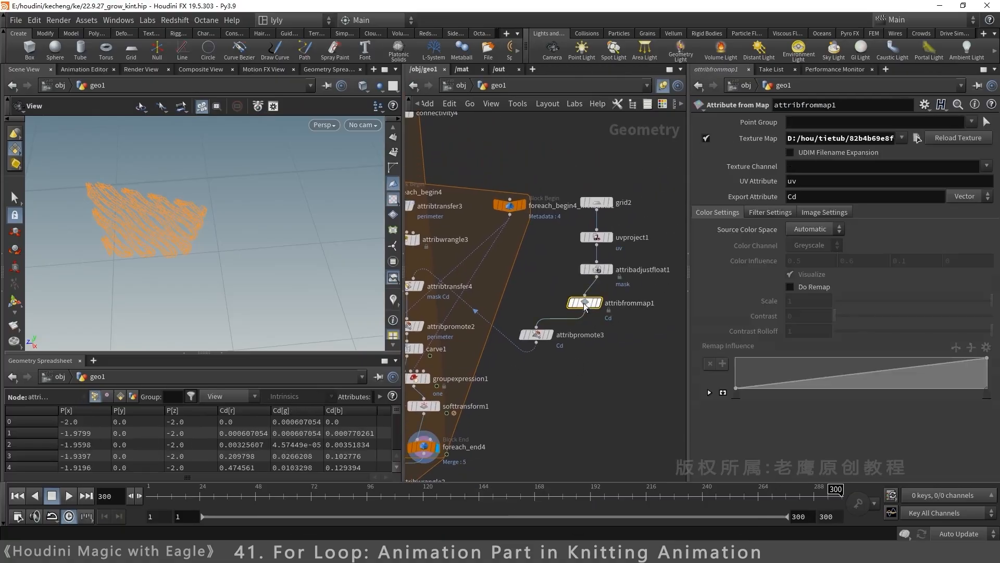
{"action": "mouse_move", "coordinate": [591, 311]}
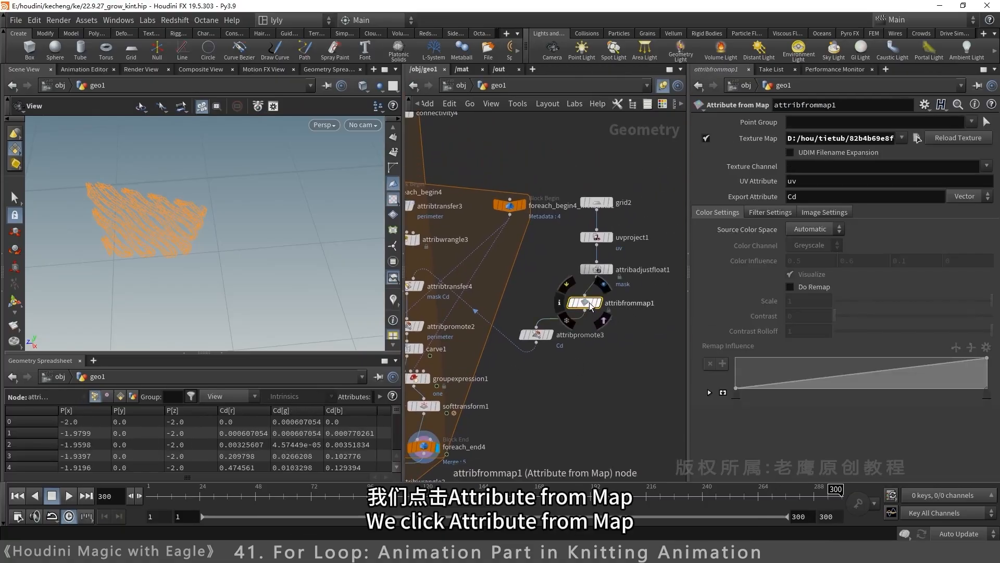
{"action": "left_click", "coordinate": [813, 215]}
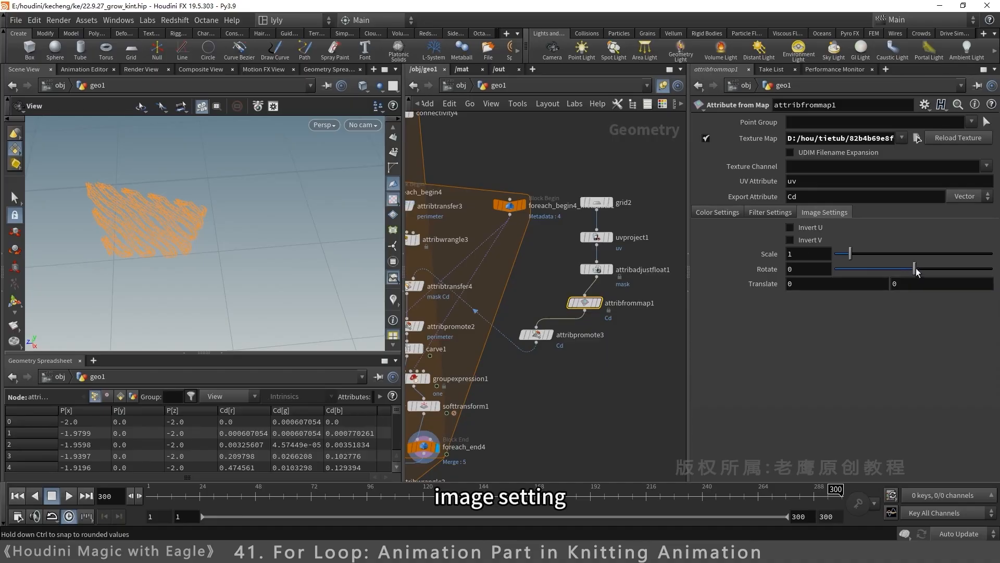
{"action": "left_click", "coordinate": [925, 104]}
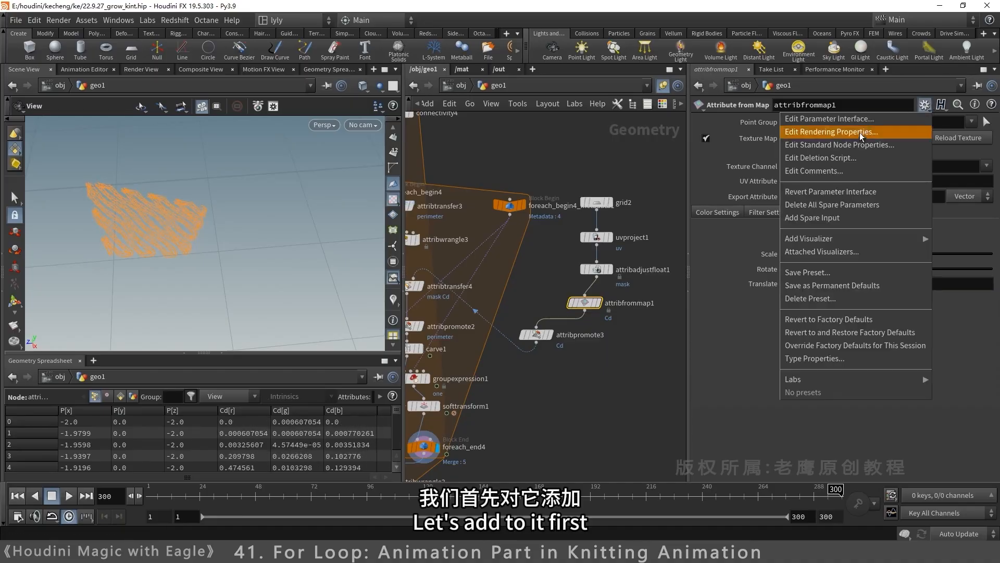
{"action": "left_click", "coordinate": [802, 217]}
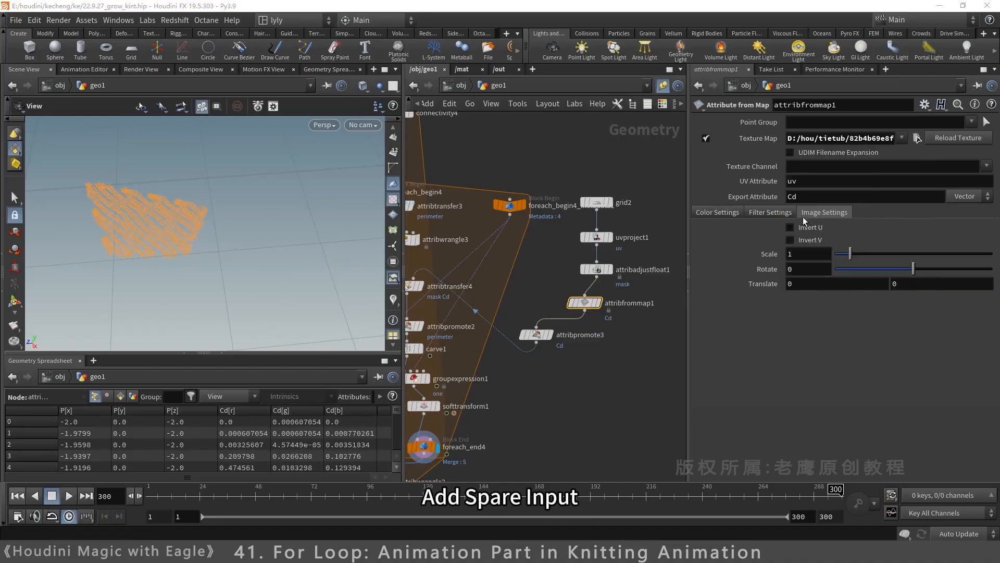
{"action": "left_click_drag", "start_coordinate": [519, 209], "coordinate": [882, 387]}
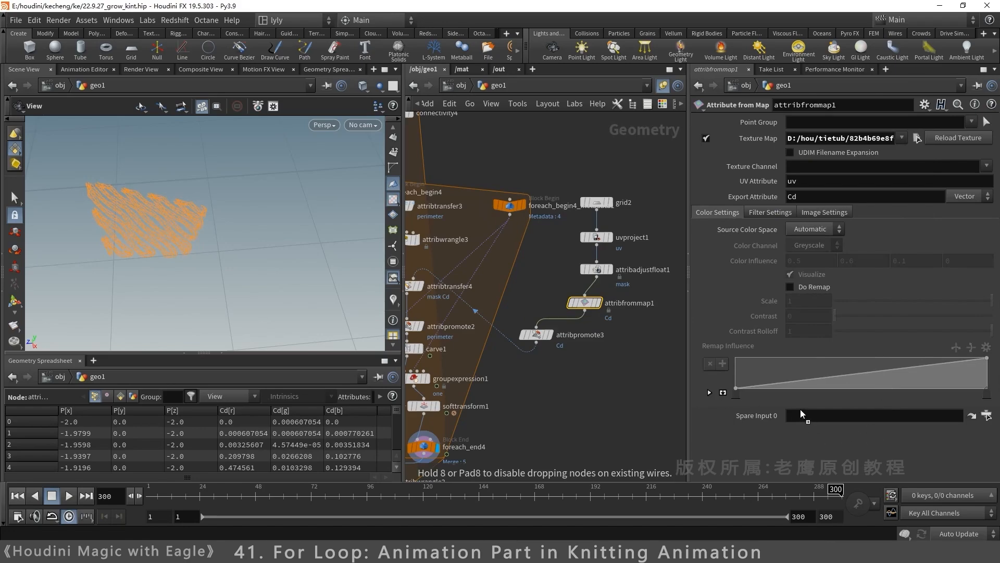
{"action": "left_click_drag", "start_coordinate": [801, 408], "coordinate": [801, 415]}
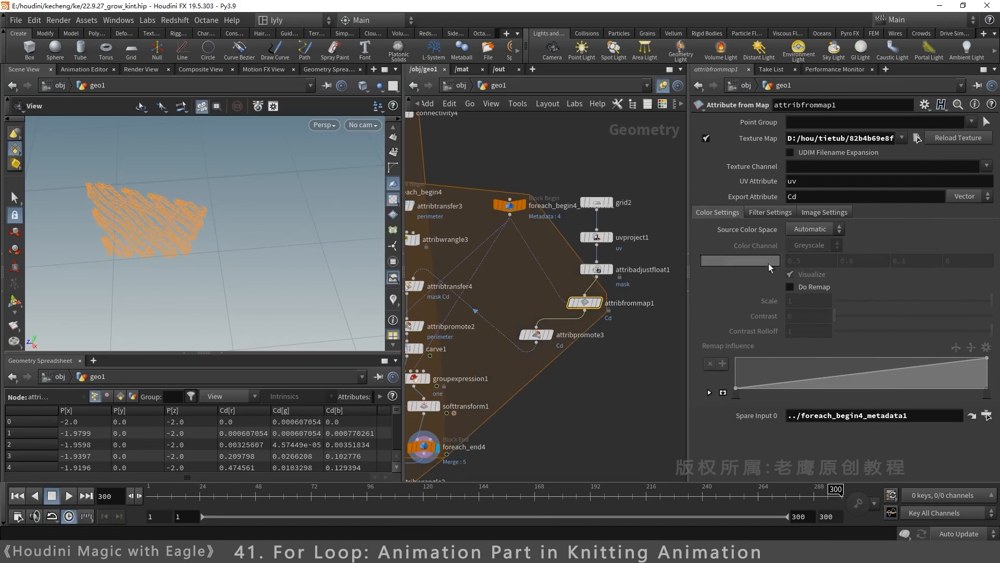
Step: Set attribfrommap1's image Translate X to the expression rand(detail(-1,"iteration",0))
{"action": "left_click", "coordinate": [824, 212]}
{"action": "left_click", "coordinate": [860, 284]}
{"action": "type", "text": "detail(-1,"}
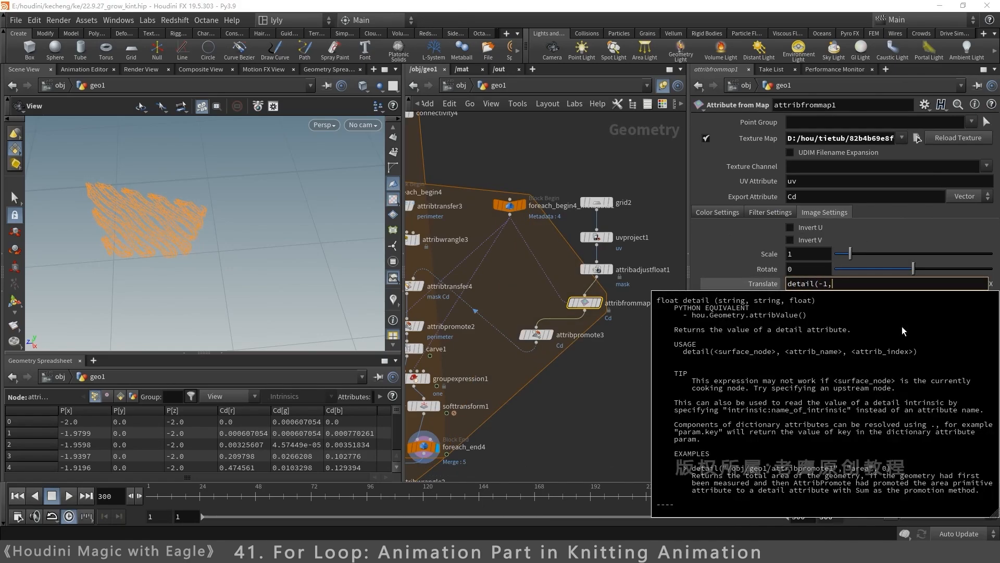
{"action": "type", "text": "\"iteration\",0)"}
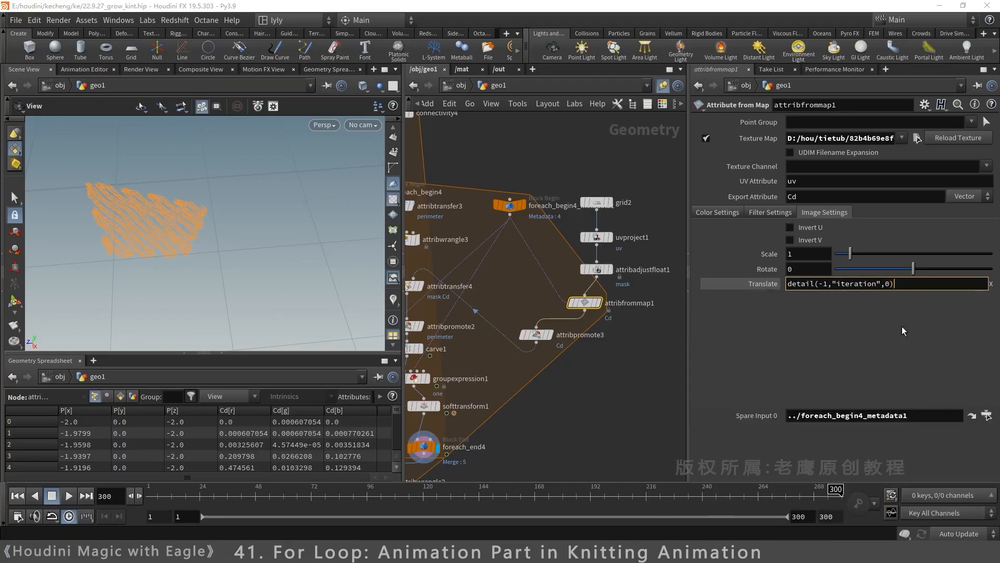
{"action": "key", "text": "Home"}
{"action": "type", "text": "rand("}
{"action": "key", "text": "End"}
{"action": "type", "text": ")"}
{"action": "key", "text": "Return"}
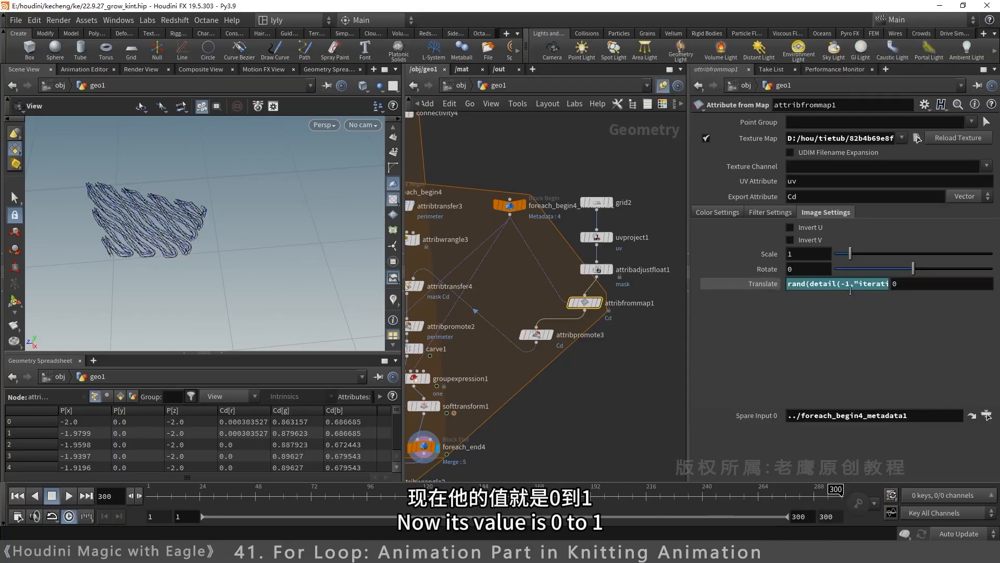
Step: Display and select foreach_end3 to show the recolored lines of the whole letter
{"action": "middle_click_drag", "start_coordinate": [574, 386], "coordinate": [653, 316]}
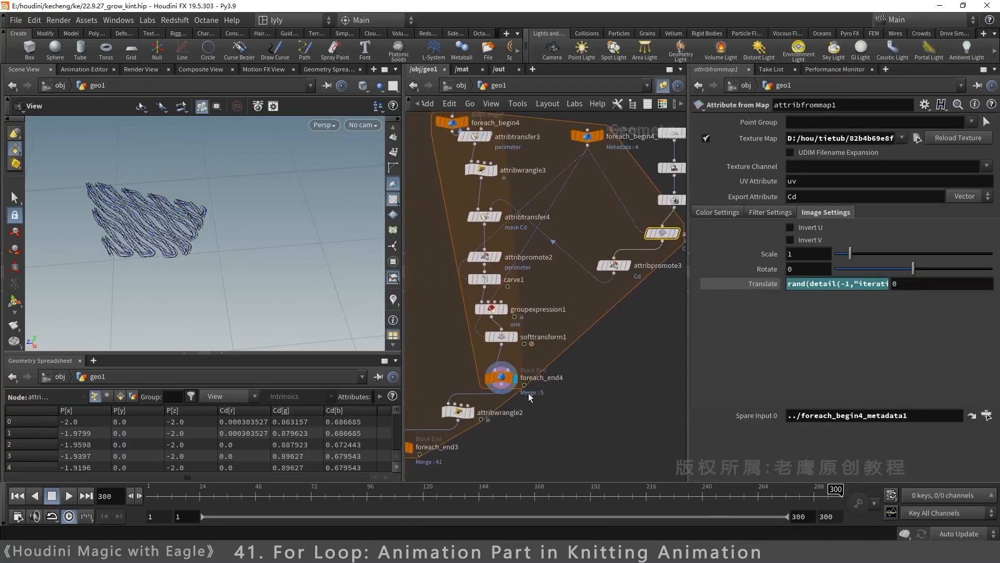
{"action": "middle_click_drag", "start_coordinate": [529, 393], "coordinate": [611, 342]}
{"action": "left_click", "coordinate": [495, 398]}
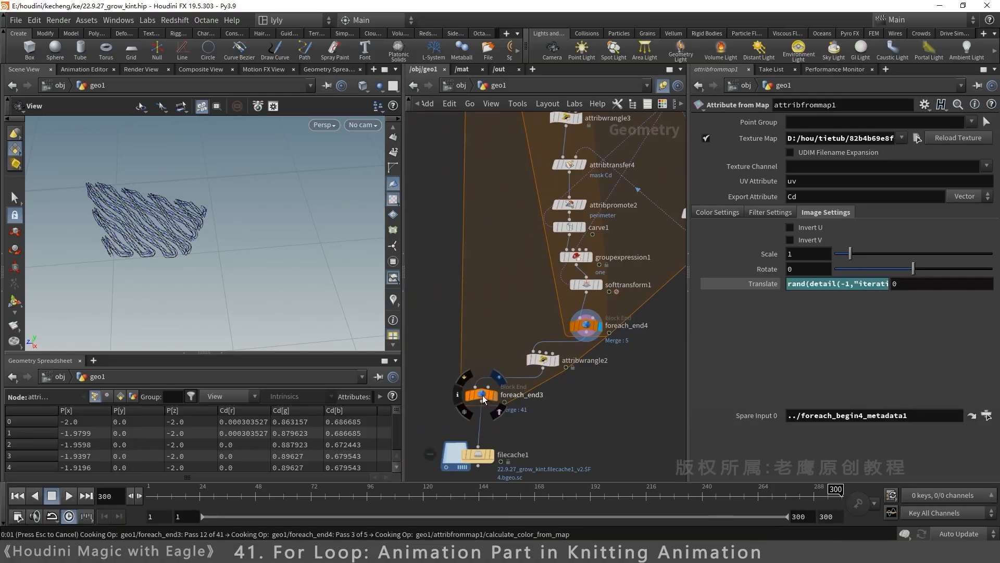
{"action": "left_click", "coordinate": [481, 394]}
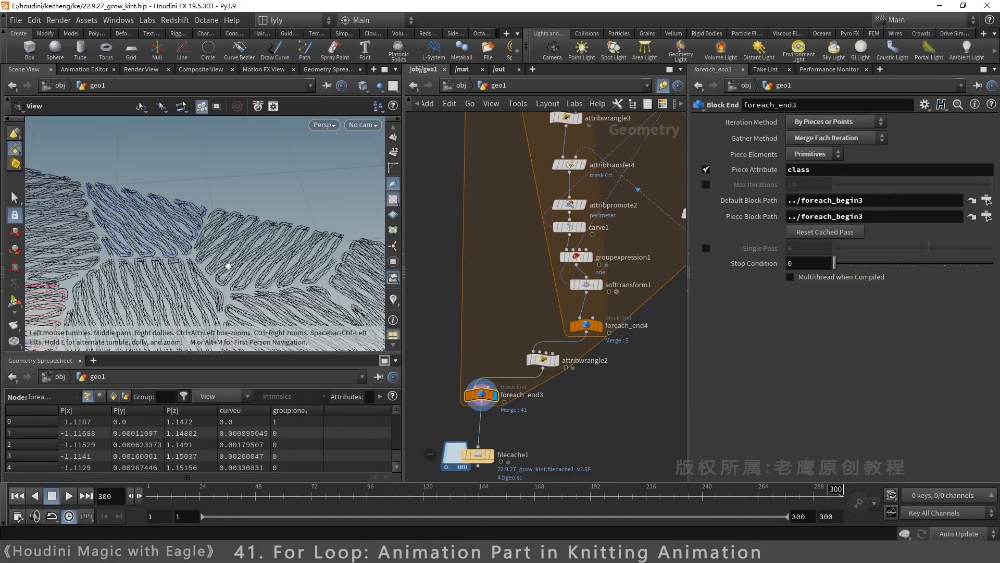
Step: Examine how the colors vary within and between the neighbouring line groups of the letter A
{"action": "scroll", "coordinate": [122, 233], "scroll_direction": "down", "scroll_amount": 4}
{"action": "middle_click_drag", "start_coordinate": [227, 237], "coordinate": [212, 261]}
{"action": "scroll", "coordinate": [346, 230], "scroll_direction": "up", "scroll_amount": 3}
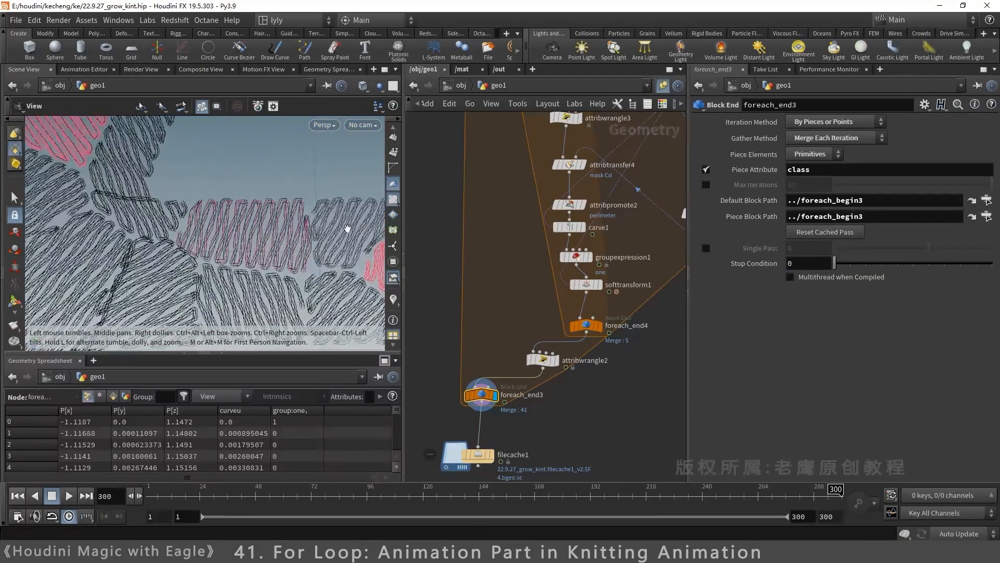
{"action": "left_click_drag", "start_coordinate": [346, 230], "coordinate": [302, 282]}
{"action": "scroll", "coordinate": [339, 281], "scroll_direction": "up", "scroll_amount": 3}
{"action": "middle_click_drag", "start_coordinate": [348, 259], "coordinate": [226, 256]}
{"action": "right_click_drag", "start_coordinate": [273, 212], "coordinate": [113, 311]}
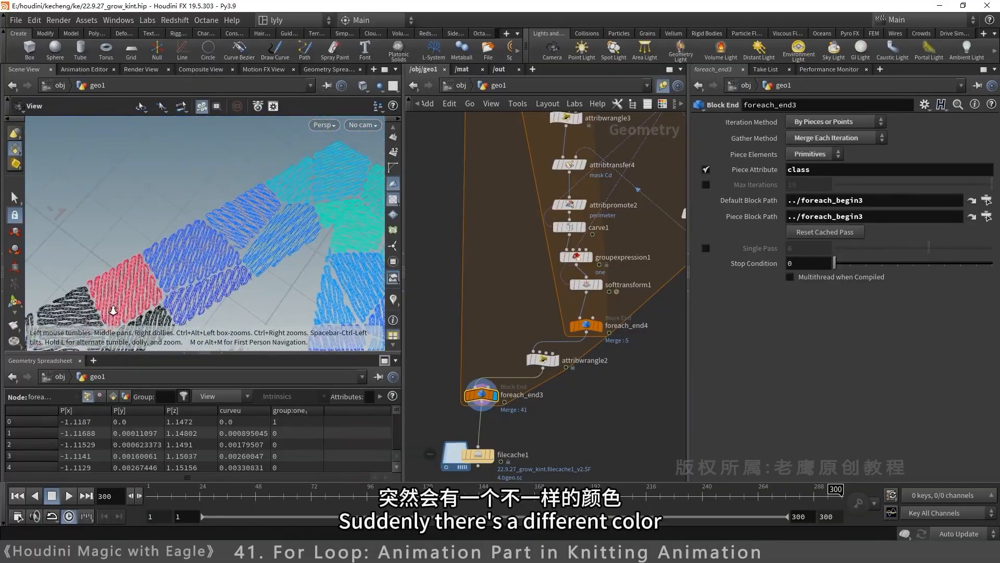
{"action": "right_click_drag", "start_coordinate": [280, 259], "coordinate": [188, 292]}
{"action": "left_click_drag", "start_coordinate": [187, 292], "coordinate": [300, 288]}
{"action": "middle_click_drag", "start_coordinate": [300, 288], "coordinate": [207, 181]}
{"action": "right_click_drag", "start_coordinate": [168, 208], "coordinate": [347, 207]}
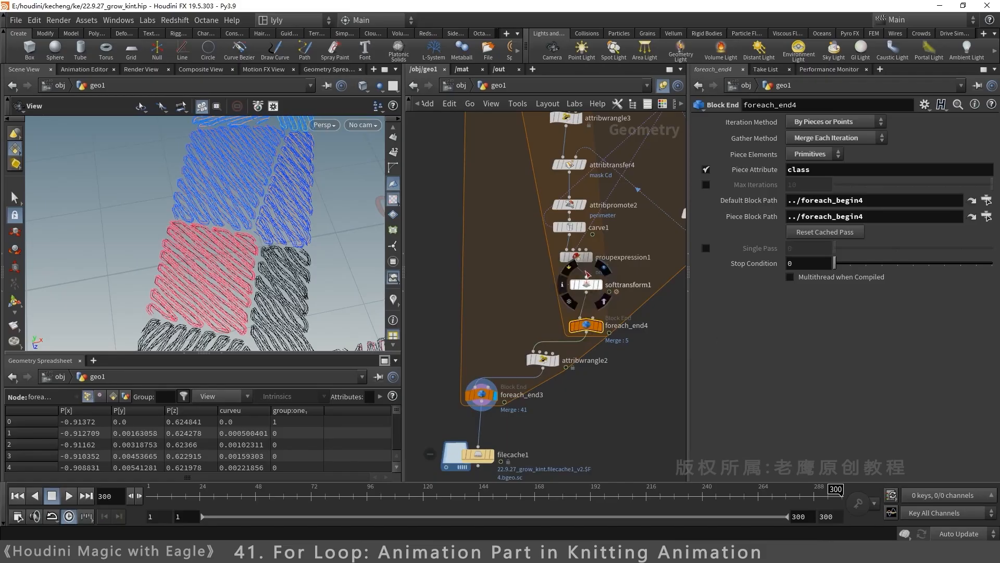
Step: Divide attribfrommap1's Translate X expression by 3, giving rand(detail(-1,"iteration",0))/3
{"action": "middle_click_drag", "start_coordinate": [633, 271], "coordinate": [482, 314]}
{"action": "left_click", "coordinate": [590, 225]}
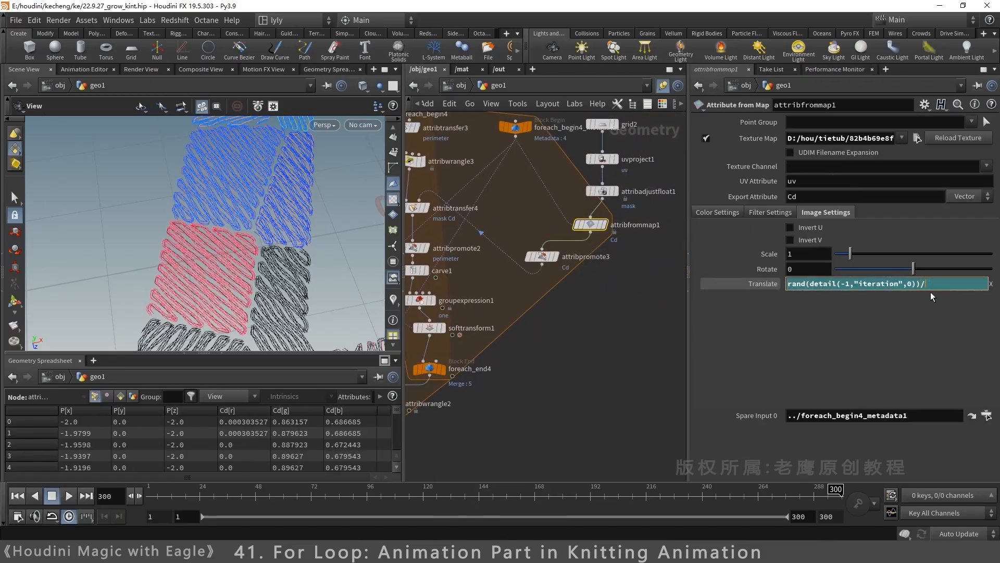
{"action": "type", "text": "3"}
{"action": "key", "text": "Return"}
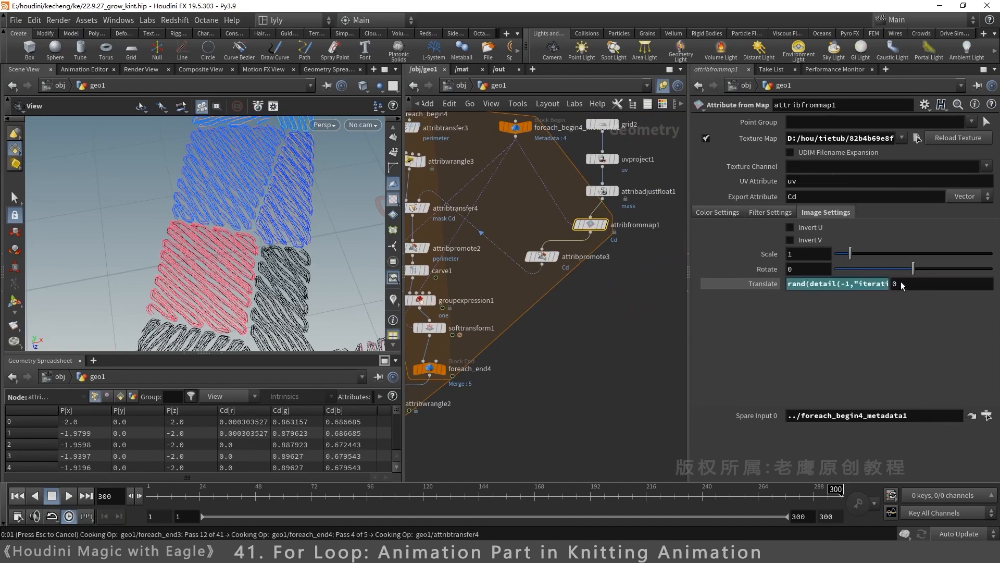
Step: Set attribfrommap1's Translate Y to the expression rand(detail(-1,"iteration",0)*3)/3
{"action": "left_click", "coordinate": [904, 283]}
{"action": "type", "text": "rand(detail(-1,\"iteration\",0))/3"}
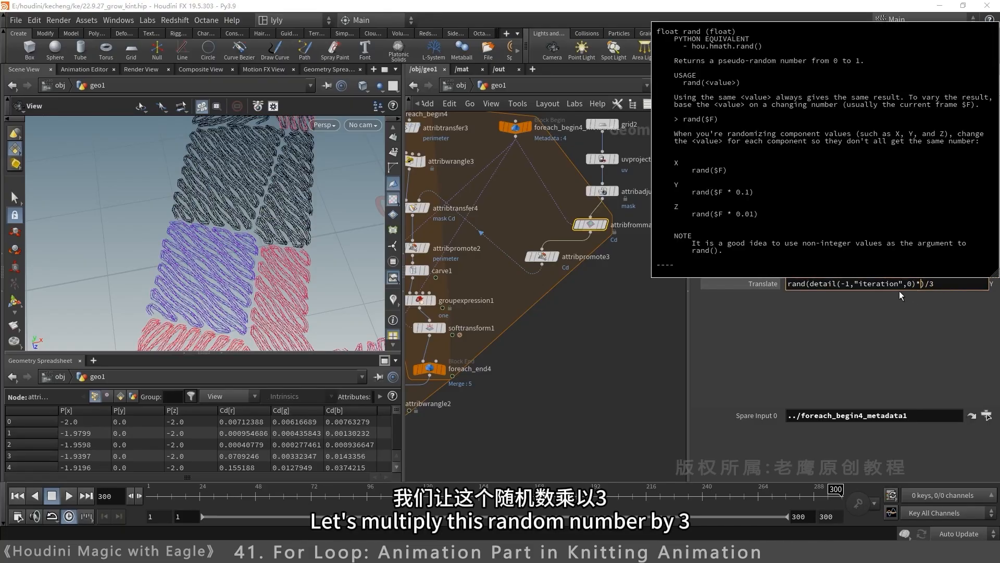
{"action": "key", "text": "Return"}
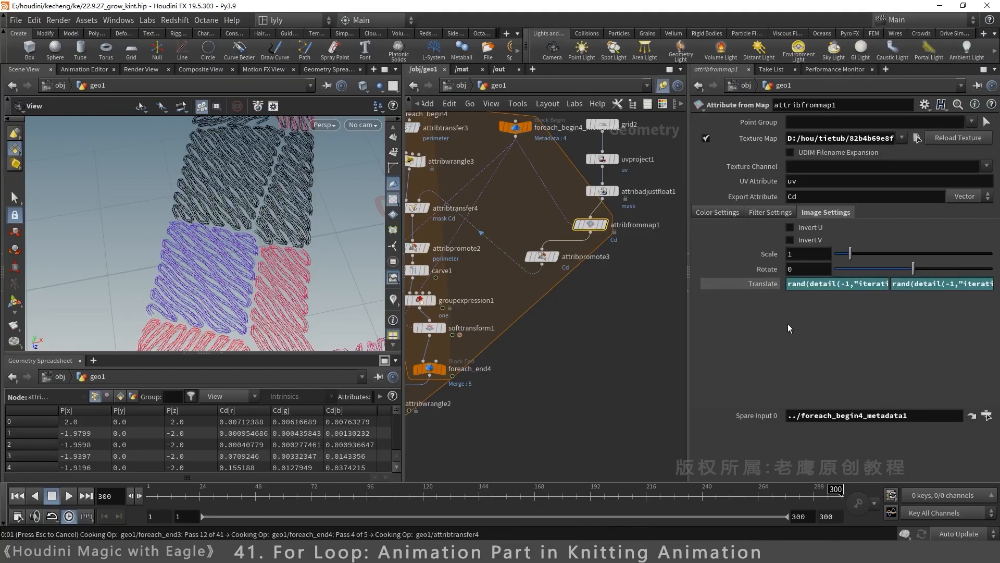
Step: Raise the divisor of attribfrommap1's Translate Y expression, first to 6 and then further, to weaken the random color offset
{"action": "double_click", "coordinate": [926, 285]}
{"action": "key", "text": "Return"}
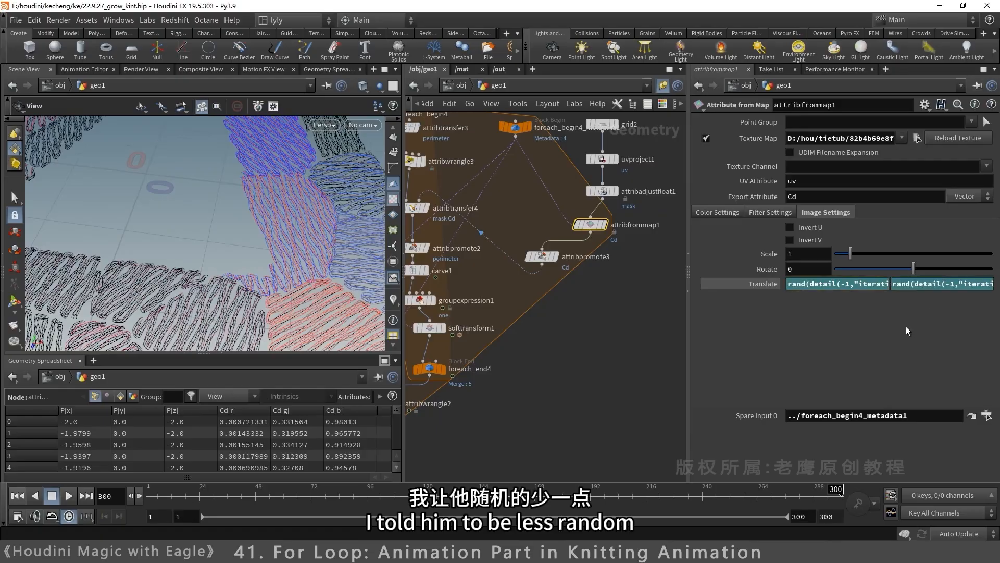
{"action": "left_click", "coordinate": [934, 284]}
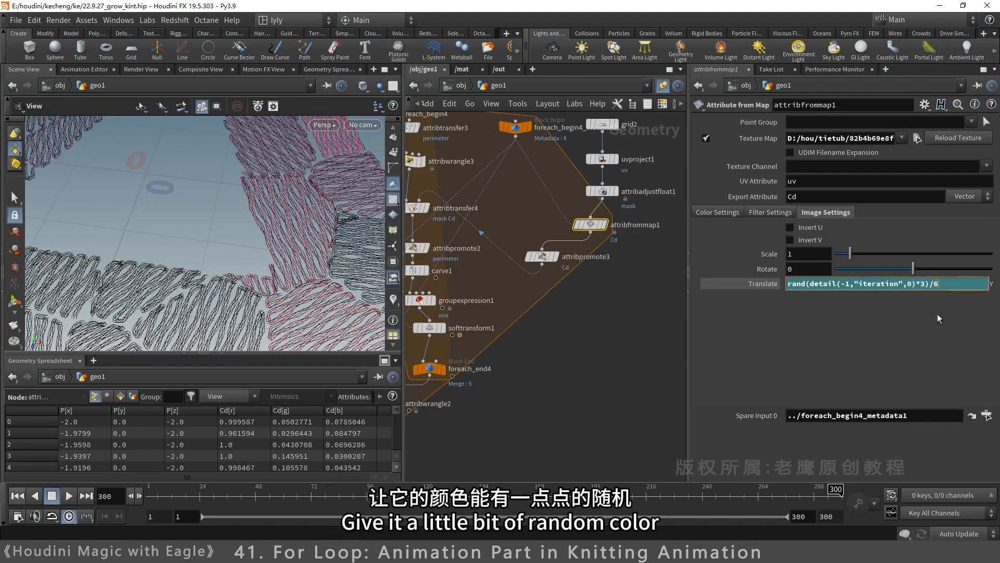
{"action": "right_click_drag", "start_coordinate": [343, 278], "coordinate": [250, 219]}
{"action": "left_click_drag", "start_coordinate": [939, 284], "coordinate": [934, 287]}
{"action": "type", "text": "12"}
{"action": "key", "text": "Return"}
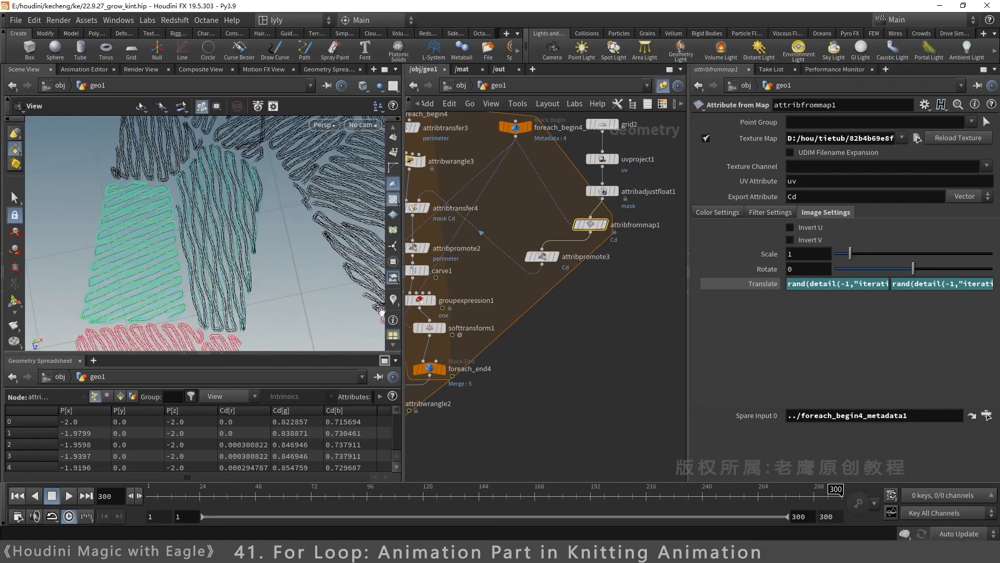
{"action": "right_click_drag", "start_coordinate": [360, 281], "coordinate": [304, 261]}
{"action": "middle_click_drag", "start_coordinate": [304, 261], "coordinate": [305, 220]}
{"action": "left_click_drag", "start_coordinate": [319, 231], "coordinate": [309, 210]}
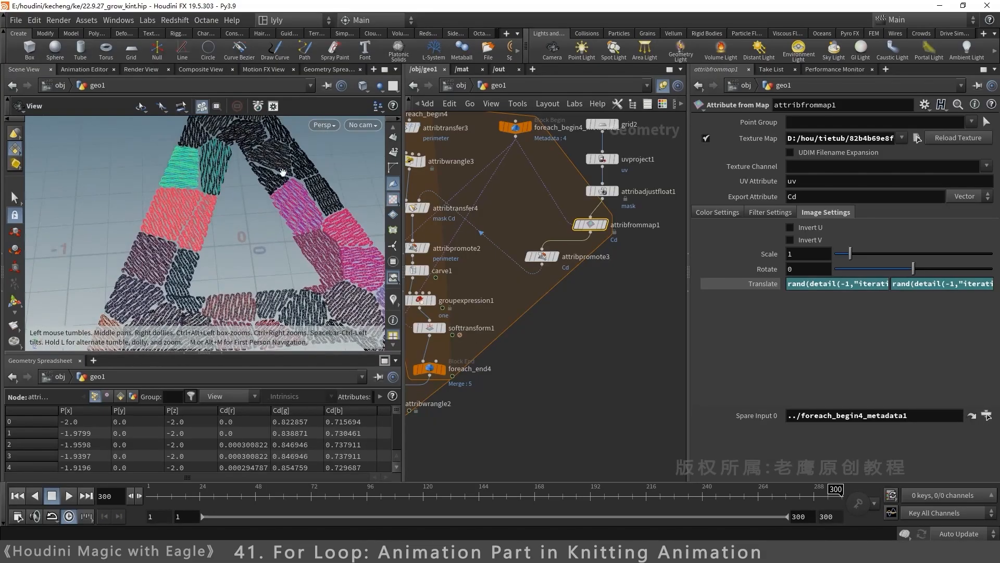
{"action": "middle_click_drag", "start_coordinate": [283, 172], "coordinate": [276, 259]}
Step: Set the Force Total Count of scatter2 to 30
{"action": "middle_click_drag", "start_coordinate": [566, 347], "coordinate": [666, 470]}
{"action": "middle_click_drag", "start_coordinate": [471, 183], "coordinate": [587, 459]}
{"action": "left_click", "coordinate": [475, 151]}
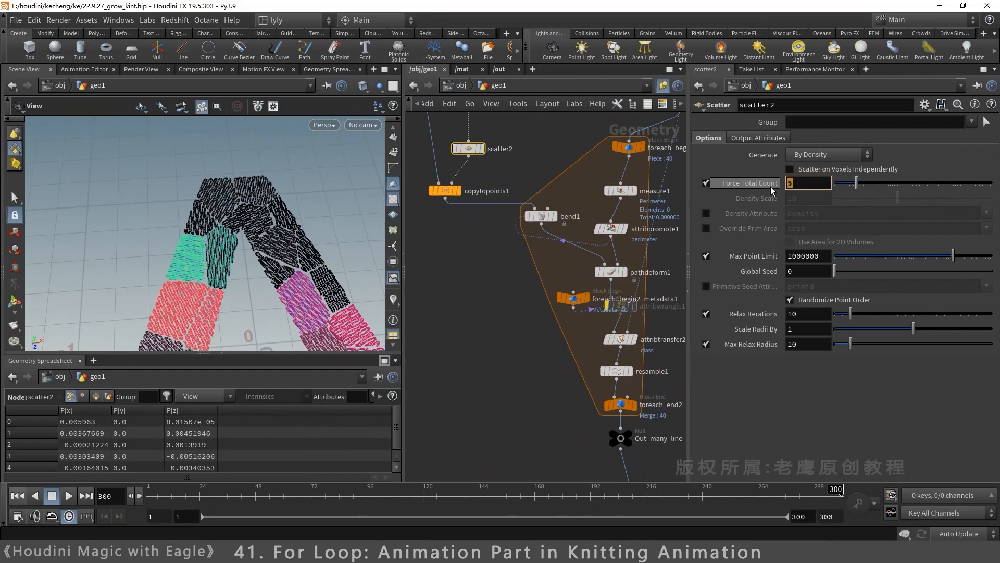
{"action": "type", "text": "30"}
{"action": "key", "text": "Return"}
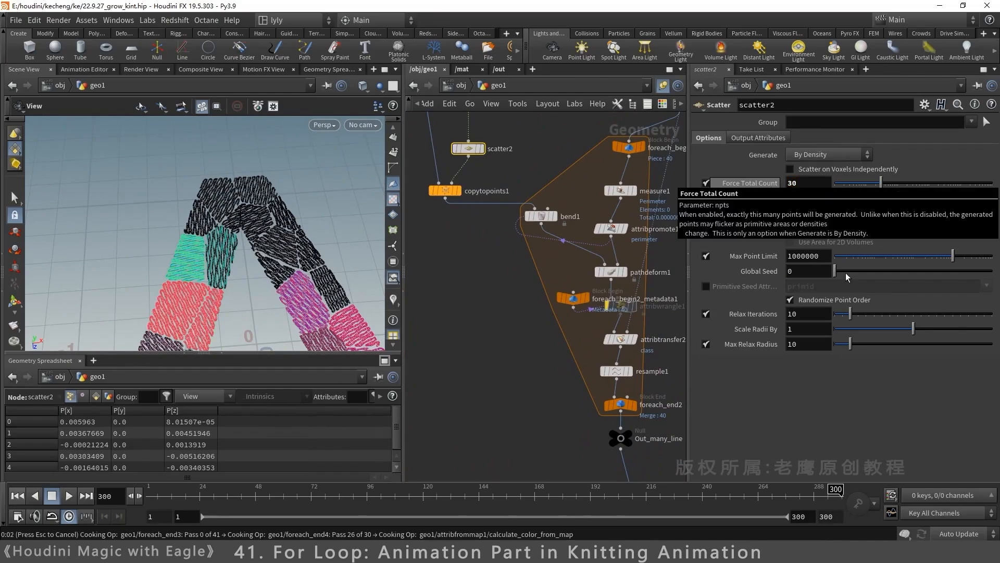
Step: Examine the denser colored strands up close and across the whole letter A
{"action": "scroll", "coordinate": [313, 263], "scroll_direction": "up", "scroll_amount": 6}
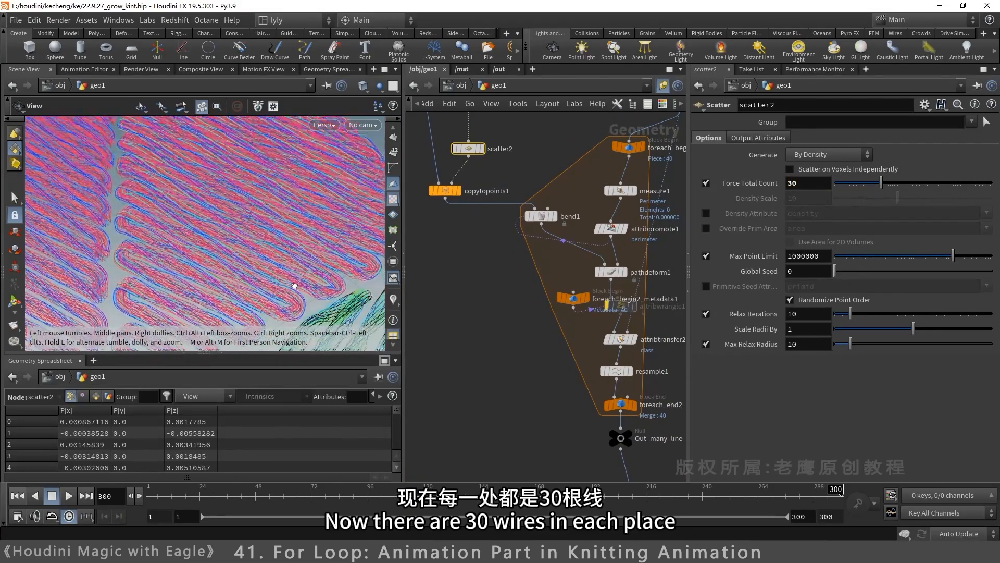
{"action": "left_click_drag", "start_coordinate": [295, 286], "coordinate": [350, 279]}
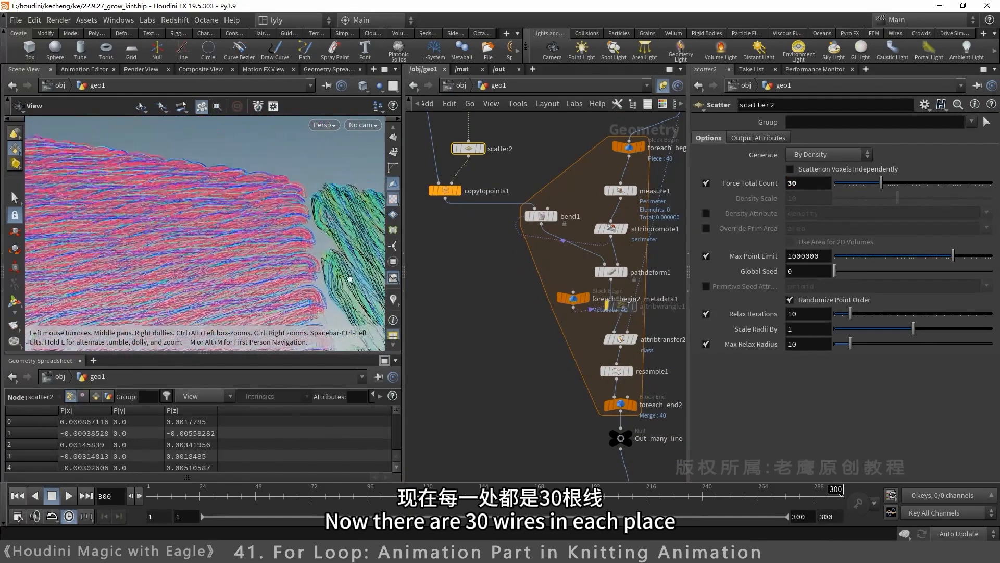
{"action": "right_click_drag", "start_coordinate": [350, 279], "coordinate": [139, 281]}
{"action": "left_click_drag", "start_coordinate": [139, 281], "coordinate": [276, 312]}
{"action": "middle_click_drag", "start_coordinate": [277, 312], "coordinate": [284, 206]}
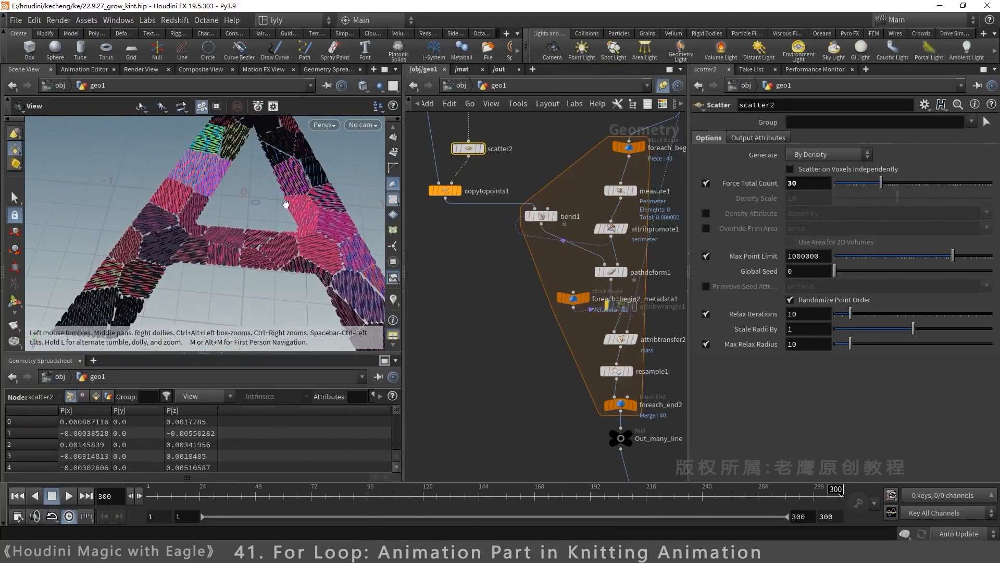
{"action": "right_click_drag", "start_coordinate": [284, 205], "coordinate": [317, 260]}
{"action": "left_click_drag", "start_coordinate": [316, 259], "coordinate": [311, 257]}
{"action": "right_click_drag", "start_coordinate": [311, 257], "coordinate": [634, 234]}
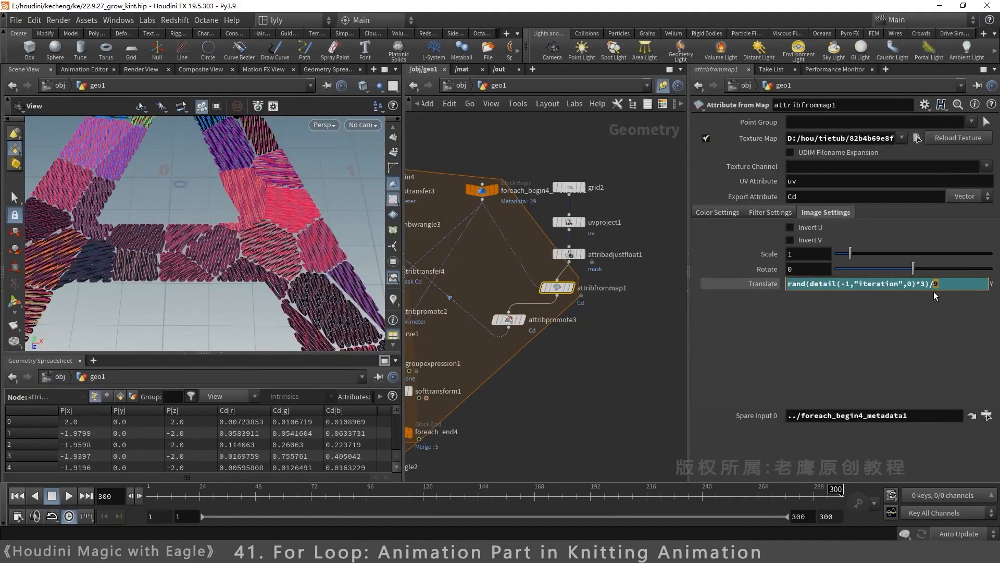
Step: Apply the edited divisor in attribfrommap1's Translate expression and review the letter A's recolored strands
{"action": "key", "text": "Return"}
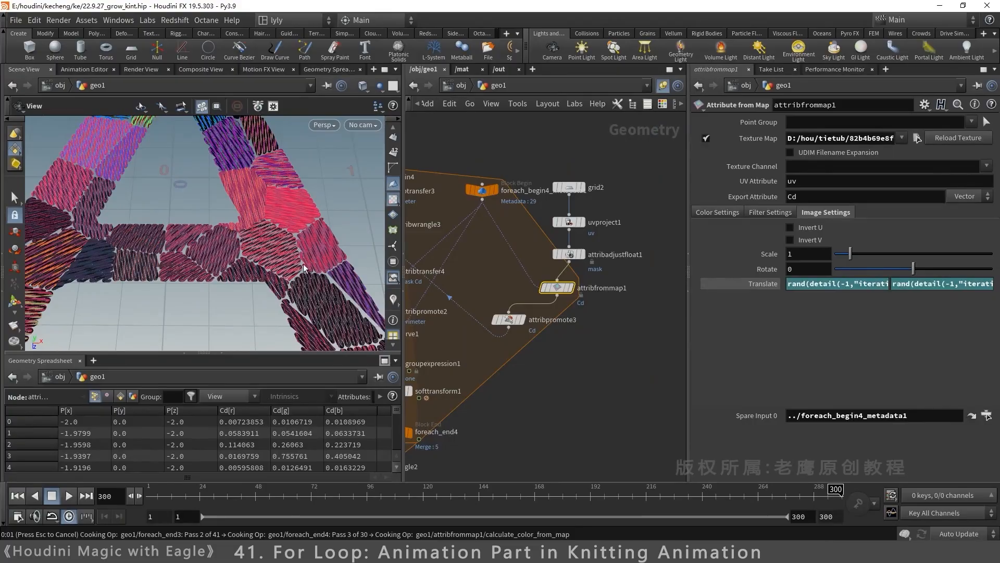
{"action": "right_click_drag", "start_coordinate": [308, 269], "coordinate": [232, 246]}
{"action": "middle_click_drag", "start_coordinate": [559, 359], "coordinate": [649, 334]}
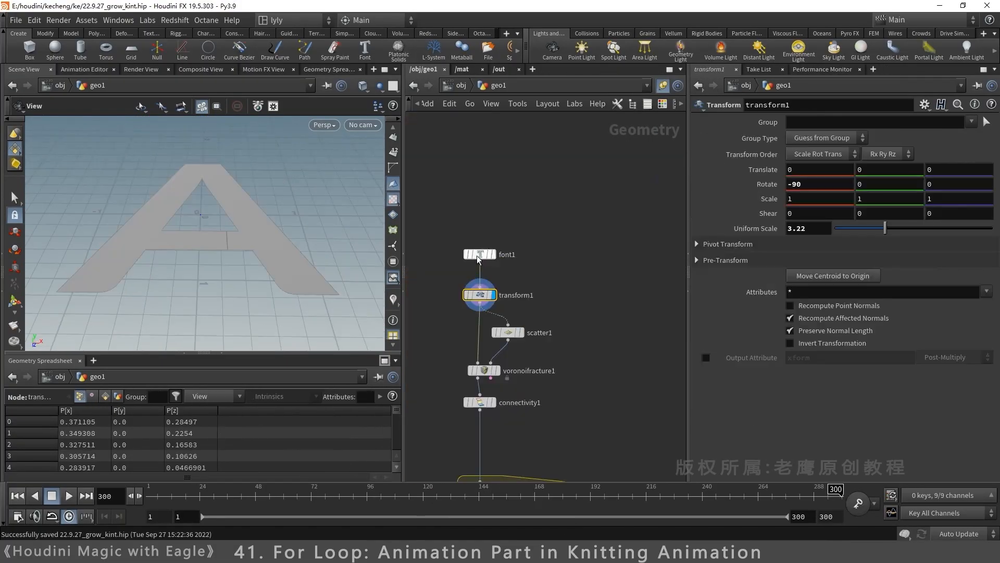
Step: Change font1's text to LY and tighten its Tracking to -0.2 and -0.13
{"action": "left_click", "coordinate": [480, 254]}
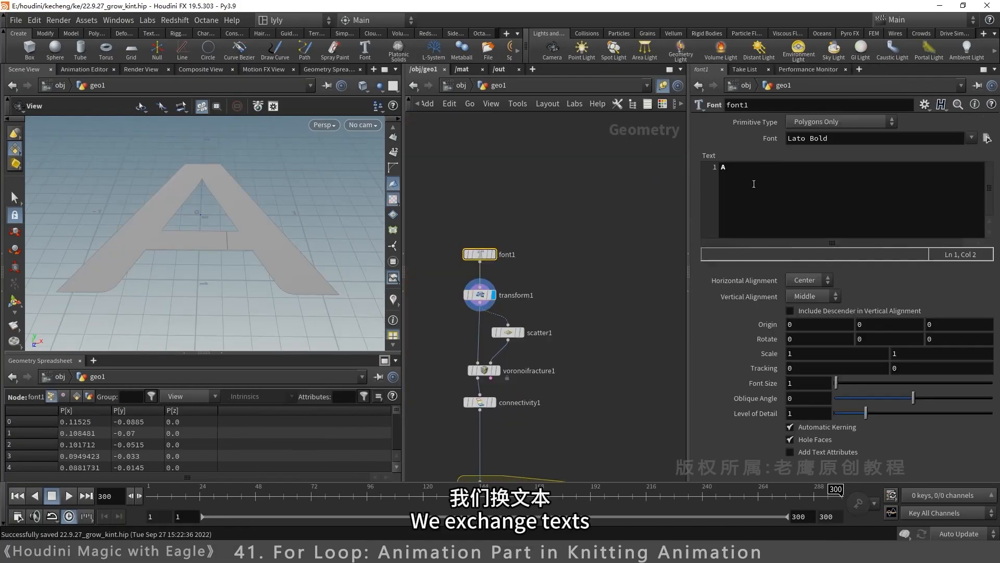
{"action": "type", "text": "LY"}
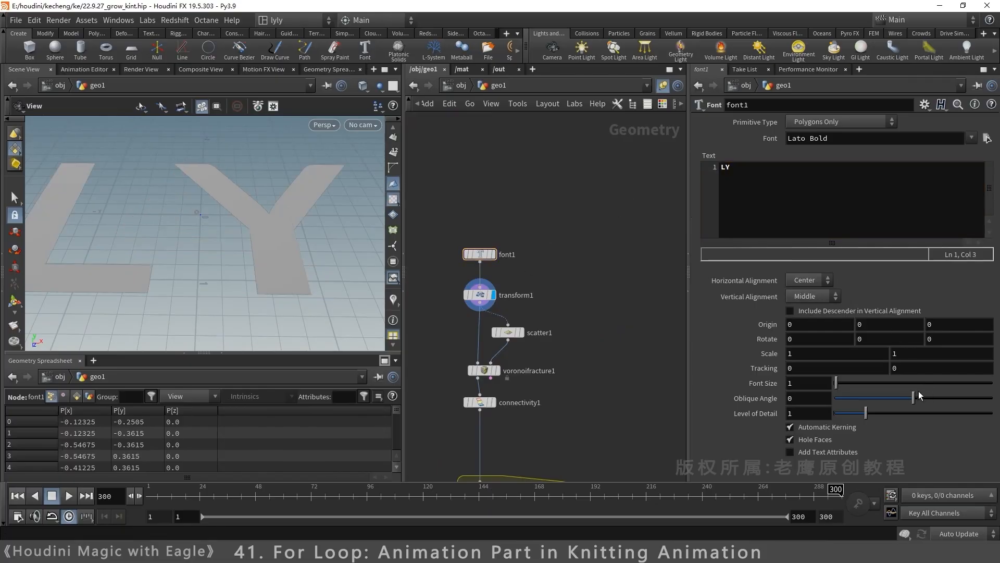
{"action": "middle_click_drag", "start_coordinate": [912, 371], "coordinate": [846, 402]}
{"action": "middle_click_drag", "start_coordinate": [847, 367], "coordinate": [726, 415]}
{"action": "middle_click_drag", "start_coordinate": [223, 201], "coordinate": [287, 208]}
{"action": "scroll", "coordinate": [294, 198], "scroll_direction": "down", "scroll_amount": 2}
Step: Display voronoifracture1 and set scatter1's Relax Iterations to 18 and Global Seed to 5.36
{"action": "left_click", "coordinate": [521, 332]}
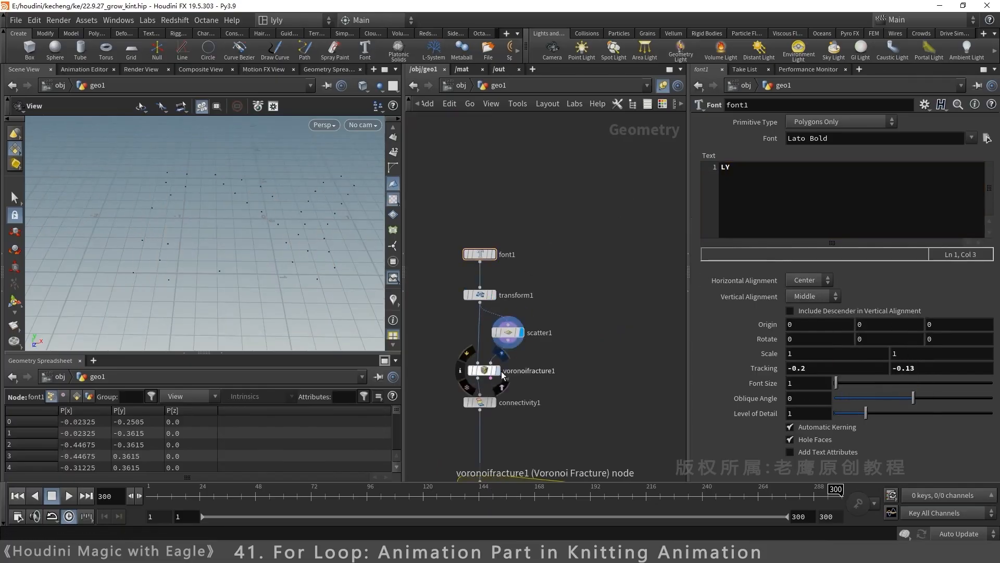
{"action": "left_click", "coordinate": [497, 370]}
{"action": "left_click", "coordinate": [508, 332]}
{"action": "left_click_drag", "start_coordinate": [850, 315], "coordinate": [891, 316]}
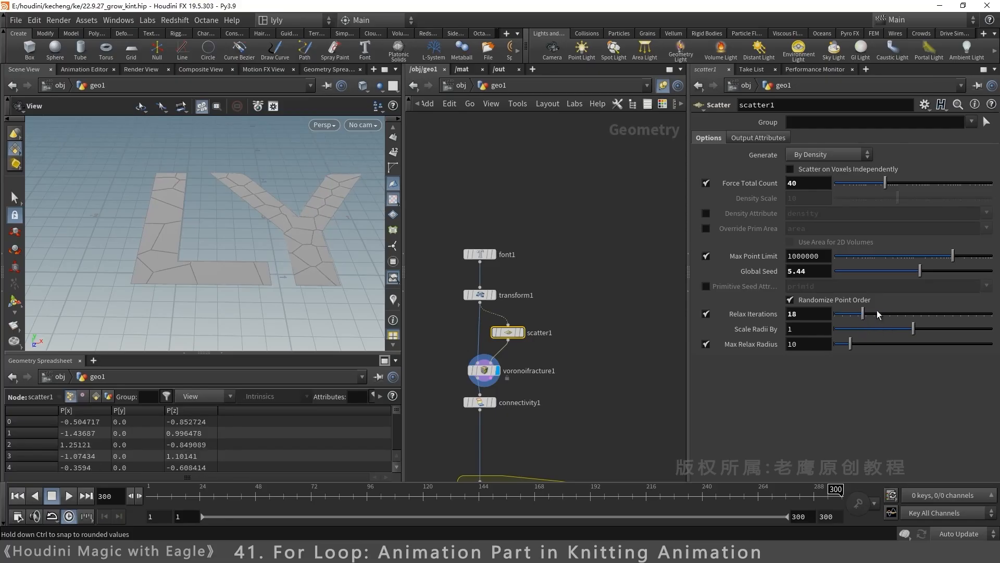
{"action": "left_click_drag", "start_coordinate": [920, 270], "coordinate": [919, 268]}
Step: Display the compile_end1 output and check the LY pieces at that stage
{"action": "middle_click_drag", "start_coordinate": [572, 437], "coordinate": [584, 225]}
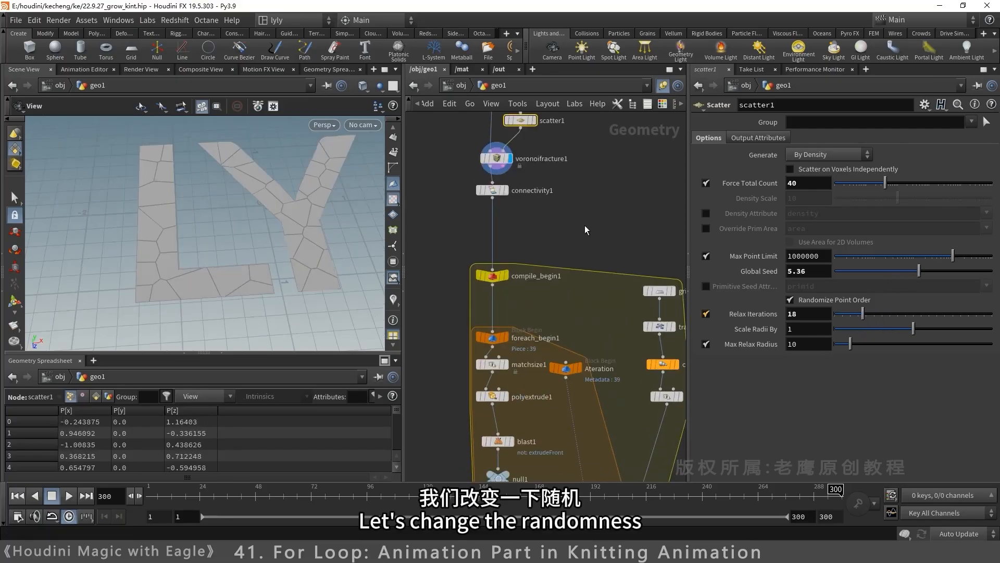
{"action": "middle_click_drag", "start_coordinate": [646, 471], "coordinate": [629, 344]}
{"action": "middle_click_drag", "start_coordinate": [676, 435], "coordinate": [651, 239]}
{"action": "middle_click_drag", "start_coordinate": [589, 380], "coordinate": [616, 236]}
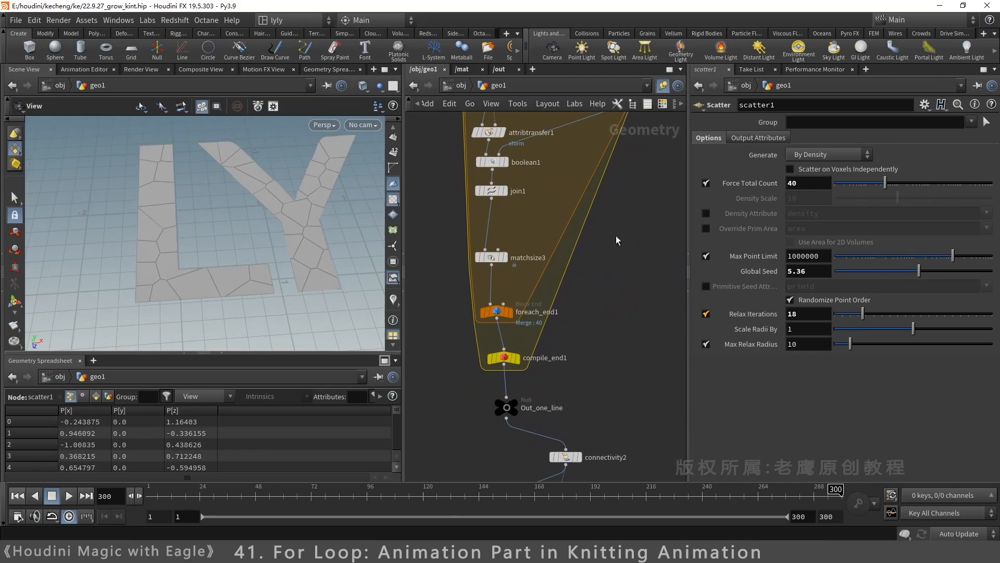
{"action": "left_click", "coordinate": [517, 358]}
{"action": "left_click_drag", "start_coordinate": [307, 234], "coordinate": [340, 235], "text": "alt"}
Step: Display the Out_many_line null and inspect the multi-strand lines across the LY letters
{"action": "middle_click_drag", "start_coordinate": [588, 351], "coordinate": [584, 196]}
{"action": "middle_click_drag", "start_coordinate": [612, 380], "coordinate": [628, 167]}
{"action": "left_click", "coordinate": [532, 421]}
{"action": "left_click", "coordinate": [520, 427]}
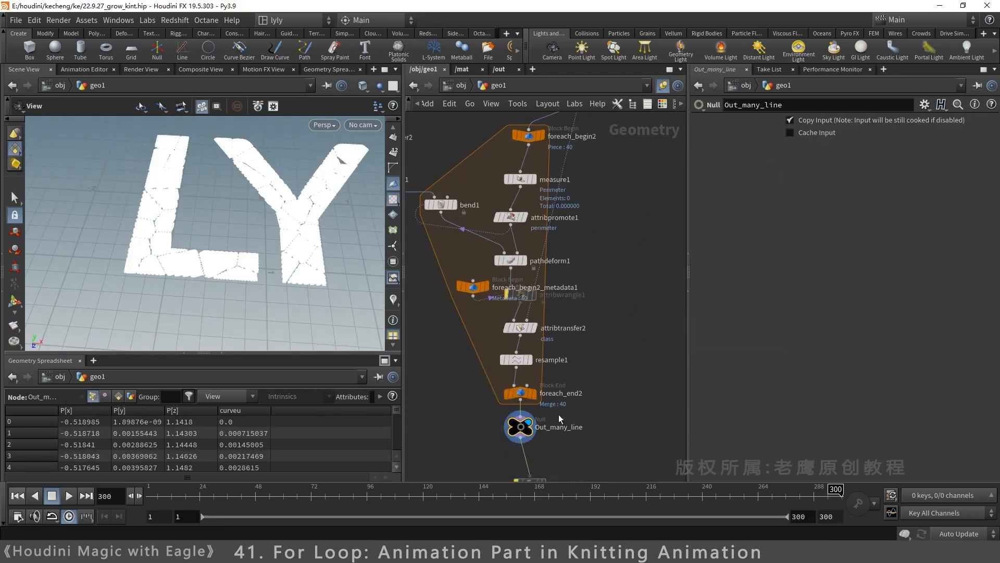
{"action": "left_click_drag", "start_coordinate": [250, 252], "coordinate": [283, 260]}
{"action": "right_click_drag", "start_coordinate": [283, 261], "coordinate": [297, 302]}
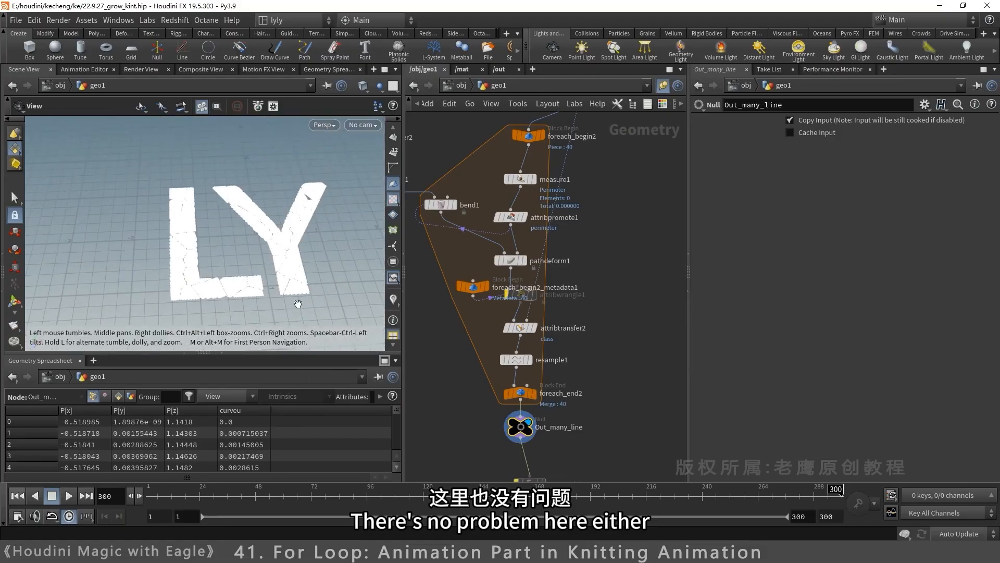
Step: Display foreach_end3 and examine the colored LY strands up close and as a whole for gaps
{"action": "middle_click_drag", "start_coordinate": [611, 378], "coordinate": [606, 139]}
{"action": "middle_click_drag", "start_coordinate": [651, 464], "coordinate": [566, 120]}
{"action": "middle_click_drag", "start_coordinate": [583, 392], "coordinate": [628, 333]}
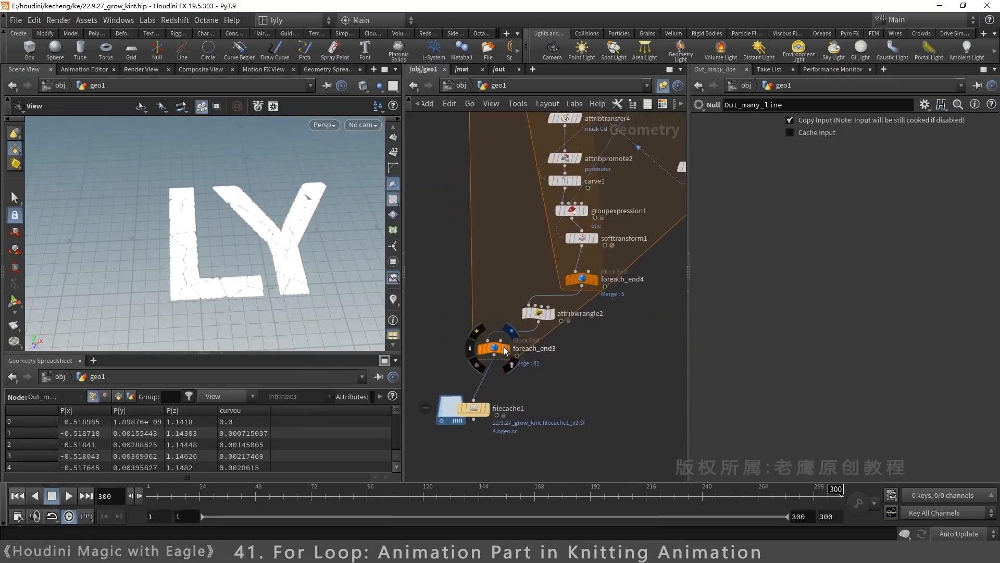
{"action": "left_click", "coordinate": [512, 342]}
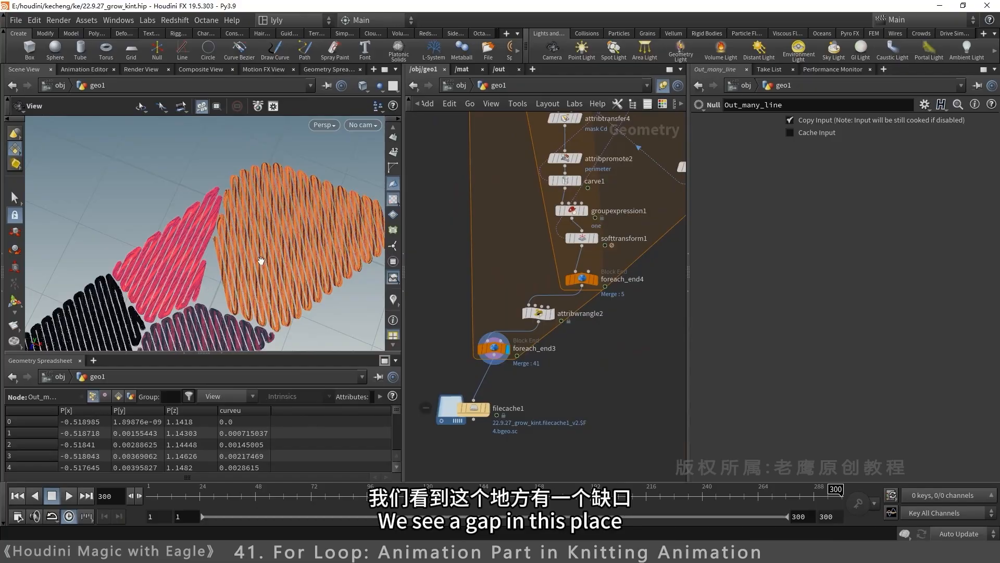
{"action": "right_click_drag", "start_coordinate": [261, 260], "coordinate": [78, 245]}
{"action": "middle_click_drag", "start_coordinate": [78, 245], "coordinate": [259, 245]}
{"action": "right_click_drag", "start_coordinate": [259, 245], "coordinate": [215, 281]}
{"action": "middle_click_drag", "start_coordinate": [259, 274], "coordinate": [228, 254]}
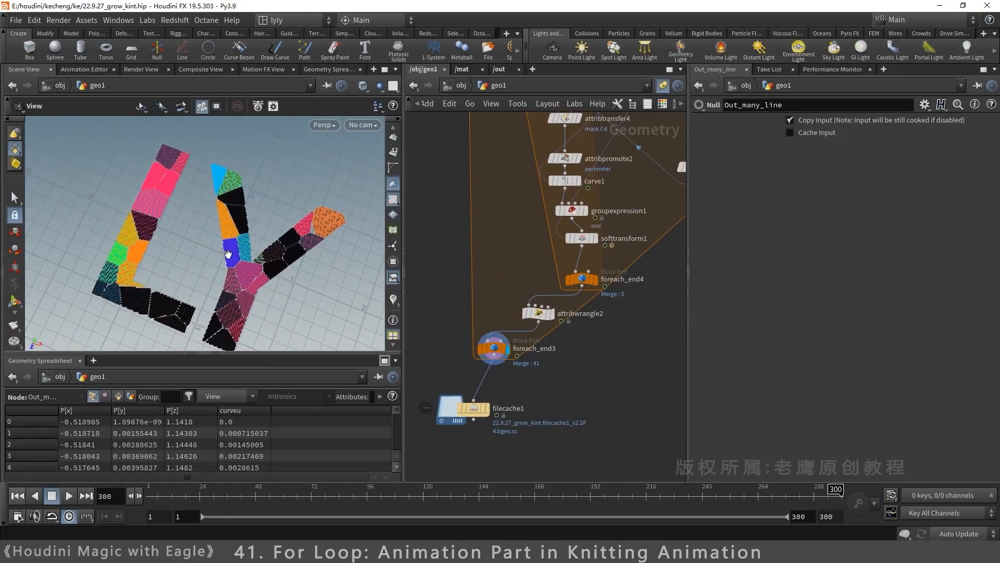
Step: Display matchsize2 and raise copy1's Total Number to 45 for more slicing planes
{"action": "middle_click_drag", "start_coordinate": [542, 301], "coordinate": [499, 512]}
{"action": "middle_click_drag", "start_coordinate": [552, 151], "coordinate": [577, 450]}
{"action": "middle_click_drag", "start_coordinate": [578, 187], "coordinate": [585, 444]}
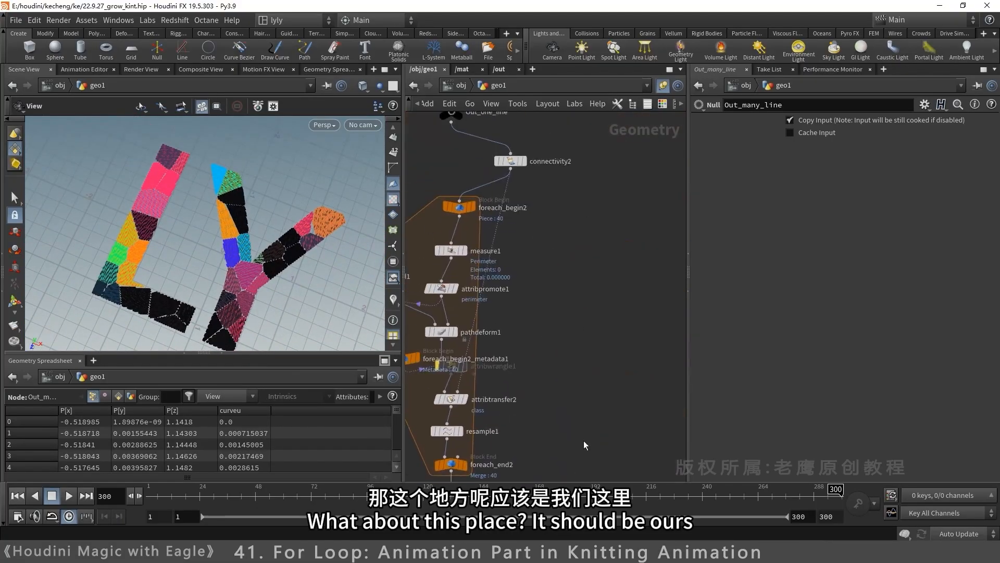
{"action": "middle_click_drag", "start_coordinate": [542, 249], "coordinate": [575, 405]}
{"action": "middle_click_drag", "start_coordinate": [576, 224], "coordinate": [578, 397]}
{"action": "middle_click_drag", "start_coordinate": [617, 192], "coordinate": [551, 373]}
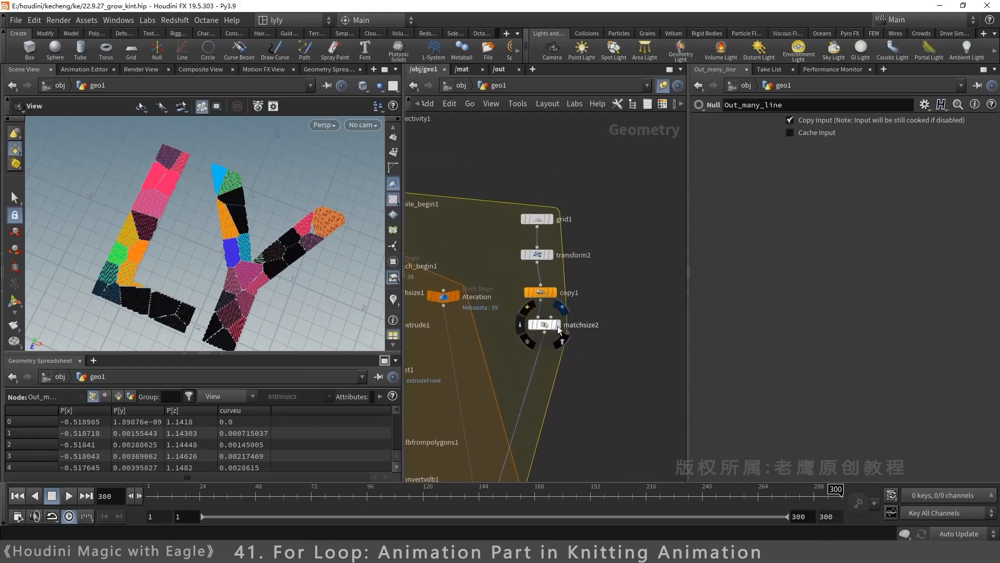
{"action": "left_click", "coordinate": [557, 326]}
{"action": "left_click", "coordinate": [540, 292]}
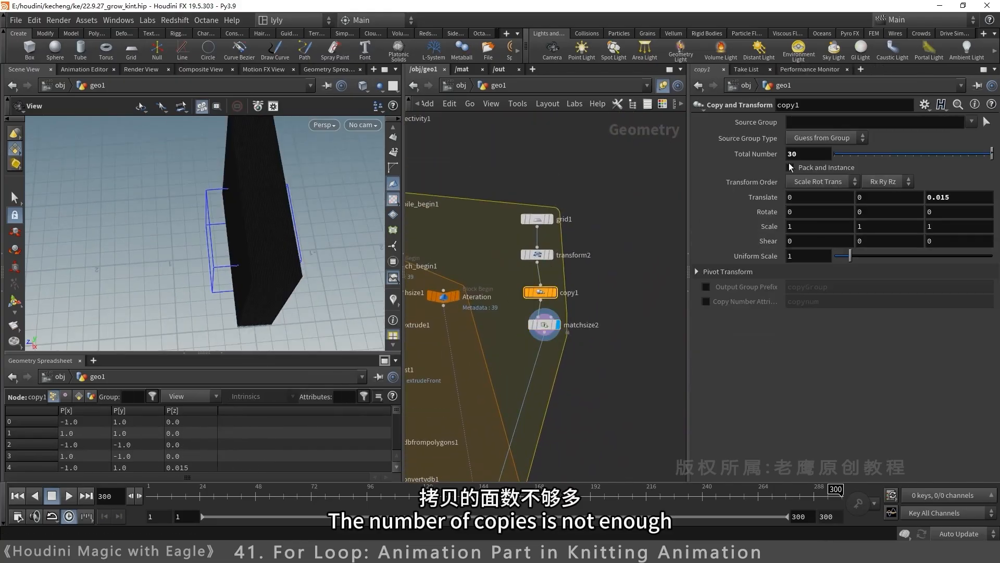
{"action": "type", "text": "456"}
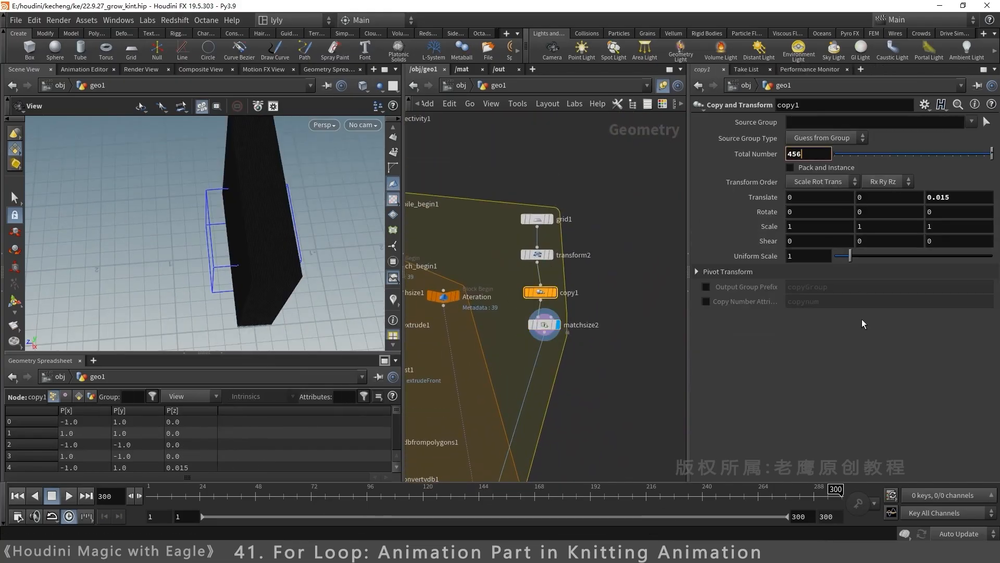
{"action": "key", "text": "Return"}
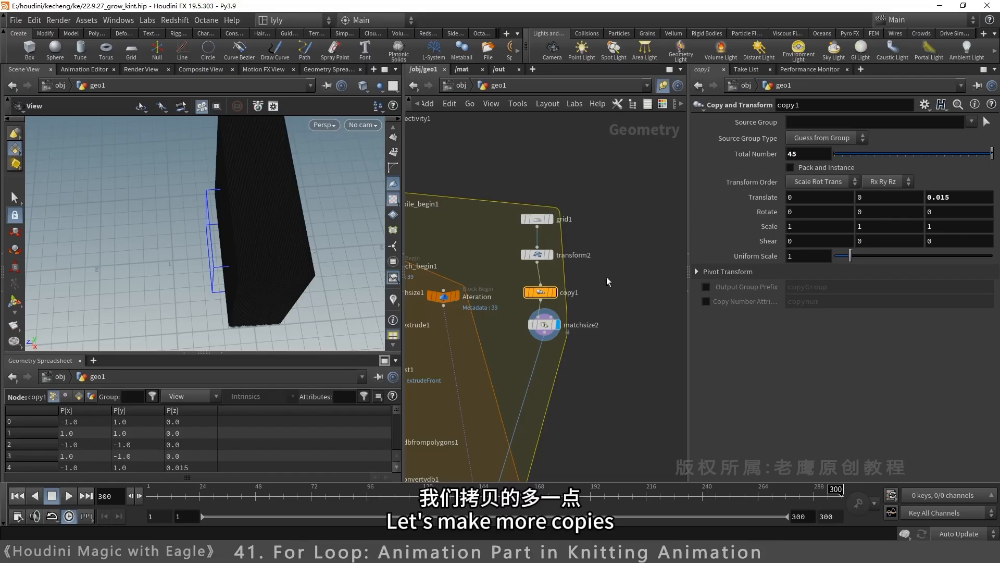
Step: Check the stacked planes at matchsize2 and set copy1's Total Number to 50
{"action": "left_click", "coordinate": [544, 324]}
{"action": "left_click_drag", "start_coordinate": [319, 253], "coordinate": [291, 241]}
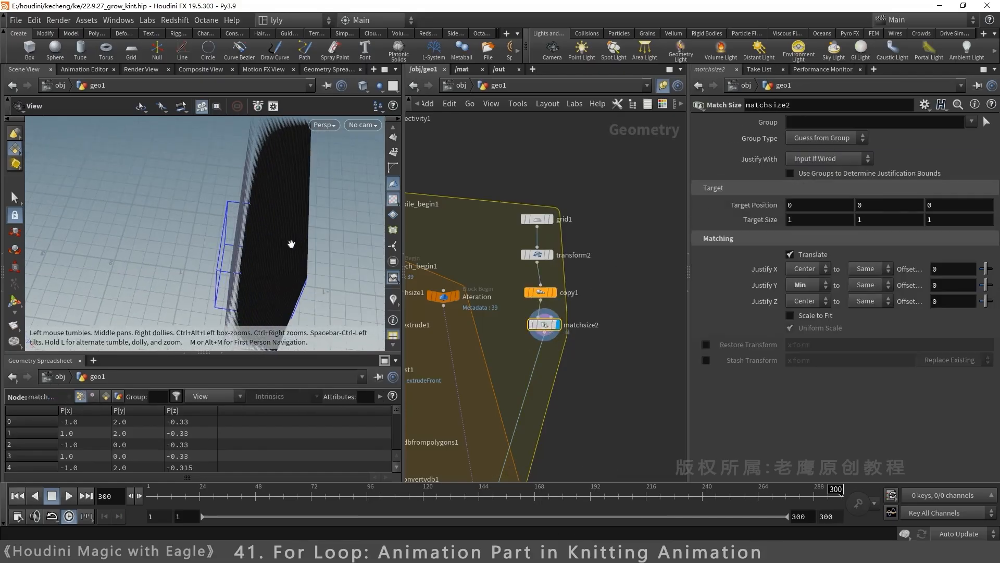
{"action": "left_click", "coordinate": [540, 293]}
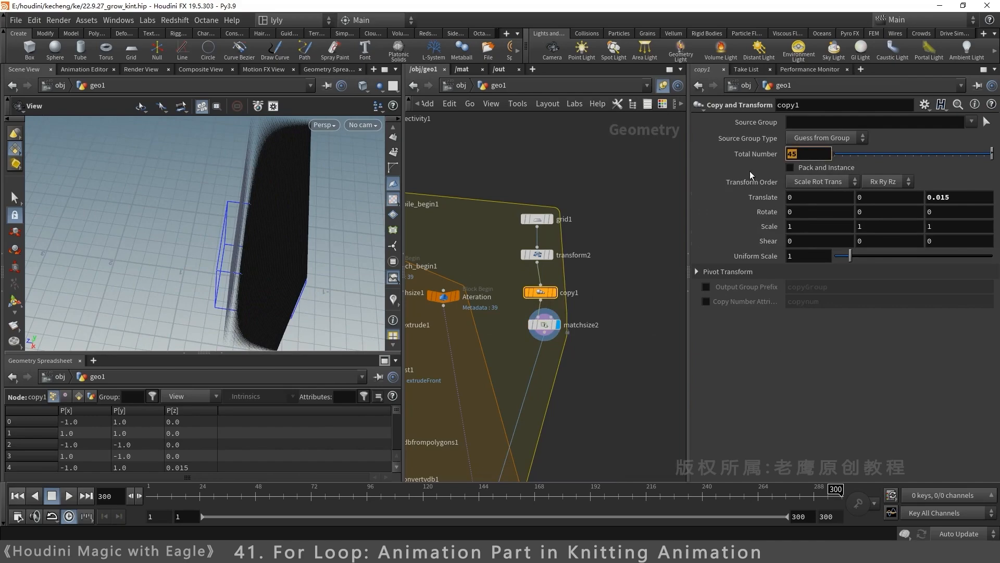
Step: Display the Out_one_line null and check that the lines fill every piece of the LY letters
{"action": "middle_click_drag", "start_coordinate": [508, 472], "coordinate": [592, 112]}
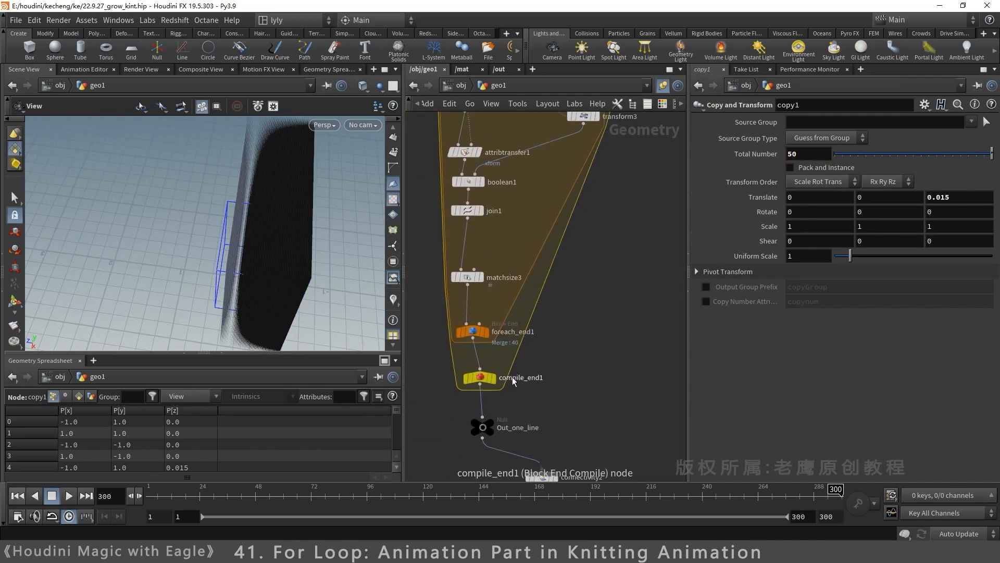
{"action": "left_click", "coordinate": [490, 421]}
{"action": "middle_click_drag", "start_coordinate": [309, 264], "coordinate": [240, 166]}
{"action": "left_click_drag", "start_coordinate": [240, 167], "coordinate": [299, 284]}
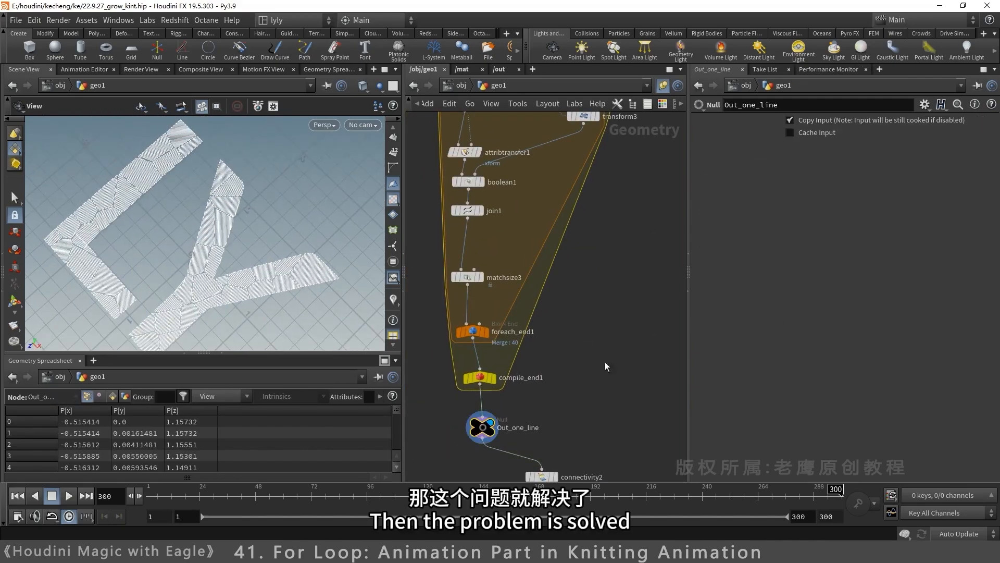
Step: Display filecache1 and save the colored LY knitting animation to disk
{"action": "middle_click_drag", "start_coordinate": [607, 417], "coordinate": [631, 126]}
{"action": "middle_click_drag", "start_coordinate": [525, 465], "coordinate": [556, 182]}
{"action": "middle_click_drag", "start_coordinate": [516, 435], "coordinate": [464, 183]}
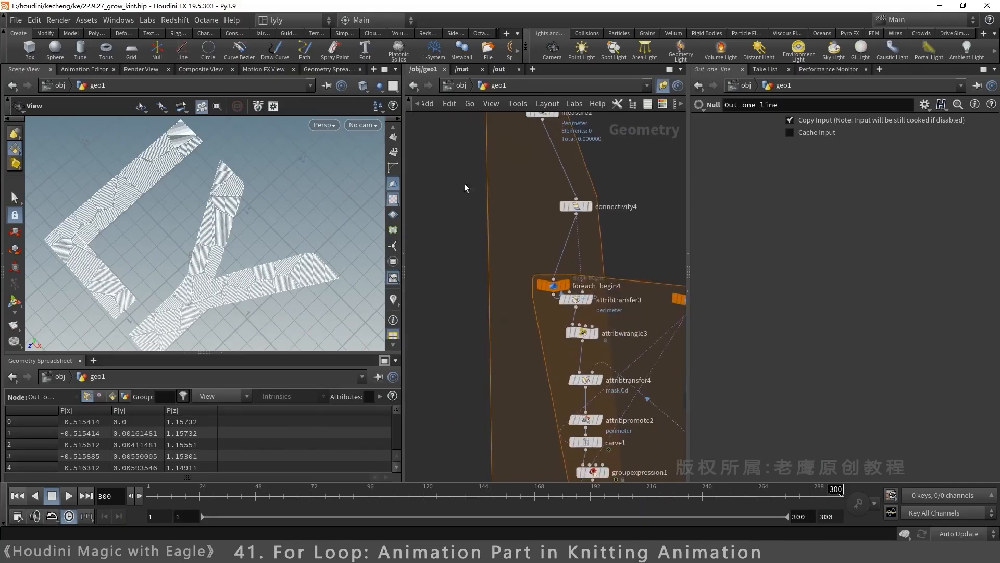
{"action": "middle_click_drag", "start_coordinate": [473, 458], "coordinate": [461, 151]}
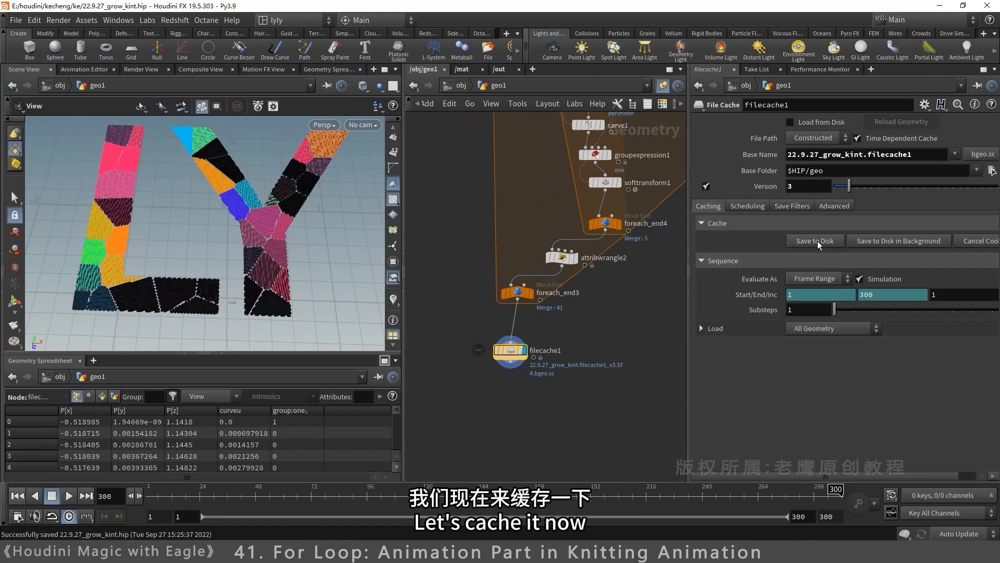
{"action": "left_click", "coordinate": [818, 240]}
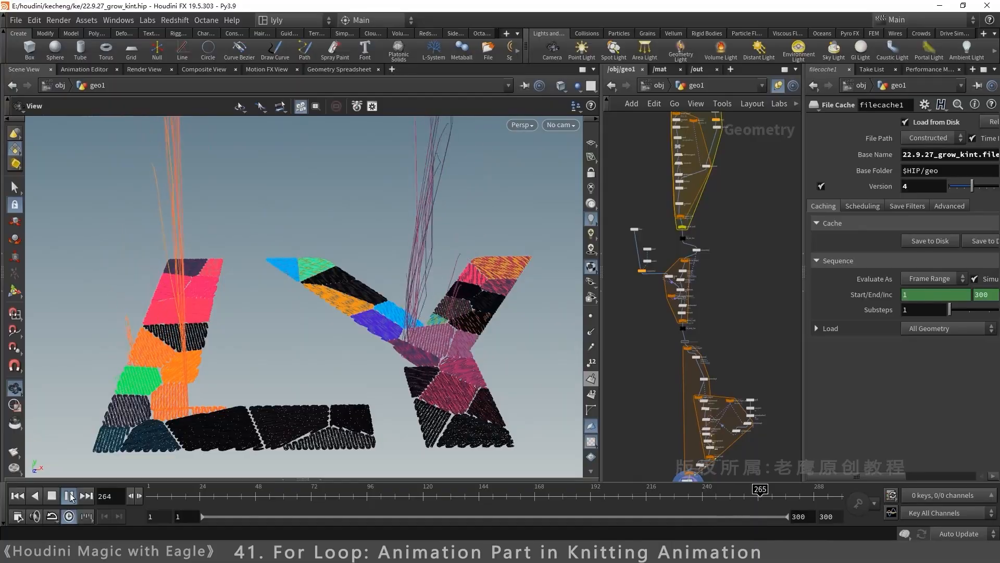
Step: Scrub through the cached animation, display foreach_end4 alone, and examine how its falling strands move up to the late frames
{"action": "left_click_drag", "start_coordinate": [378, 490], "coordinate": [482, 487]}
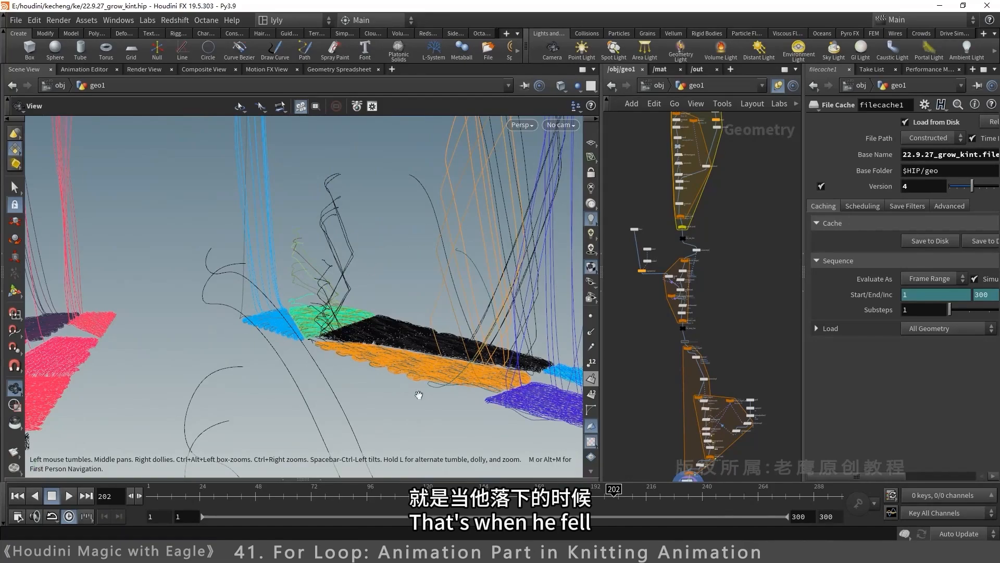
{"action": "mouse_move", "coordinate": [615, 489]}
{"action": "left_mouse_down"}
{"action": "mouse_move", "coordinate": [603, 488]}
{"action": "mouse_move", "coordinate": [616, 490]}
{"action": "left_mouse_up"}
{"action": "middle_click_drag", "start_coordinate": [744, 365], "coordinate": [742, 236]}
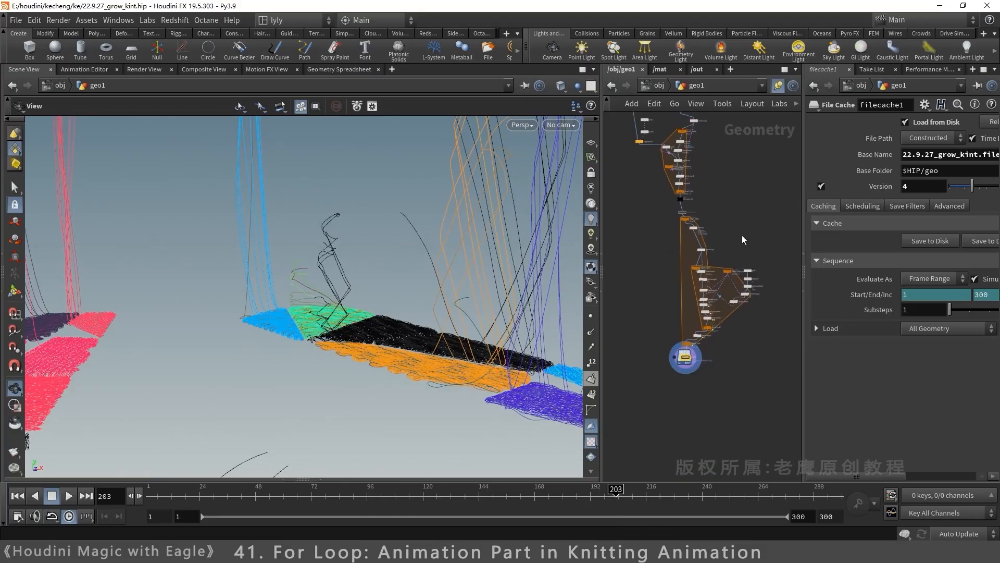
{"action": "scroll", "coordinate": [736, 323], "scroll_direction": "up", "scroll_amount": 5}
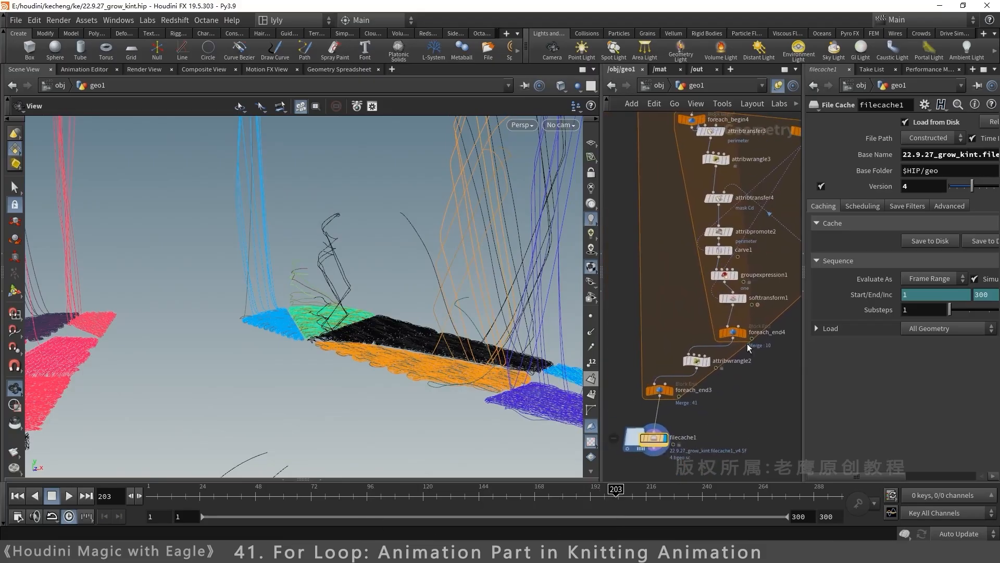
{"action": "left_click", "coordinate": [746, 332]}
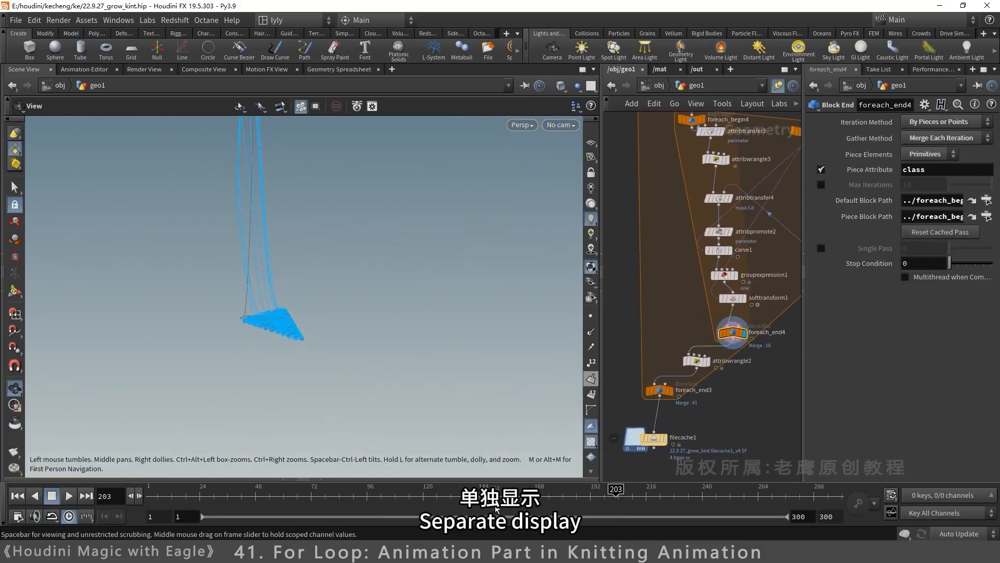
{"action": "left_click_drag", "start_coordinate": [494, 492], "coordinate": [575, 492]}
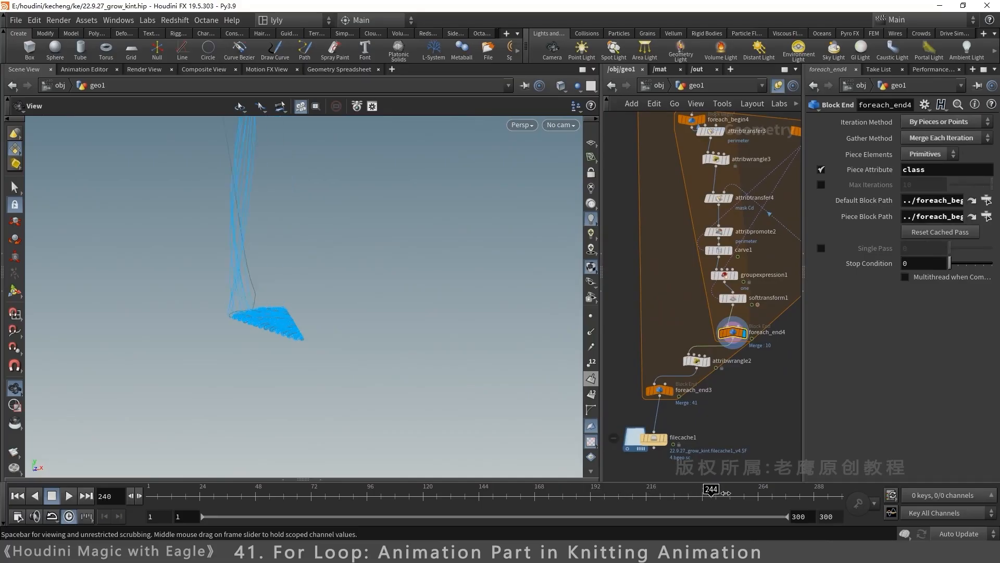
{"action": "left_click_drag", "start_coordinate": [763, 492], "coordinate": [721, 493]}
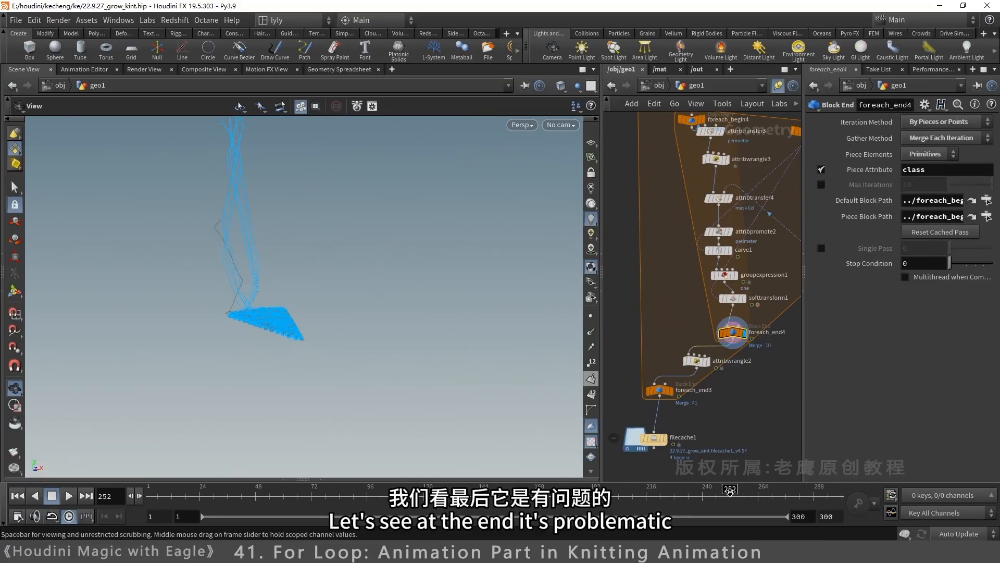
Step: Multiply softtransform1's Soft Radius by the height parameter, using (rand(detail(-1,"iteration",0))/5+0.2)*ch("height")
{"action": "middle_click_drag", "start_coordinate": [729, 392], "coordinate": [659, 455]}
{"action": "left_click", "coordinate": [662, 360]}
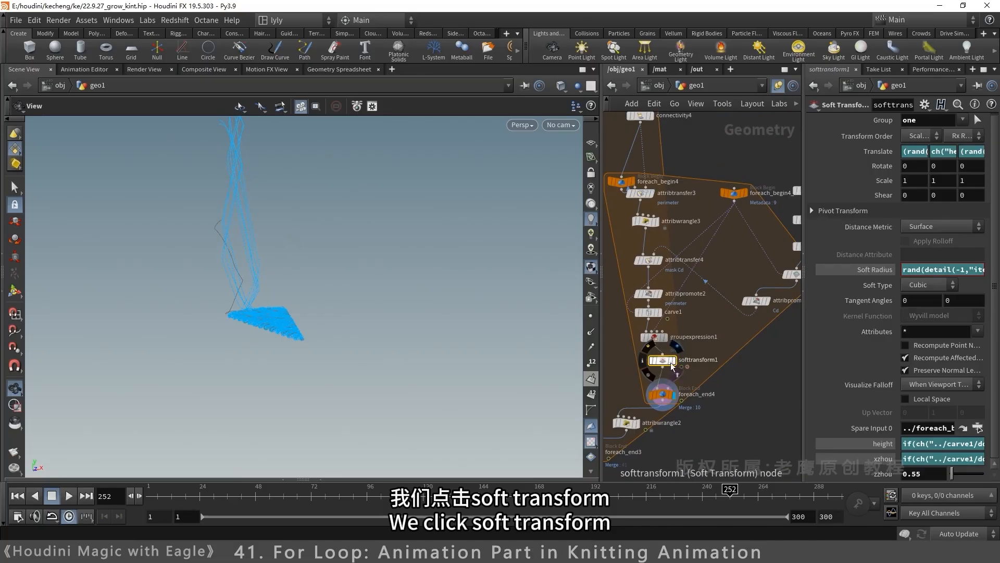
{"action": "left_click_drag", "start_coordinate": [603, 388], "coordinate": [502, 388]}
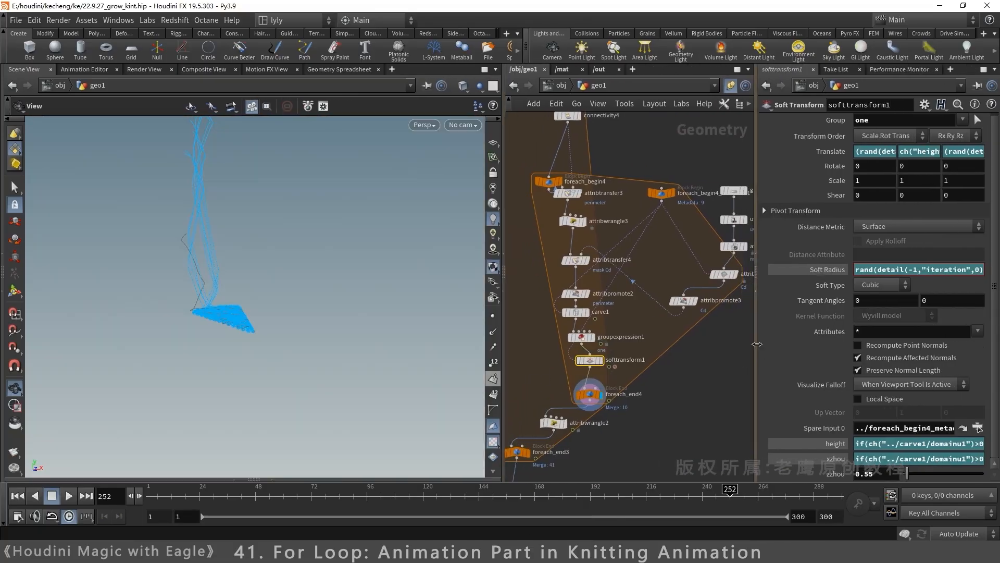
{"action": "left_click_drag", "start_coordinate": [757, 344], "coordinate": [663, 345]}
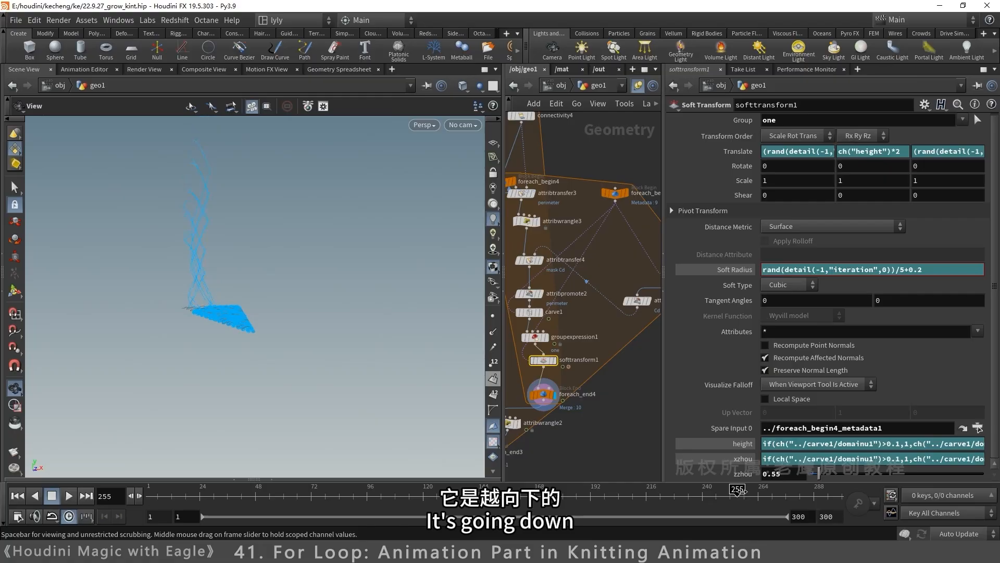
{"action": "left_click", "coordinate": [904, 268]}
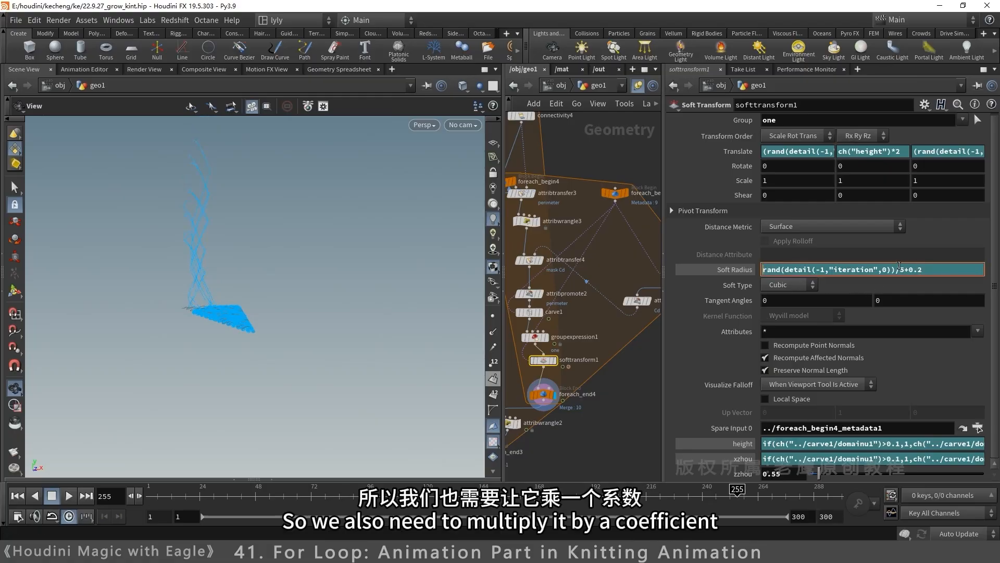
{"action": "key", "text": "Home"}
{"action": "type", "text": "("}
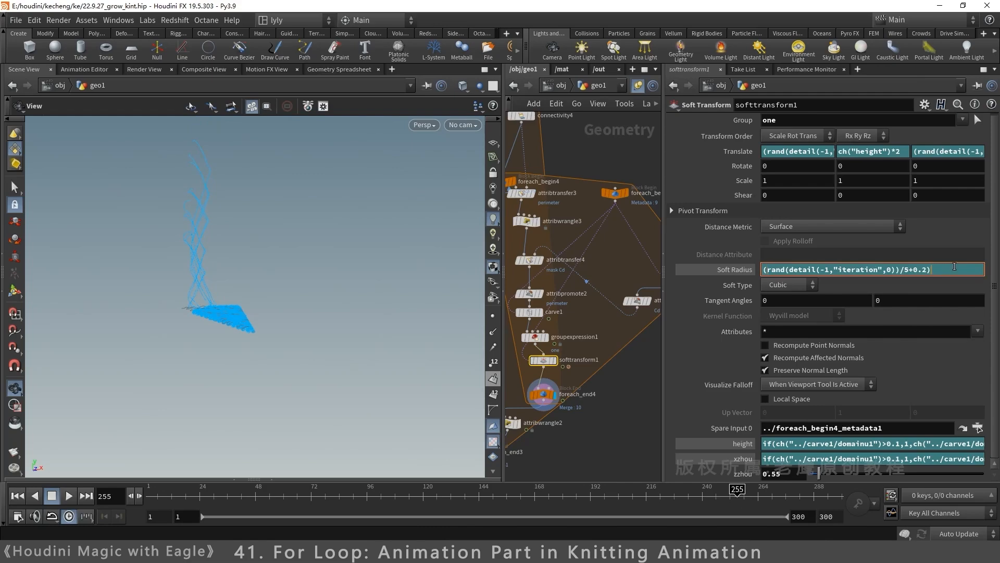
{"action": "type", "text": "*ch"}
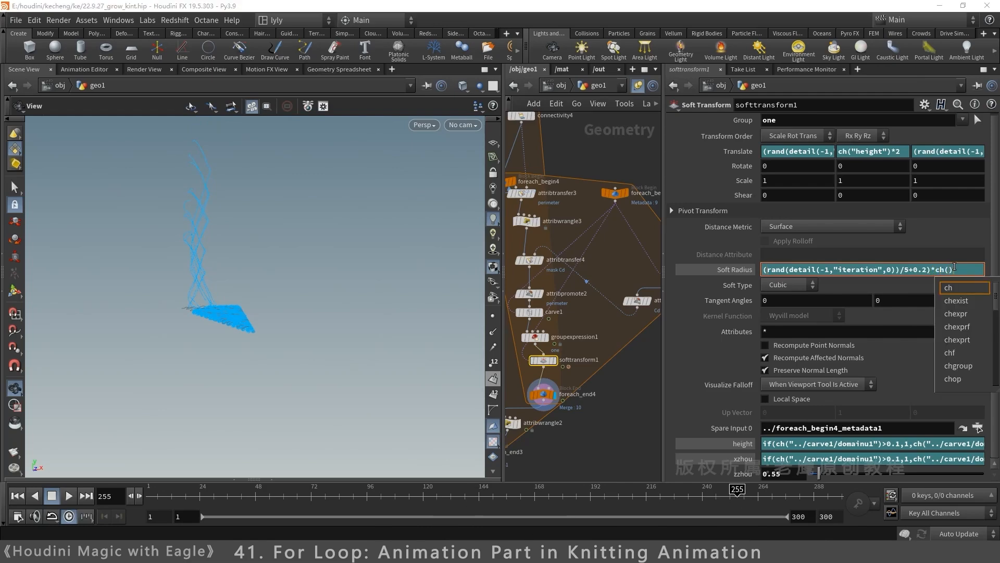
{"action": "type", "text": "()\"\""}
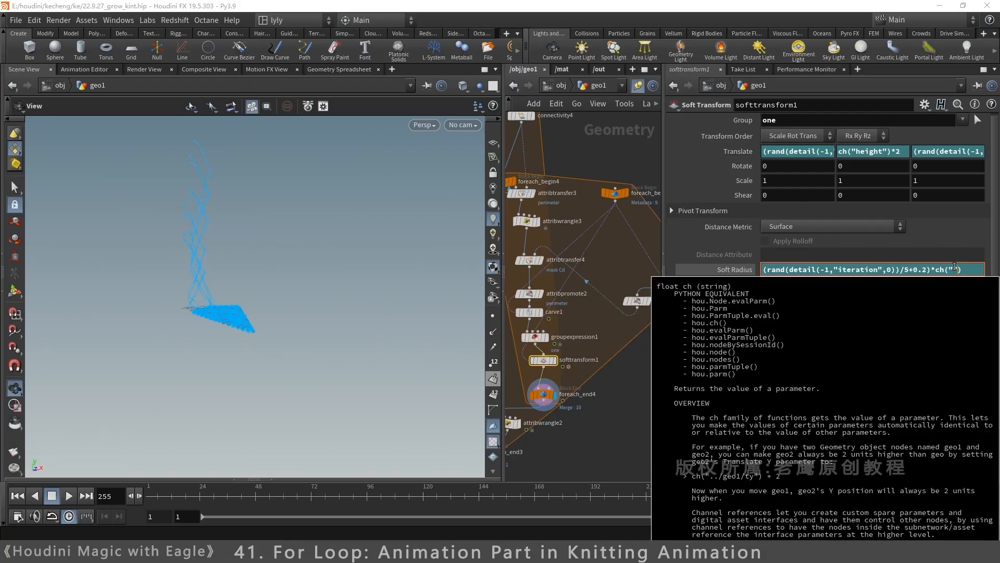
{"action": "key", "text": "Left"}
{"action": "type", "text": "height"}
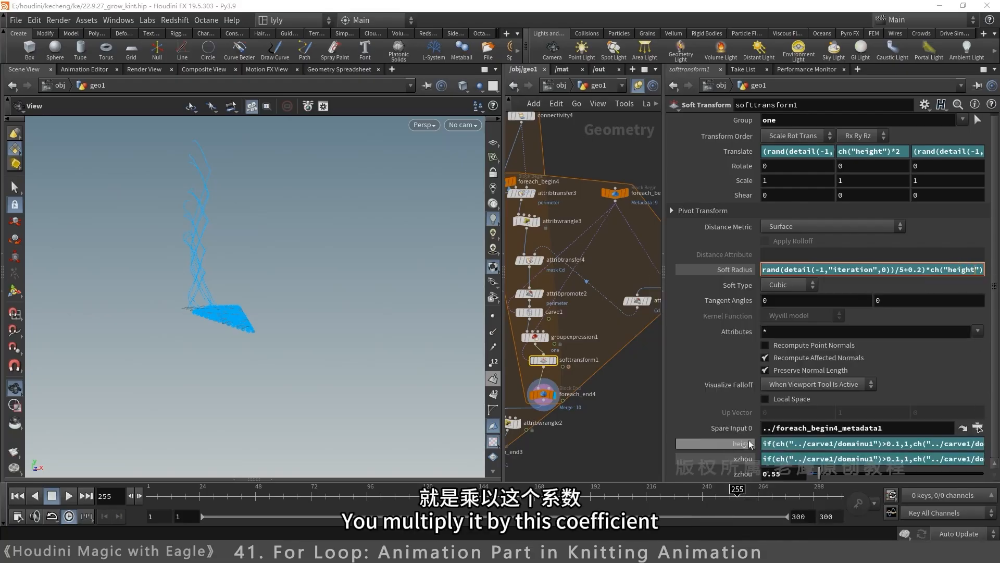
{"action": "key", "text": "Return"}
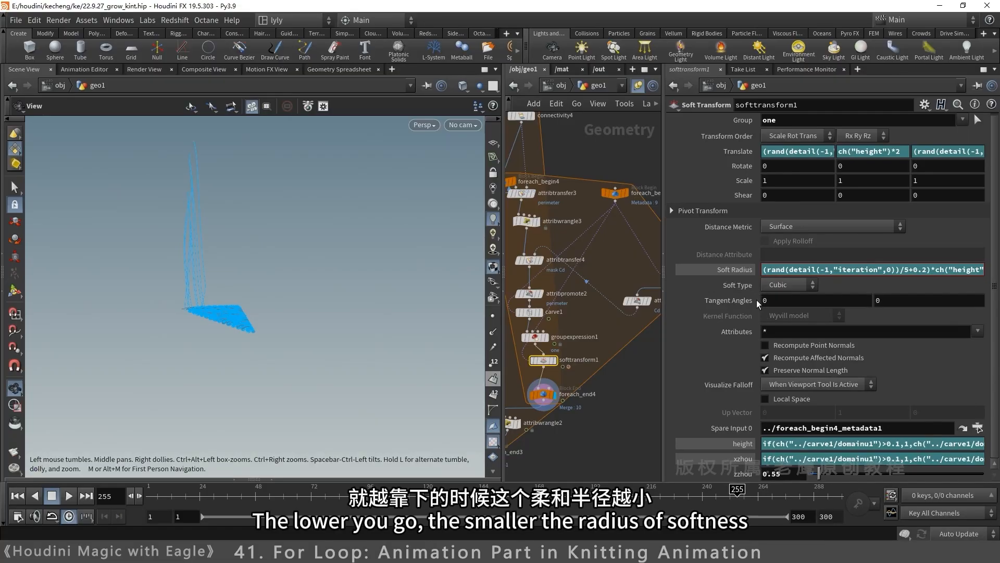
Step: Play back foreach_end4 to check the falling strands, and display foreach_end3 to view all the LY pieces together
{"action": "mouse_move", "coordinate": [737, 484]}
{"action": "left_mouse_down"}
{"action": "mouse_move", "coordinate": [756, 497]}
{"action": "mouse_move", "coordinate": [735, 497]}
{"action": "left_mouse_up"}
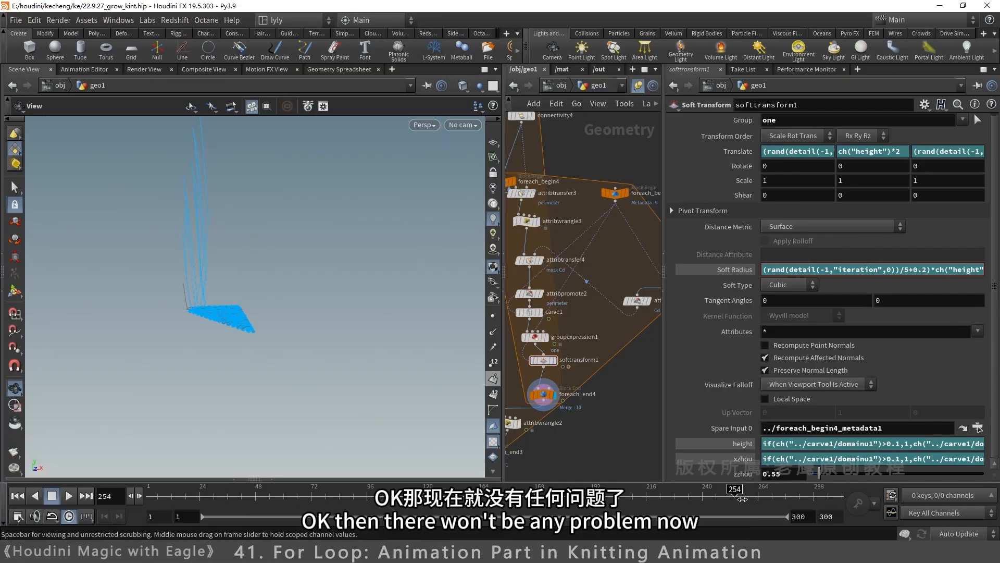
{"action": "left_click", "coordinate": [68, 496]}
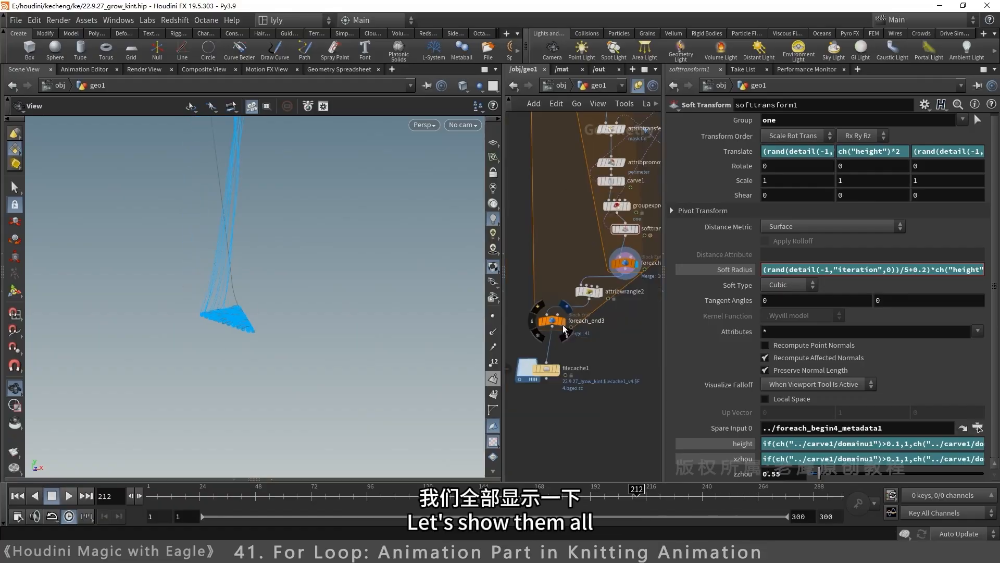
{"action": "left_click", "coordinate": [564, 328]}
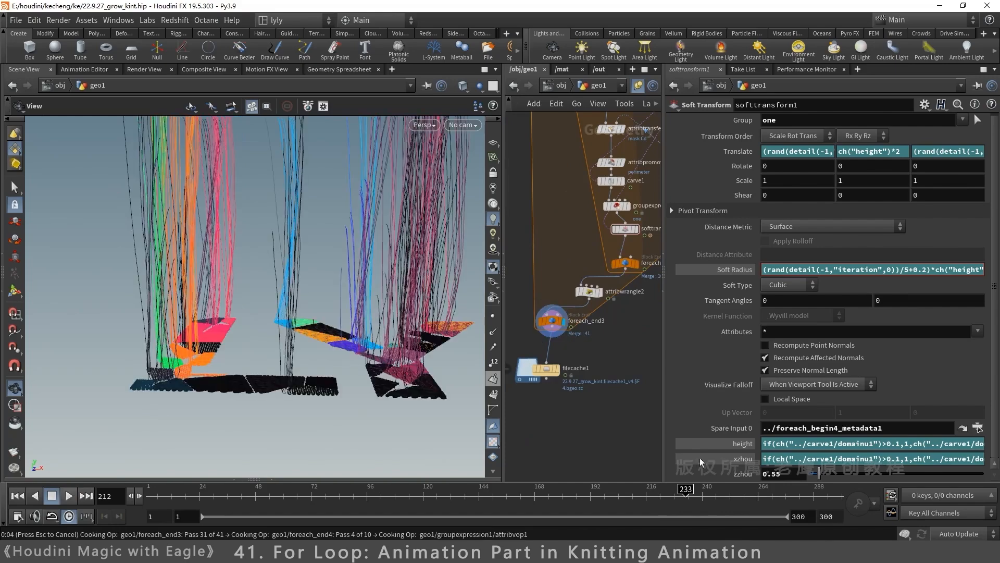
{"action": "mouse_move", "coordinate": [341, 313]}
{"action": "left_mouse_down"}
{"action": "mouse_move", "coordinate": [358, 355]}
{"action": "mouse_move", "coordinate": [351, 415]}
{"action": "mouse_move", "coordinate": [338, 331]}
{"action": "left_mouse_up"}
Step: Set filecache1 to version 5 and save the revised LY knitting animation to disk
{"action": "left_click", "coordinate": [546, 369]}
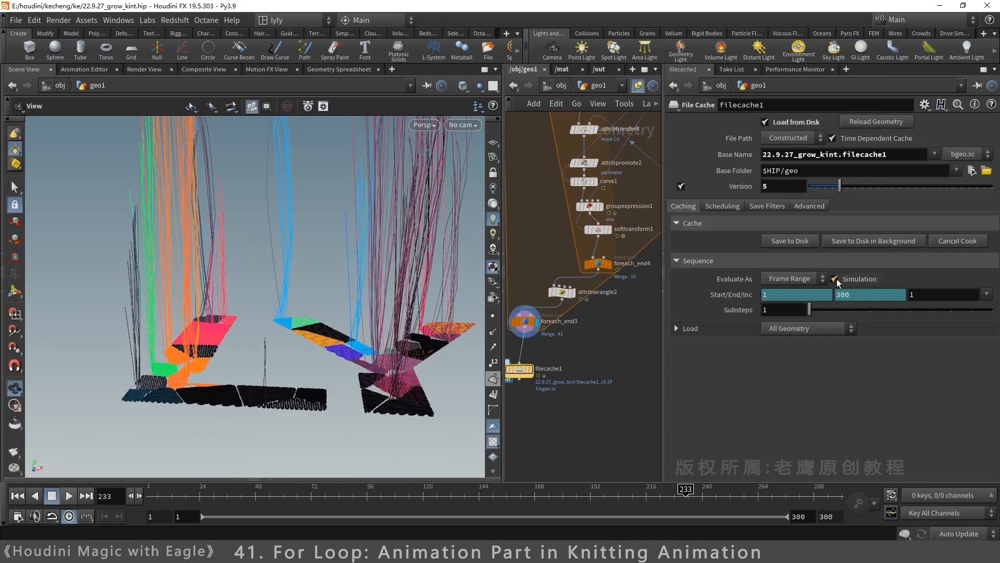
{"action": "left_click", "coordinate": [796, 242]}
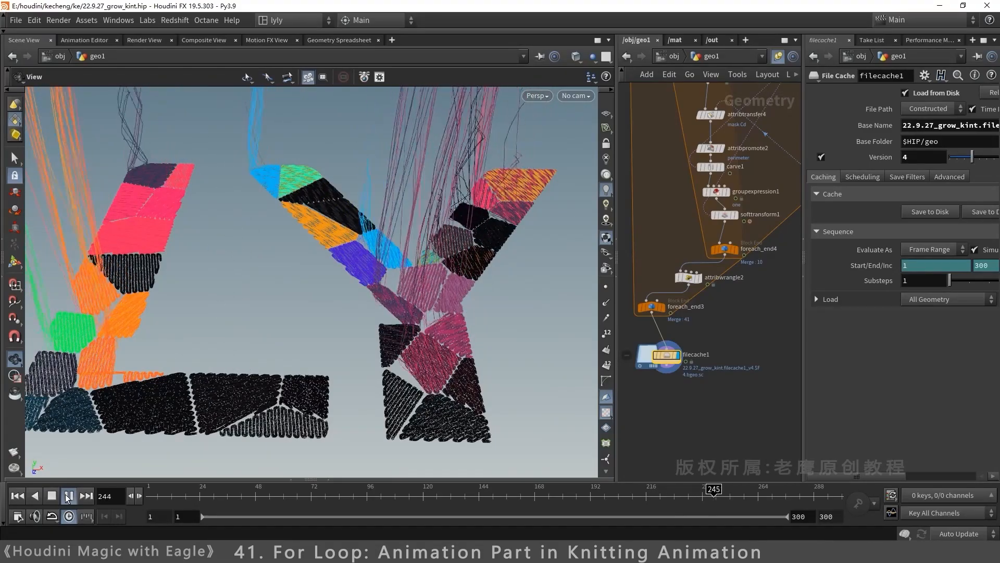
Step: Play cached version 4 from frame 221, switch filecache1 to version 5 and play it to compare the strands' falling motion
{"action": "left_click", "coordinate": [68, 496]}
{"action": "left_click", "coordinate": [657, 493]}
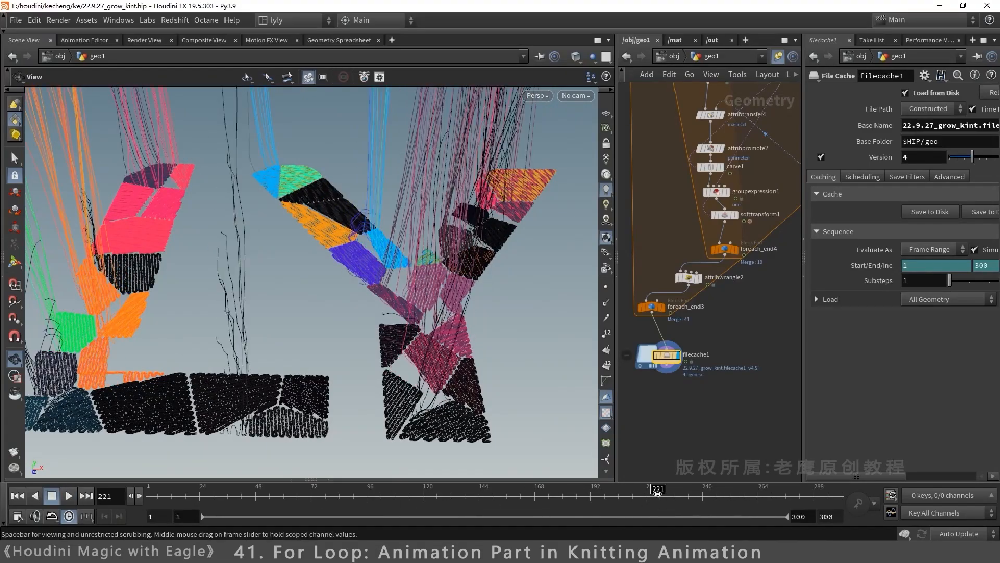
{"action": "left_click", "coordinate": [68, 495]}
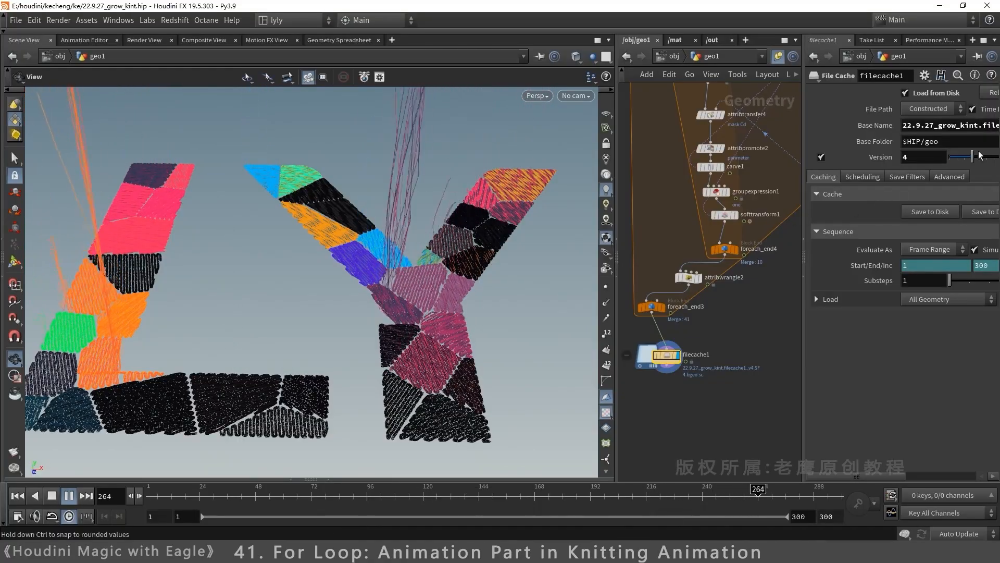
{"action": "left_click_drag", "start_coordinate": [972, 159], "coordinate": [980, 159]}
{"action": "left_click", "coordinate": [520, 495]}
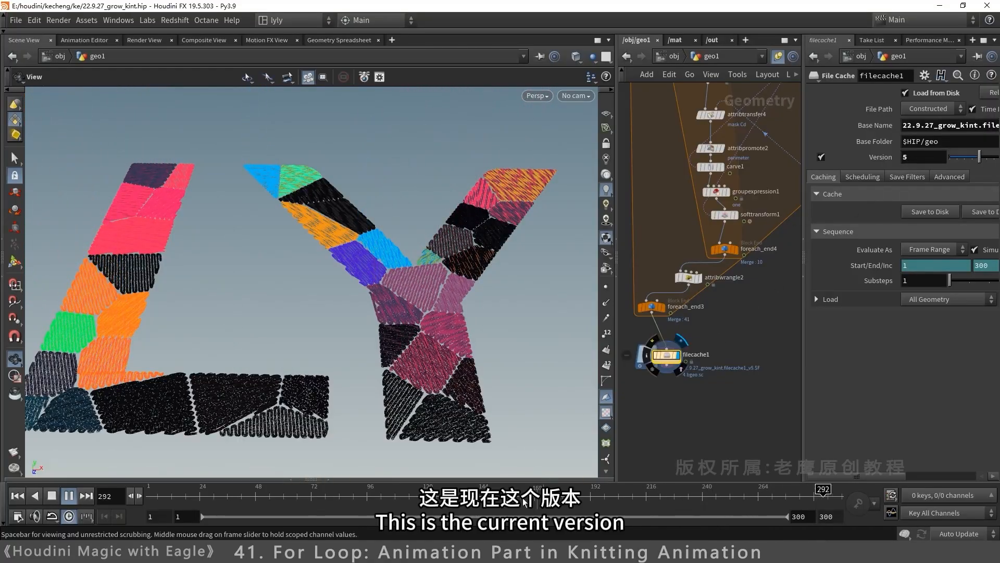
{"action": "left_click", "coordinate": [69, 496]}
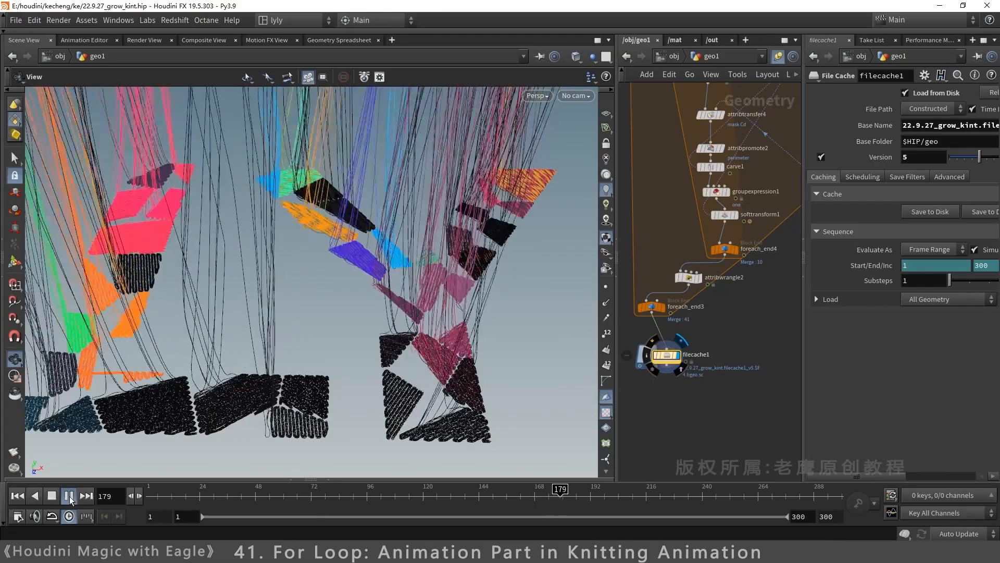